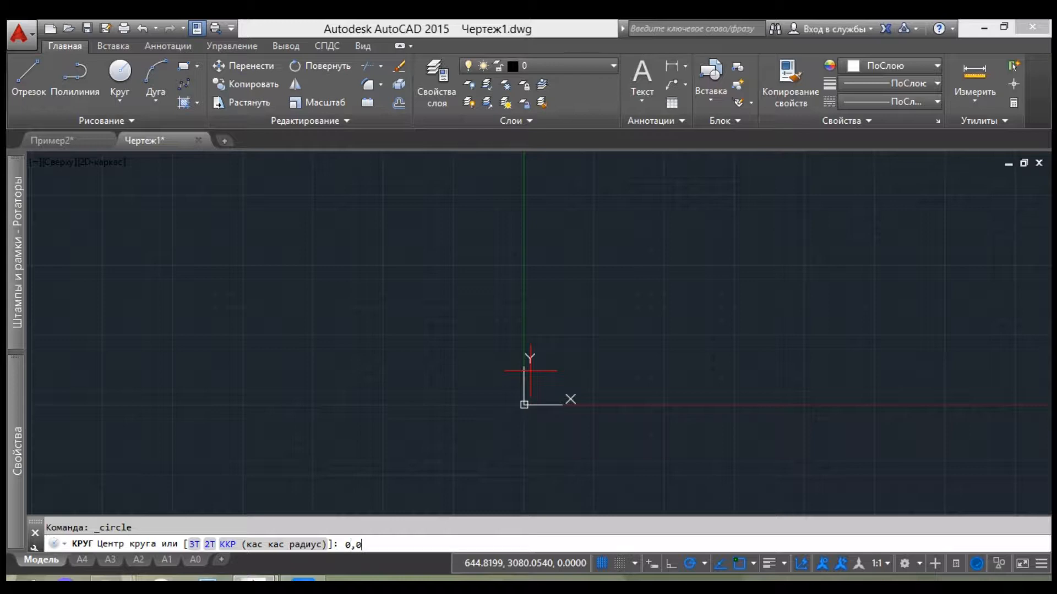
Draw a circle of radius 250 centred at 0,0
{"action": "type", "text": "25"}
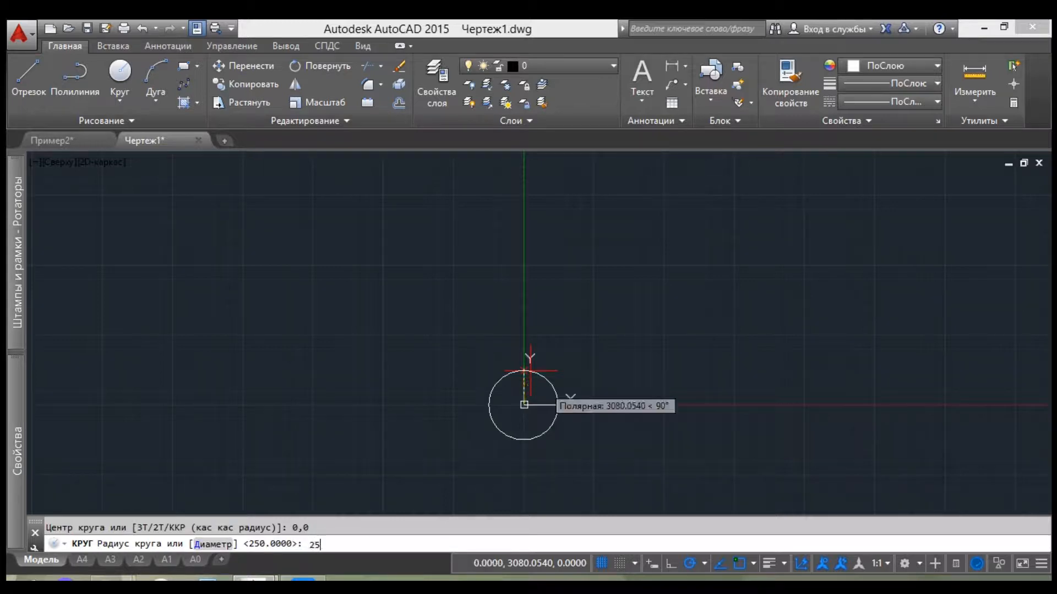
{"action": "type", "text": "0"}
{"action": "key", "text": "Return"}
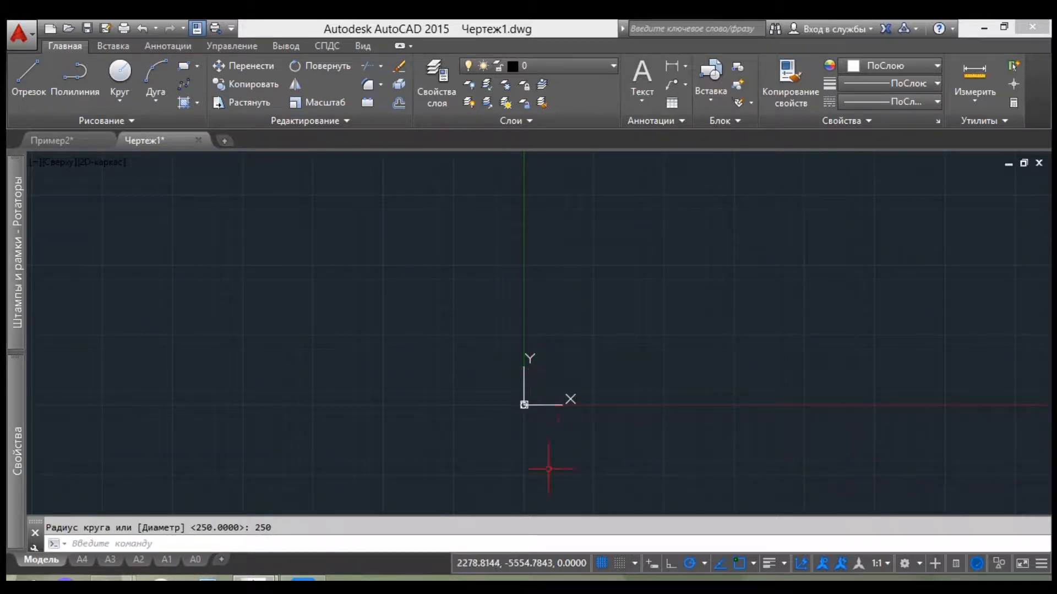
{"action": "middle_click", "coordinate": [515, 407]}
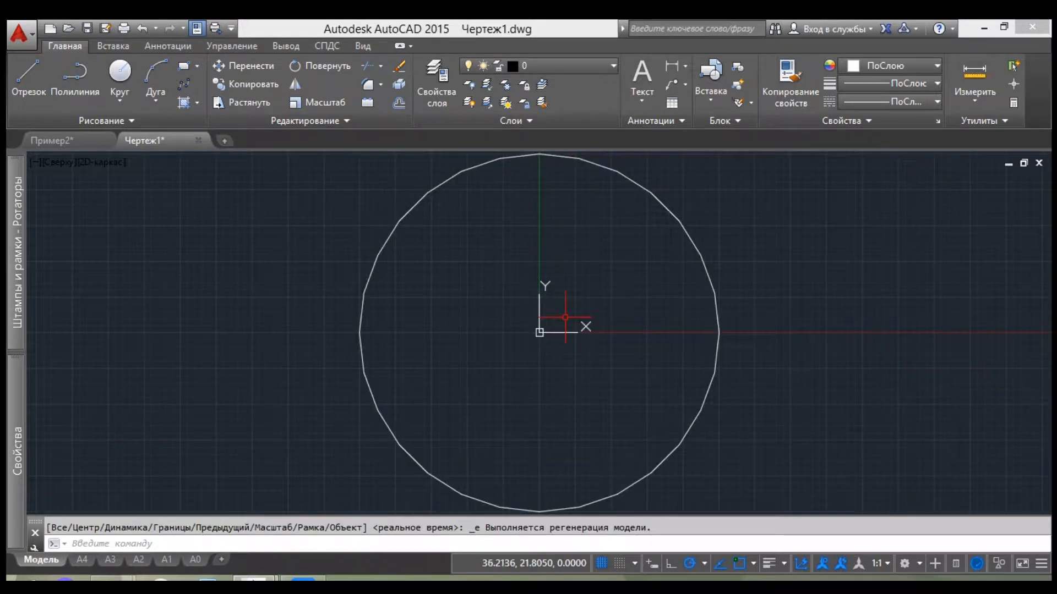
Draw a second, concentric circle of radius 150 centred at 0,0
{"action": "left_click", "coordinate": [114, 71]}
{"action": "type", "text": "0,0"}
{"action": "key", "text": "Return"}
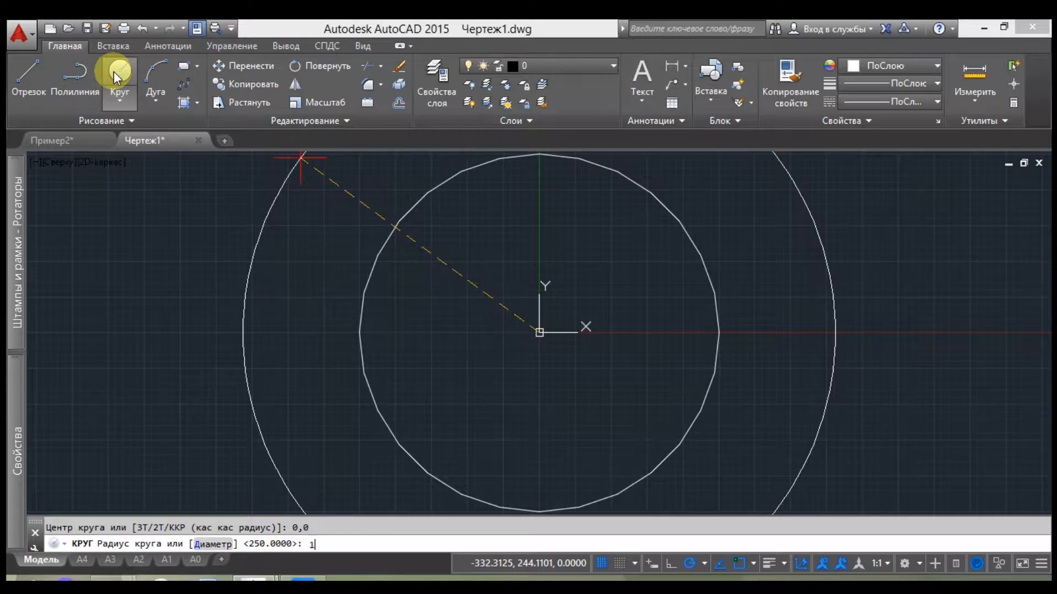
{"action": "key", "text": "Return"}
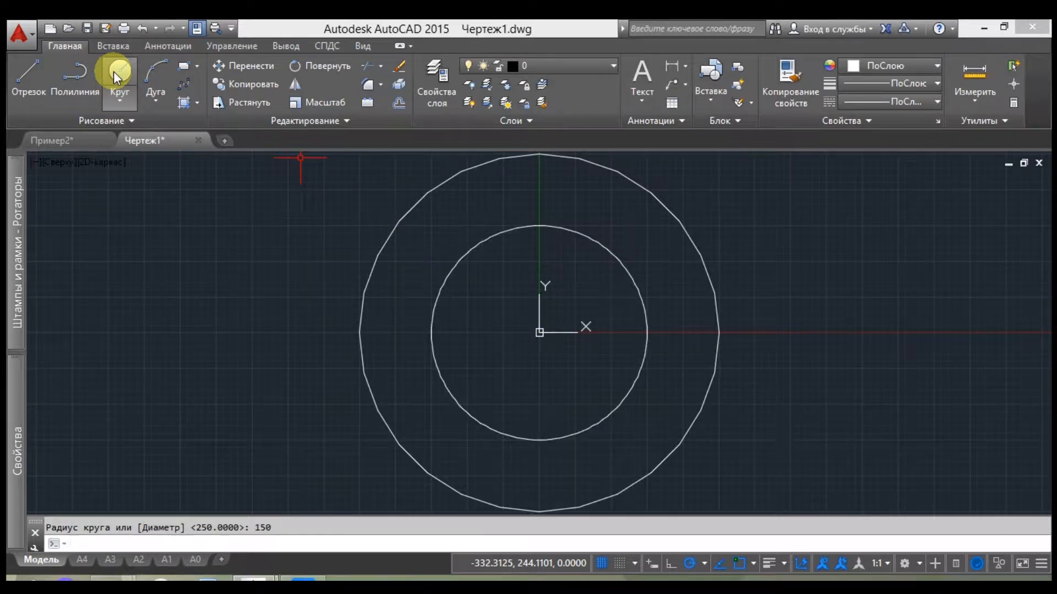
{"action": "scroll", "coordinate": [764, 287], "scroll_direction": "down", "scroll_amount": 2}
{"action": "scroll", "coordinate": [764, 287], "scroll_direction": "down", "scroll_amount": 3}
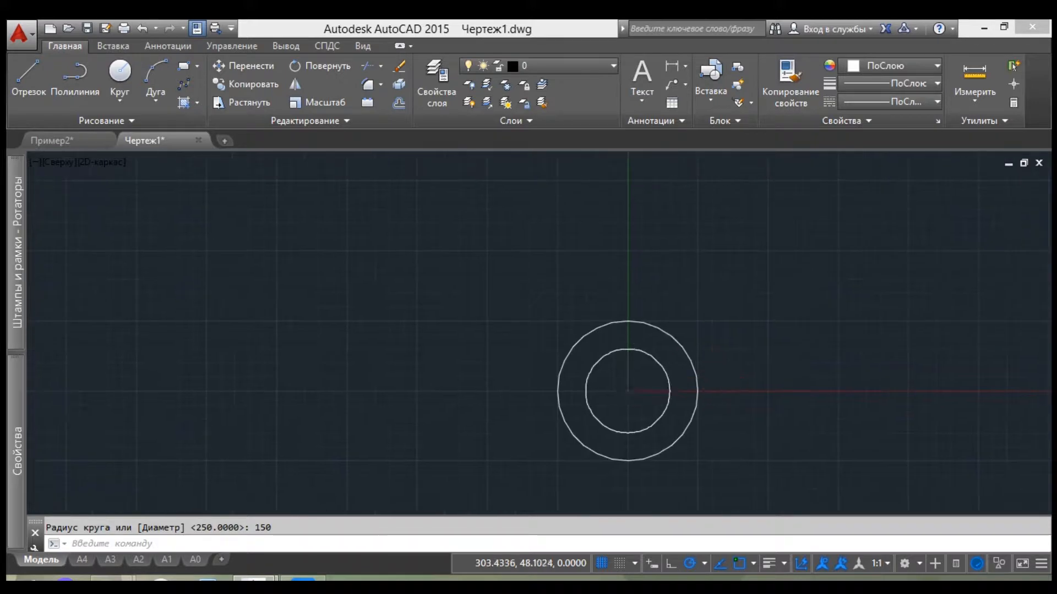
Draw a horizontal line 4600 long from the circles' centre in the negative X direction
{"action": "left_click", "coordinate": [31, 69]}
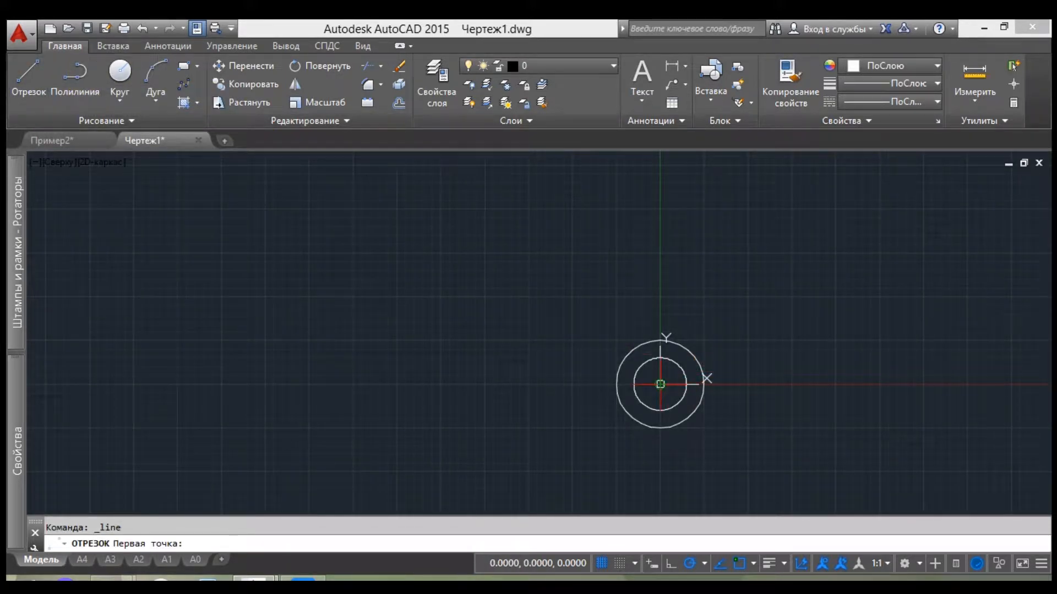
{"action": "left_click", "coordinate": [660, 384]}
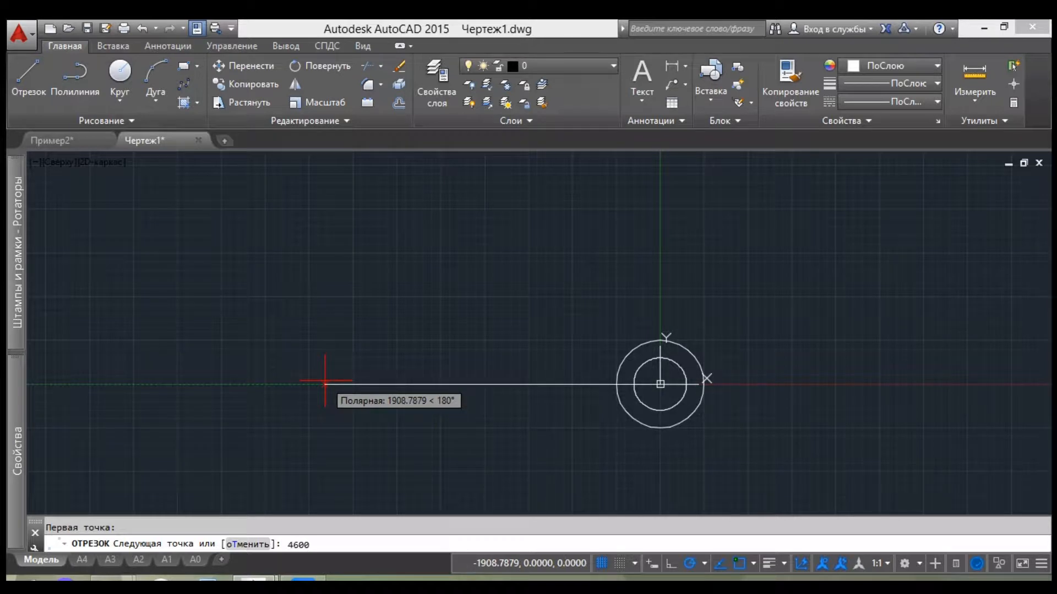
{"action": "key", "text": "Return"}
{"action": "scroll", "coordinate": [326, 380], "scroll_direction": "down", "scroll_amount": 4}
{"action": "scroll", "coordinate": [448, 300], "scroll_direction": "up", "scroll_amount": 2}
{"action": "key", "text": "Return"}
Draw a vertical line 4600 long upward from the circles' centre
{"action": "key", "text": "Return"}
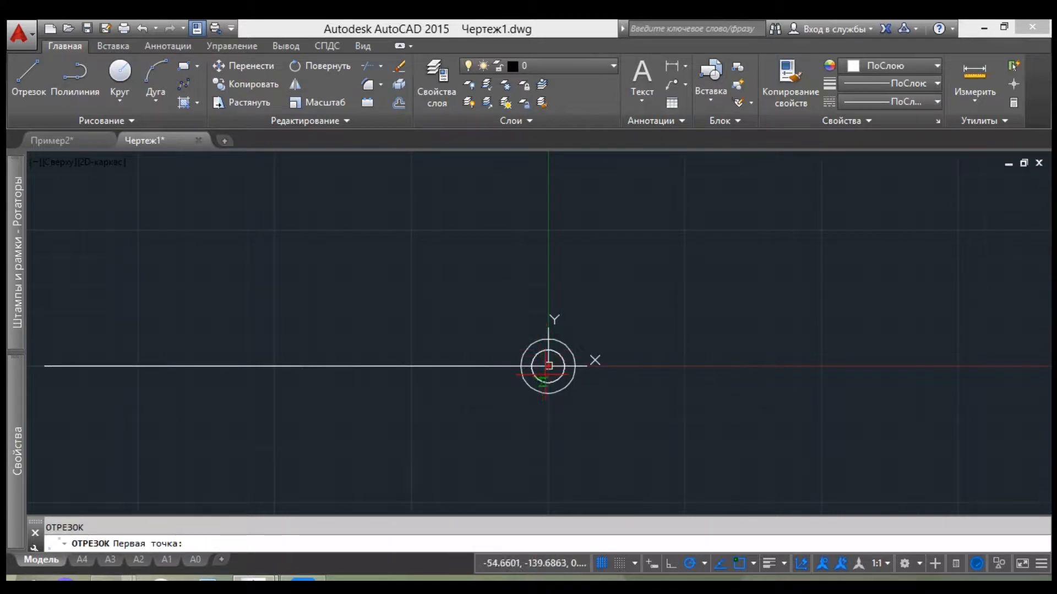
{"action": "left_click", "coordinate": [549, 365]}
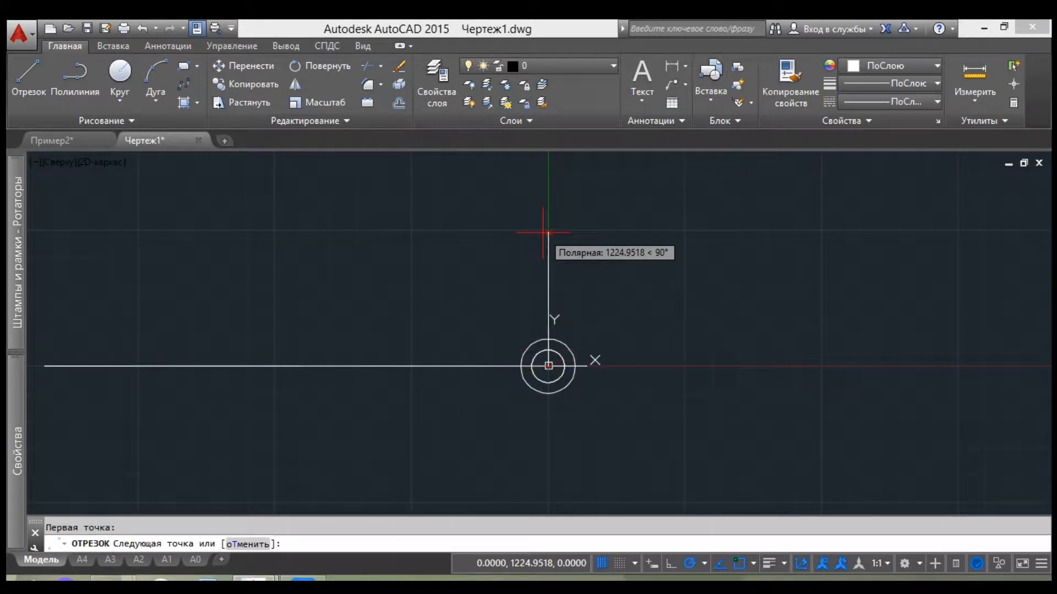
{"action": "key", "text": "Return"}
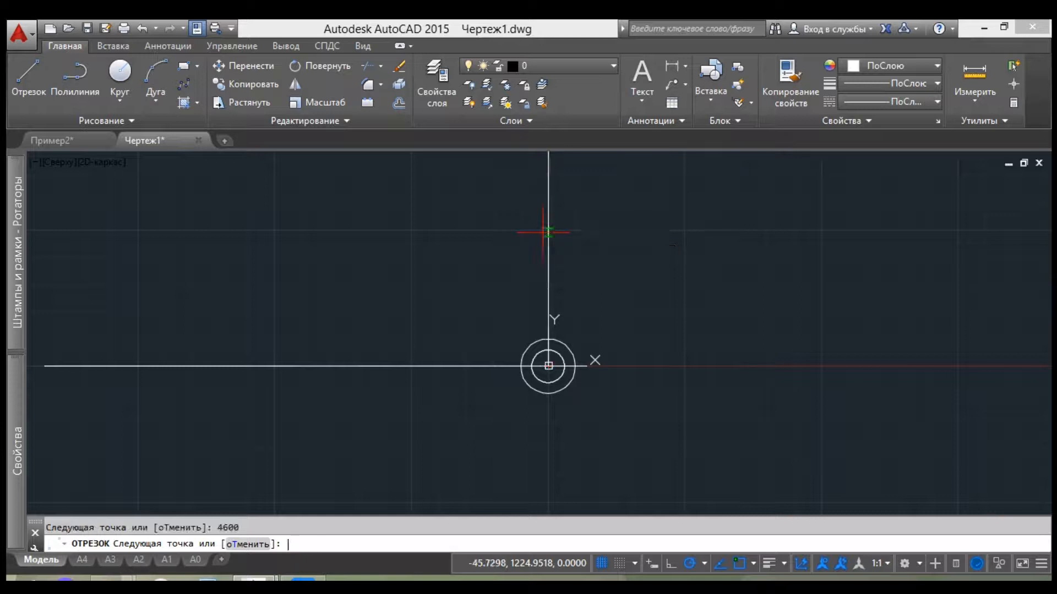
{"action": "scroll", "coordinate": [552, 307], "scroll_direction": "down", "scroll_amount": 8}
{"action": "key", "text": "Return"}
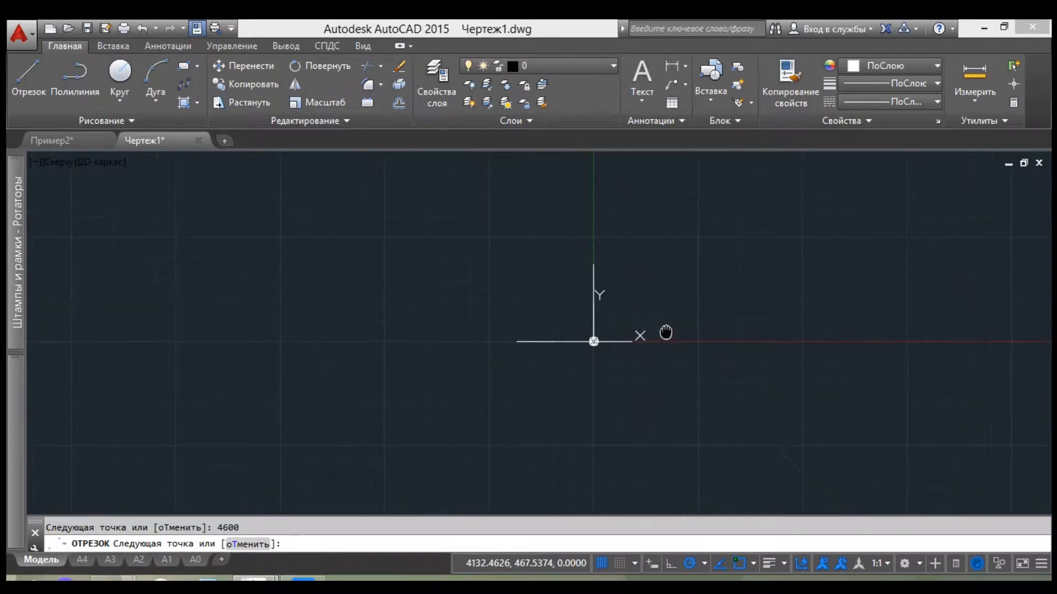
Draw a large circle of radius 4600 centred at 0,0
{"action": "left_click", "coordinate": [113, 70]}
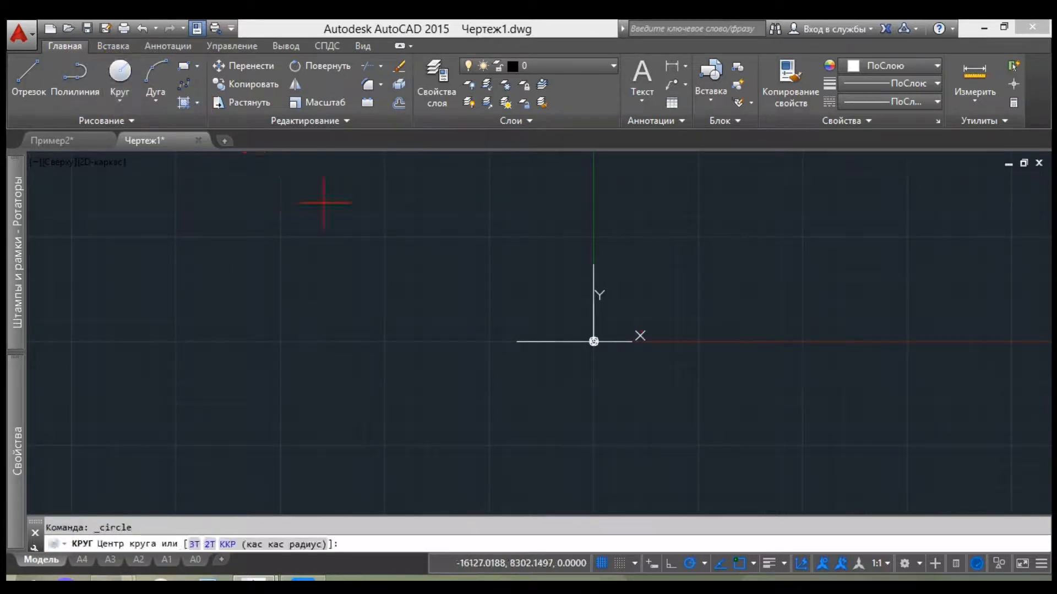
{"action": "key", "text": "Return"}
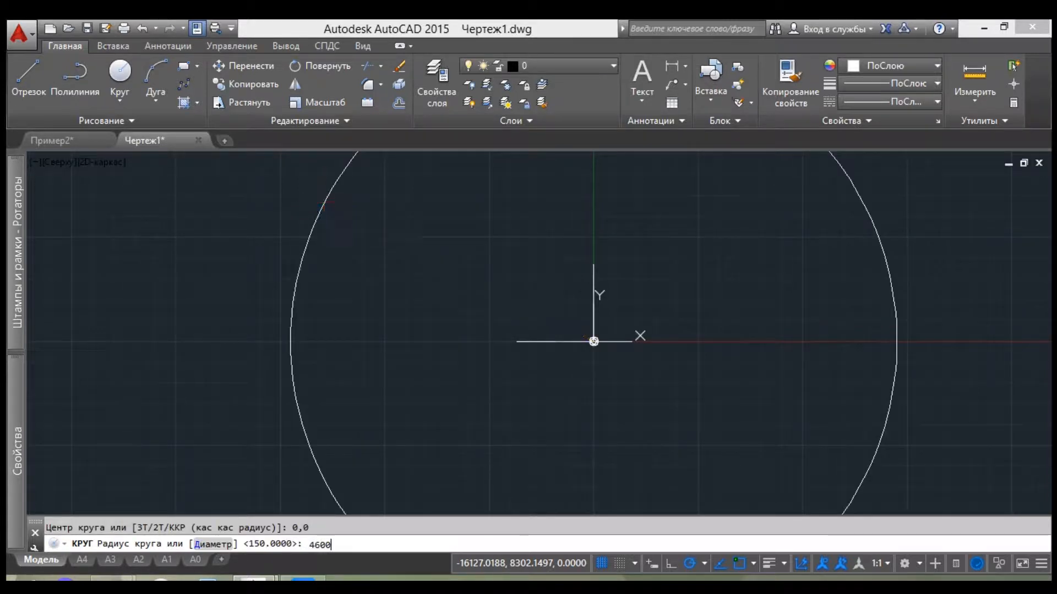
{"action": "key", "text": "Return"}
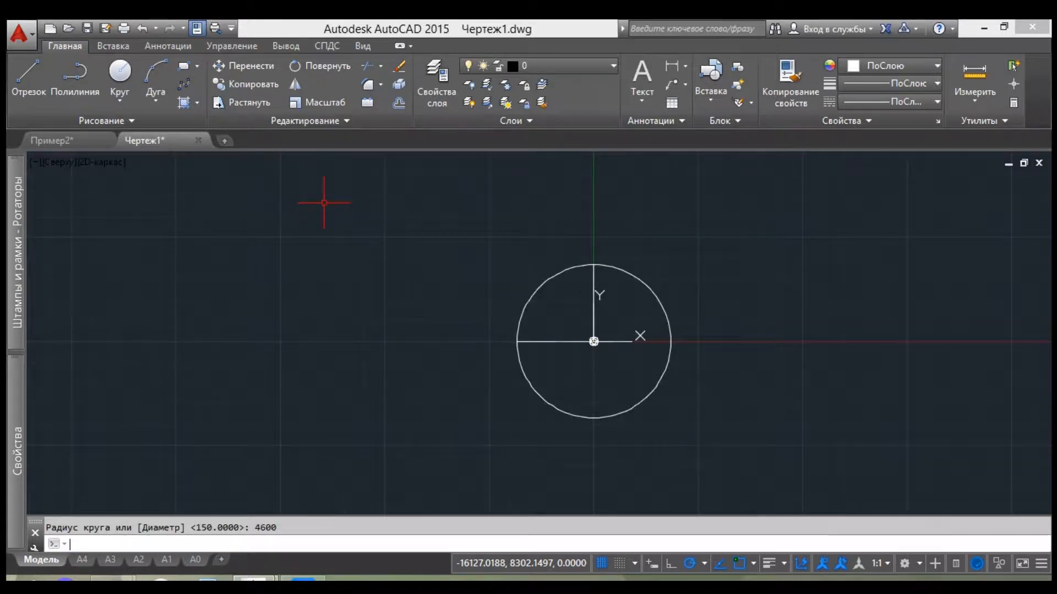
Trim the large circle against the horizontal and vertical lines, leaving only the upper-left quarter arc
{"action": "left_click", "coordinate": [367, 66]}
{"action": "left_click", "coordinate": [516, 362]}
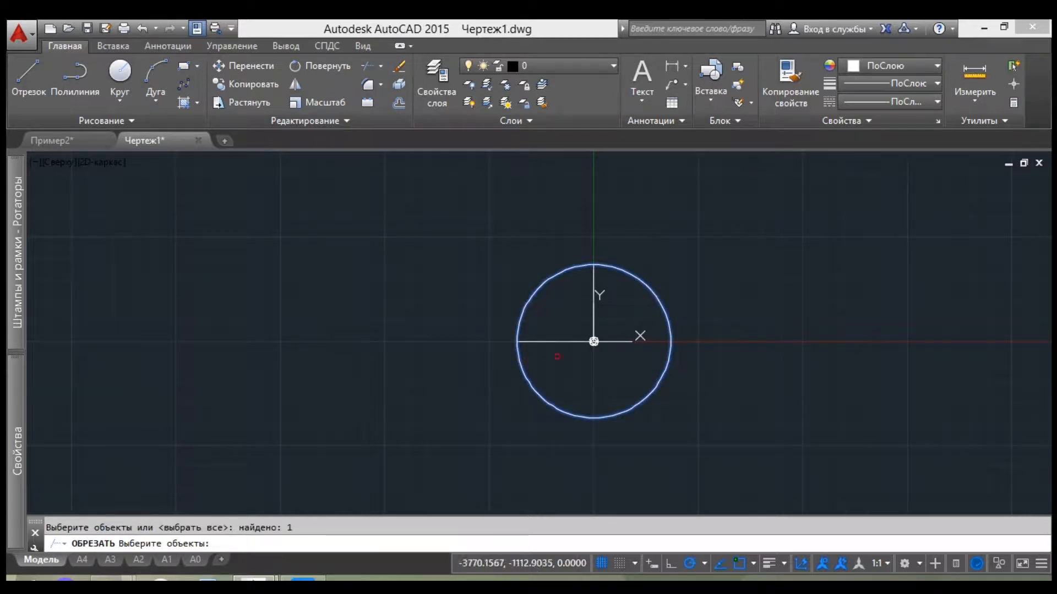
{"action": "left_click", "coordinate": [563, 333]}
{"action": "left_click", "coordinate": [554, 354]}
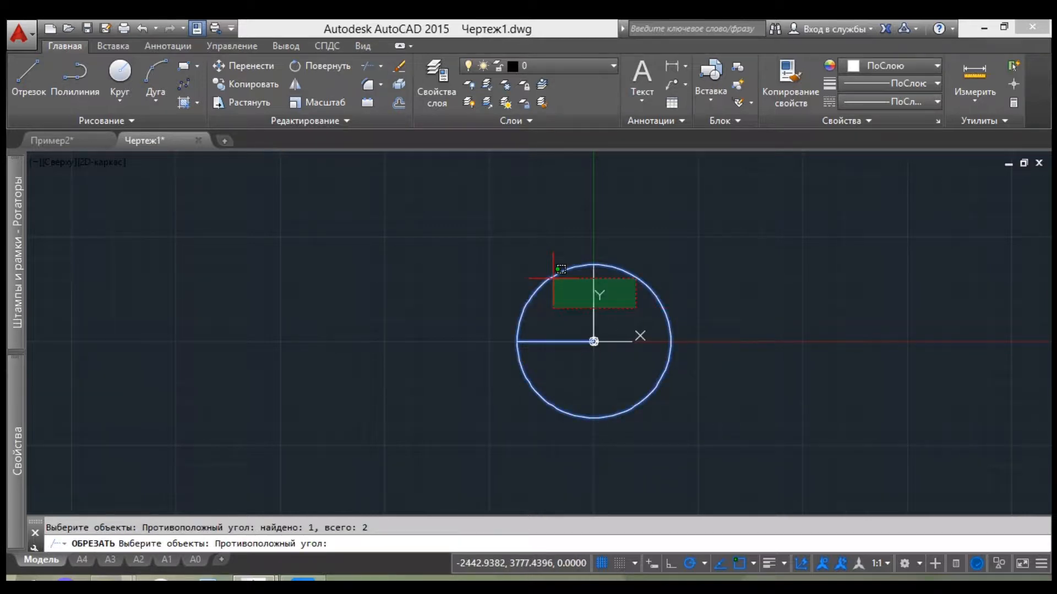
{"action": "key", "text": "Return"}
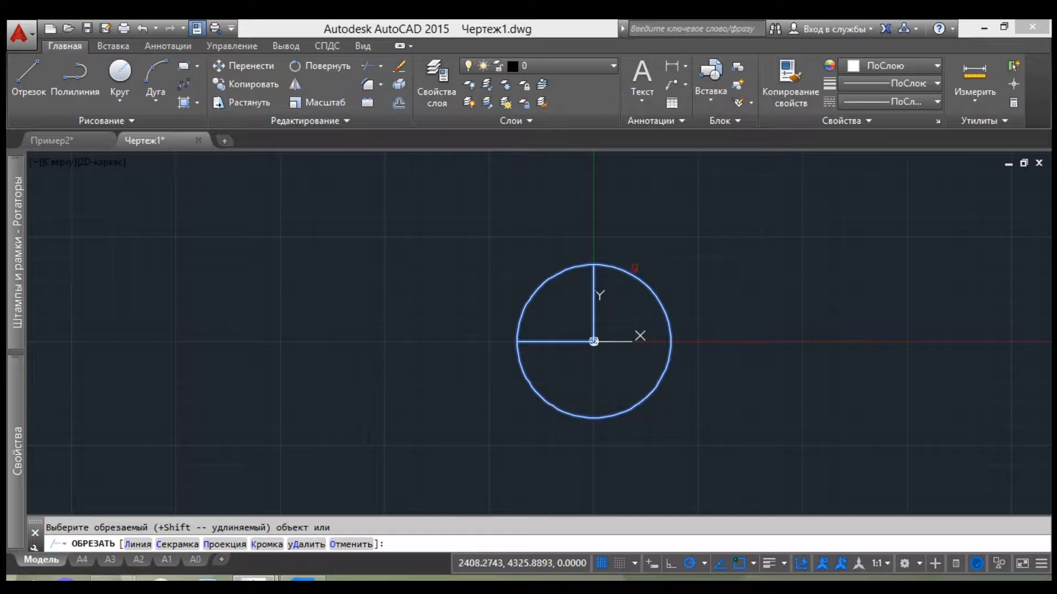
{"action": "left_click", "coordinate": [634, 271]}
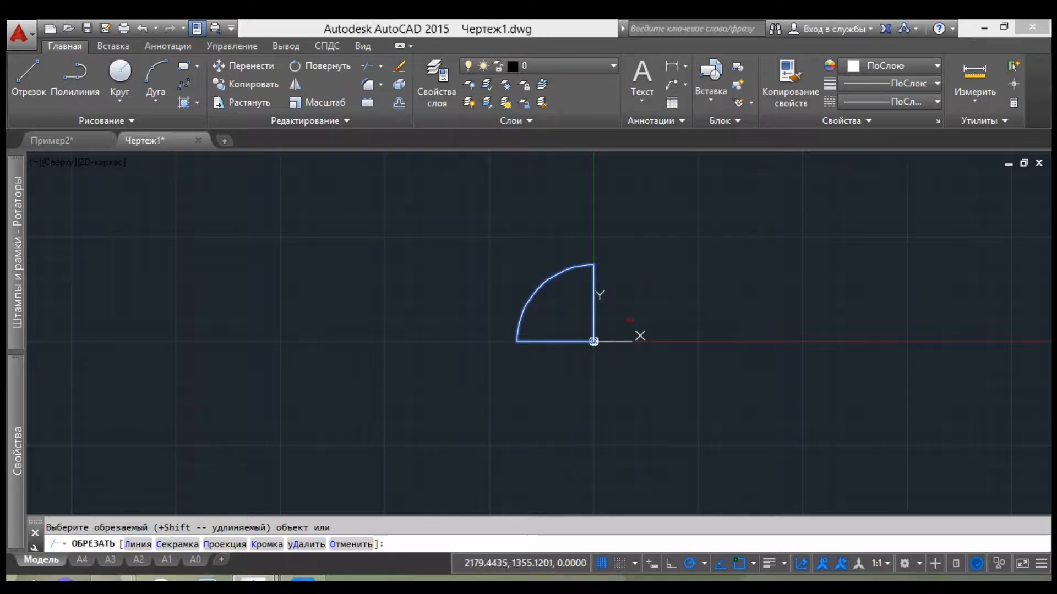
{"action": "key", "text": "Return"}
Set up an annotative block definition named 15A_pros-04_90_4.6m that opens in the block editor
{"action": "middle_click_drag", "start_coordinate": [649, 313], "coordinate": [676, 297]}
{"action": "scroll", "coordinate": [622, 325], "scroll_direction": "up", "scroll_amount": 6}
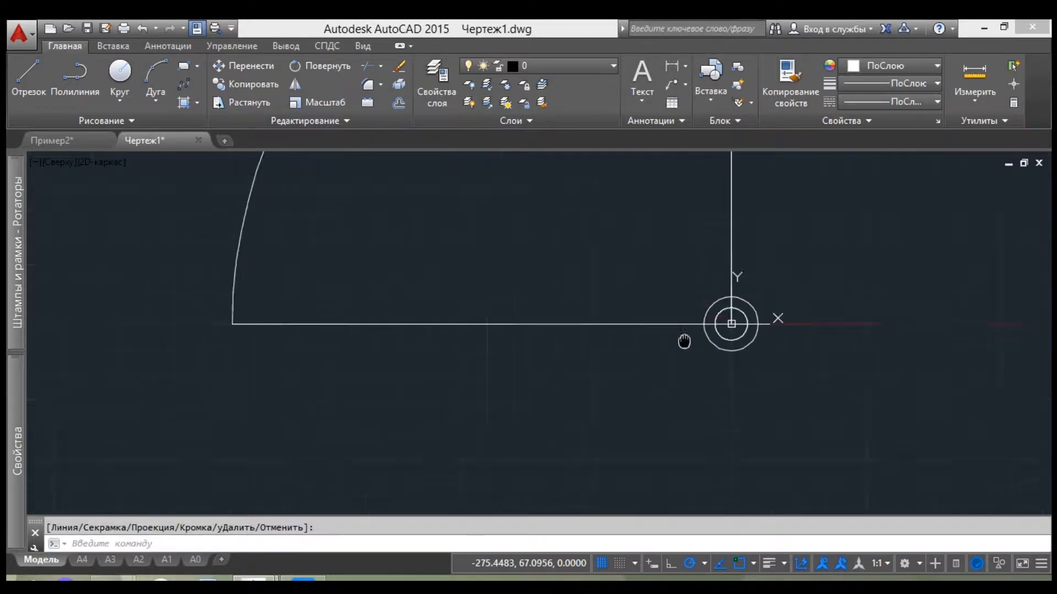
{"action": "scroll", "coordinate": [704, 380], "scroll_direction": "down", "scroll_amount": 8}
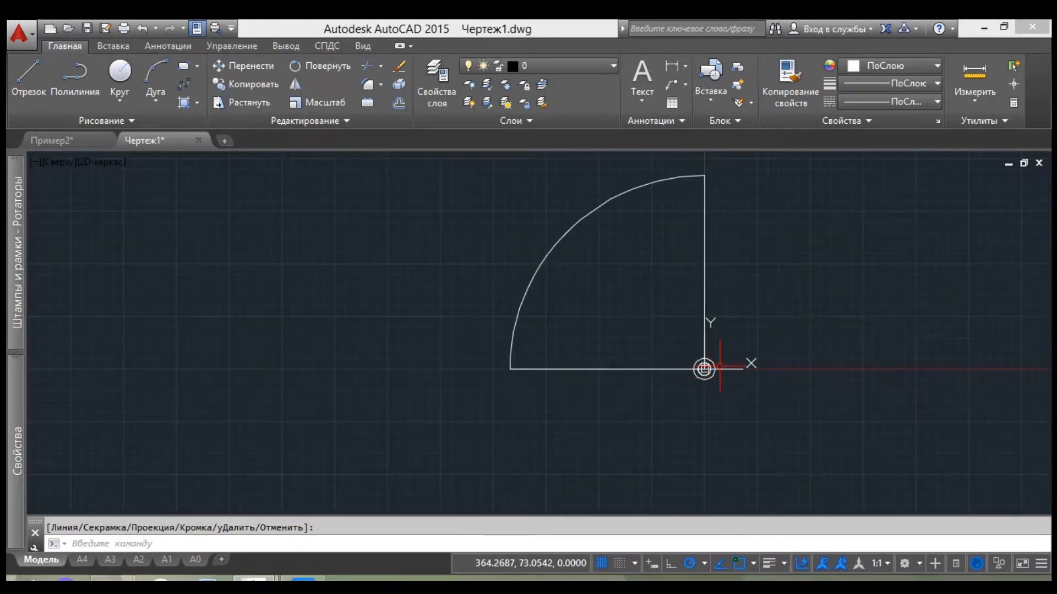
{"action": "scroll", "coordinate": [677, 330], "scroll_direction": "up", "scroll_amount": 2}
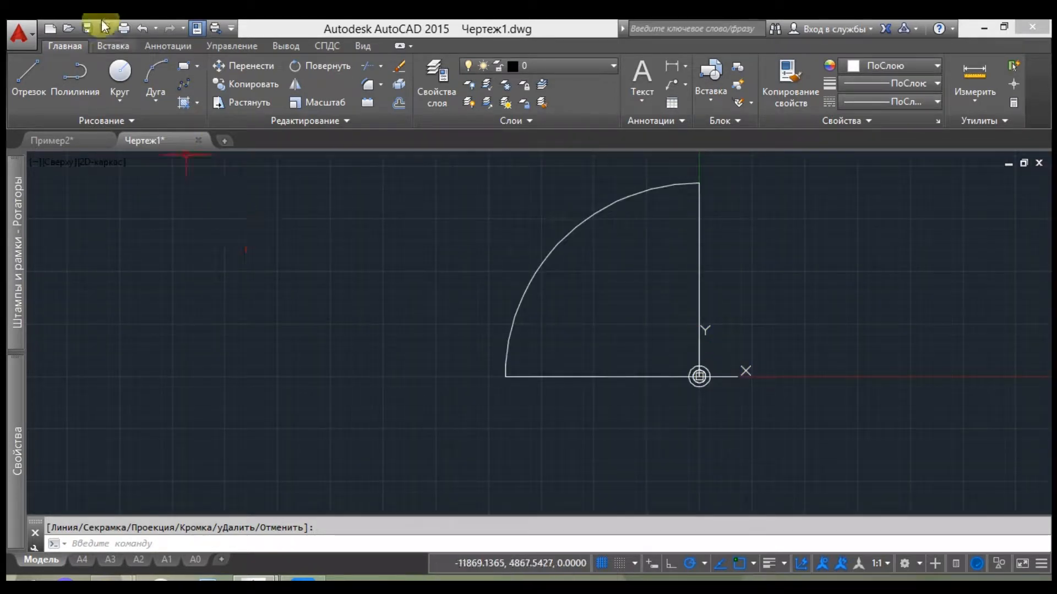
{"action": "left_click", "coordinate": [115, 45]}
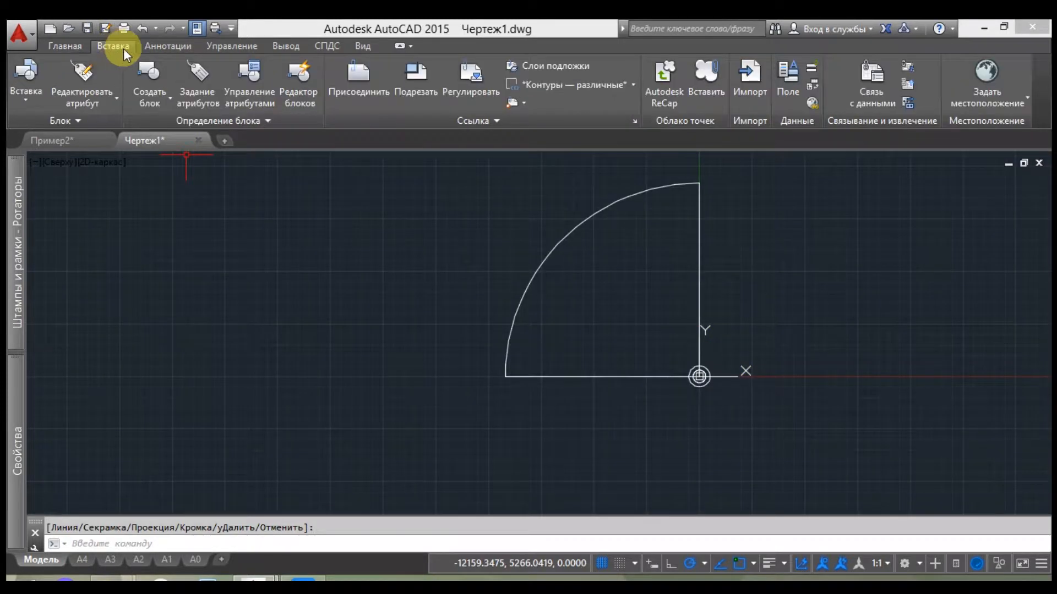
{"action": "left_click", "coordinate": [149, 72]}
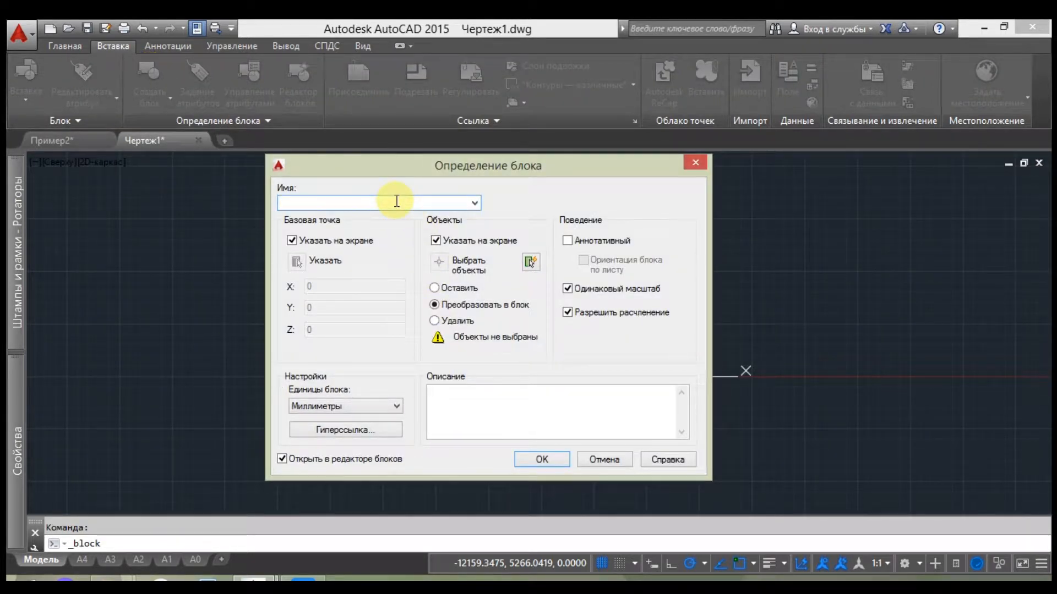
{"action": "type", "text": "15A_pros-04_90_4.6m"}
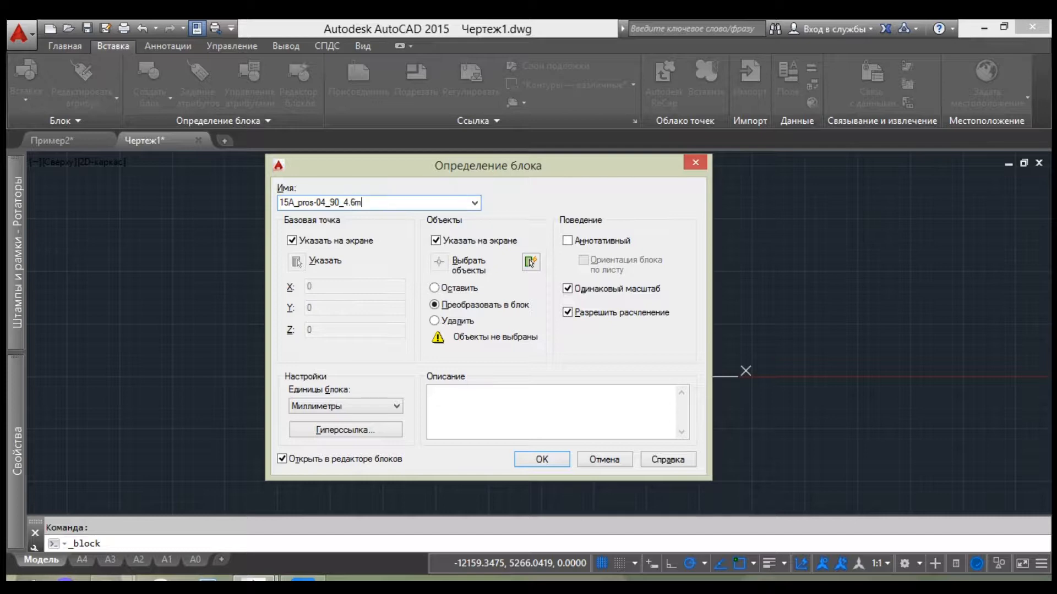
{"action": "left_click", "coordinate": [568, 243]}
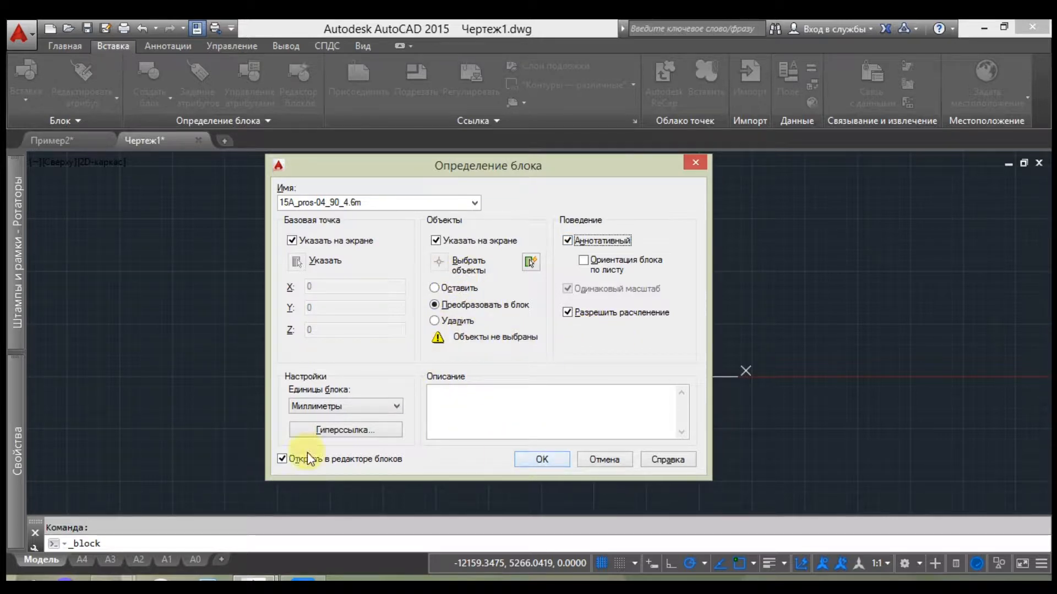
{"action": "left_click", "coordinate": [281, 461]}
{"action": "left_click", "coordinate": [536, 463]}
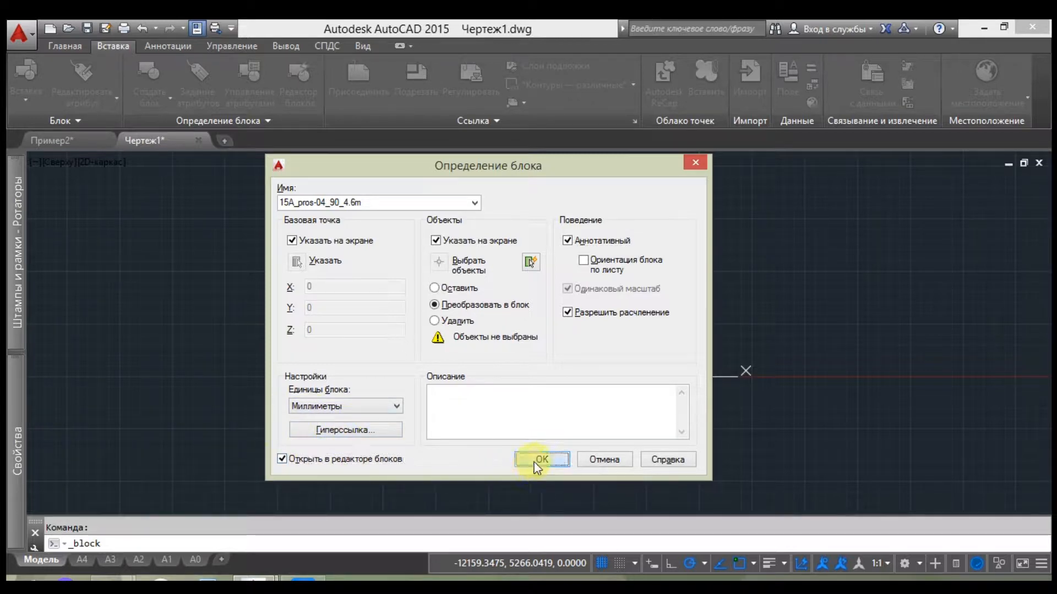
Enter 0.0 as the block's base point and select the quarter sector and both small circles as its objects
{"action": "scroll", "coordinate": [719, 410], "scroll_direction": "up", "scroll_amount": 5}
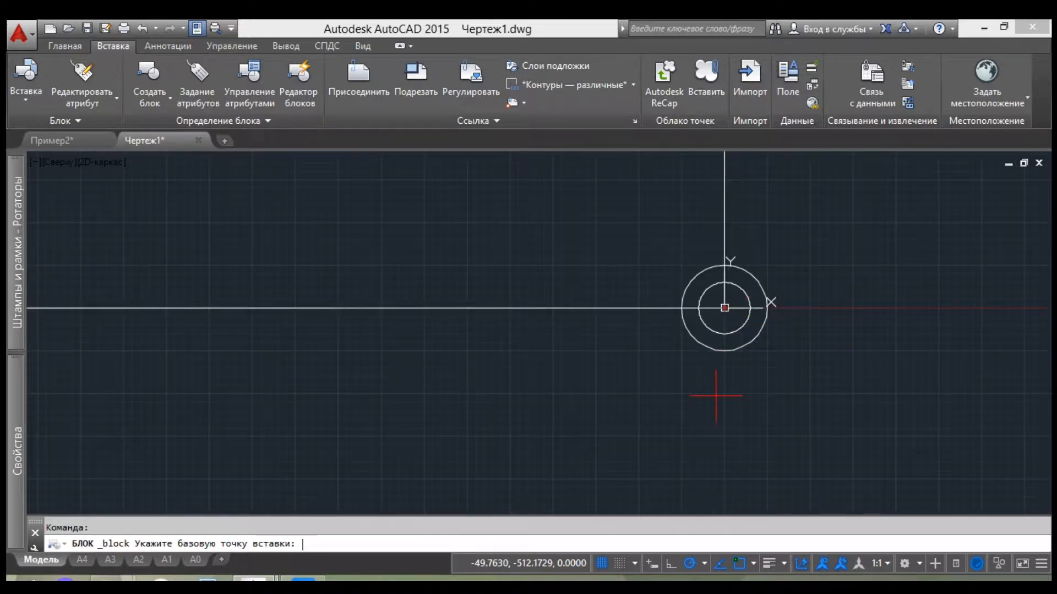
{"action": "type", "text": "0.0"}
{"action": "key", "text": "Return"}
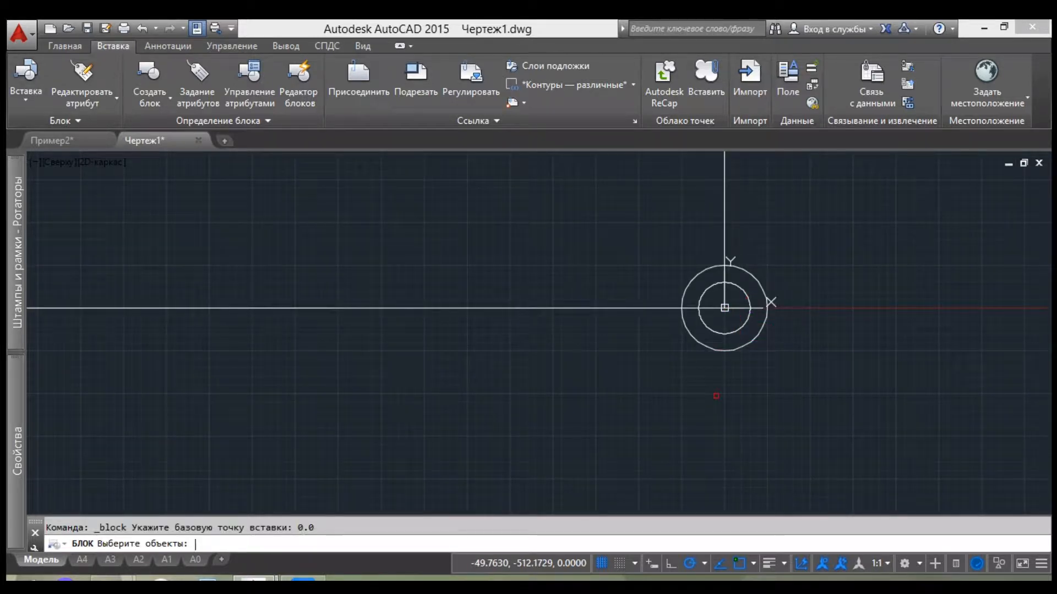
{"action": "scroll", "coordinate": [771, 406], "scroll_direction": "down", "scroll_amount": 5}
{"action": "left_click", "coordinate": [819, 429]}
{"action": "left_click", "coordinate": [591, 228]}
{"action": "key", "text": "Return"}
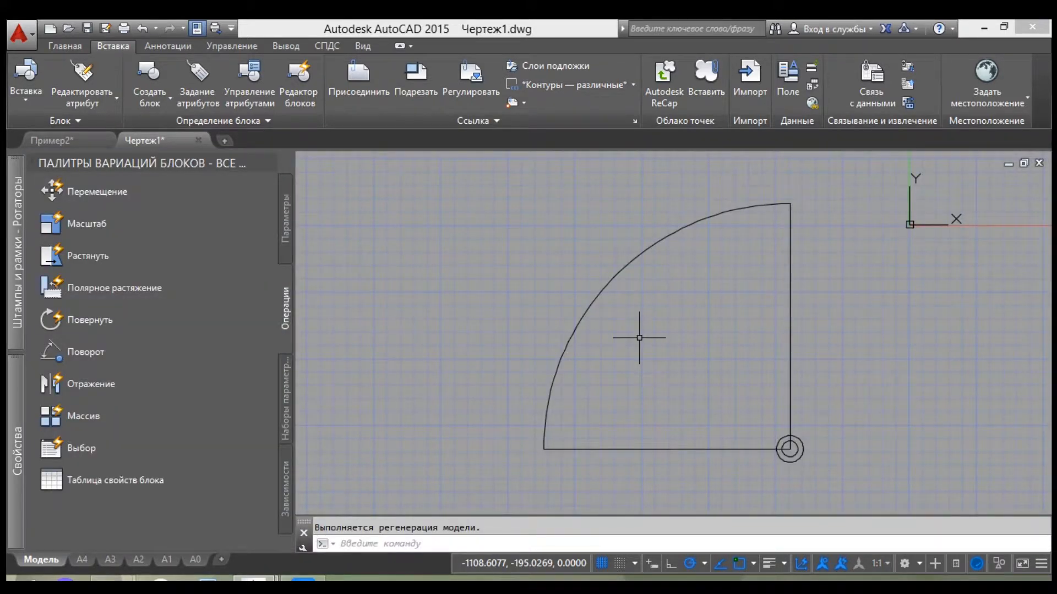
Assign the two small concentric circles in the block to the _spray layer and clear the selection
{"action": "left_click", "coordinate": [53, 49]}
{"action": "scroll", "coordinate": [791, 448], "scroll_direction": "up", "scroll_amount": 5}
{"action": "left_click", "coordinate": [680, 430]}
{"action": "left_click", "coordinate": [604, 386]}
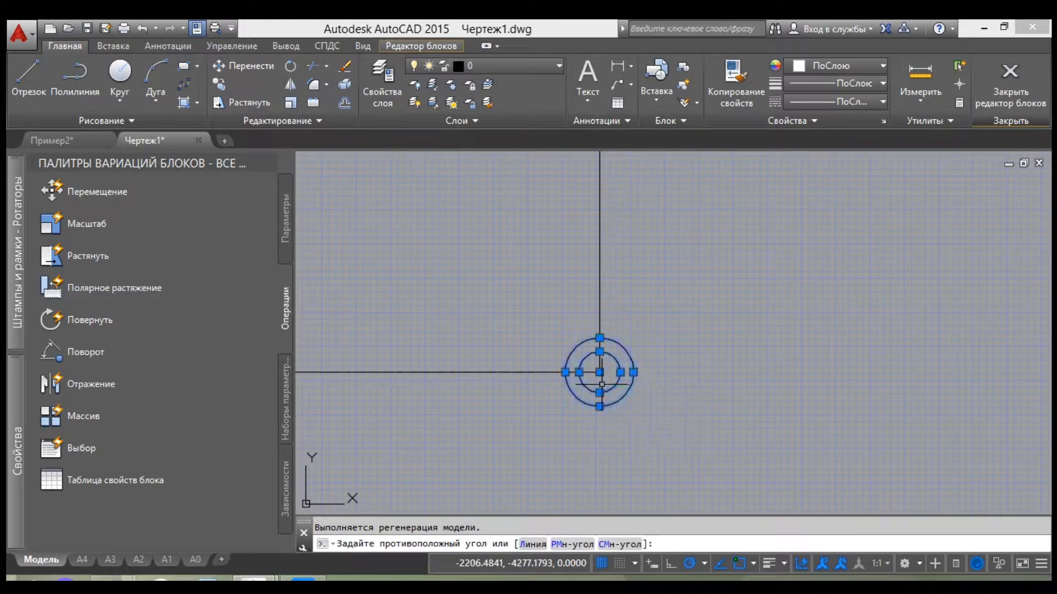
{"action": "left_click", "coordinate": [543, 64]}
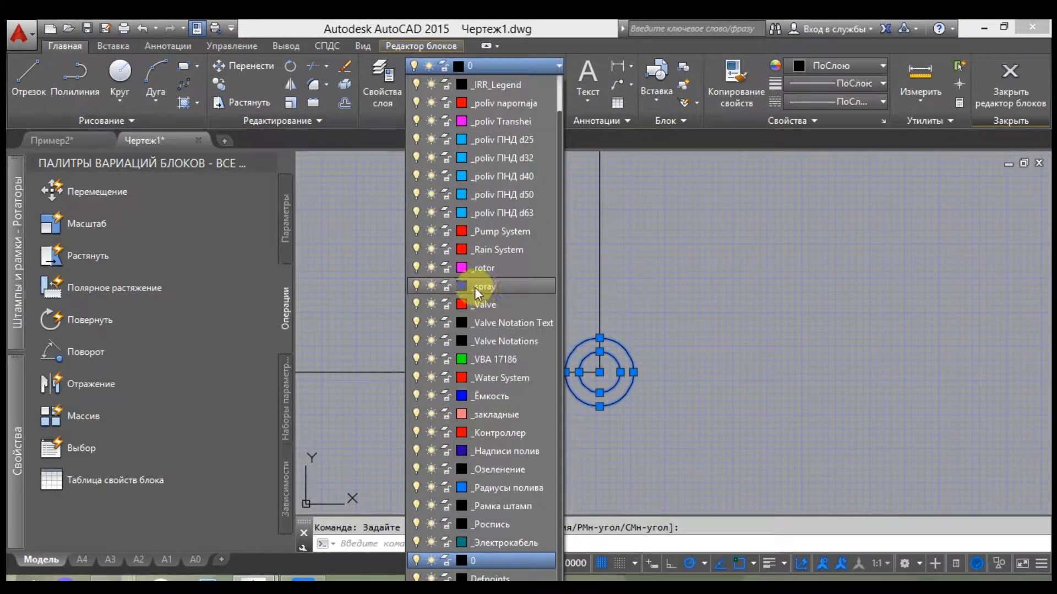
{"action": "left_click", "coordinate": [498, 286]}
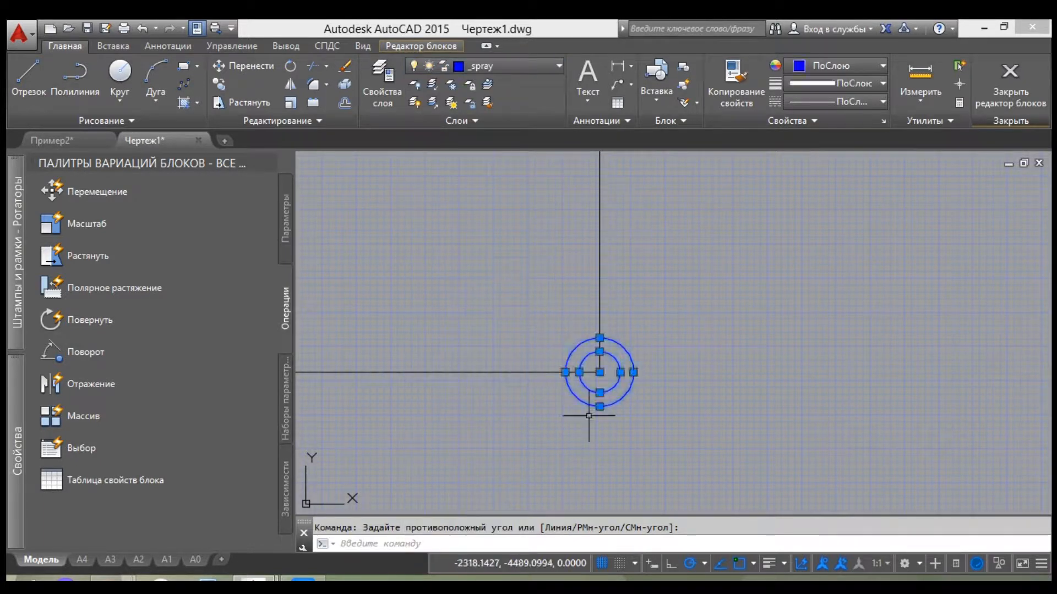
{"action": "scroll", "coordinate": [592, 410], "scroll_direction": "up", "scroll_amount": 4}
{"action": "key", "text": "Escape"}
Undo the previous hatch and fill the inner small circle with a SOLID hatch
{"action": "scroll", "coordinate": [610, 418], "scroll_direction": "down", "scroll_amount": 2}
{"action": "left_click", "coordinate": [142, 28]}
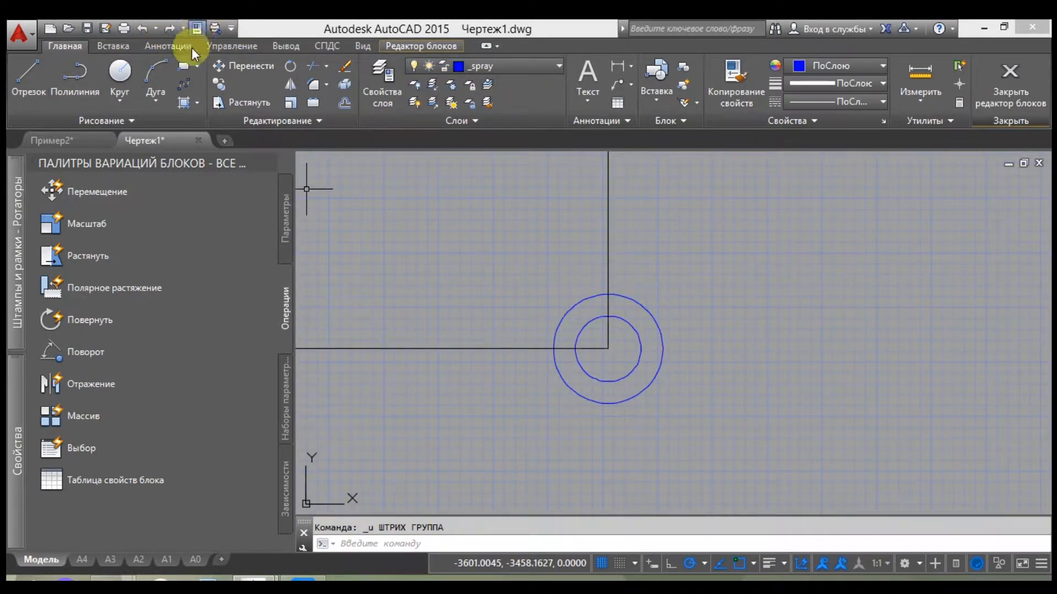
{"action": "left_click", "coordinate": [184, 102]}
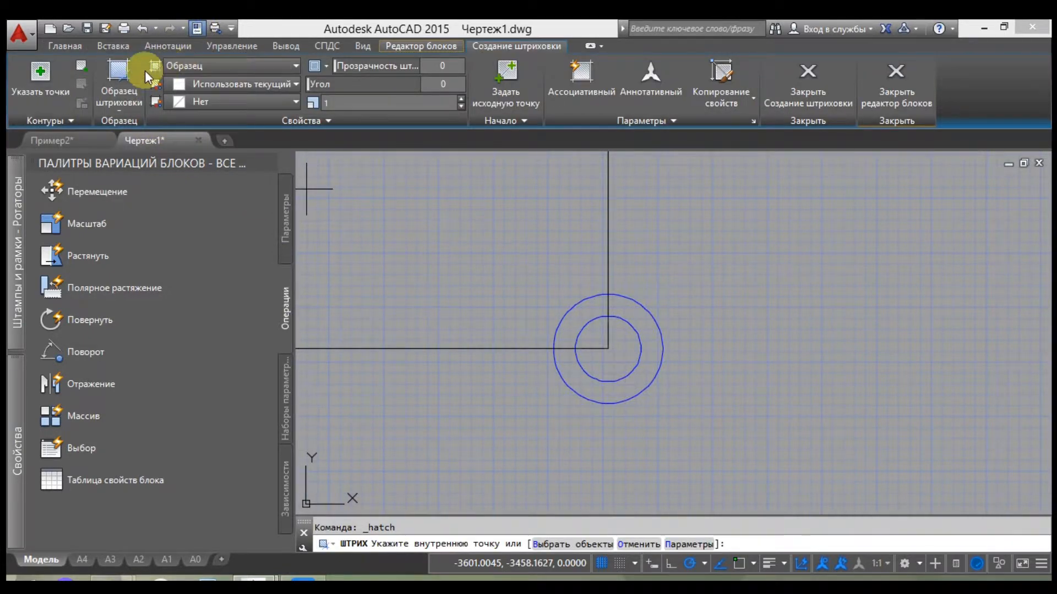
{"action": "left_click", "coordinate": [111, 99]}
{"action": "left_click", "coordinate": [34, 138]}
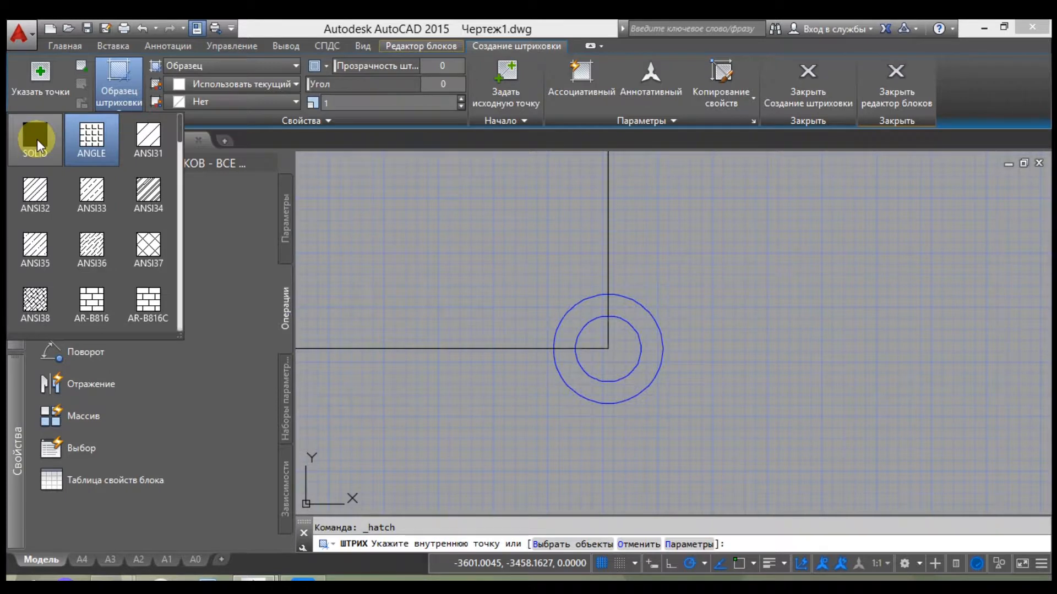
{"action": "left_click", "coordinate": [82, 64]}
{"action": "left_click", "coordinate": [610, 357]}
{"action": "left_click", "coordinate": [600, 364]}
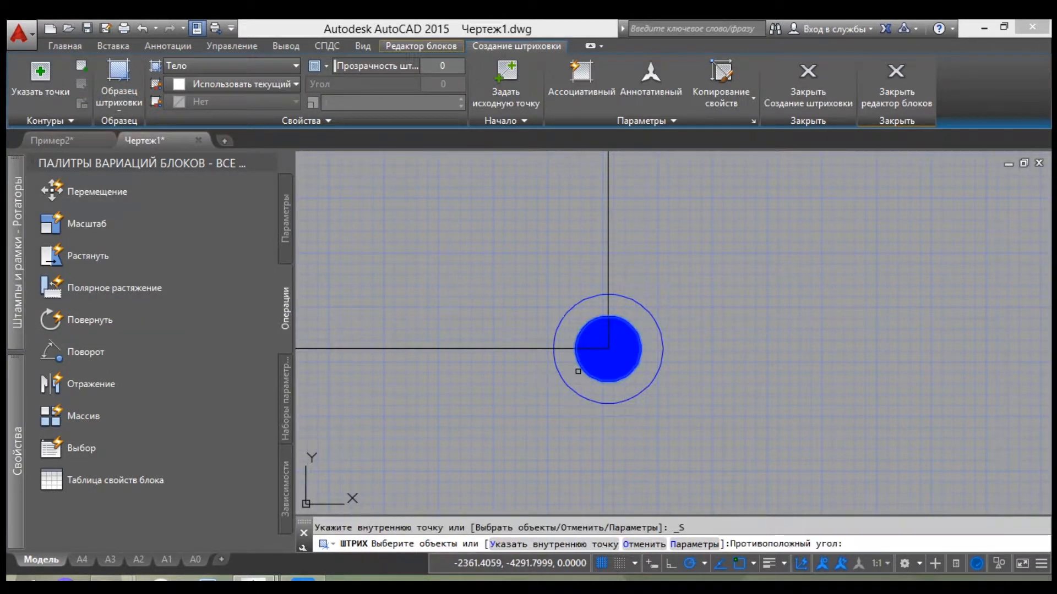
{"action": "key", "text": "Return"}
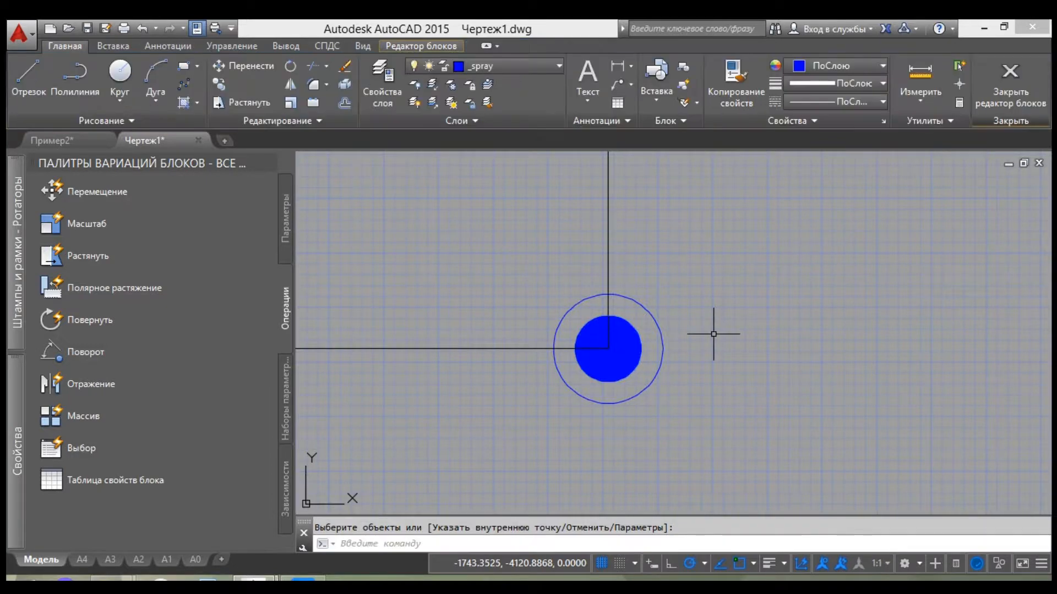
Assign the sector's arc and both radius lines to the _Радиусы полива layer and clear the selection
{"action": "scroll", "coordinate": [711, 333], "scroll_direction": "down", "scroll_amount": 6}
{"action": "scroll", "coordinate": [718, 339], "scroll_direction": "down", "scroll_amount": 4}
{"action": "scroll", "coordinate": [686, 373], "scroll_direction": "up", "scroll_amount": 4}
{"action": "mouse_move", "coordinate": [686, 373]}
{"action": "middle_mouse_down"}
{"action": "mouse_move", "coordinate": [730, 370]}
{"action": "mouse_move", "coordinate": [740, 385]}
{"action": "middle_mouse_up"}
{"action": "key", "text": "Escape"}
{"action": "left_click", "coordinate": [682, 425]}
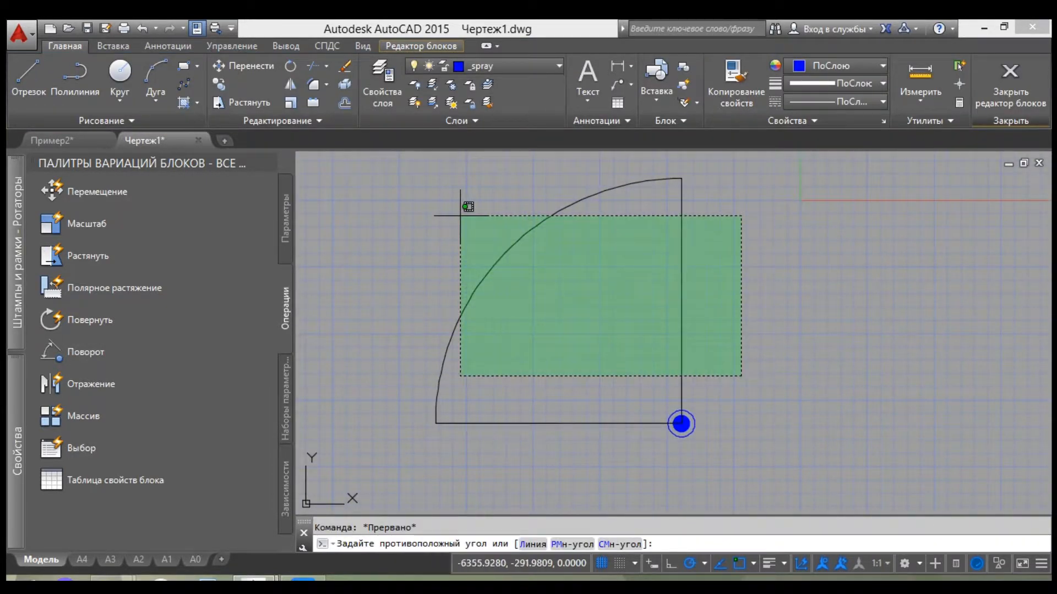
{"action": "left_click", "coordinate": [460, 216]}
{"action": "left_click", "coordinate": [601, 484]}
{"action": "left_click", "coordinate": [536, 394]}
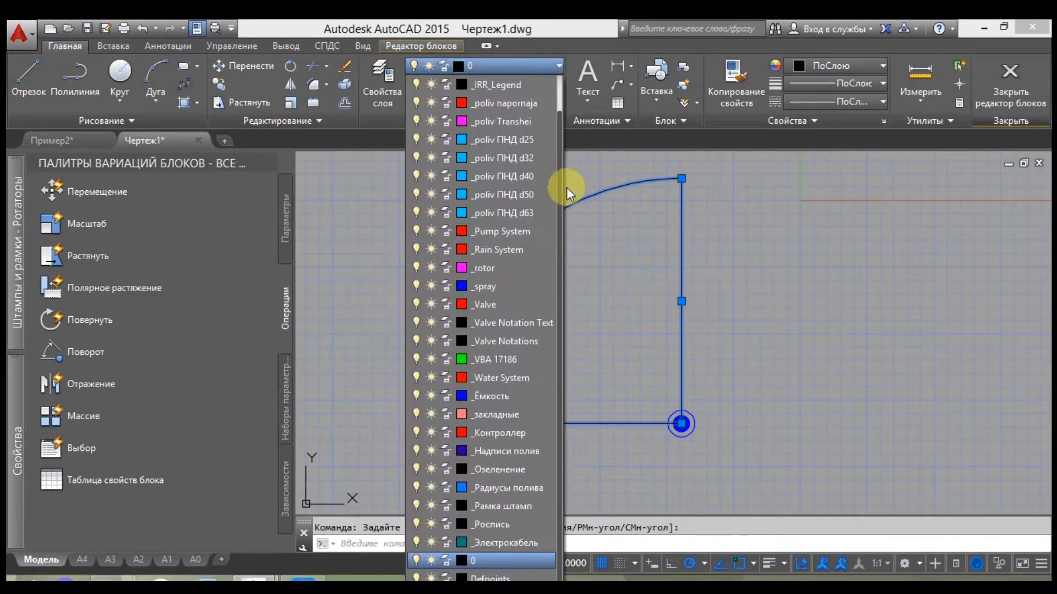
{"action": "left_click", "coordinate": [509, 487]}
{"action": "key", "text": "Escape"}
{"action": "scroll", "coordinate": [677, 421], "scroll_direction": "up", "scroll_amount": 8}
{"action": "scroll", "coordinate": [668, 413], "scroll_direction": "down", "scroll_amount": 5}
{"action": "middle_click_drag", "start_coordinate": [668, 415], "coordinate": [642, 350]}
{"action": "scroll", "coordinate": [622, 341], "scroll_direction": "up", "scroll_amount": 8}
{"action": "scroll", "coordinate": [621, 341], "scroll_direction": "down", "scroll_amount": 15}
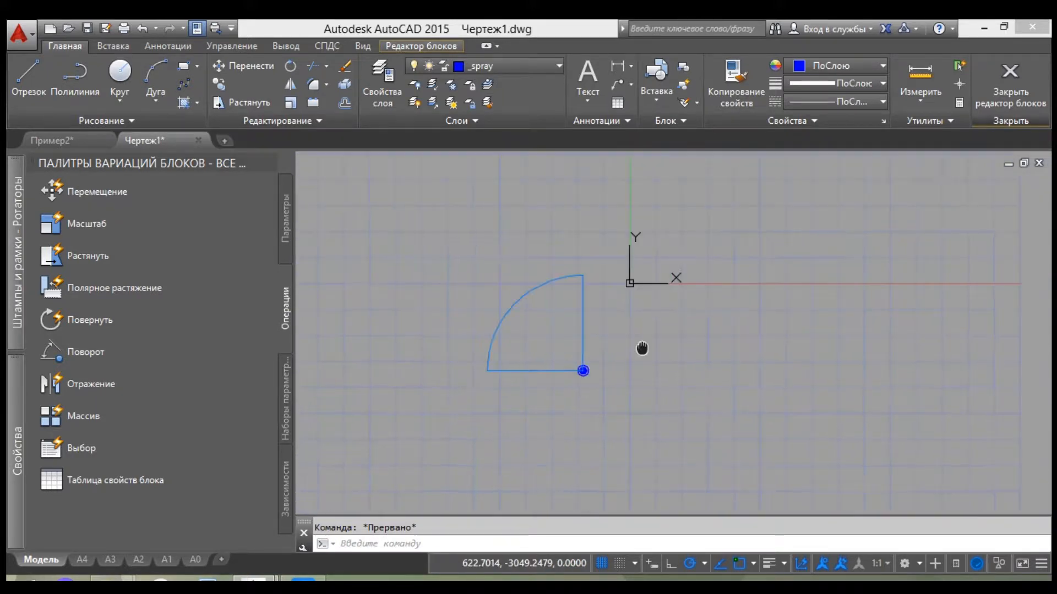
{"action": "left_click", "coordinate": [592, 463]}
{"action": "left_click", "coordinate": [567, 364]}
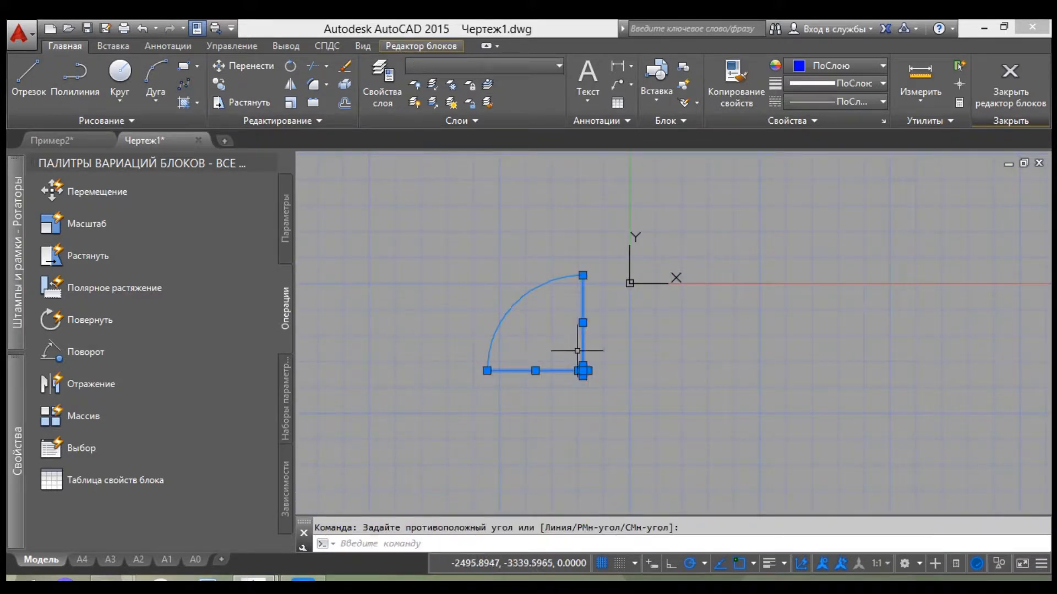
{"action": "left_click", "coordinate": [554, 325]}
{"action": "left_click", "coordinate": [511, 298]}
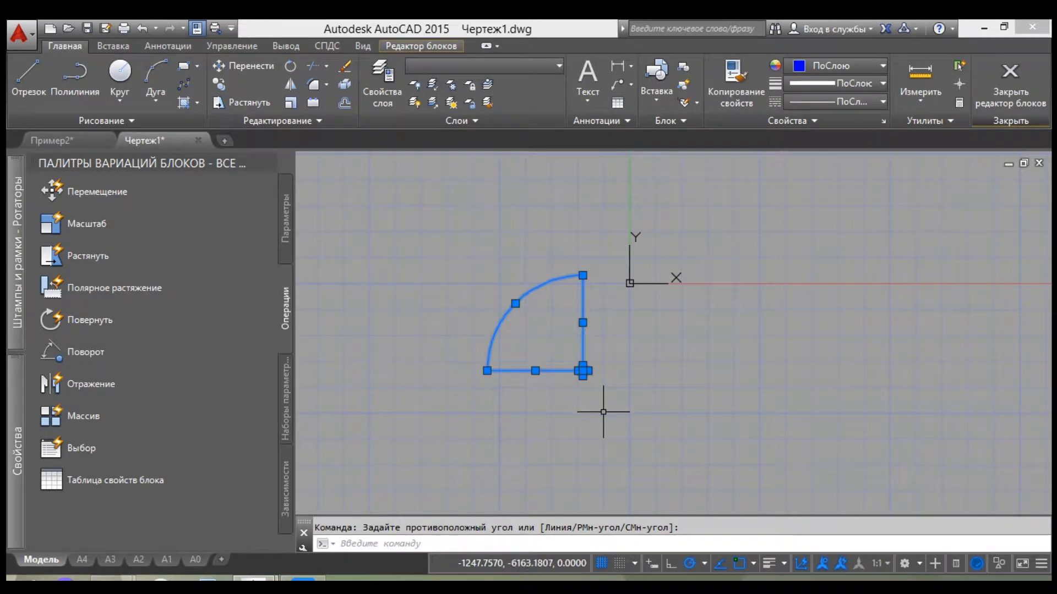
{"action": "scroll", "coordinate": [576, 338], "scroll_direction": "up", "scroll_amount": 8}
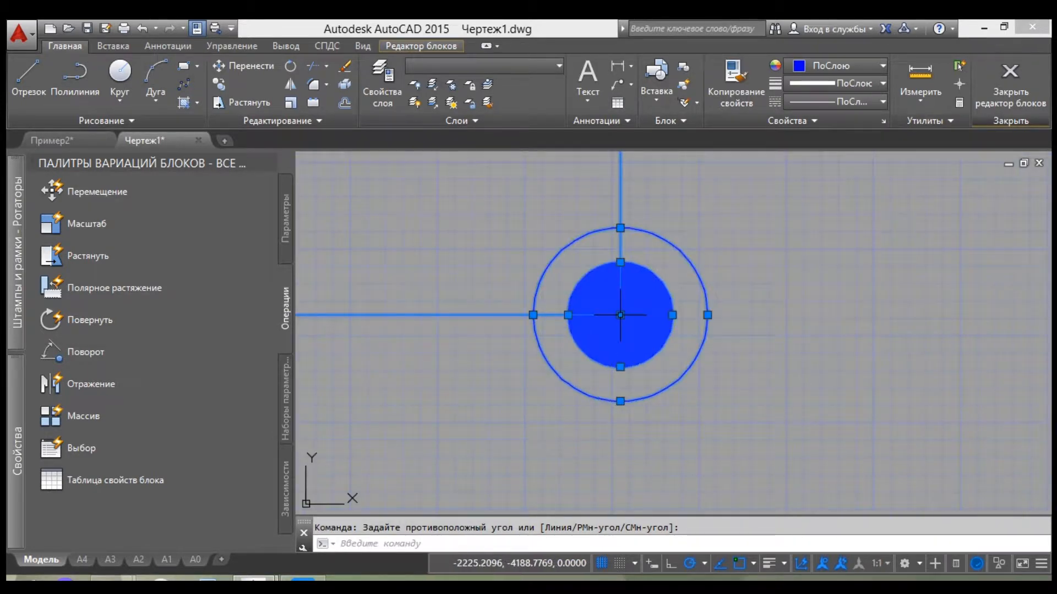
{"action": "left_click", "coordinate": [620, 315]}
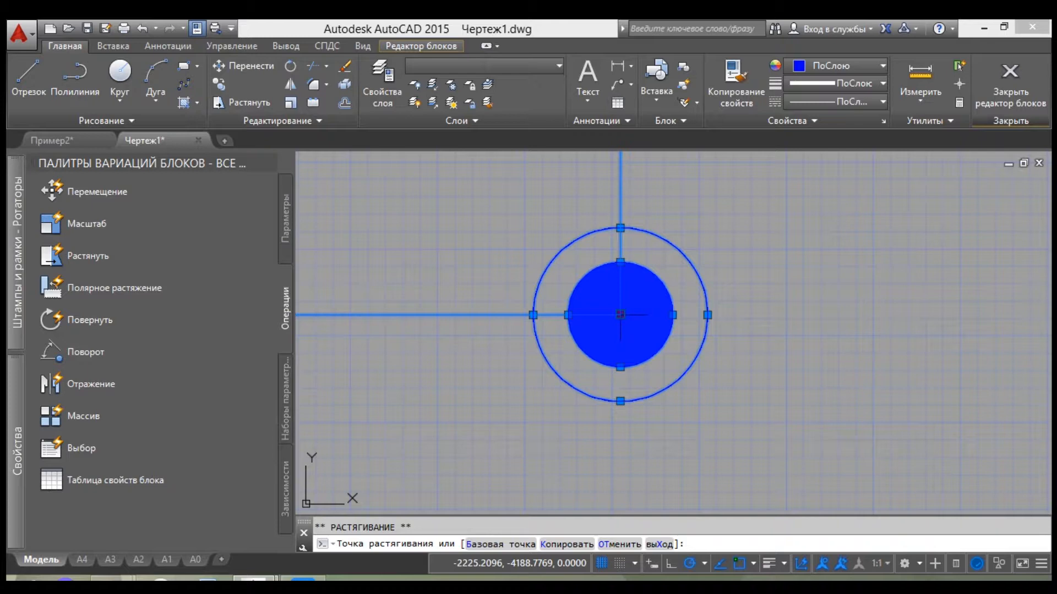
{"action": "key", "text": "space"}
{"action": "key", "text": "Return"}
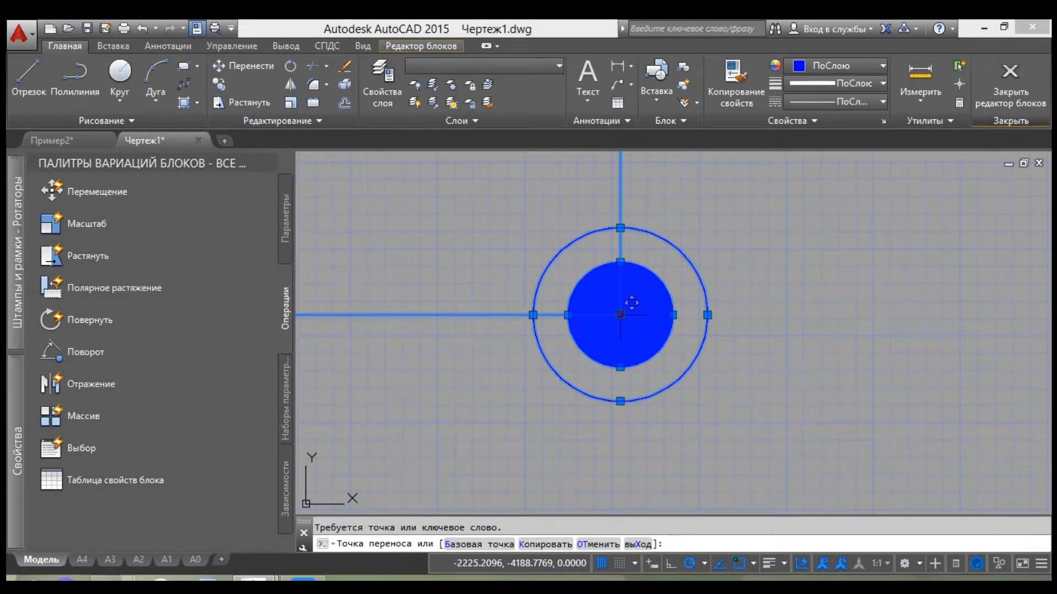
{"action": "key", "text": "Escape"}
Move the entire sprinkler symbol from the centre of its small circles to the origin point 0,0
{"action": "scroll", "coordinate": [677, 349], "scroll_direction": "down", "scroll_amount": 8}
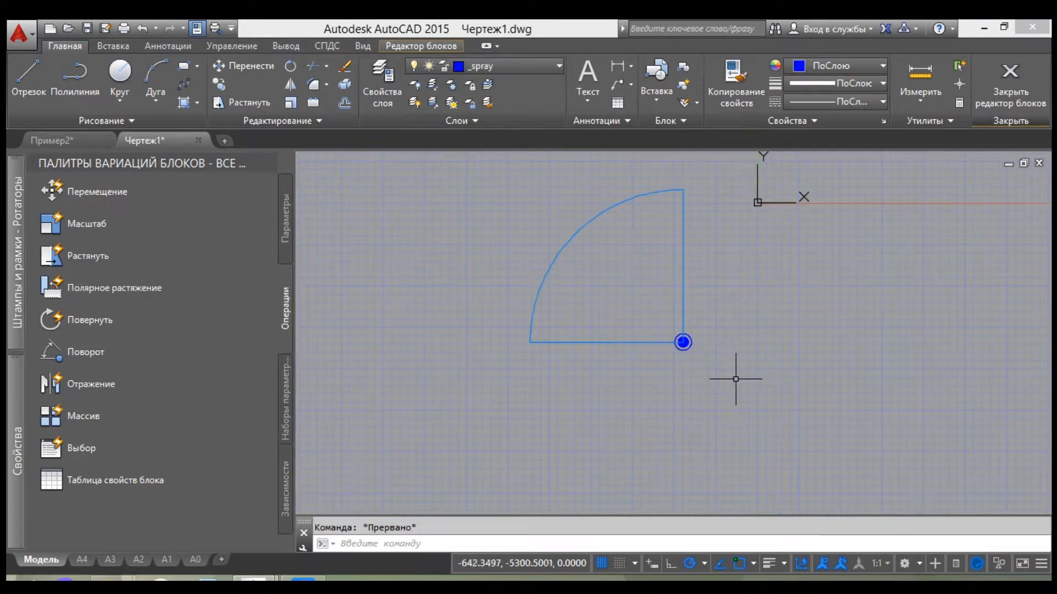
{"action": "left_click", "coordinate": [686, 378]}
{"action": "left_click", "coordinate": [477, 172]}
{"action": "scroll", "coordinate": [650, 344], "scroll_direction": "up", "scroll_amount": 5}
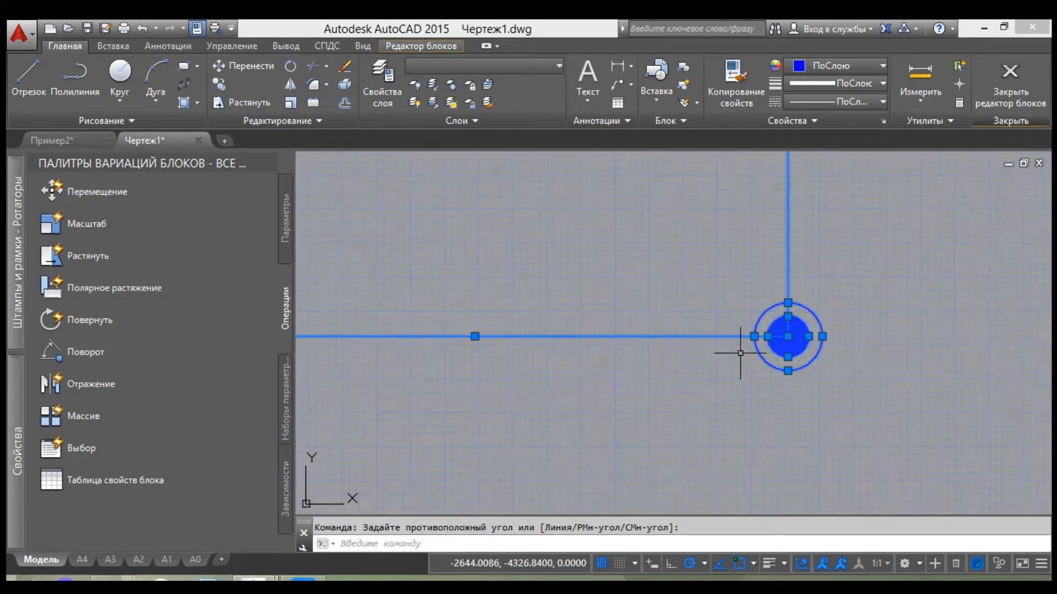
{"action": "scroll", "coordinate": [762, 345], "scroll_direction": "up", "scroll_amount": 4}
{"action": "left_click", "coordinate": [829, 323]}
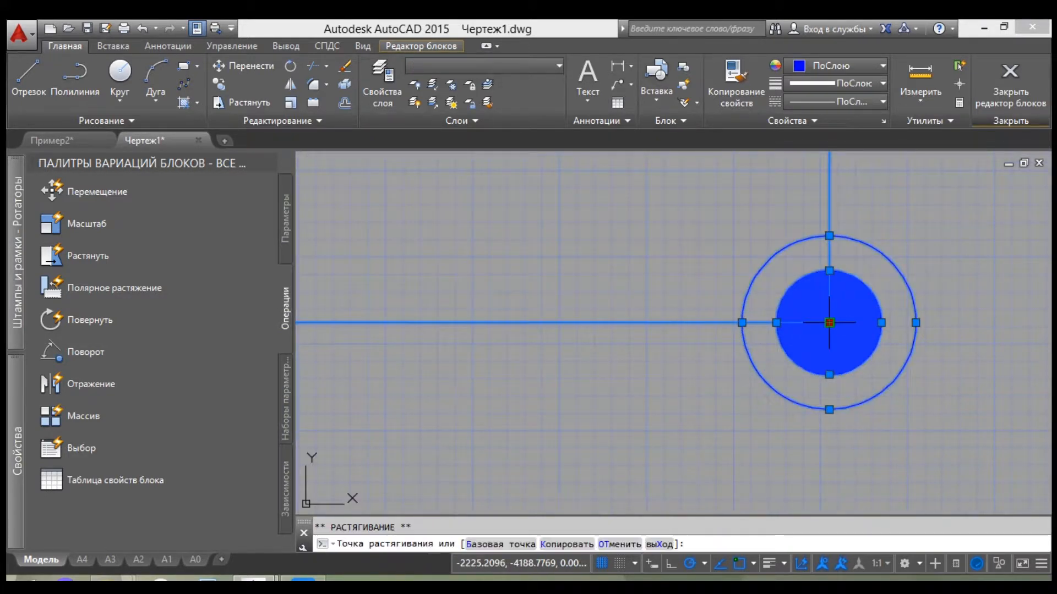
{"action": "key", "text": "space"}
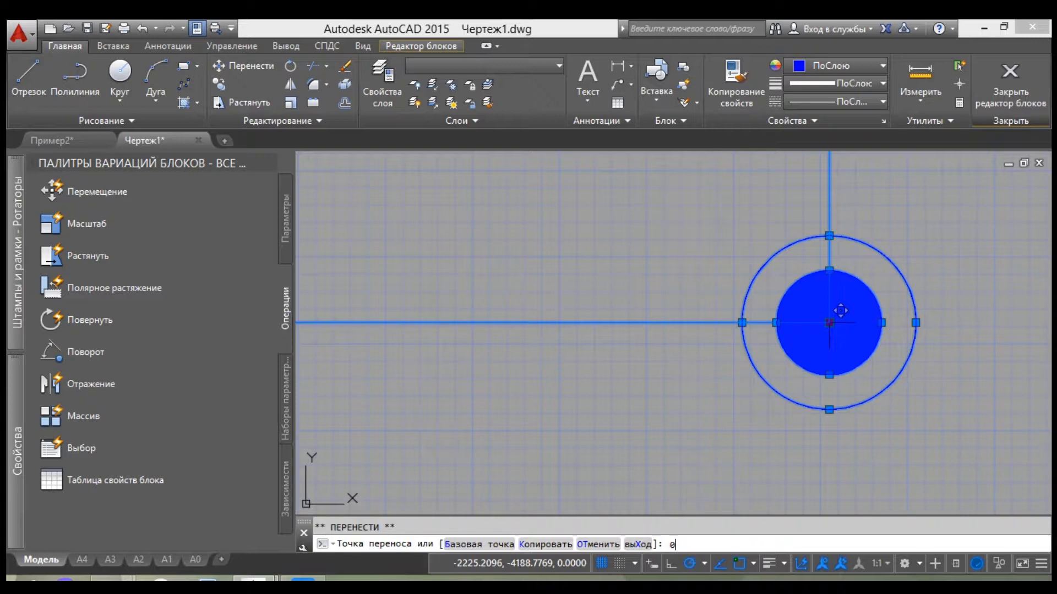
{"action": "key", "text": "Return"}
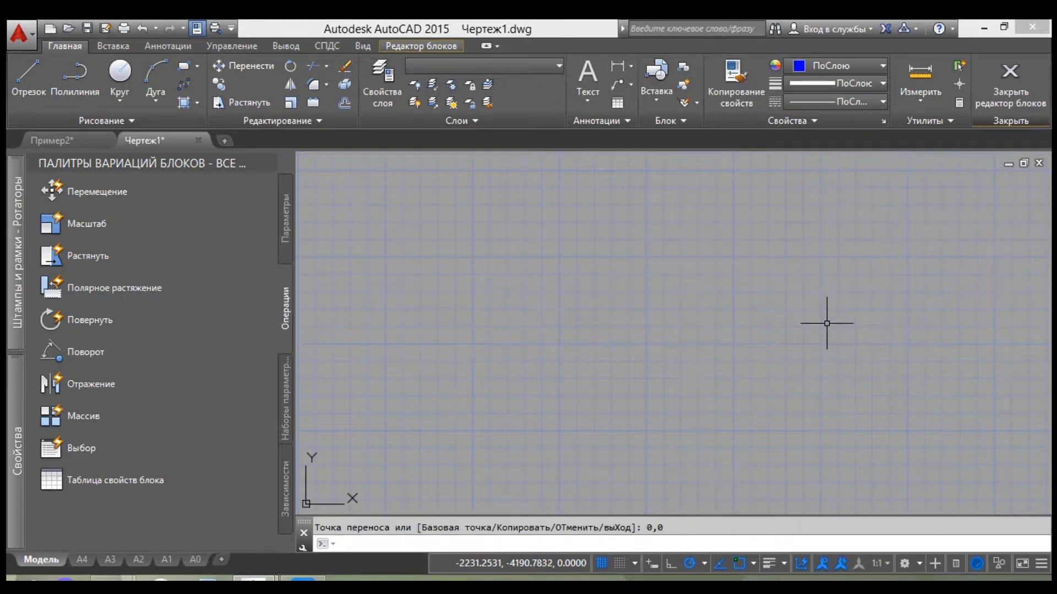
Bring the whole relocated symbol into view and examine its placement relative to the coordinate origin
{"action": "middle_click", "coordinate": [637, 347]}
{"action": "middle_click", "coordinate": [636, 348]}
{"action": "scroll", "coordinate": [678, 333], "scroll_direction": "down", "scroll_amount": 4}
{"action": "scroll", "coordinate": [748, 394], "scroll_direction": "up", "scroll_amount": 6}
{"action": "scroll", "coordinate": [731, 373], "scroll_direction": "up", "scroll_amount": 2}
{"action": "scroll", "coordinate": [731, 372], "scroll_direction": "down", "scroll_amount": 3}
{"action": "middle_click_drag", "start_coordinate": [788, 329], "coordinate": [814, 370]}
{"action": "scroll", "coordinate": [813, 369], "scroll_direction": "down", "scroll_amount": 1}
{"action": "middle_click_drag", "start_coordinate": [825, 334], "coordinate": [797, 359]}
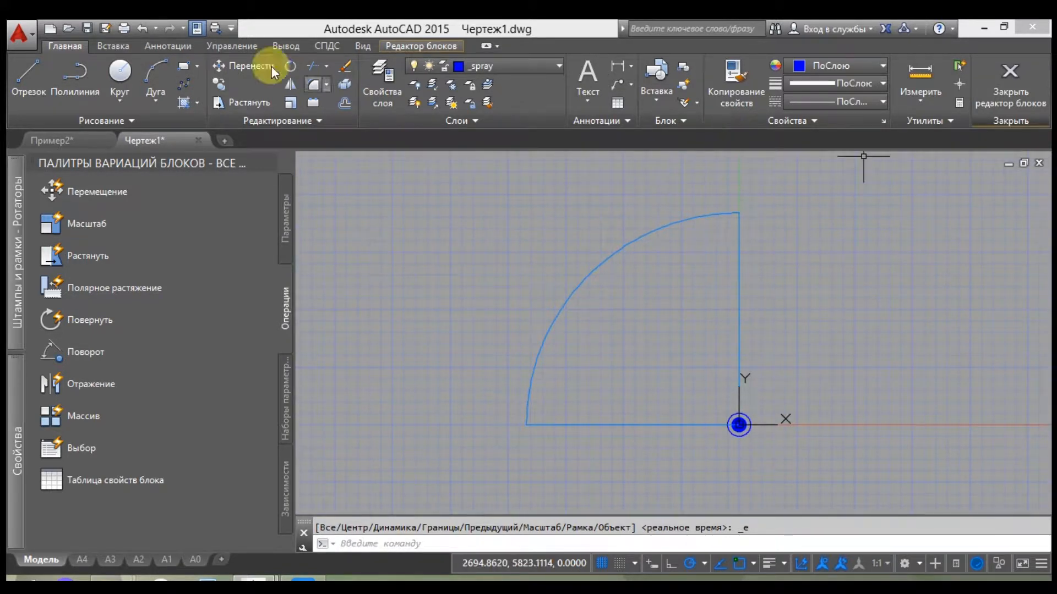
Start an attribute definition for the block with constant mode enabled and fixed position disabled
{"action": "left_click", "coordinate": [423, 46]}
{"action": "left_click", "coordinate": [892, 122]}
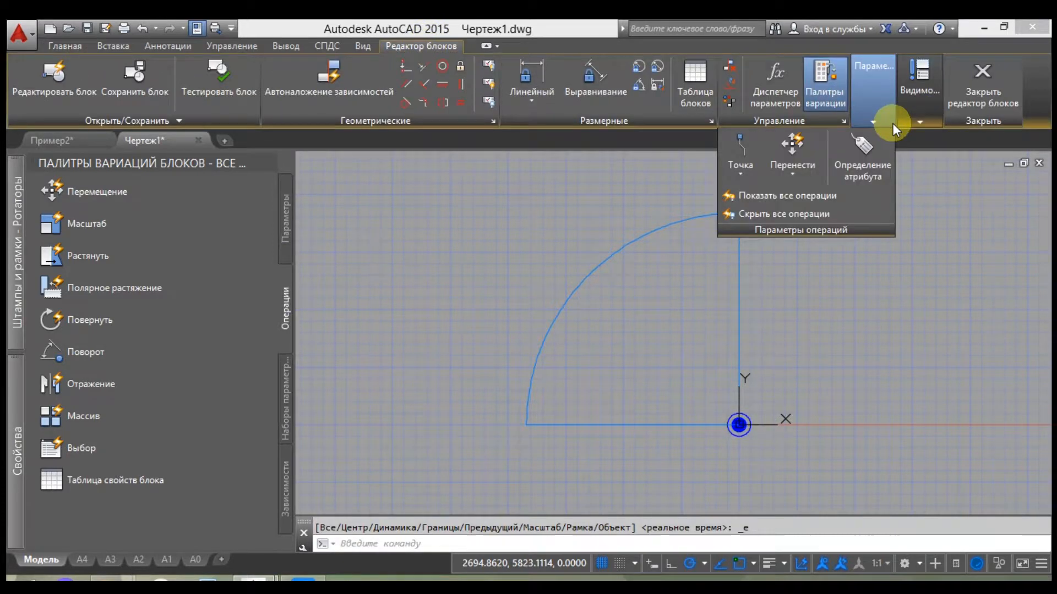
{"action": "left_click", "coordinate": [873, 113]}
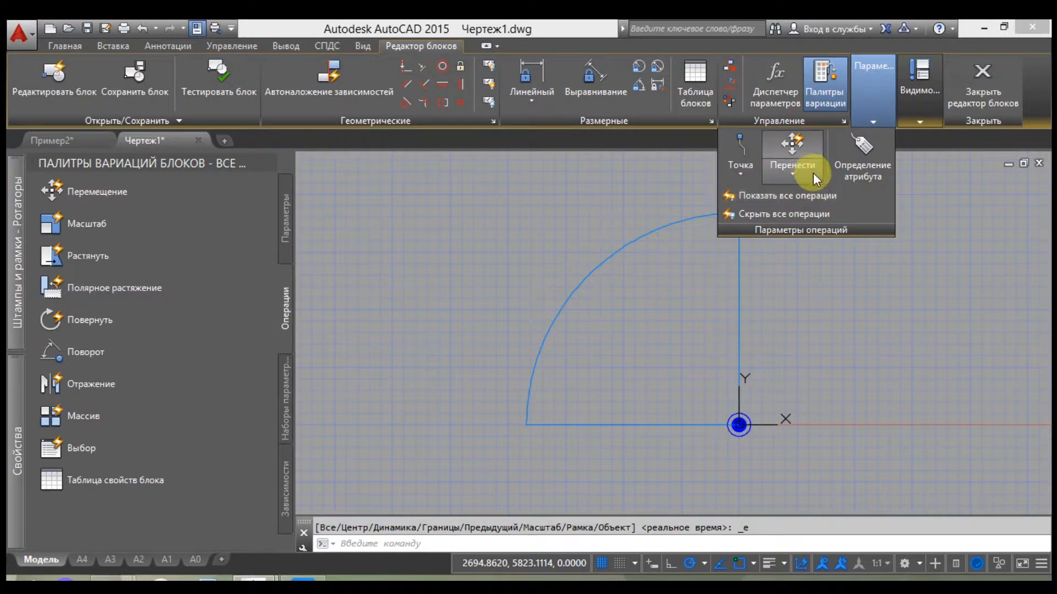
{"action": "left_click", "coordinate": [863, 164]}
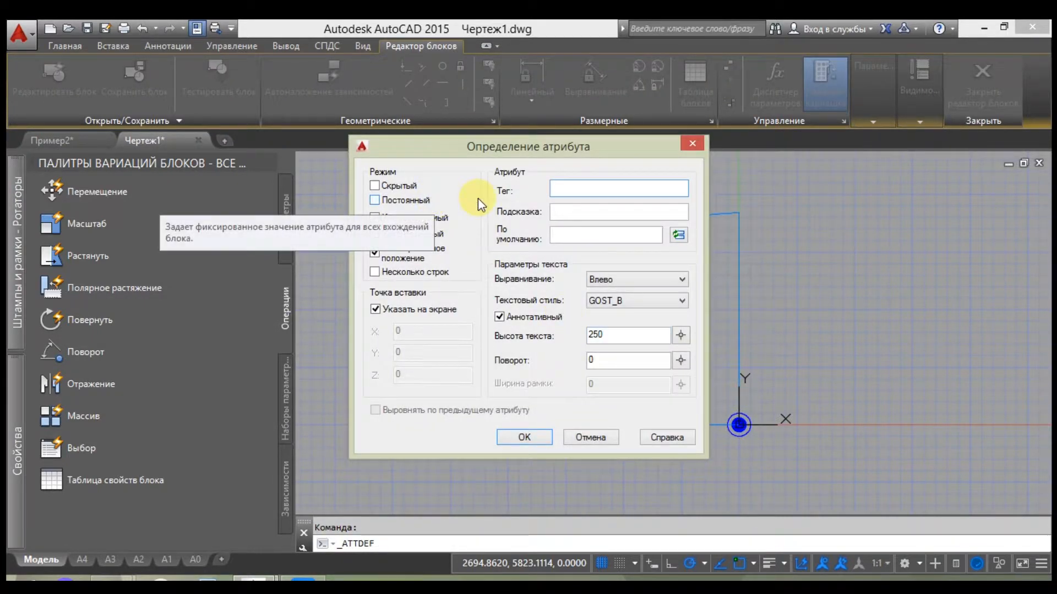
{"action": "left_click", "coordinate": [423, 200]}
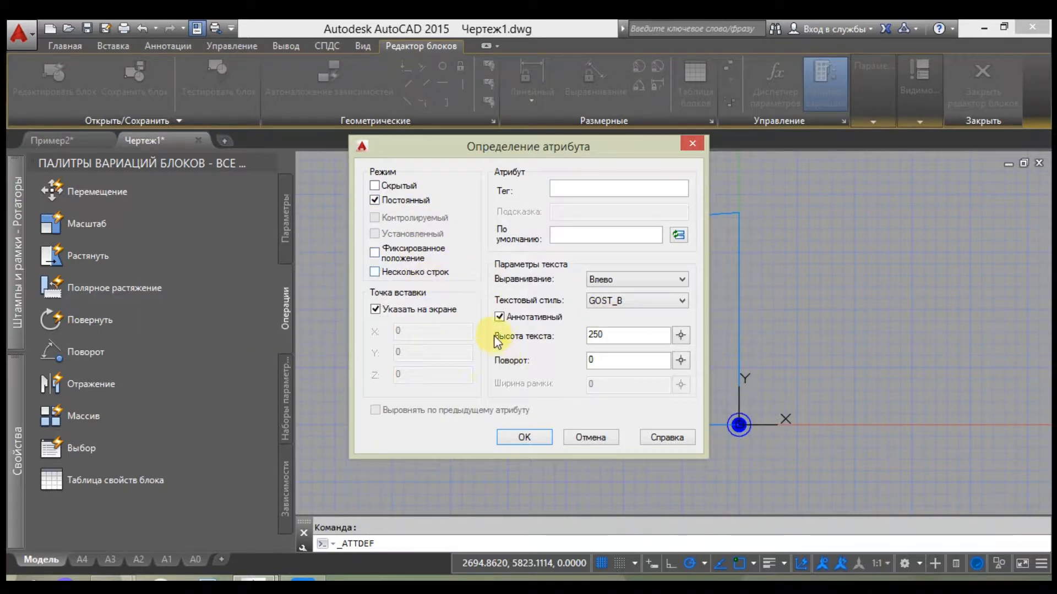
Give the attribute the tag Форсунка and the default value S1 15A PROS-04
{"action": "left_click", "coordinate": [573, 187]}
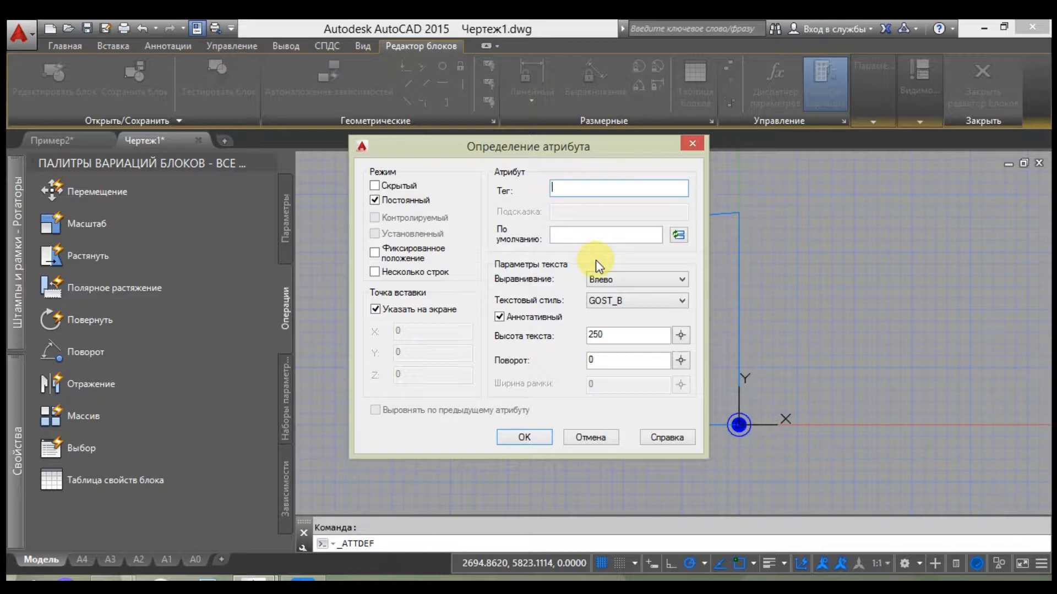
{"action": "type", "text": "vj"}
{"action": "type", "text": "Форсунка"}
{"action": "left_click", "coordinate": [582, 234]}
{"action": "type", "text": "S"}
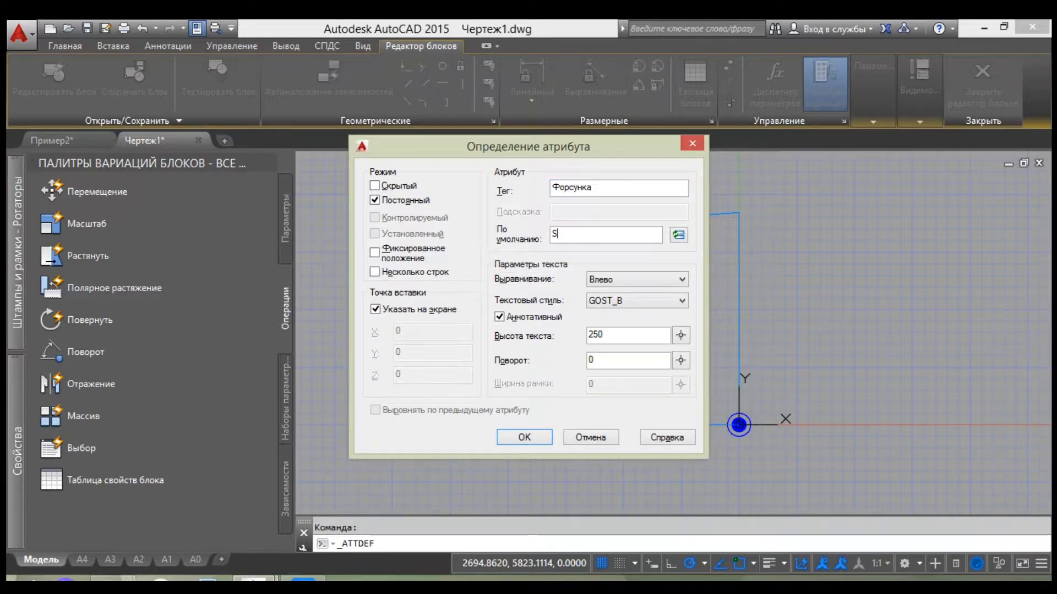
{"action": "type", "text": "1 P"}
{"action": "type", "text": "OS-04"}
{"action": "left_click", "coordinate": [588, 234]}
{"action": "key", "text": "BackSpace"}
Set the attribute's justification to centered (По центру) and place it above the horizontal radius line at about -792, 353
{"action": "left_click", "coordinate": [669, 282]}
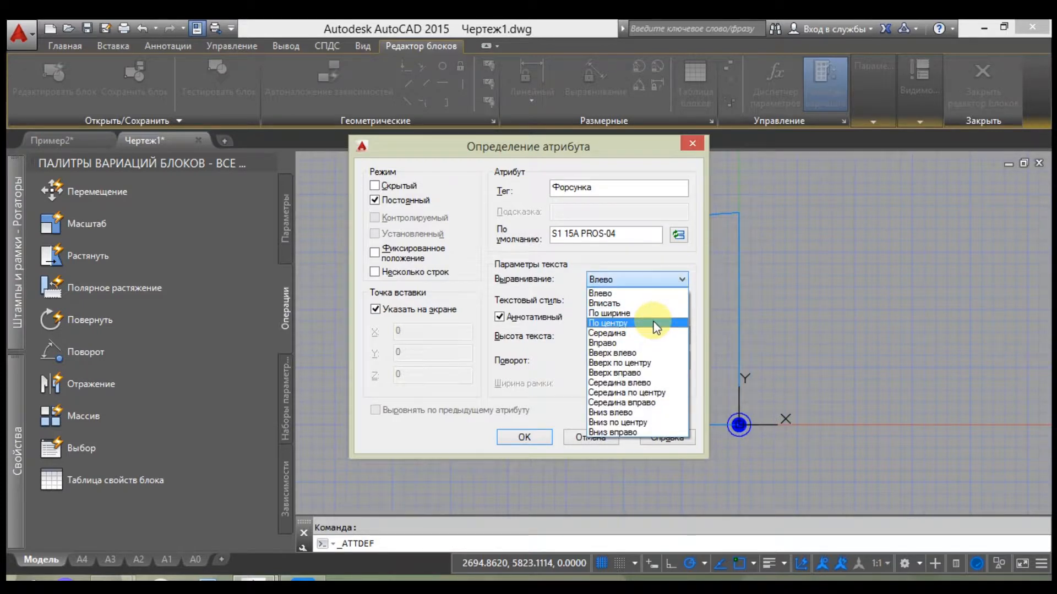
{"action": "left_click", "coordinate": [654, 323]}
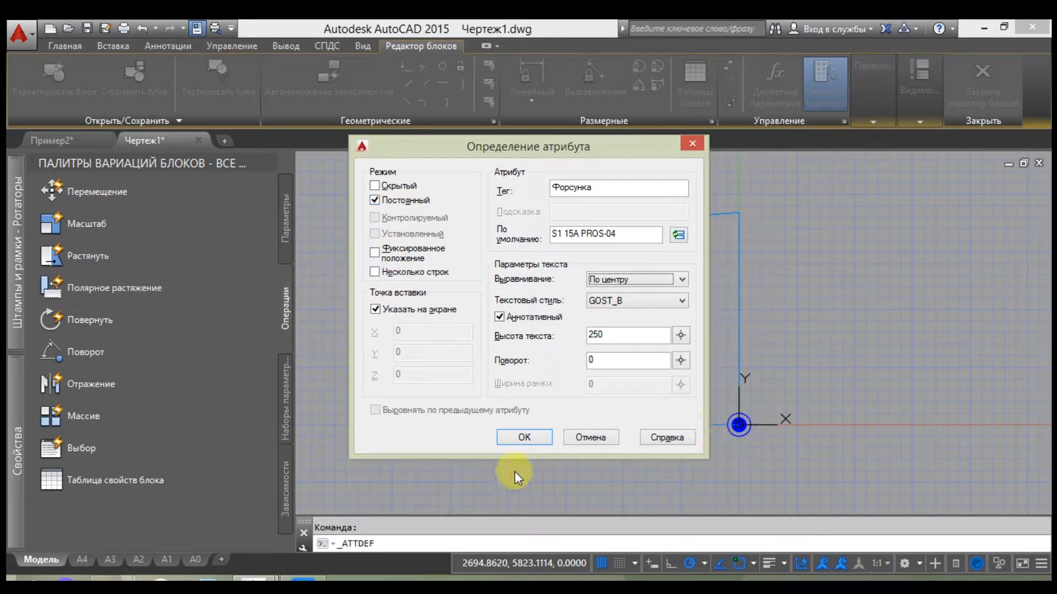
{"action": "left_click", "coordinate": [509, 437]}
{"action": "scroll", "coordinate": [669, 411], "scroll_direction": "up", "scroll_amount": 3}
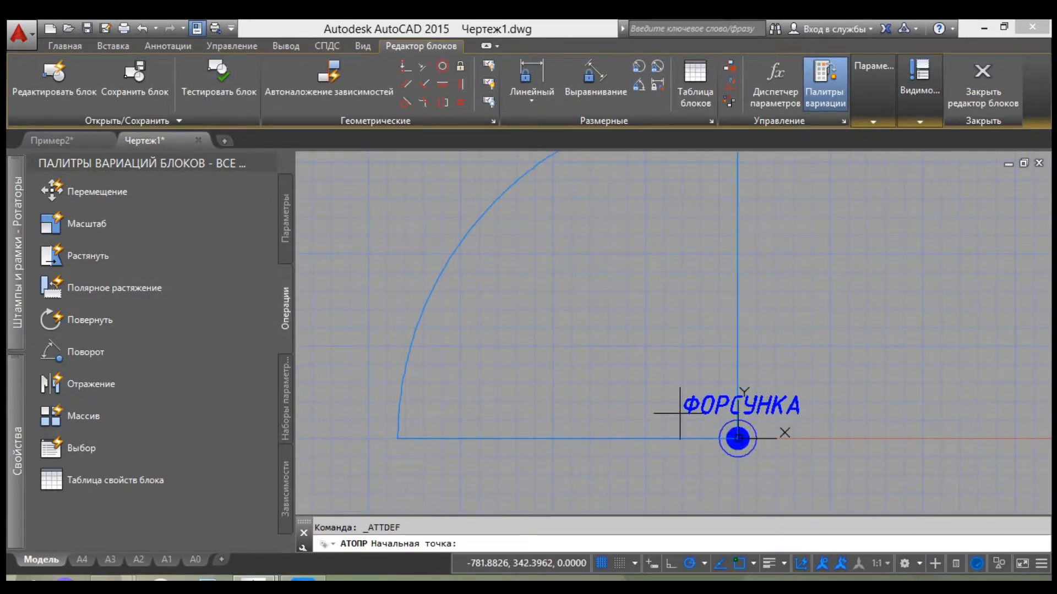
{"action": "left_click", "coordinate": [680, 412]}
Move the Форсунка attribute horizontally to X = 0 so it is centered above the small circles, and deselect it
{"action": "left_click", "coordinate": [680, 413]}
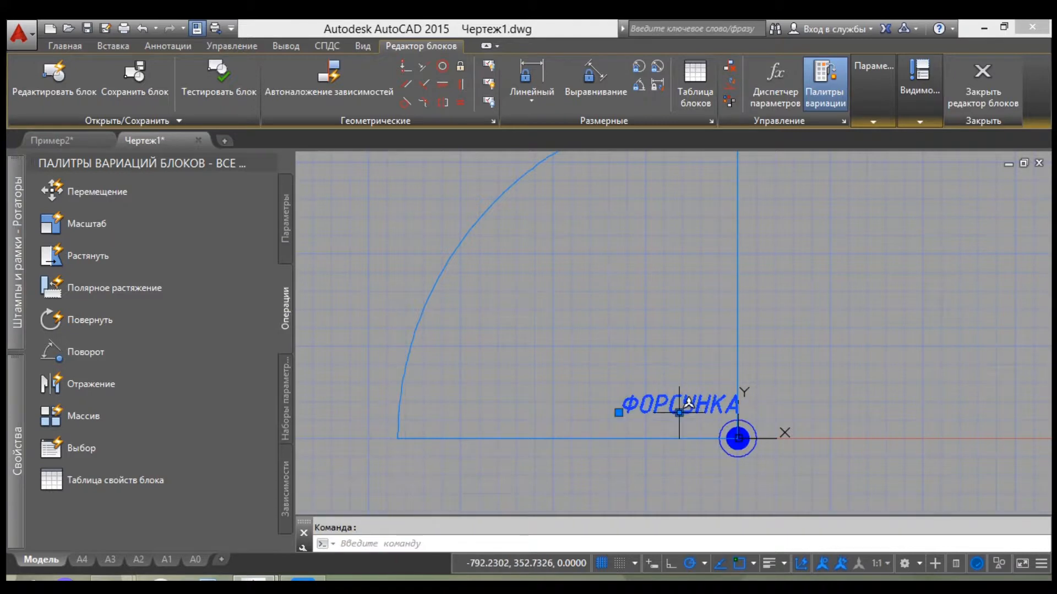
{"action": "left_click", "coordinate": [679, 413]}
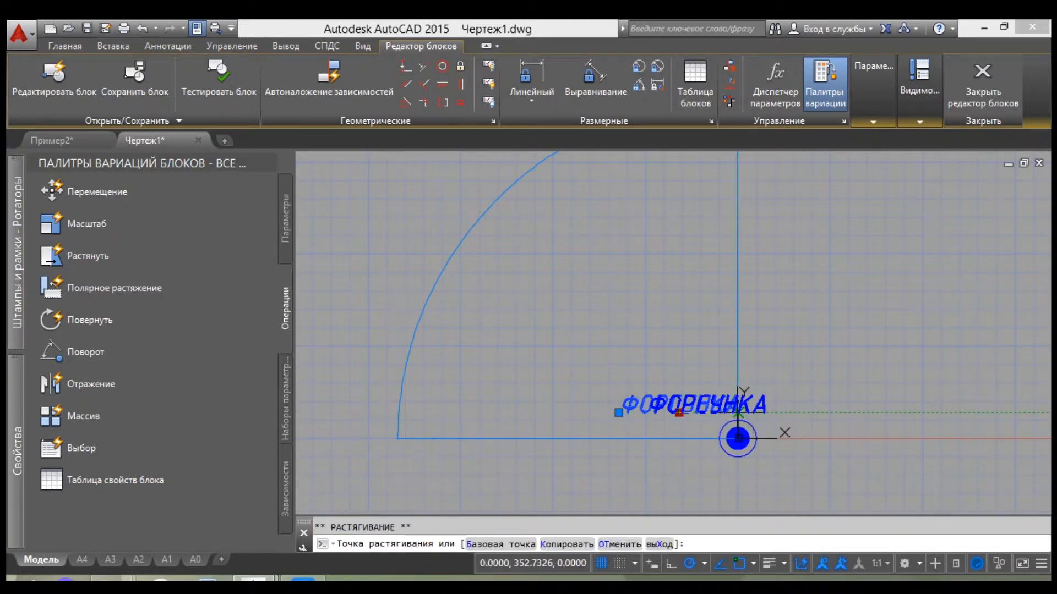
{"action": "left_click", "coordinate": [737, 412]}
{"action": "scroll", "coordinate": [754, 429], "scroll_direction": "up", "scroll_amount": 5}
{"action": "scroll", "coordinate": [759, 424], "scroll_direction": "down", "scroll_amount": 5}
{"action": "middle_click_drag", "start_coordinate": [804, 434], "coordinate": [701, 360]}
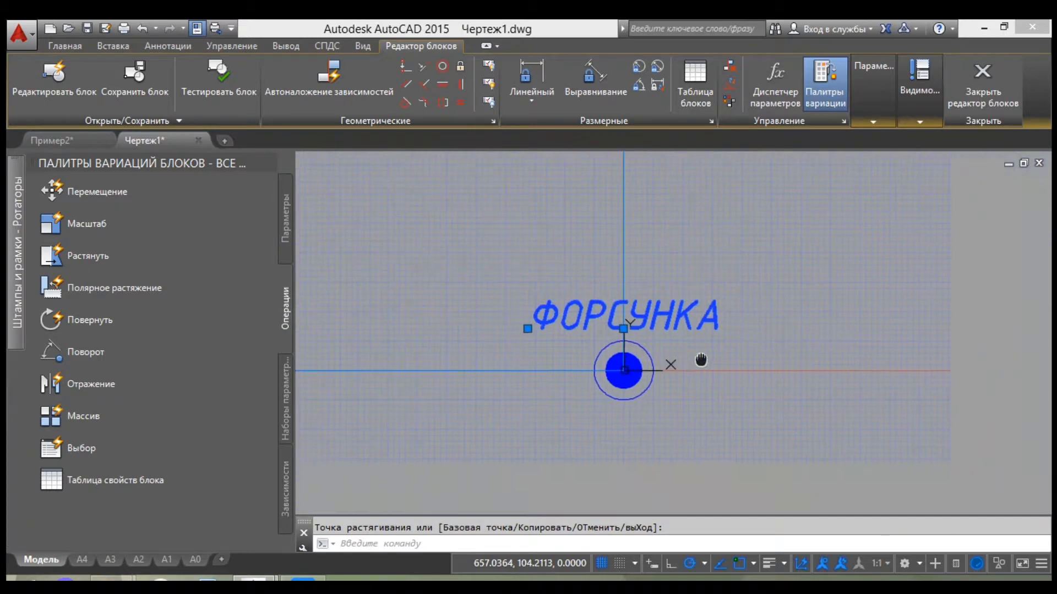
{"action": "key", "text": "Escape"}
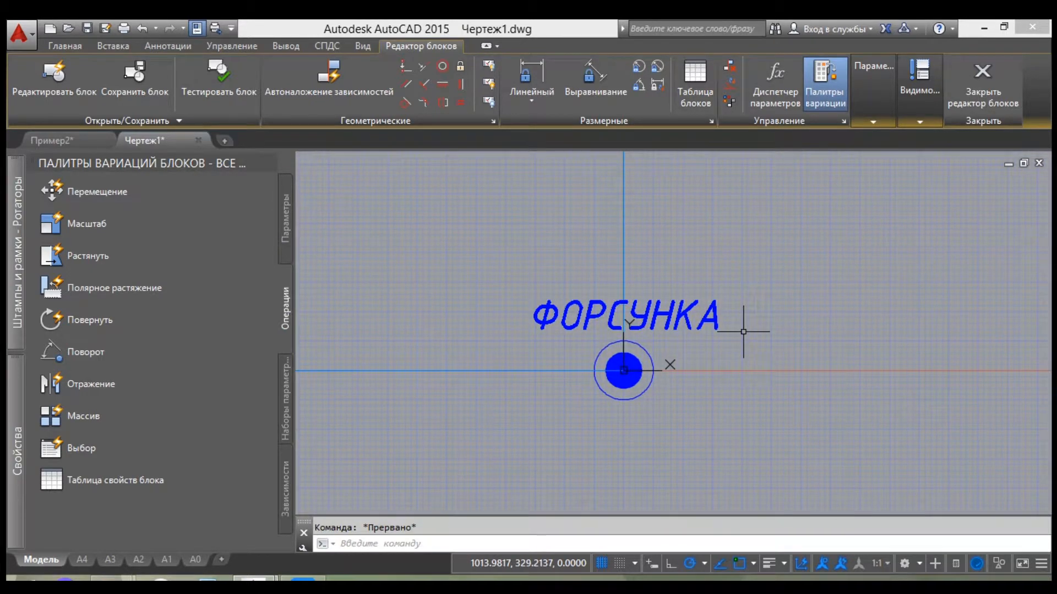
Put the Форсунка attribute on the _Надписи полив layer, and make that layer current
{"action": "left_click", "coordinate": [707, 320]}
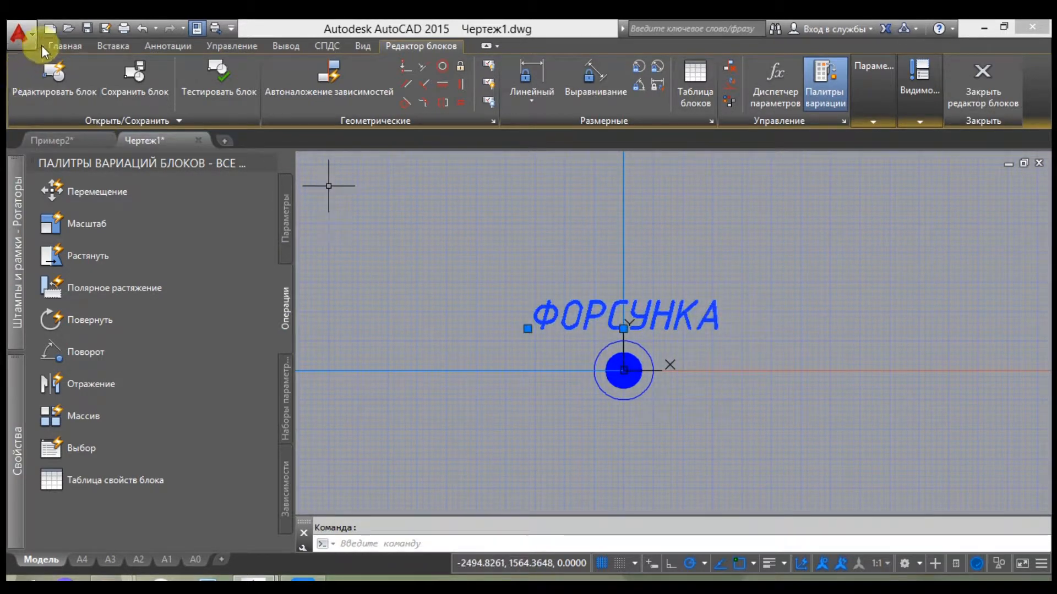
{"action": "left_click", "coordinate": [63, 46]}
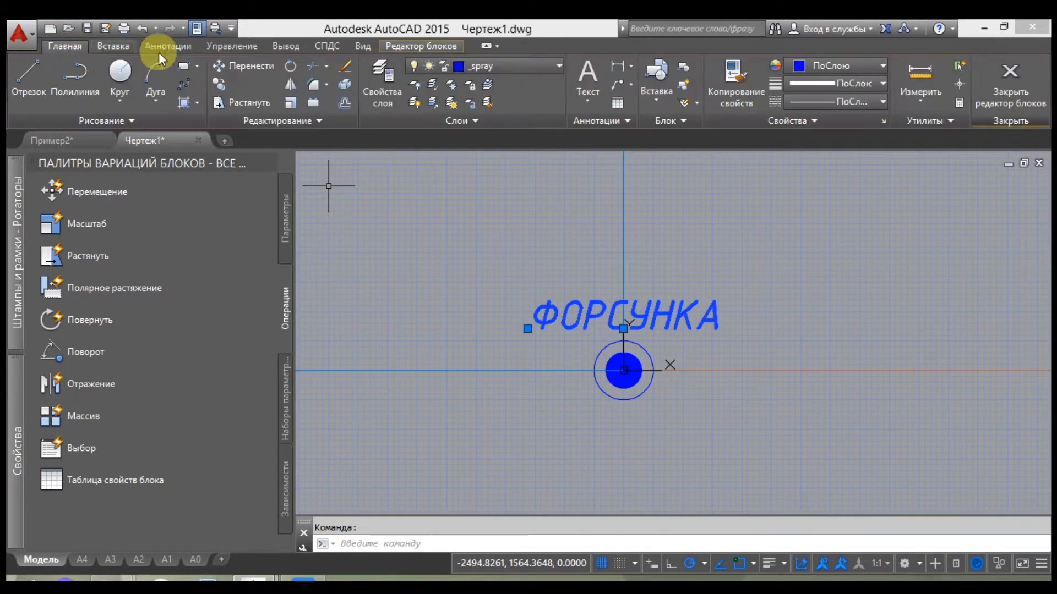
{"action": "left_click", "coordinate": [533, 66]}
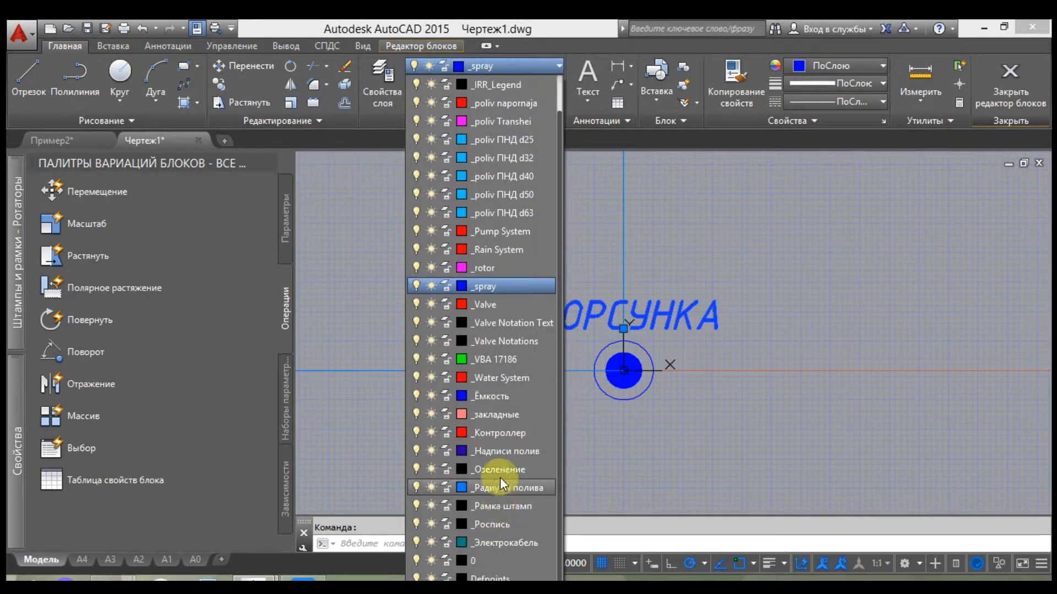
{"action": "left_click", "coordinate": [494, 452]}
{"action": "key", "text": "Escape"}
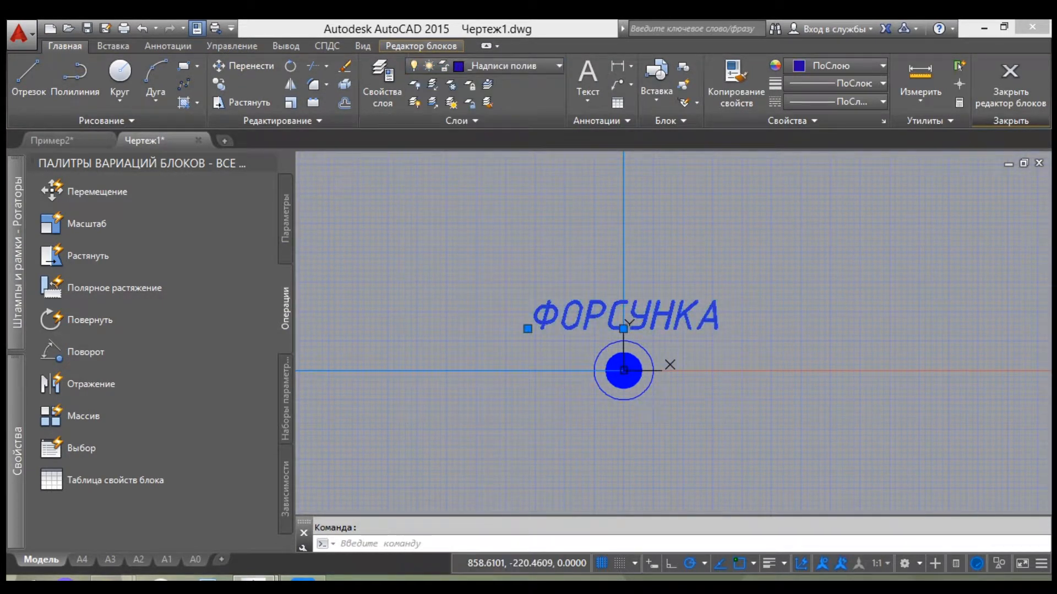
{"action": "left_click", "coordinate": [504, 66]}
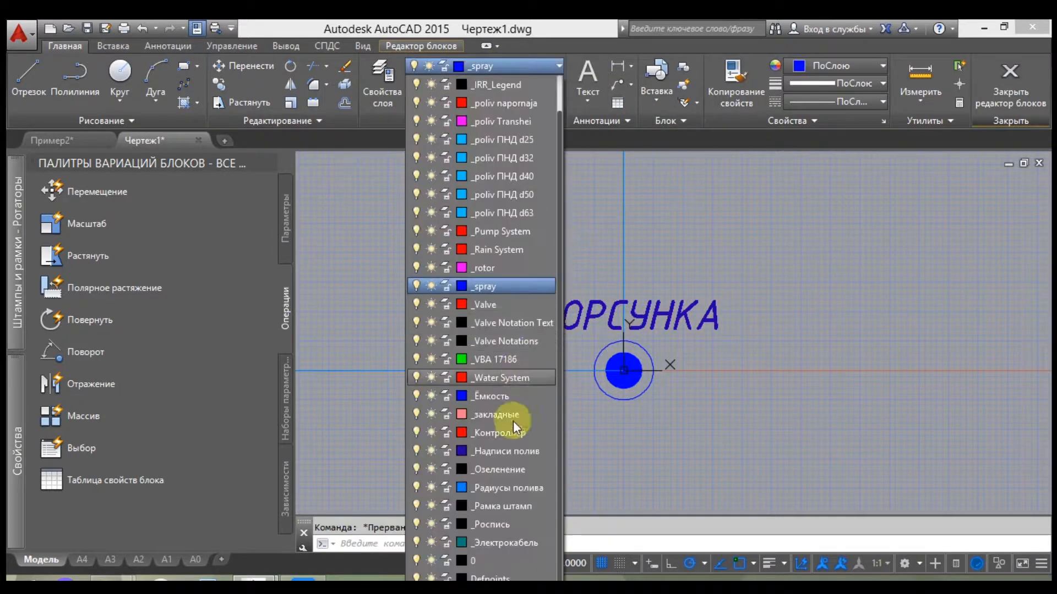
{"action": "left_click", "coordinate": [497, 451]}
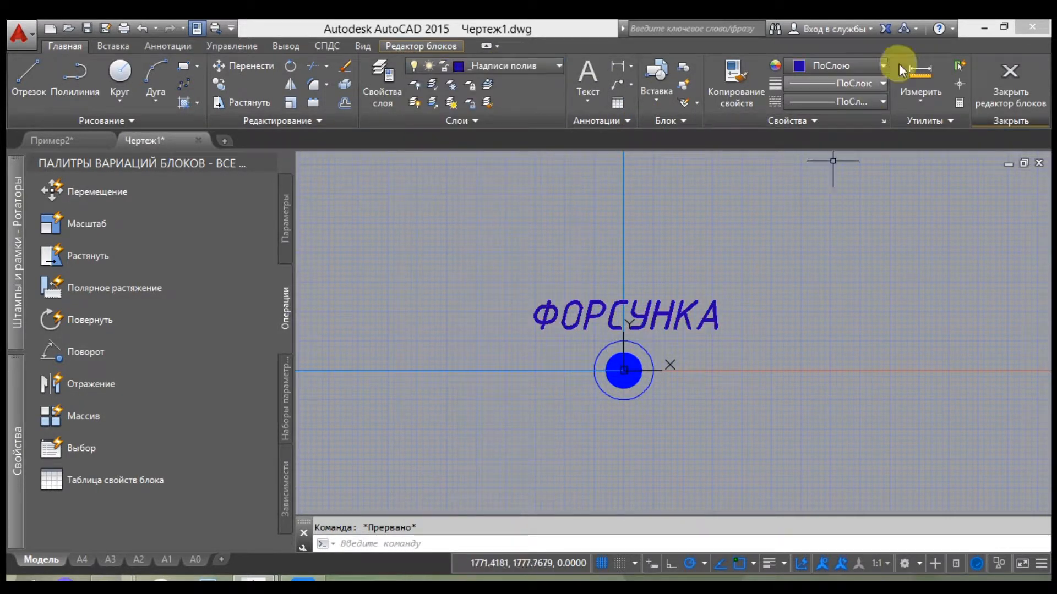
Start a new attribute definition for the block with hidden mode (Скрытый) enabled in addition to constant mode
{"action": "left_click", "coordinate": [400, 45]}
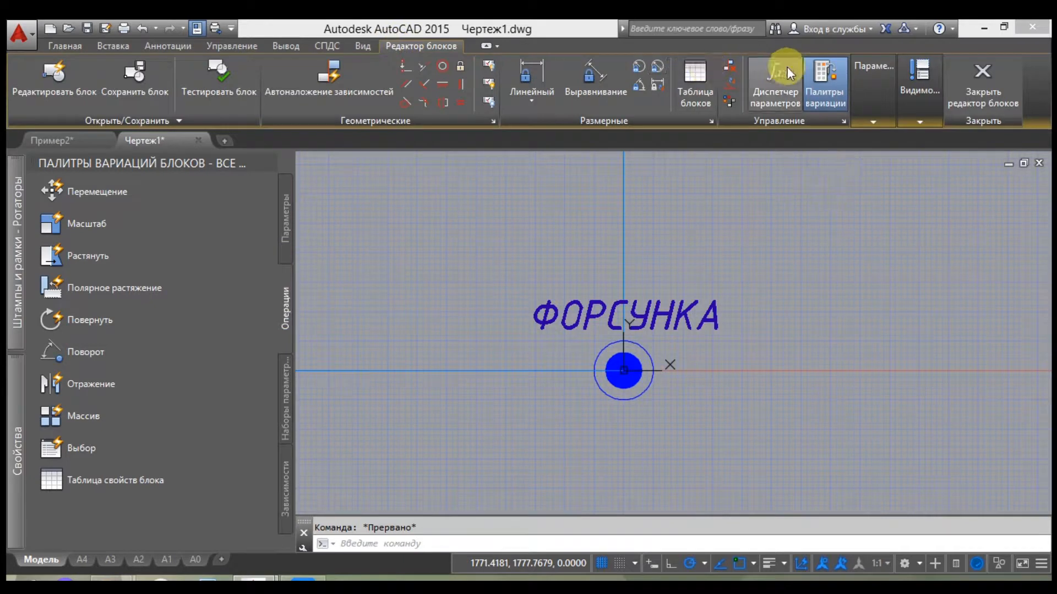
{"action": "left_click", "coordinate": [869, 93]}
{"action": "left_click", "coordinate": [852, 148]}
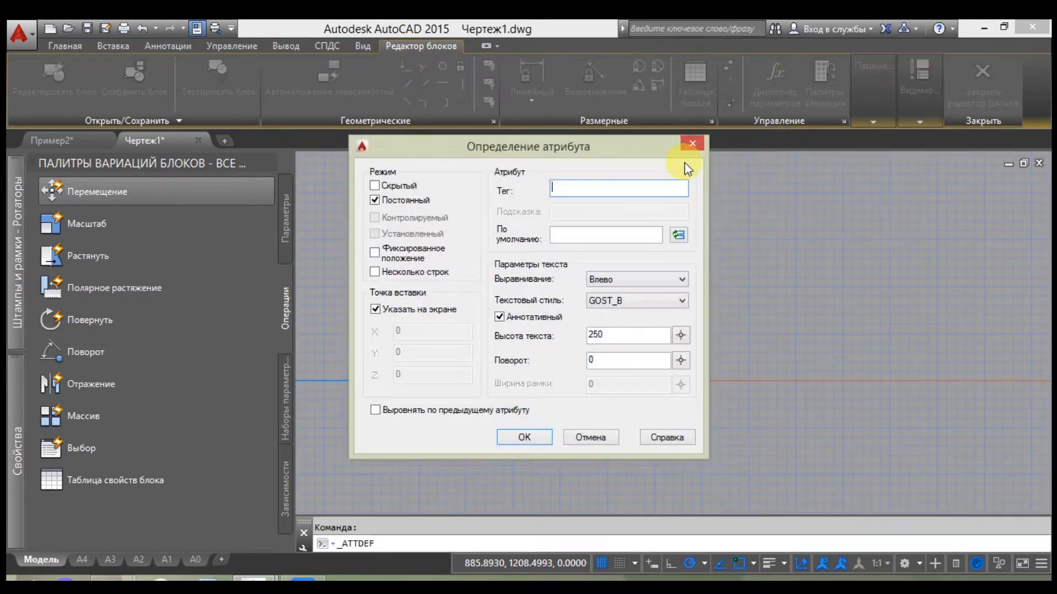
{"action": "left_click", "coordinate": [392, 186]}
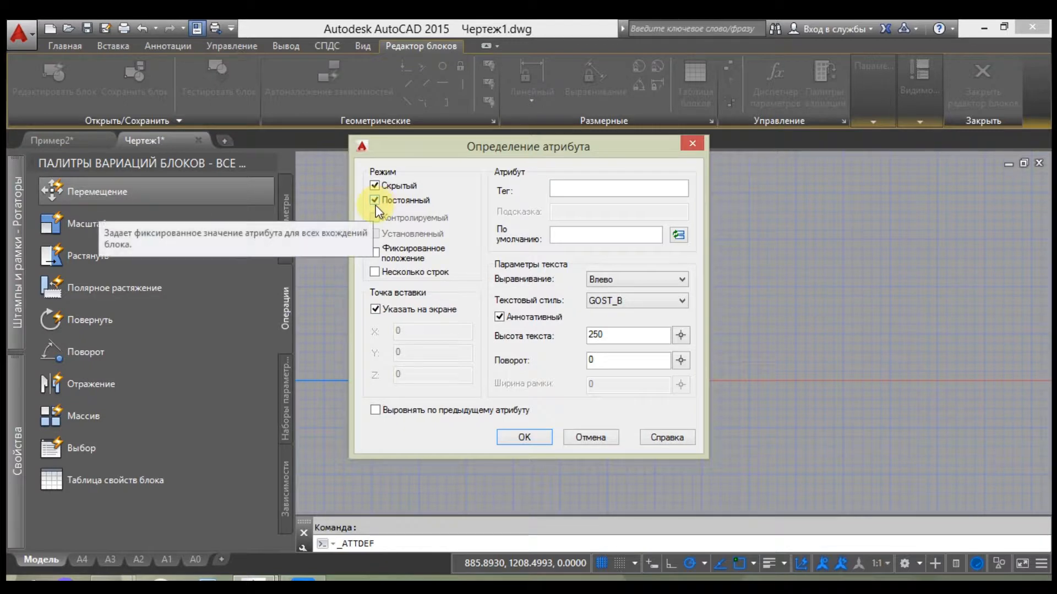
Give the hidden attribute the tag Модель and the default value Pros-04
{"action": "left_click", "coordinate": [602, 187]}
{"action": "type", "text": "Mo"}
{"action": "type", "text": "дел"}
{"action": "type", "text": "ь"}
{"action": "left_click", "coordinate": [567, 233]}
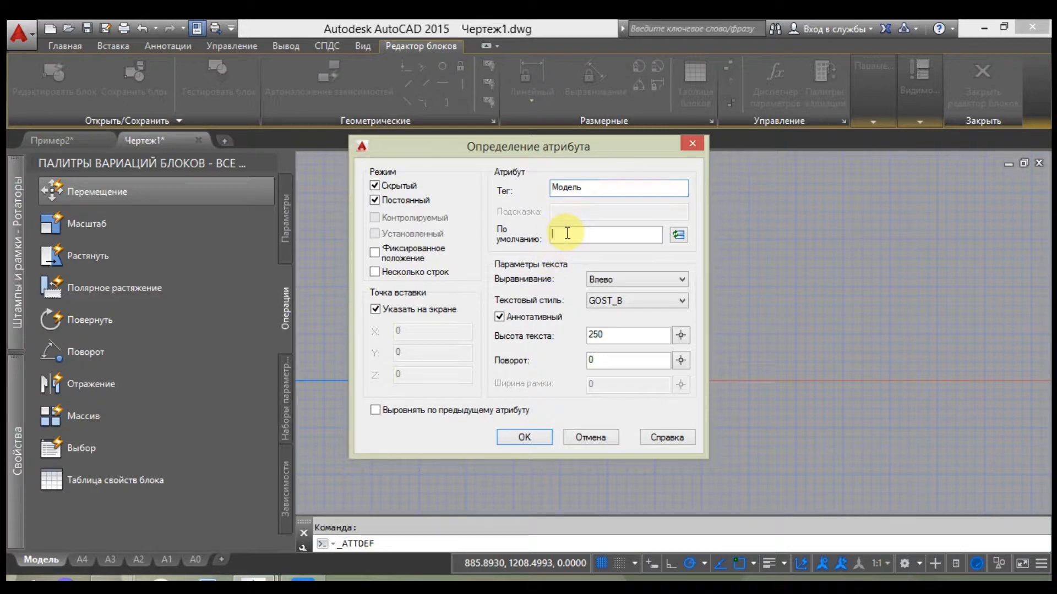
{"action": "type", "text": "3"}
{"action": "key", "text": "alt"}
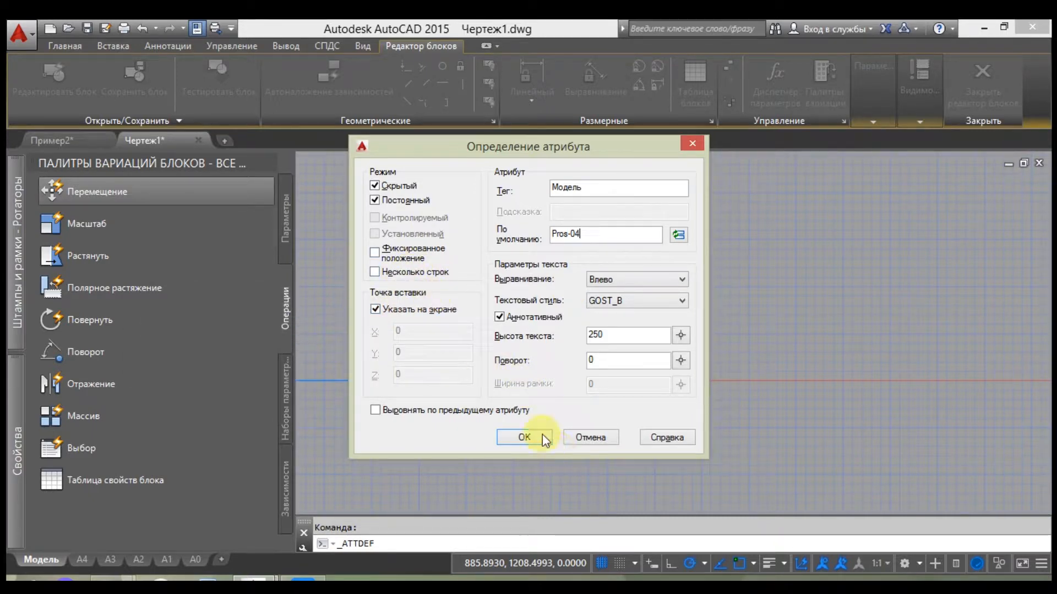
Keep hidden mode enabled and place the Модель attribute just beside the small circles, near the X axis
{"action": "left_click", "coordinate": [379, 185]}
{"action": "left_click", "coordinate": [376, 186]}
{"action": "left_click", "coordinate": [524, 437]}
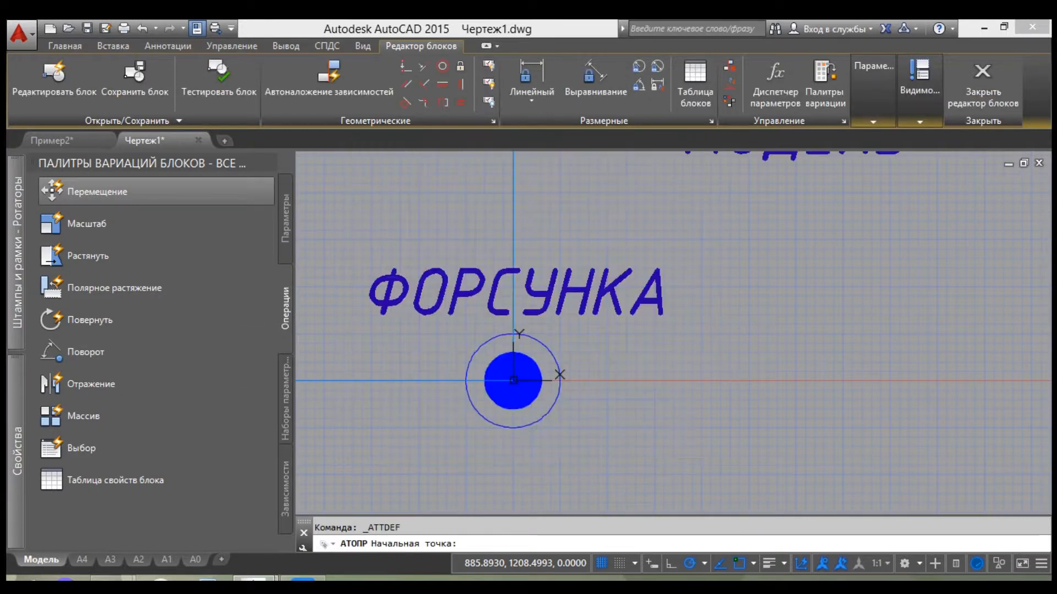
{"action": "scroll", "coordinate": [572, 380], "scroll_direction": "up", "scroll_amount": 2}
{"action": "scroll", "coordinate": [573, 402], "scroll_direction": "up", "scroll_amount": 5}
{"action": "left_click", "coordinate": [567, 415]}
Define a hidden constant attribute with the tag Сопло and the default value 15A, placed directly below the Модель attribute
{"action": "scroll", "coordinate": [620, 397], "scroll_direction": "down", "scroll_amount": 7}
{"action": "middle_click_drag", "start_coordinate": [620, 397], "coordinate": [459, 265]}
{"action": "left_click", "coordinate": [874, 95]}
{"action": "left_click", "coordinate": [864, 150]}
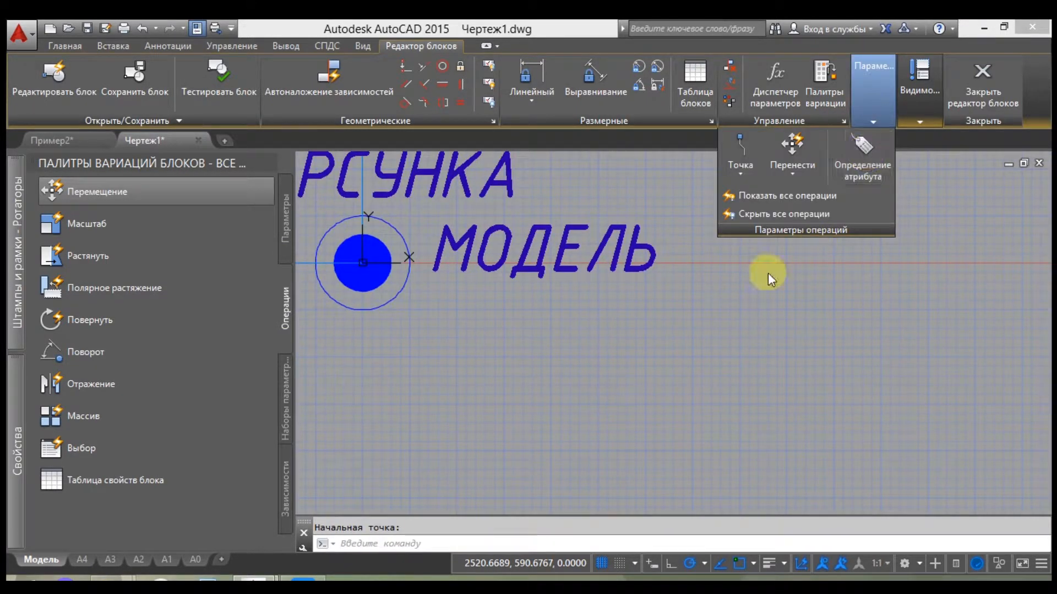
{"action": "type", "text": "Cjg"}
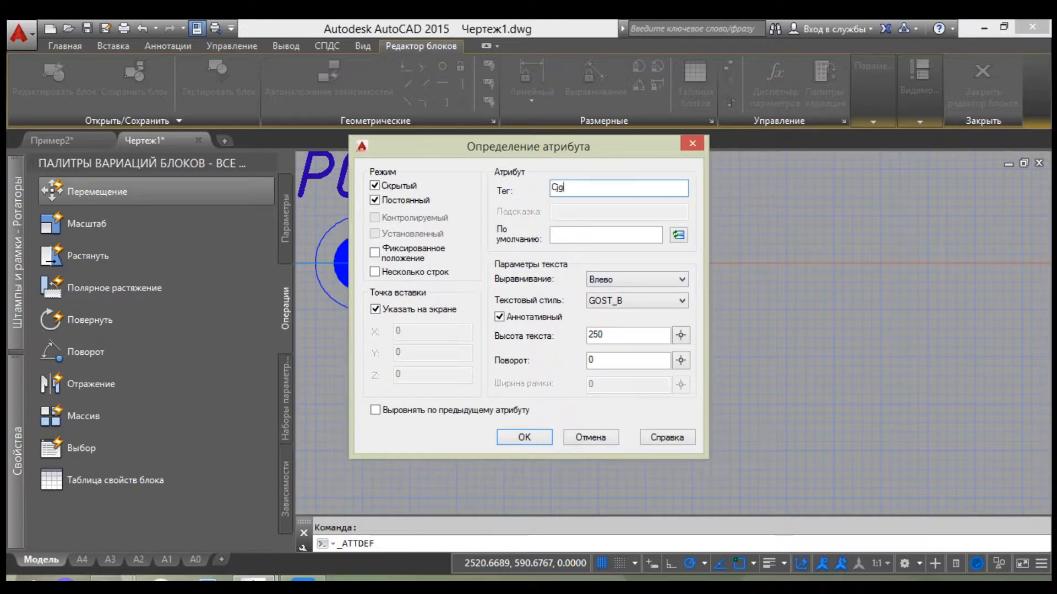
{"action": "type", "text": "kjопло"}
{"action": "left_click", "coordinate": [567, 235]}
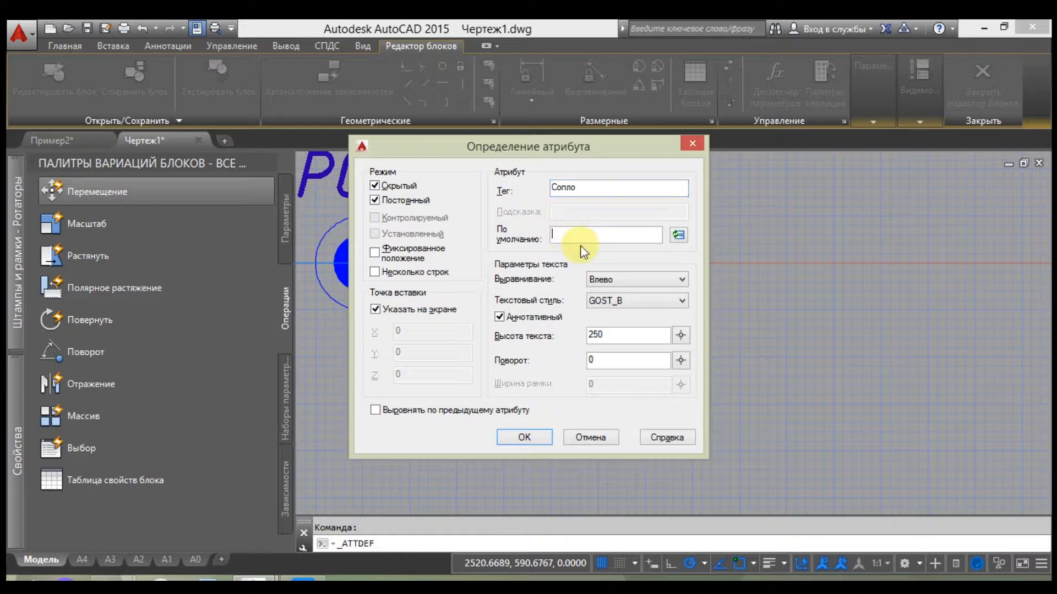
{"action": "type", "text": "15A"}
{"action": "left_click", "coordinate": [523, 437]}
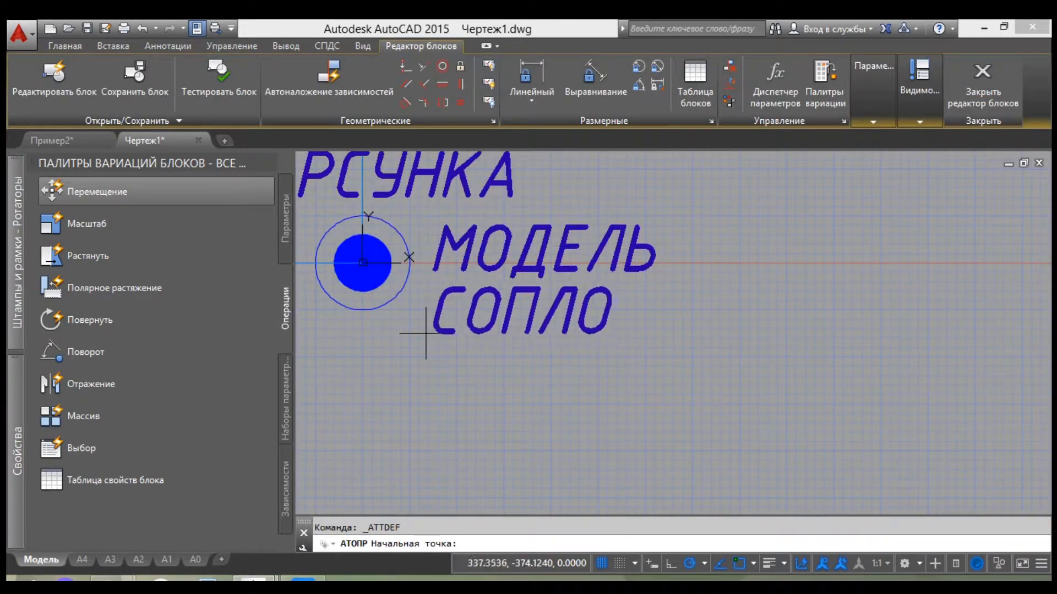
{"action": "left_click", "coordinate": [425, 333]}
Define a hidden constant attribute with the tag m3h and the default value 0,21, placed directly below the Сопло attribute
{"action": "left_click", "coordinate": [867, 108]}
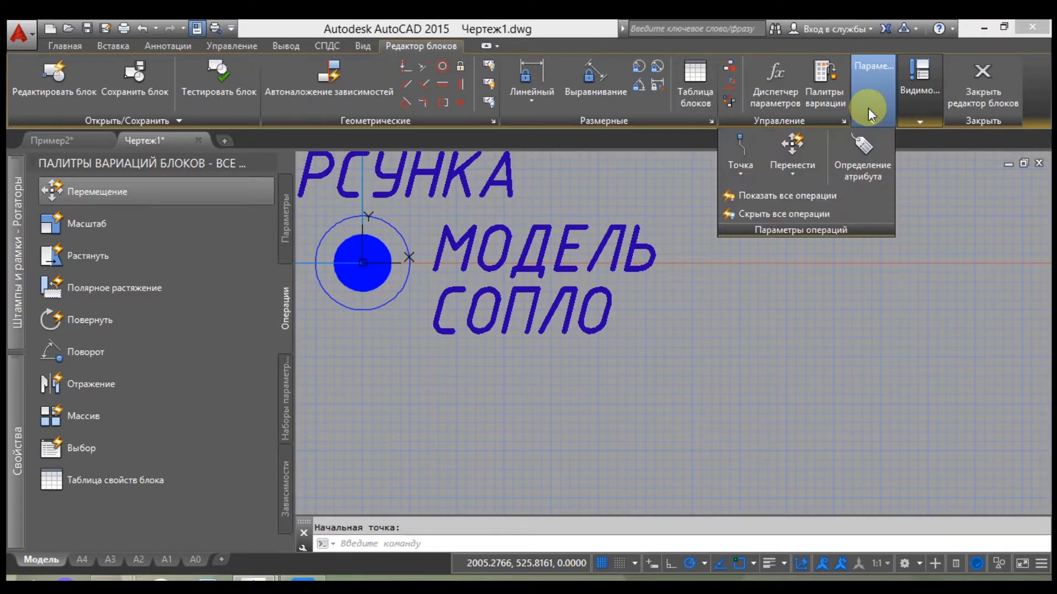
{"action": "left_click", "coordinate": [866, 157]}
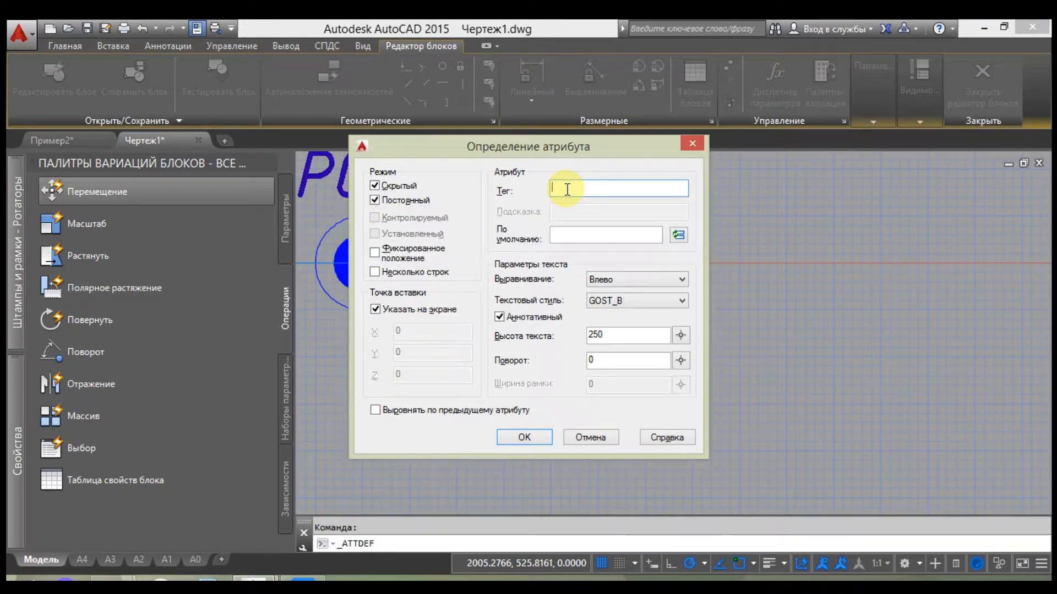
{"action": "type", "text": "m3h"}
{"action": "left_click", "coordinate": [584, 237]}
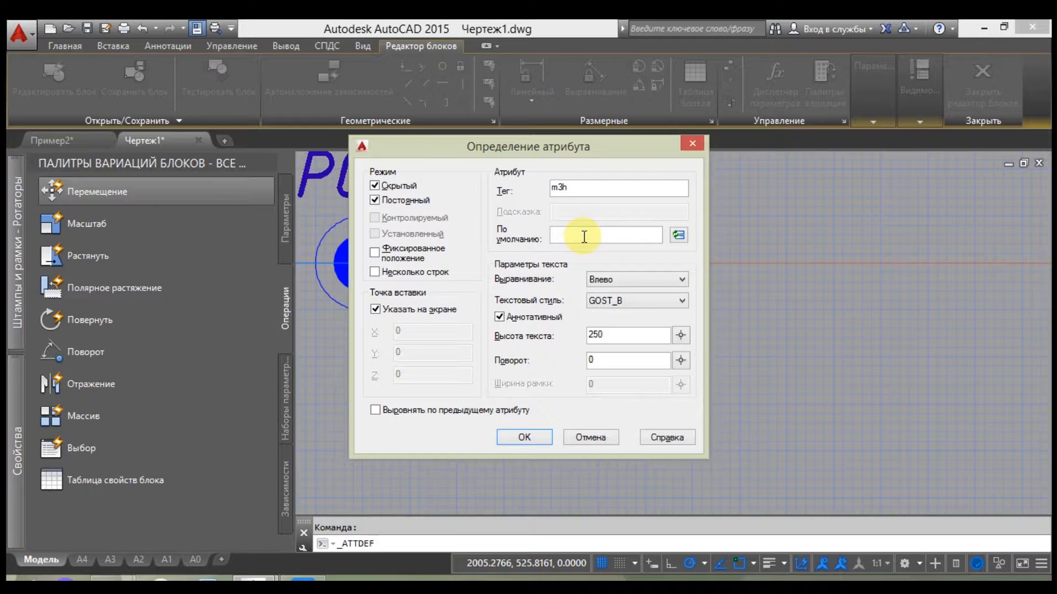
{"action": "type", "text": "0"}
{"action": "type", "text": ",21"}
{"action": "left_click", "coordinate": [539, 441]}
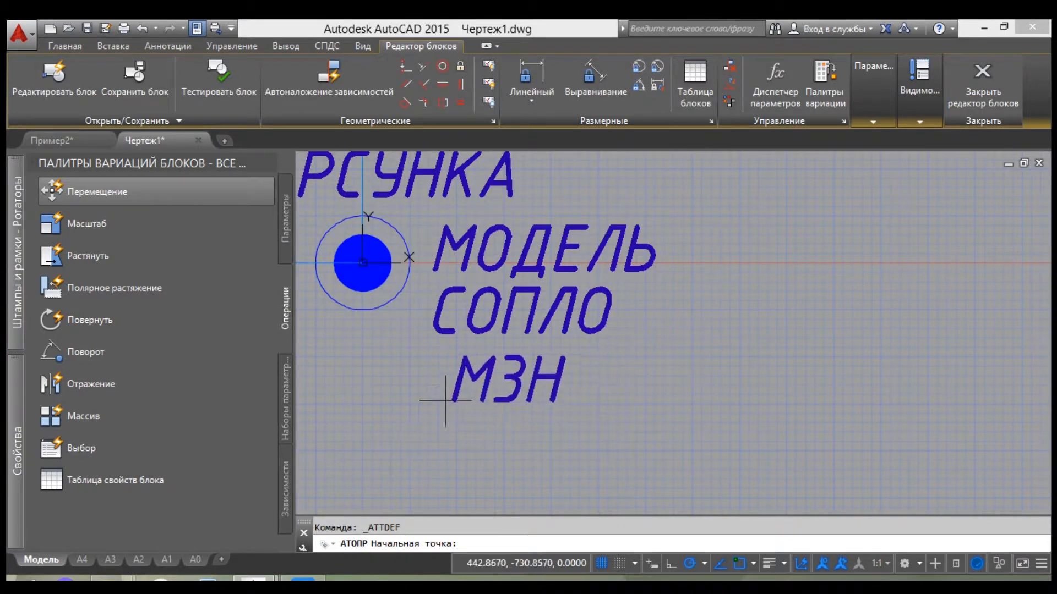
{"action": "left_click", "coordinate": [430, 394]}
{"action": "scroll", "coordinate": [496, 364], "scroll_direction": "down", "scroll_amount": 8}
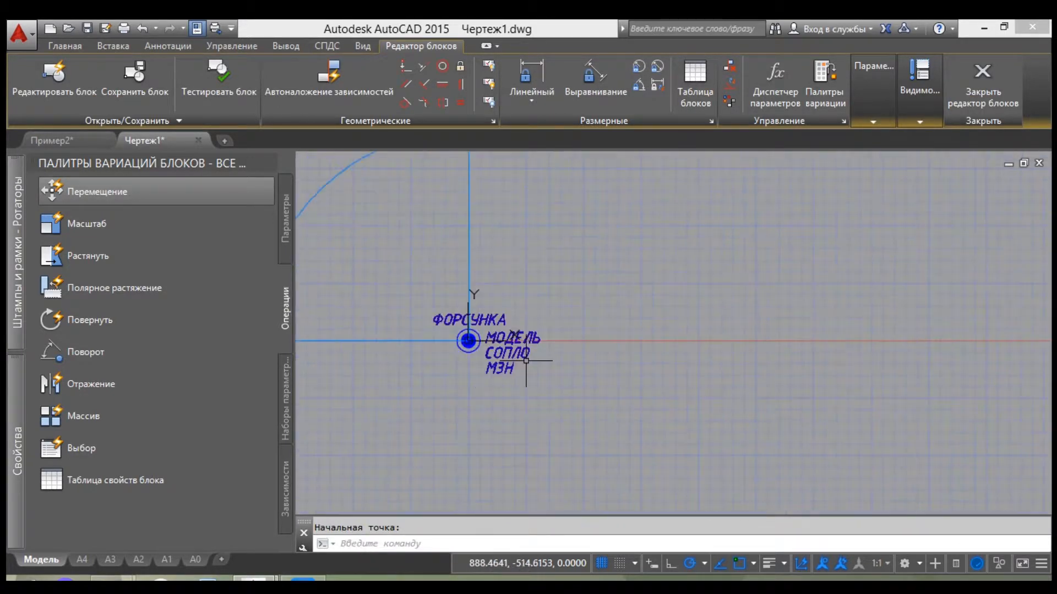
{"action": "scroll", "coordinate": [658, 376], "scroll_direction": "up", "scroll_amount": 2}
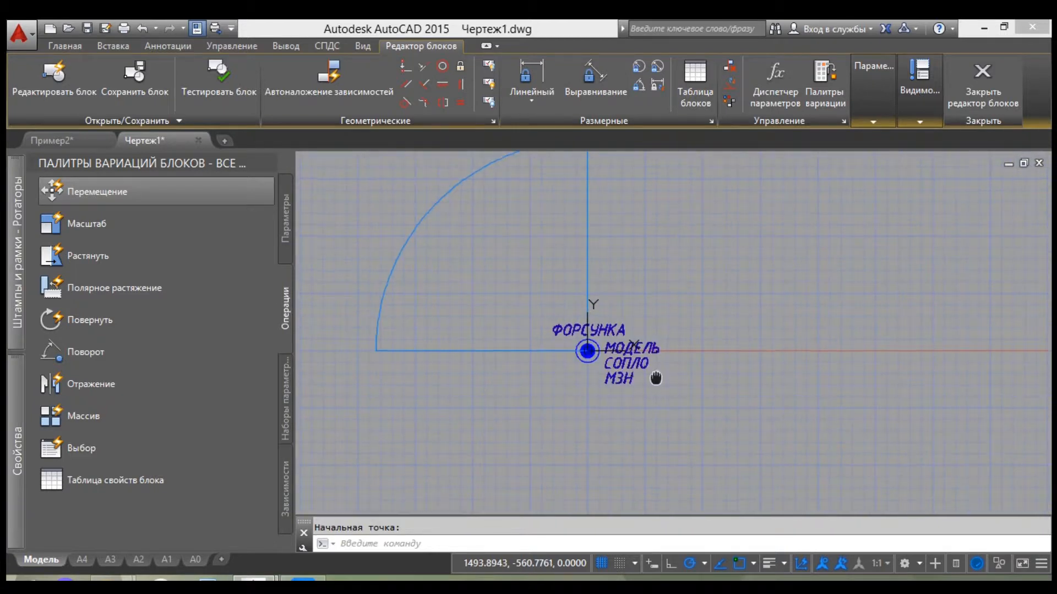
{"action": "scroll", "coordinate": [669, 388], "scroll_direction": "down", "scroll_amount": 2}
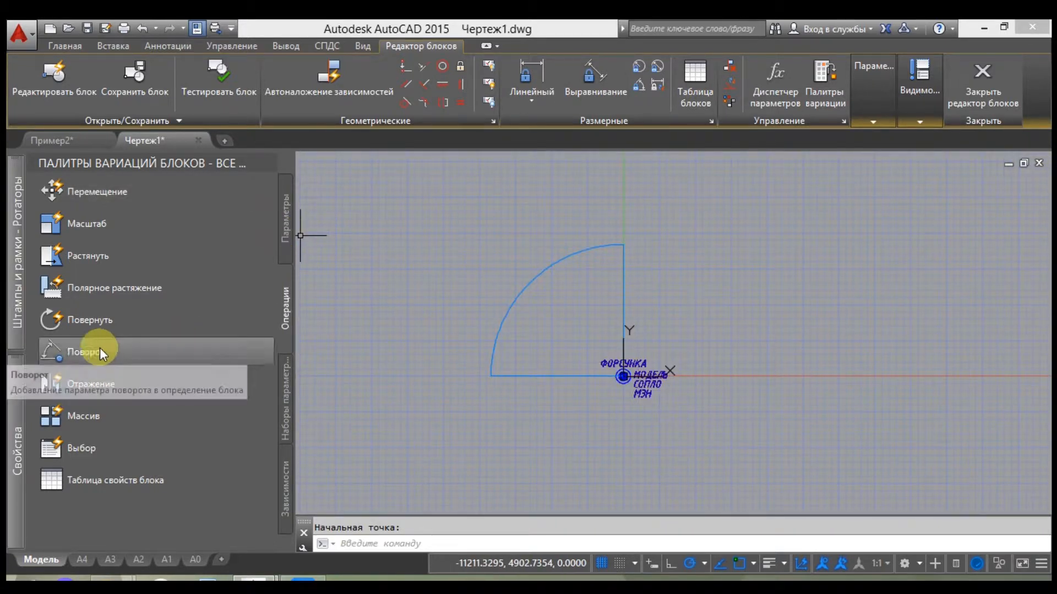
{"action": "left_click", "coordinate": [186, 347]}
{"action": "scroll", "coordinate": [564, 382], "scroll_direction": "up", "scroll_amount": 2}
{"action": "scroll", "coordinate": [585, 385], "scroll_direction": "up", "scroll_amount": 2}
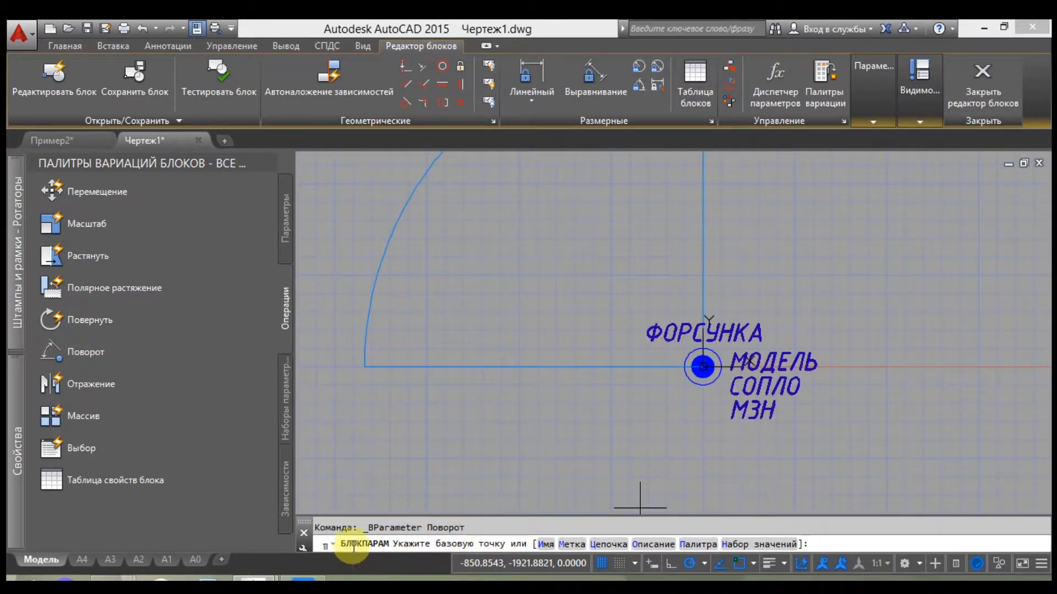
{"action": "left_click", "coordinate": [473, 366]}
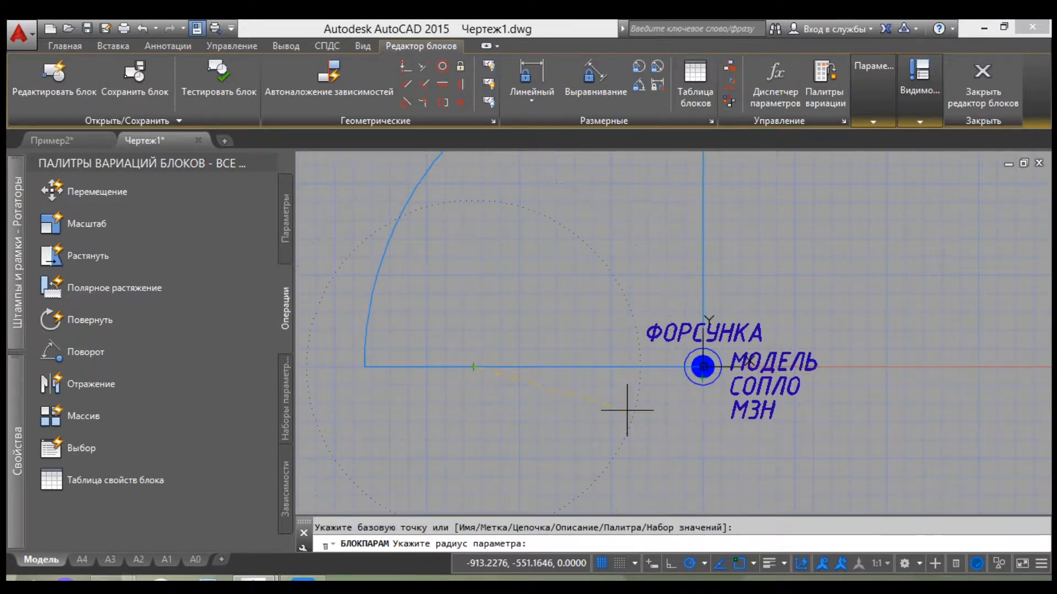
{"action": "key", "text": "Escape"}
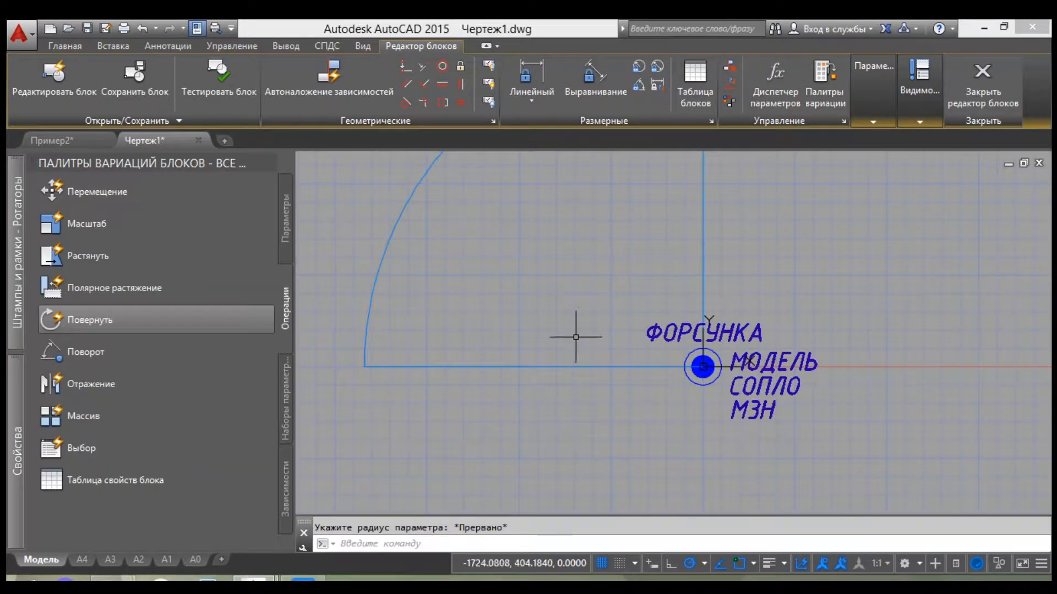
Add a rotation parameter (Поворот) based at the center of the small circles, with radius about 3200 and a default angle of about 180°
{"action": "left_click", "coordinate": [78, 351]}
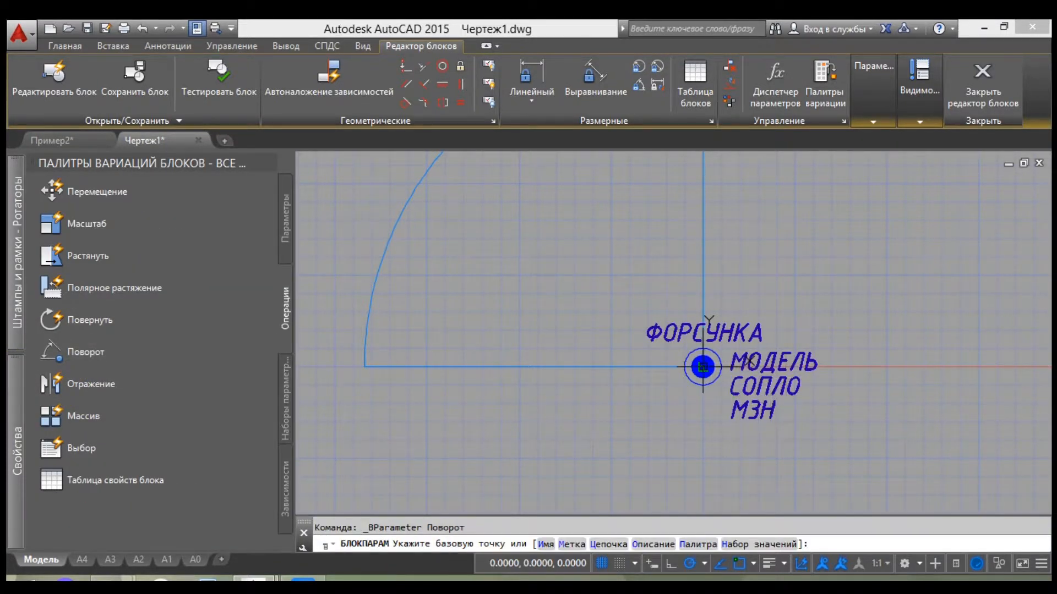
{"action": "left_click", "coordinate": [703, 367]}
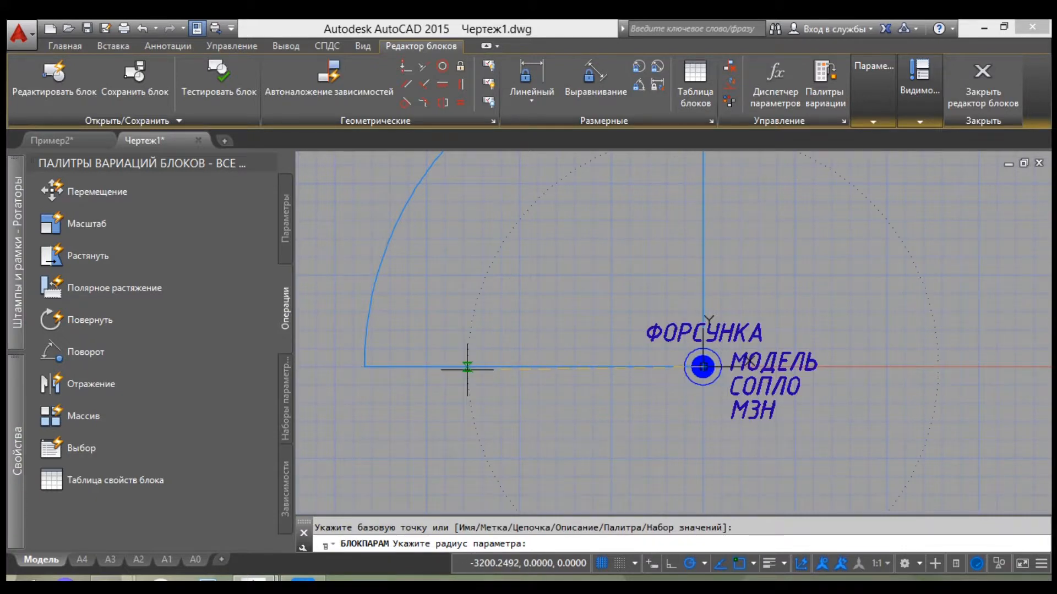
{"action": "left_click", "coordinate": [446, 367]}
{"action": "left_click", "coordinate": [453, 368]}
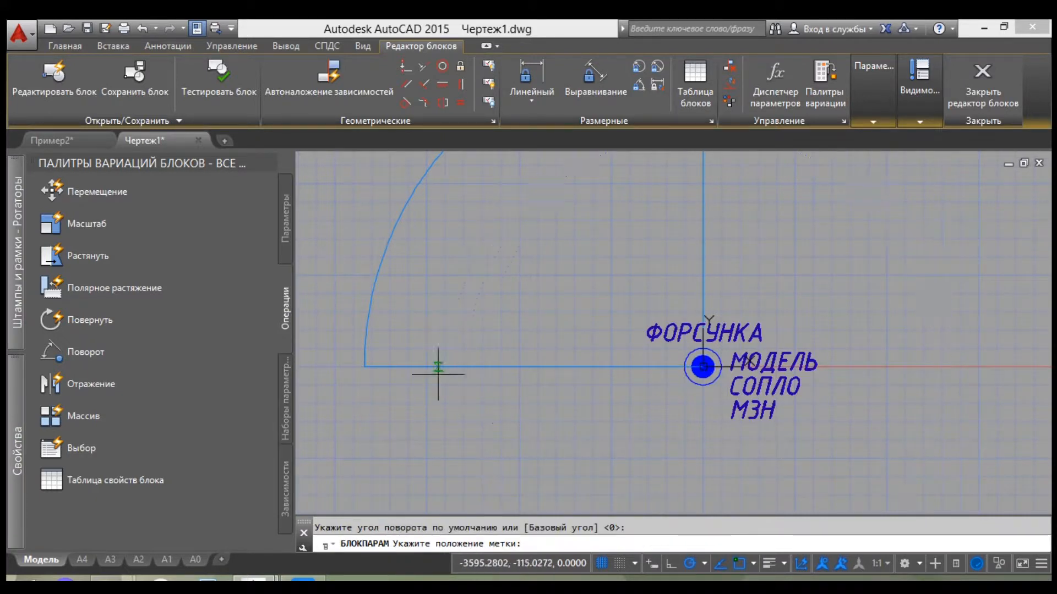
{"action": "left_click", "coordinate": [456, 369]}
Assign a rotate action (Повернуть) to the rotation parameter, acting on the horizontal radius line, the large arc and the vertical radius line
{"action": "scroll", "coordinate": [507, 389], "scroll_direction": "down", "scroll_amount": 3}
{"action": "scroll", "coordinate": [513, 395], "scroll_direction": "up", "scroll_amount": 3}
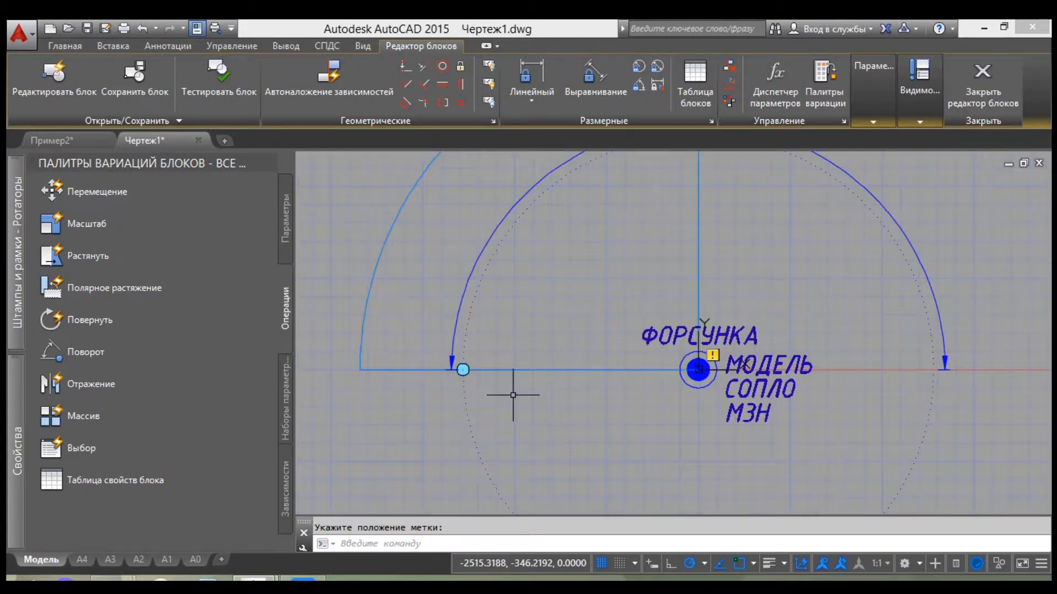
{"action": "left_click", "coordinate": [154, 318]}
{"action": "left_click", "coordinate": [453, 344]}
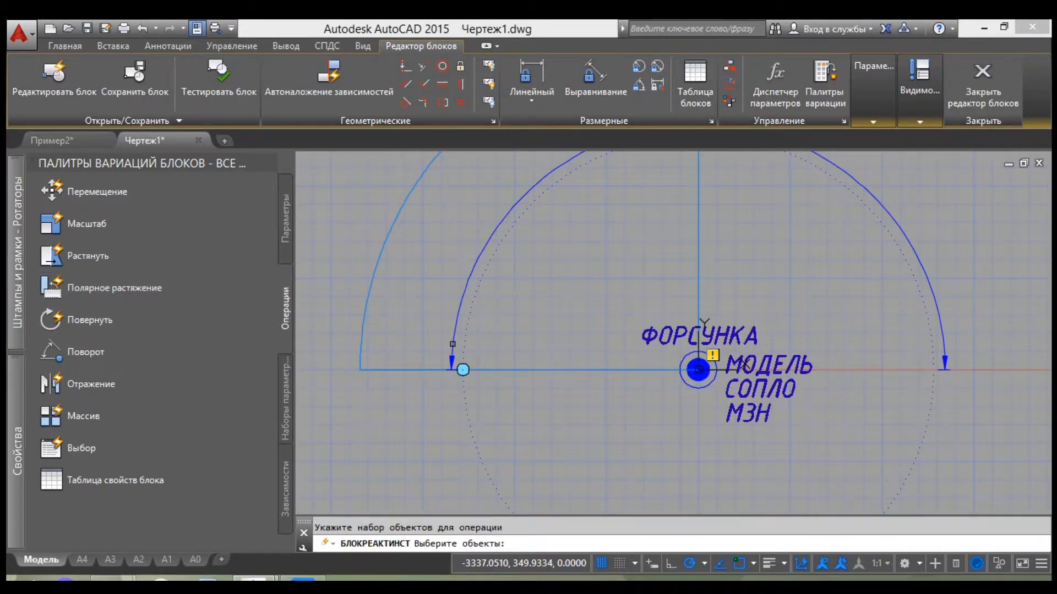
{"action": "left_click", "coordinate": [390, 369]}
{"action": "left_click", "coordinate": [361, 351]}
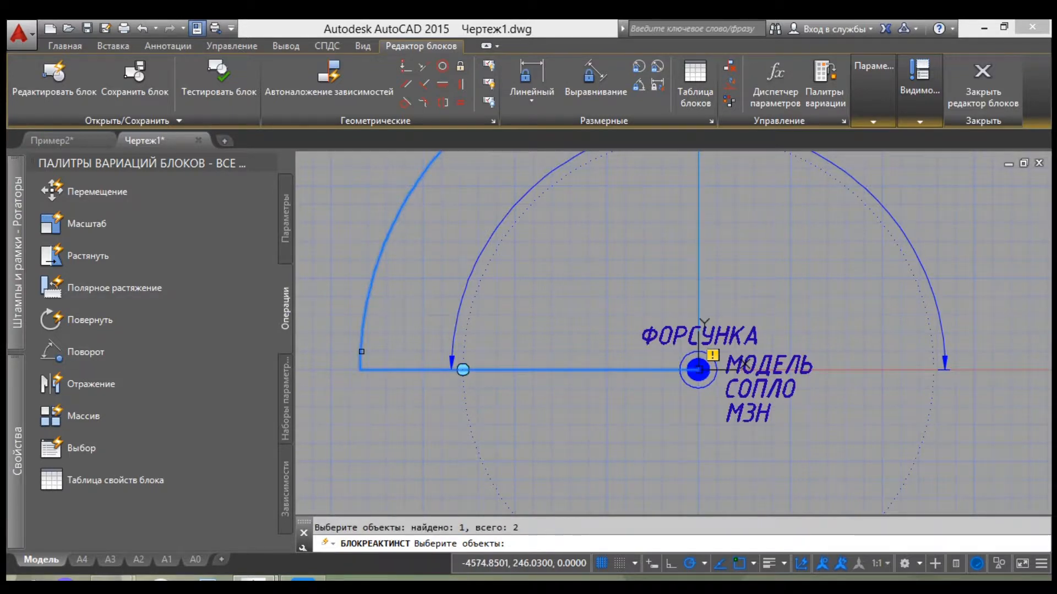
{"action": "left_click", "coordinate": [698, 295]}
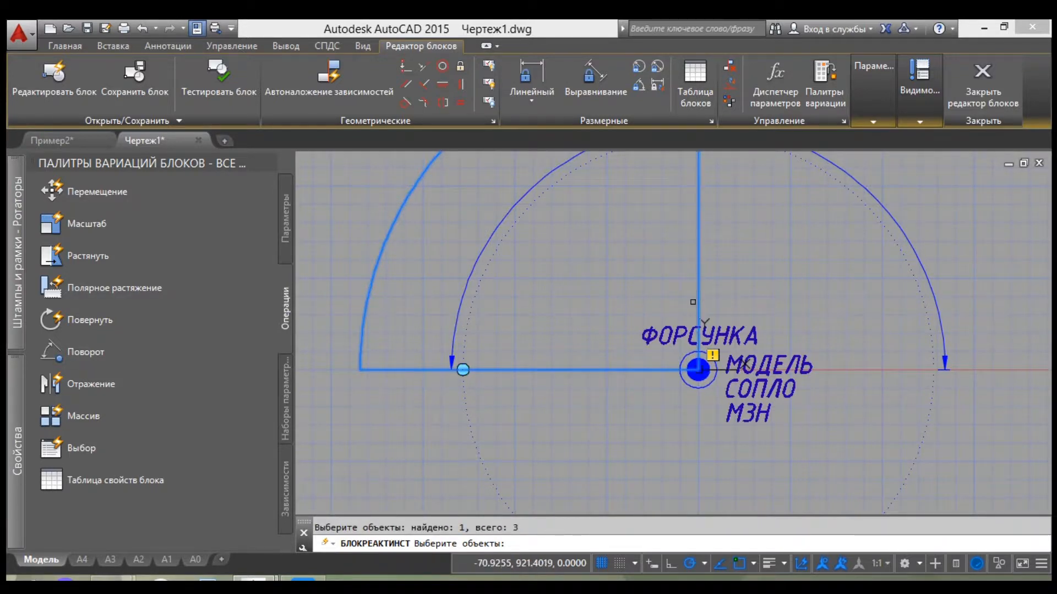
{"action": "scroll", "coordinate": [655, 314], "scroll_direction": "down", "scroll_amount": 5}
{"action": "key", "text": "Return"}
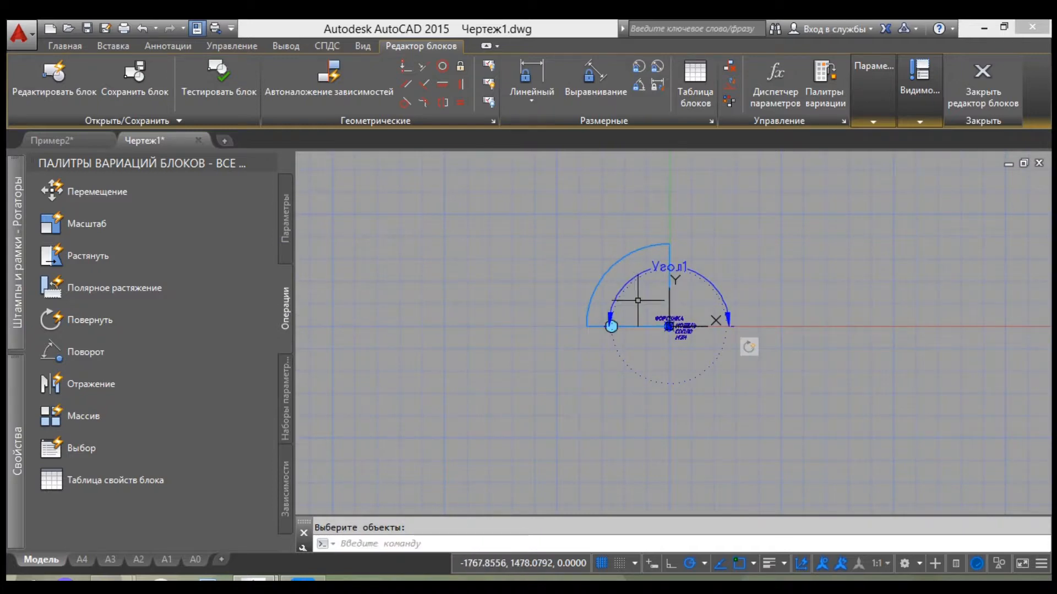
Test the saved block definition in a block test window, rotating the spray sector until it faces the positive X direction
{"action": "left_click", "coordinate": [221, 90]}
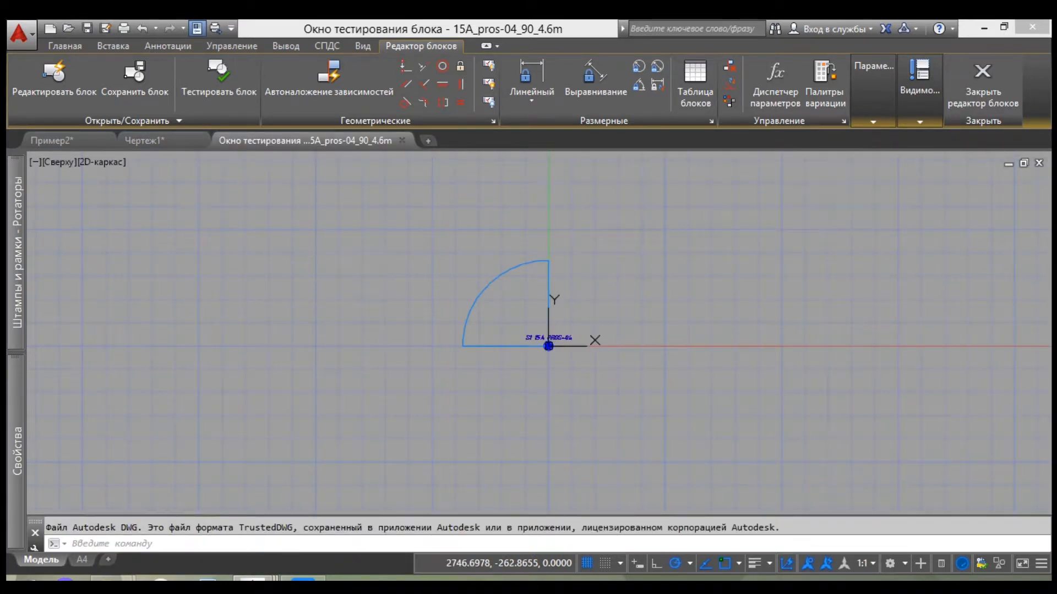
{"action": "scroll", "coordinate": [517, 371], "scroll_direction": "up", "scroll_amount": 6}
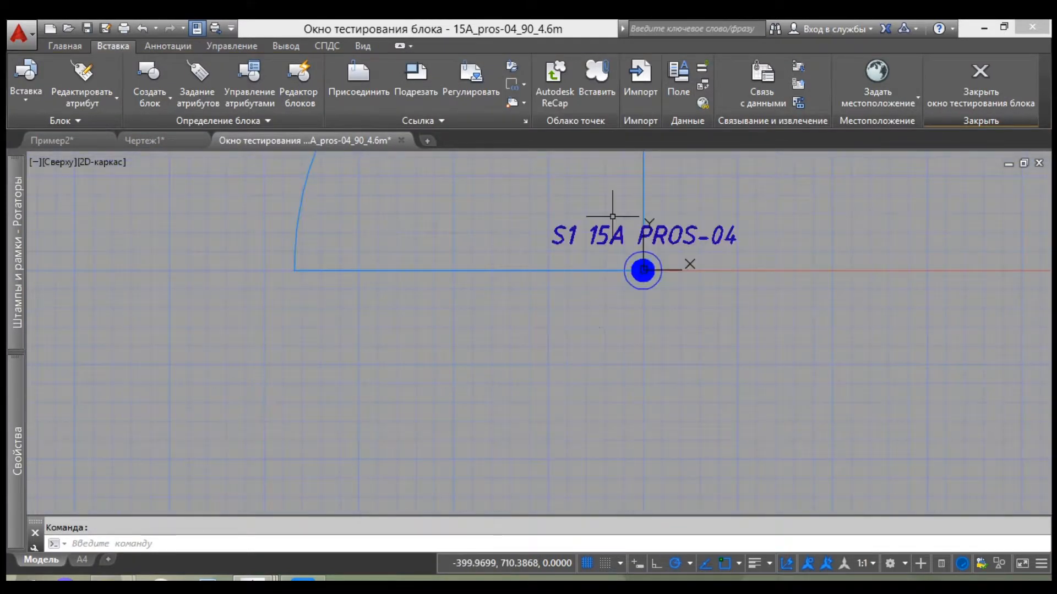
{"action": "scroll", "coordinate": [623, 306], "scroll_direction": "down", "scroll_amount": 4}
{"action": "scroll", "coordinate": [580, 315], "scroll_direction": "up", "scroll_amount": 2}
{"action": "middle_click_drag", "start_coordinate": [581, 315], "coordinate": [600, 375]}
{"action": "left_click", "coordinate": [514, 323]}
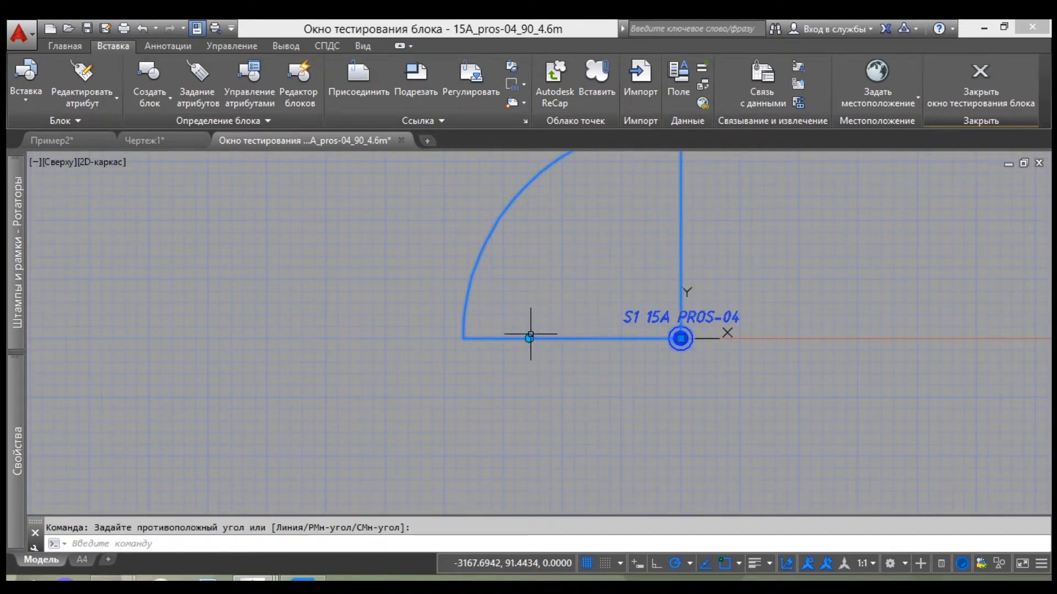
{"action": "left_click", "coordinate": [529, 339]}
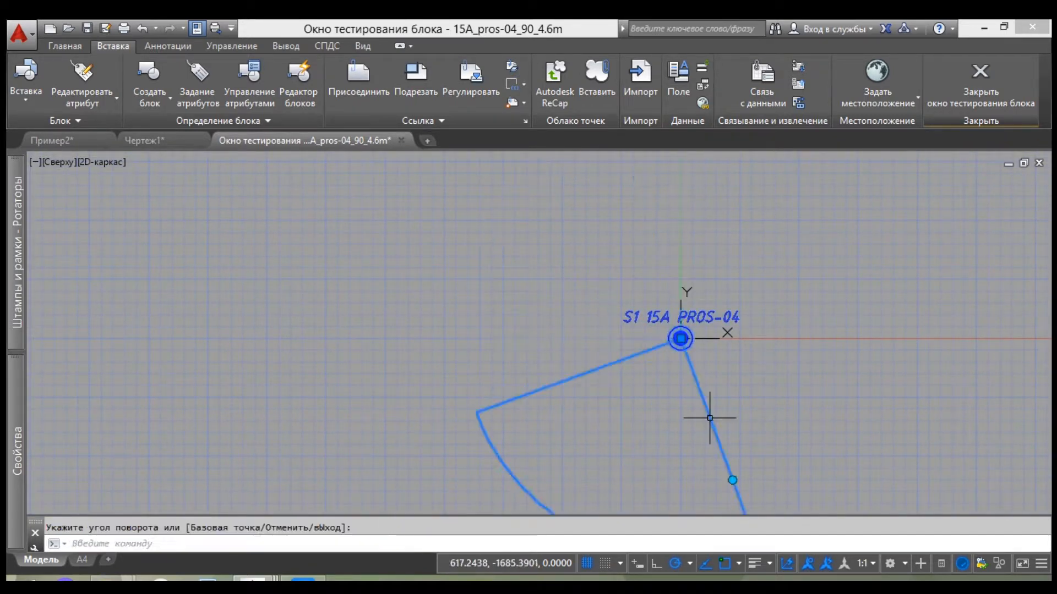
{"action": "scroll", "coordinate": [750, 439], "scroll_direction": "down", "scroll_amount": 3}
{"action": "scroll", "coordinate": [736, 370], "scroll_direction": "down", "scroll_amount": 2}
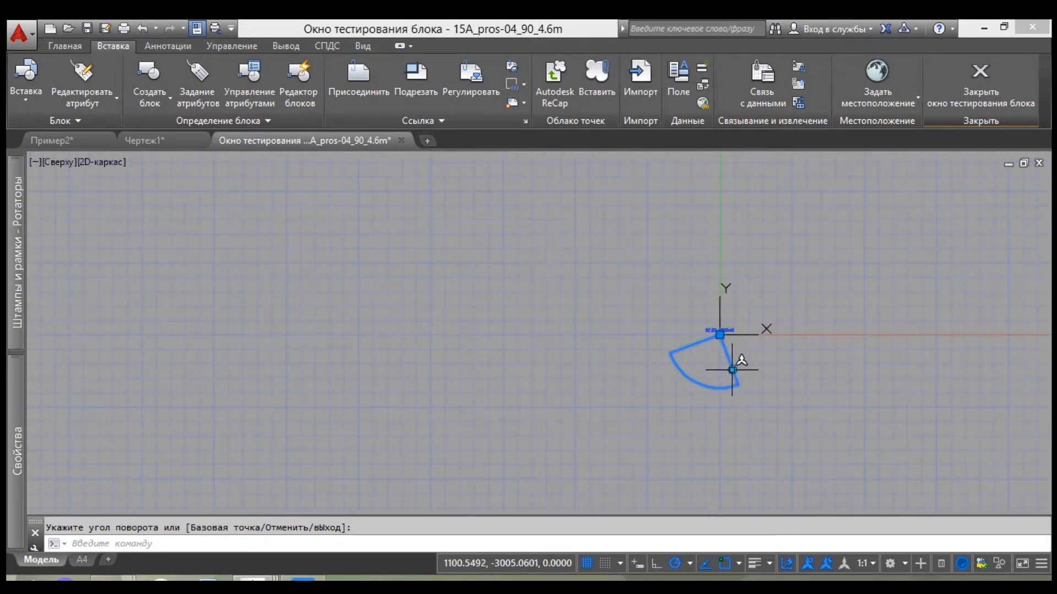
{"action": "left_click", "coordinate": [733, 370]}
{"action": "left_click", "coordinate": [771, 334]}
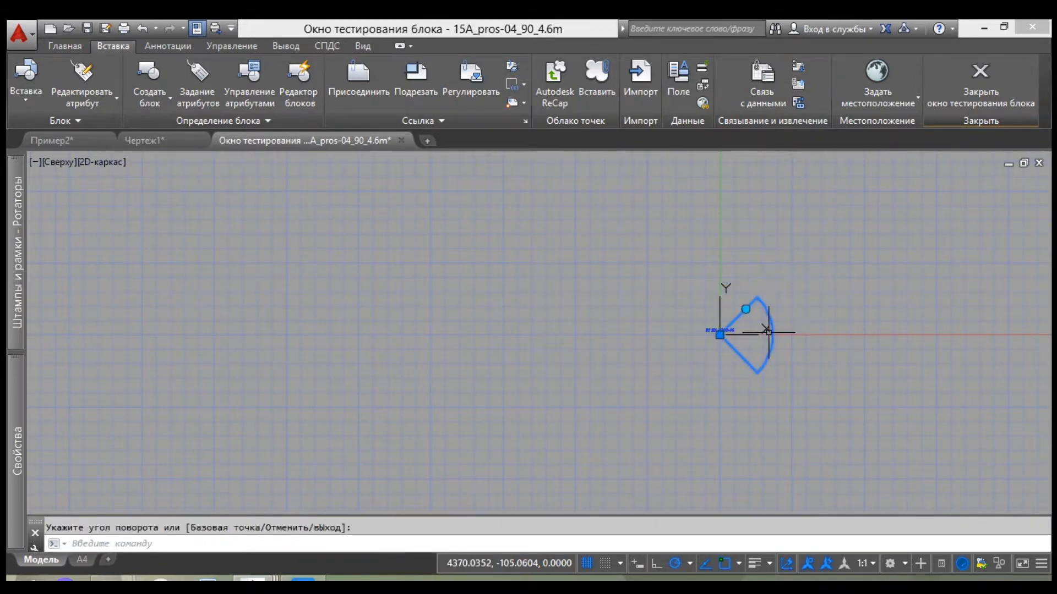
{"action": "scroll", "coordinate": [770, 330], "scroll_direction": "up", "scroll_amount": 3}
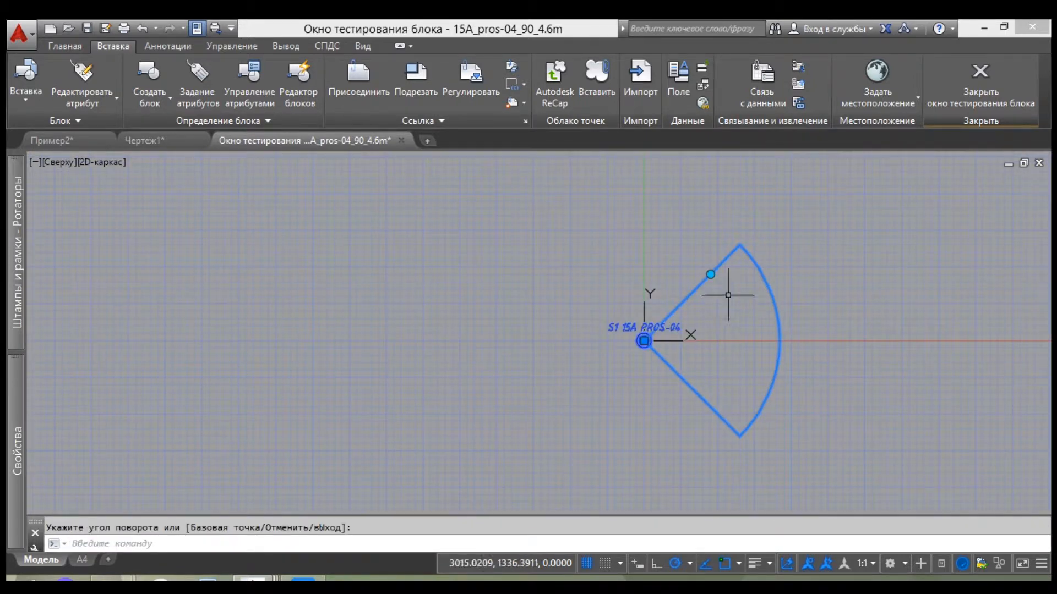
Test relocating the whole sprinkler block by its insertion point to several places, and close the block test window
{"action": "left_click", "coordinate": [643, 340]}
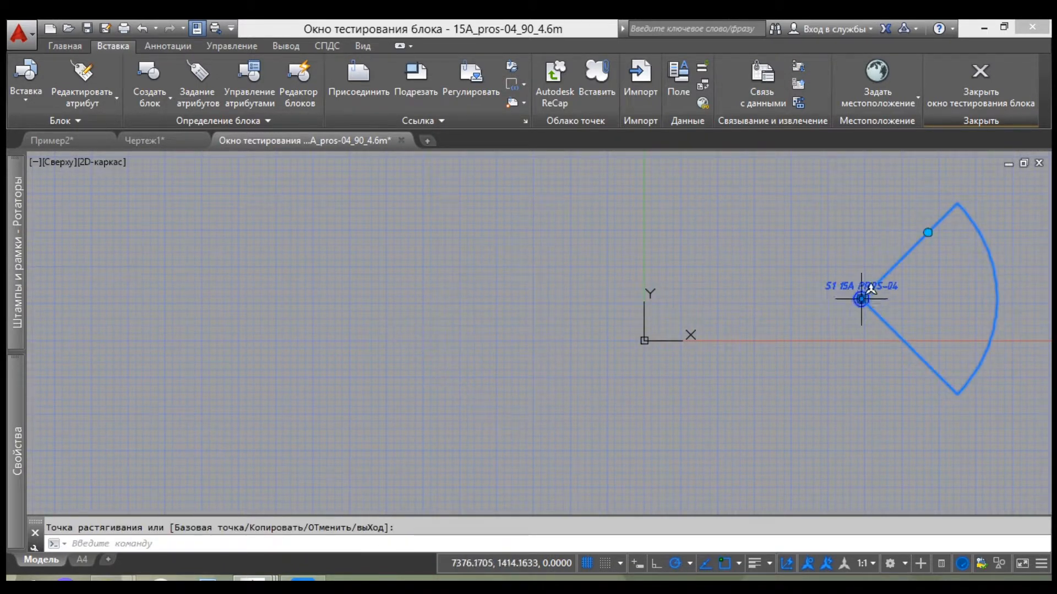
{"action": "left_click", "coordinate": [418, 314]}
{"action": "scroll", "coordinate": [412, 297], "scroll_direction": "up", "scroll_amount": 4}
{"action": "left_click", "coordinate": [323, 323]}
{"action": "left_click", "coordinate": [332, 340]}
{"action": "left_click", "coordinate": [331, 334]}
{"action": "left_click", "coordinate": [246, 275]}
{"action": "scroll", "coordinate": [409, 334], "scroll_direction": "down", "scroll_amount": 2}
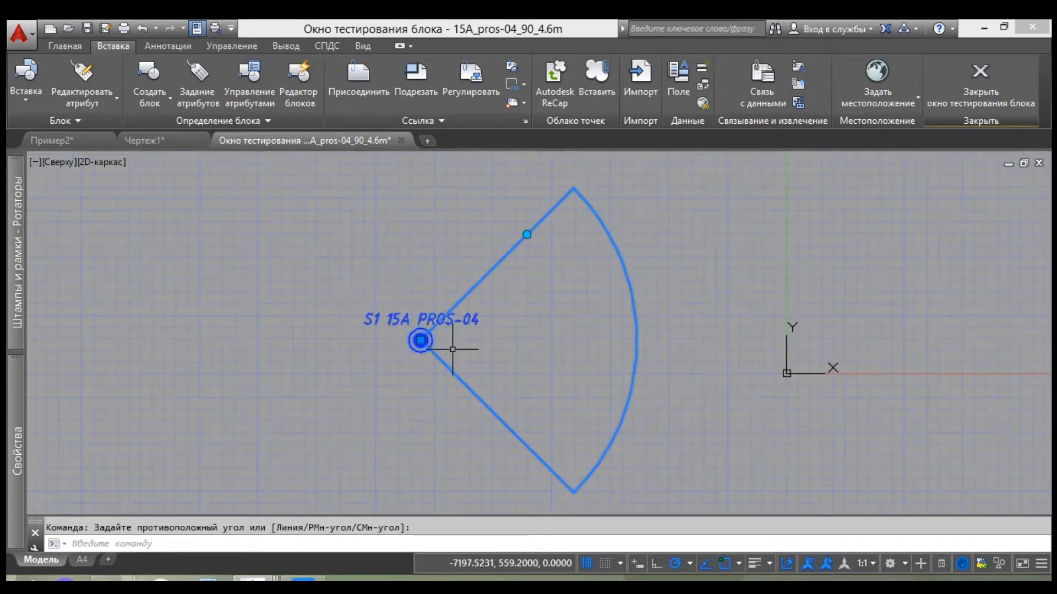
{"action": "left_click", "coordinate": [414, 338]}
{"action": "left_click", "coordinate": [366, 343]}
{"action": "left_click", "coordinate": [415, 342]}
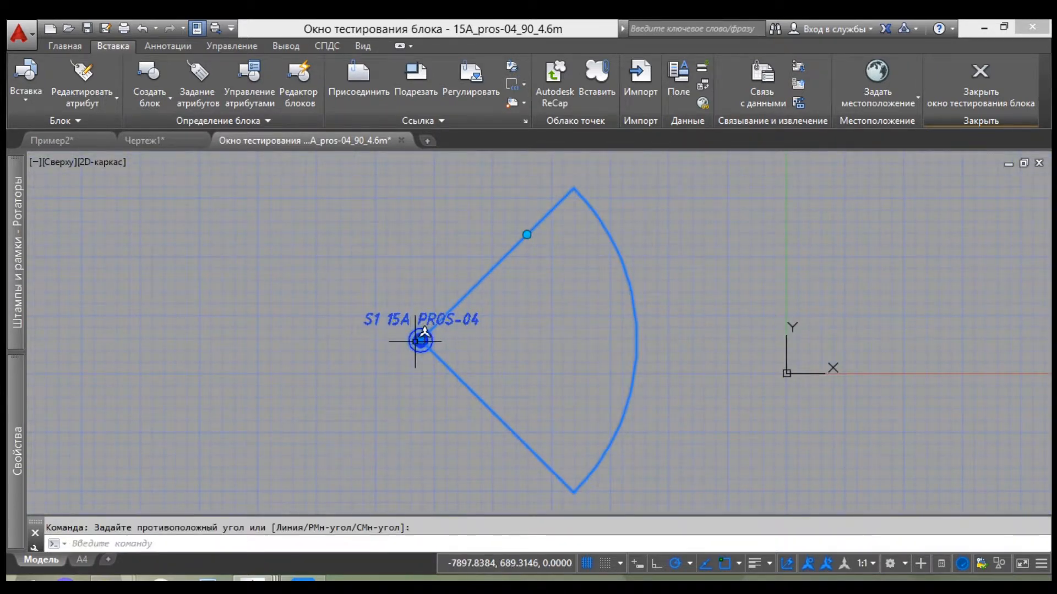
{"action": "left_click", "coordinate": [421, 340]}
{"action": "left_click", "coordinate": [646, 341]}
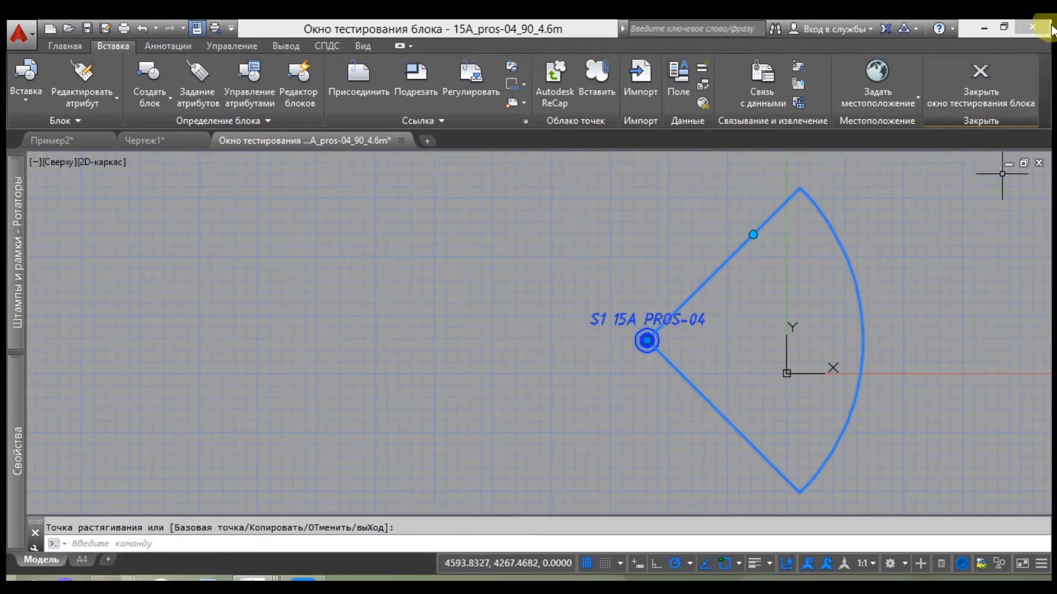
{"action": "left_click", "coordinate": [996, 93]}
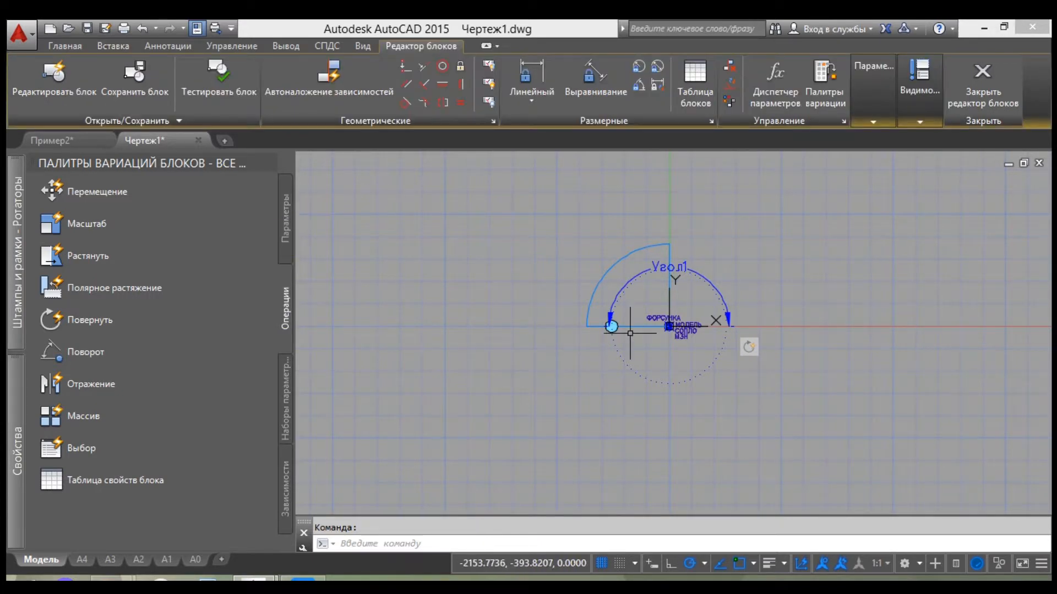
Save the sprinkler block definition and close the Block Editor
{"action": "scroll", "coordinate": [693, 331], "scroll_direction": "down", "scroll_amount": 2}
{"action": "left_click", "coordinate": [128, 89]}
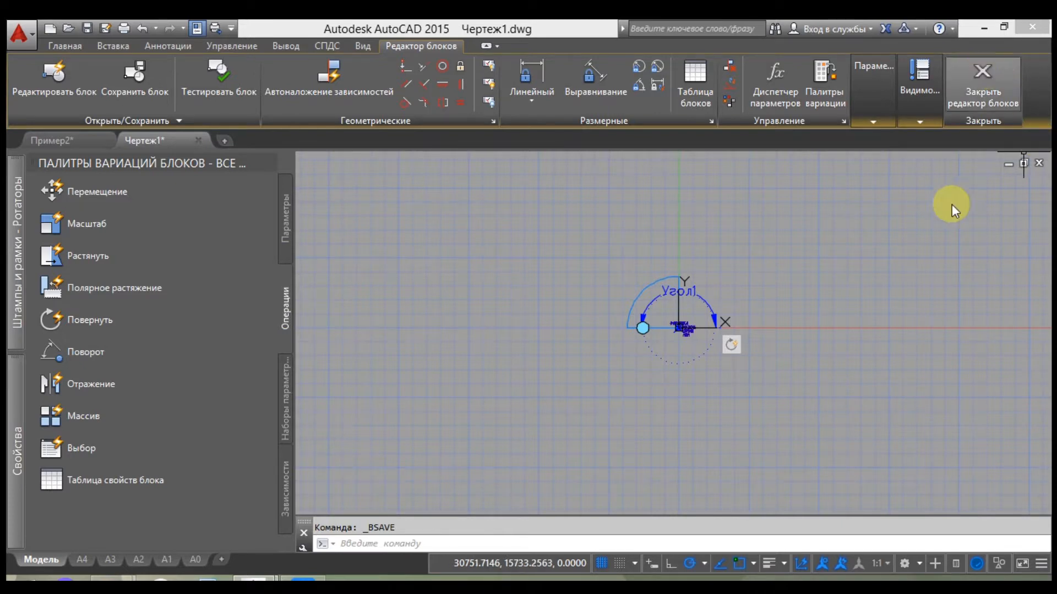
{"action": "left_click", "coordinate": [986, 75]}
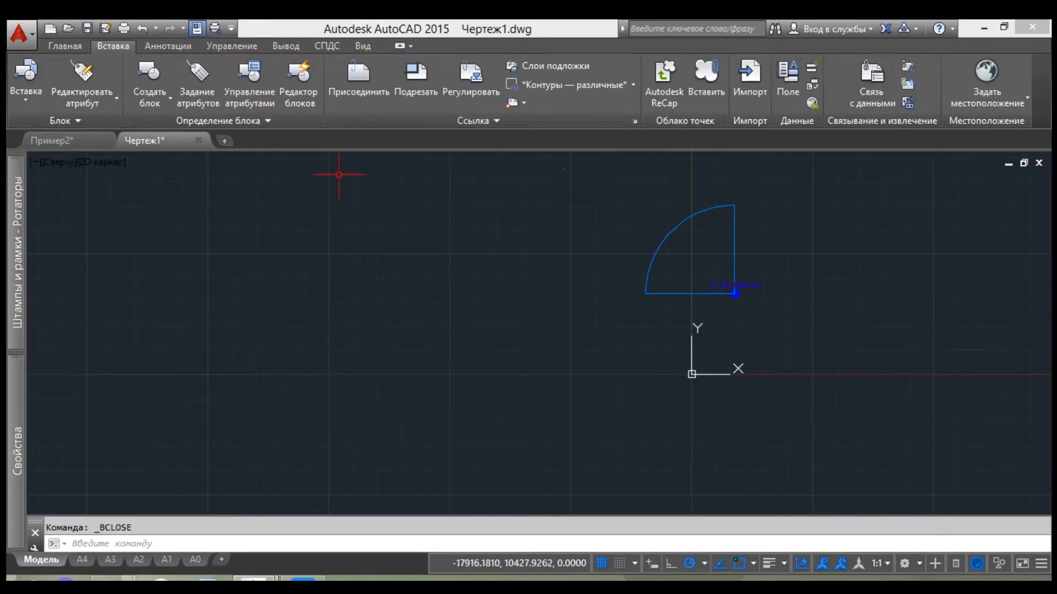
Insert a new instance of block 15A_pros-04_90_4.6m to the right of the existing sprinkler in the drawing
{"action": "left_click", "coordinate": [26, 99]}
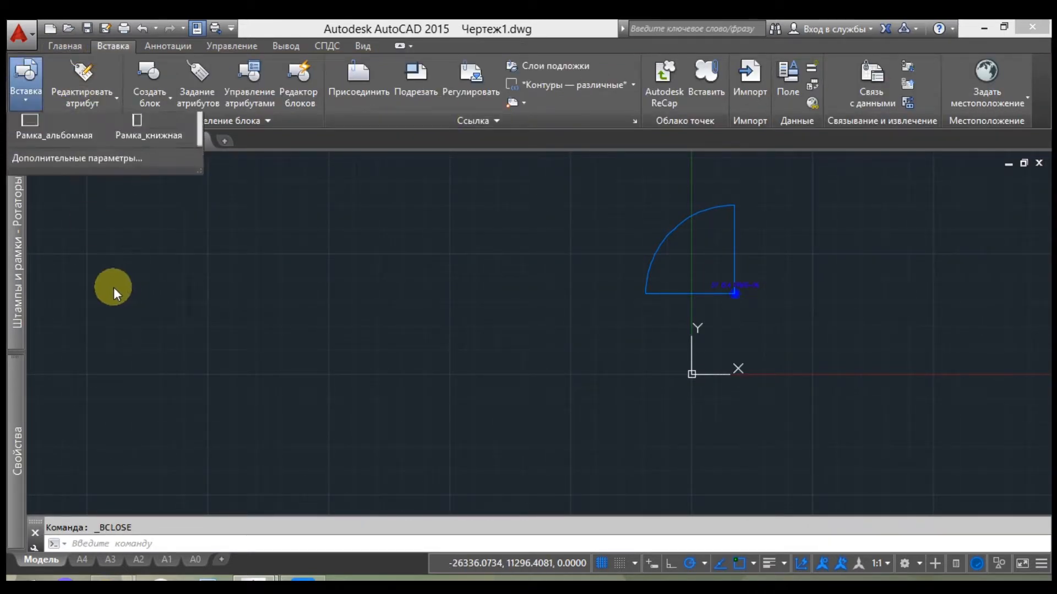
{"action": "scroll", "coordinate": [121, 226], "scroll_direction": "down", "scroll_amount": 3}
{"action": "left_click", "coordinate": [160, 238]}
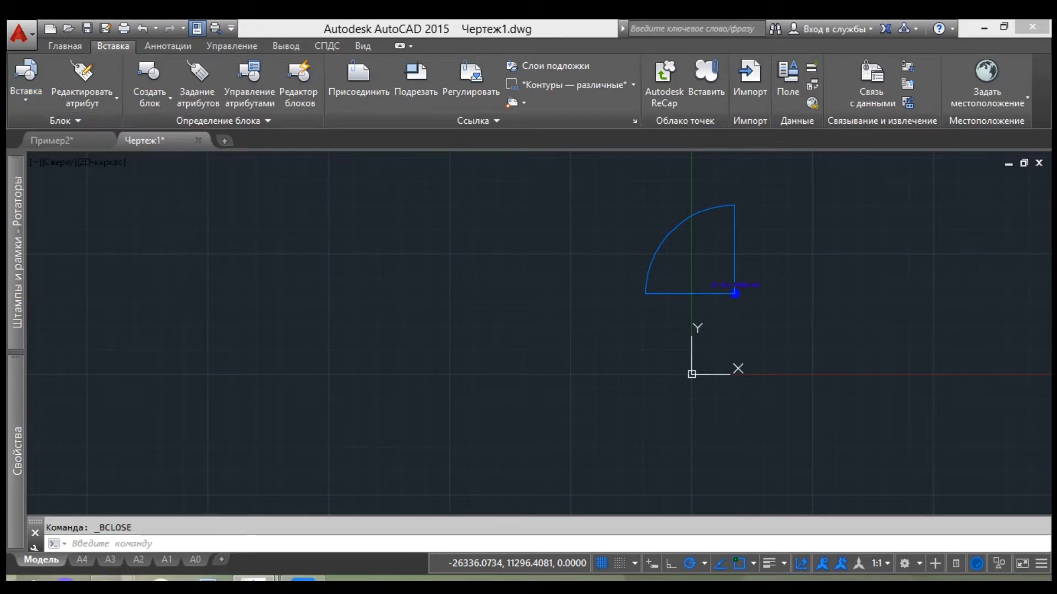
{"action": "middle_click_drag", "start_coordinate": [1033, 325], "coordinate": [693, 351]}
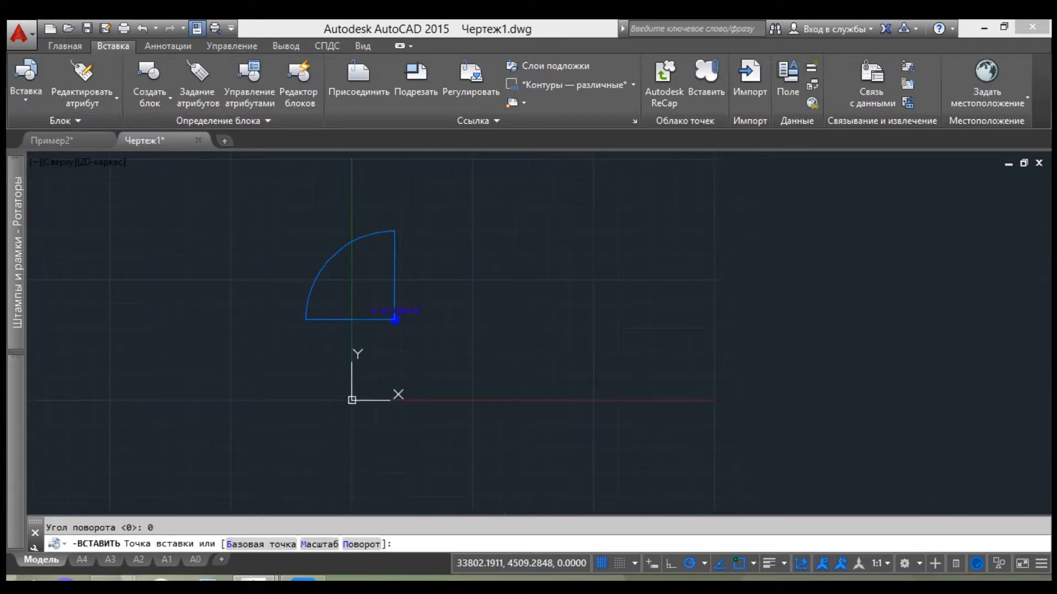
{"action": "left_click", "coordinate": [652, 337]}
Delete the original sprinkler block near the drawing origin
{"action": "left_click", "coordinate": [466, 366]}
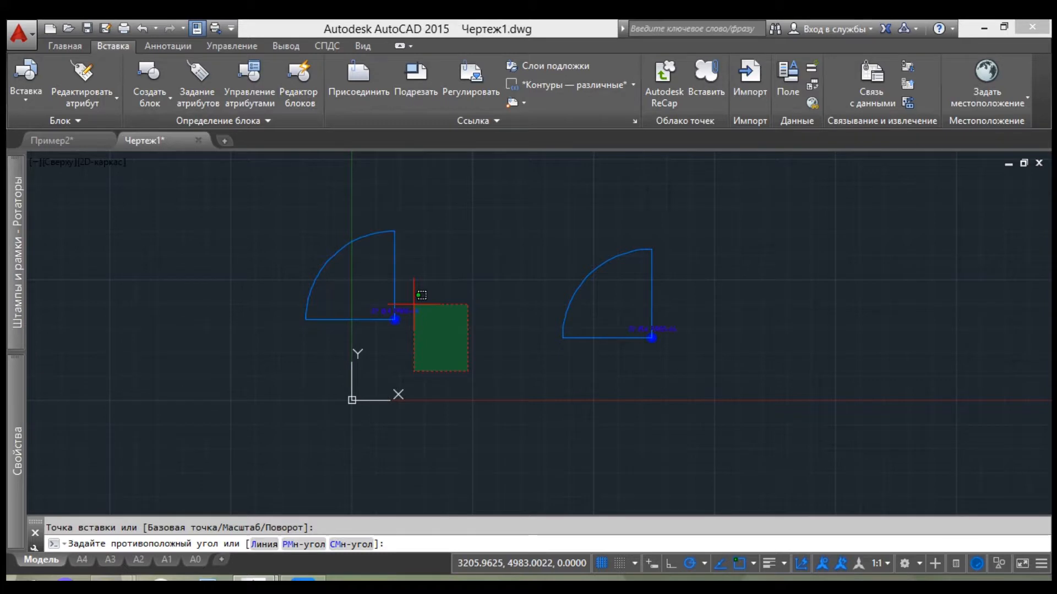
{"action": "left_click", "coordinate": [188, 218]}
{"action": "key", "text": "Delete"}
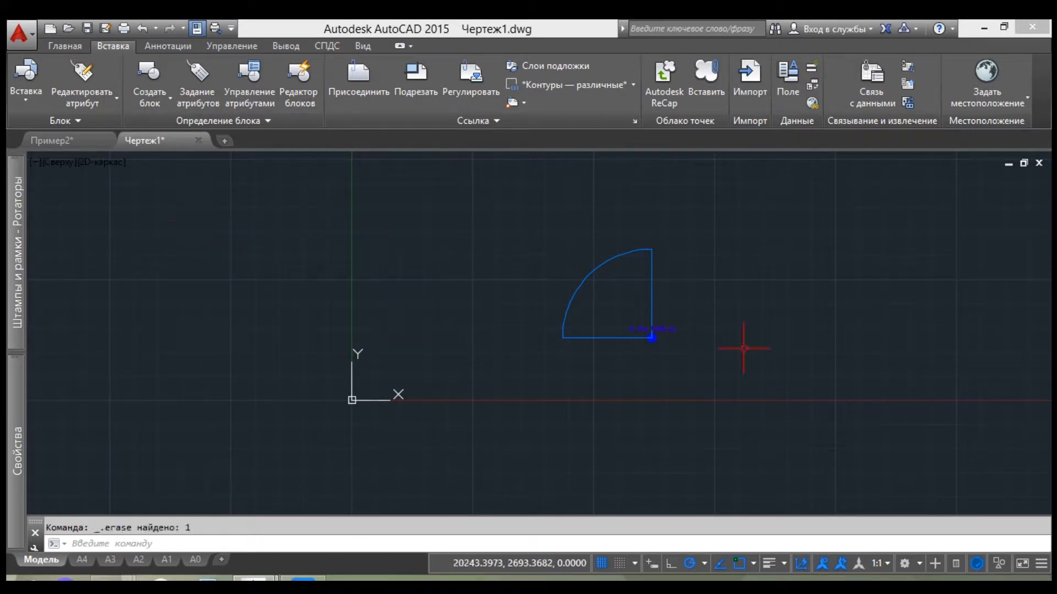
Move the newly inserted sprinkler by its insertion point and rotate its spray sector slightly clockwise
{"action": "left_click", "coordinate": [766, 330]}
{"action": "left_click", "coordinate": [519, 285]}
{"action": "scroll", "coordinate": [730, 328], "scroll_direction": "up", "scroll_amount": 2}
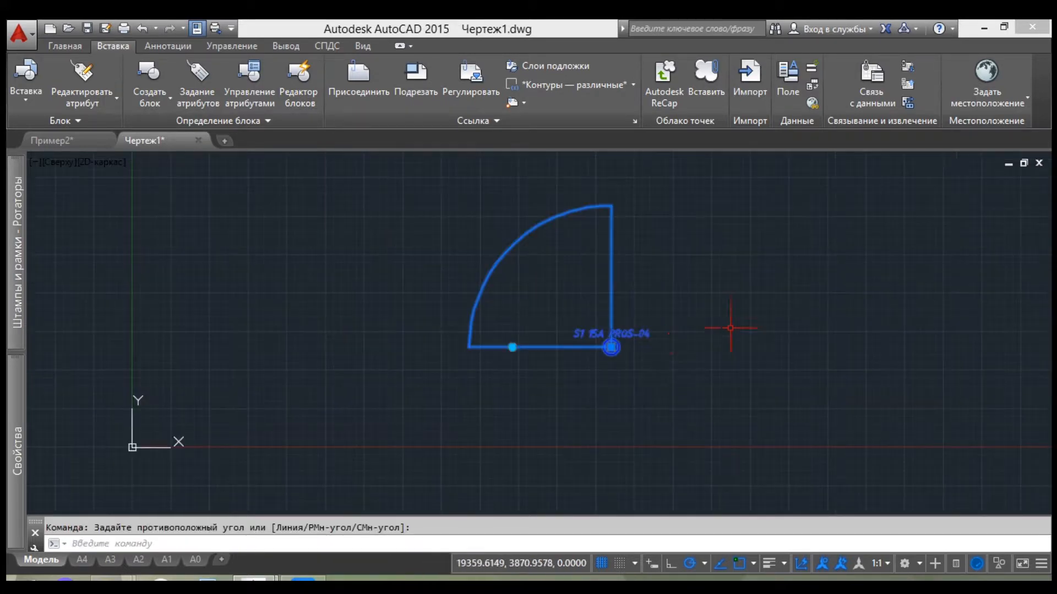
{"action": "left_click", "coordinate": [611, 347]}
{"action": "scroll", "coordinate": [466, 367], "scroll_direction": "up", "scroll_amount": 4}
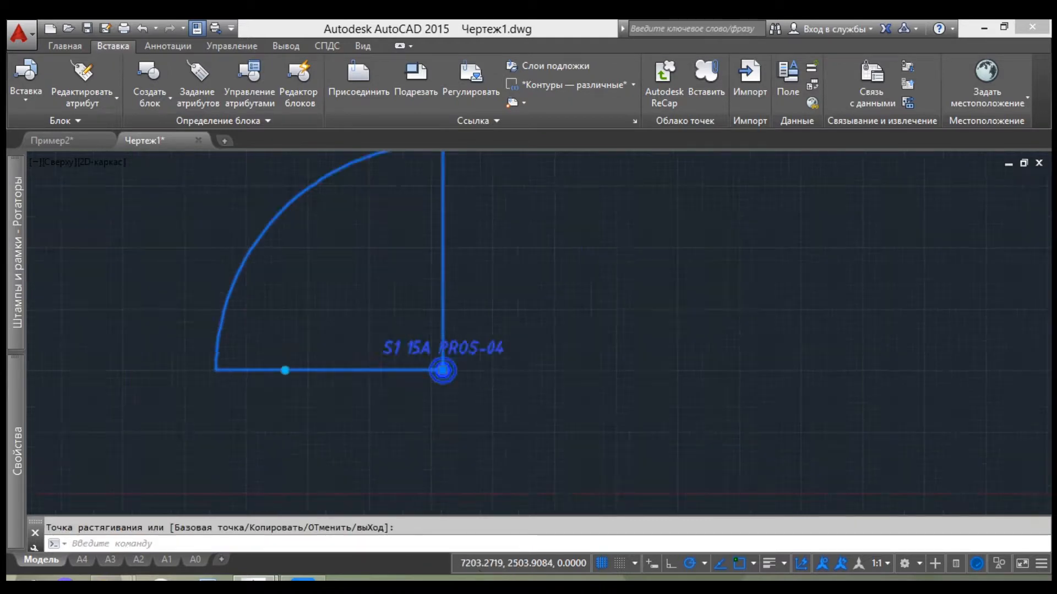
{"action": "scroll", "coordinate": [439, 368], "scroll_direction": "down", "scroll_amount": 4}
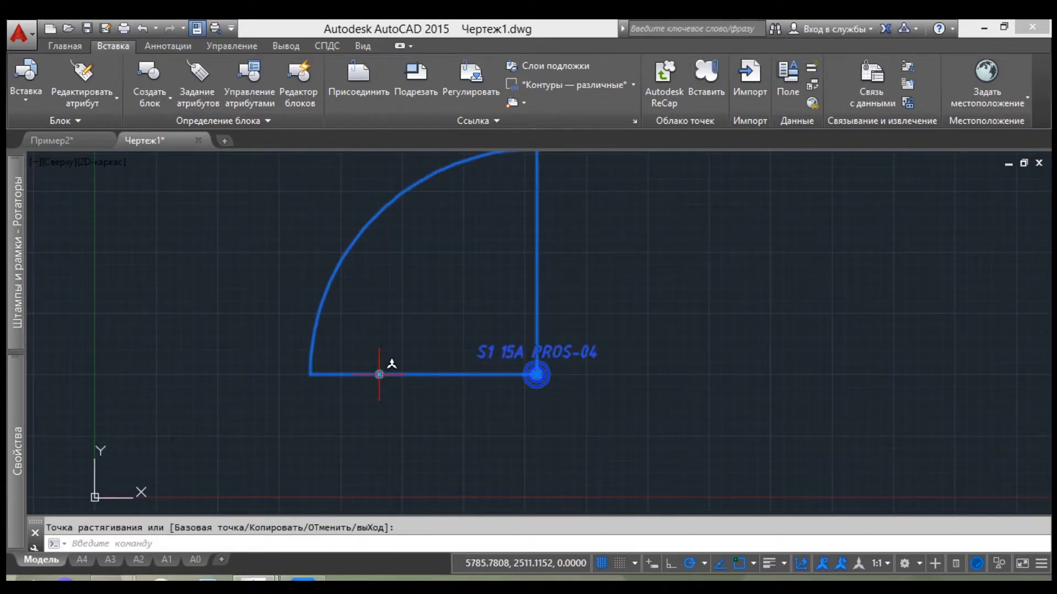
{"action": "key", "text": "space"}
{"action": "key", "text": "space"}
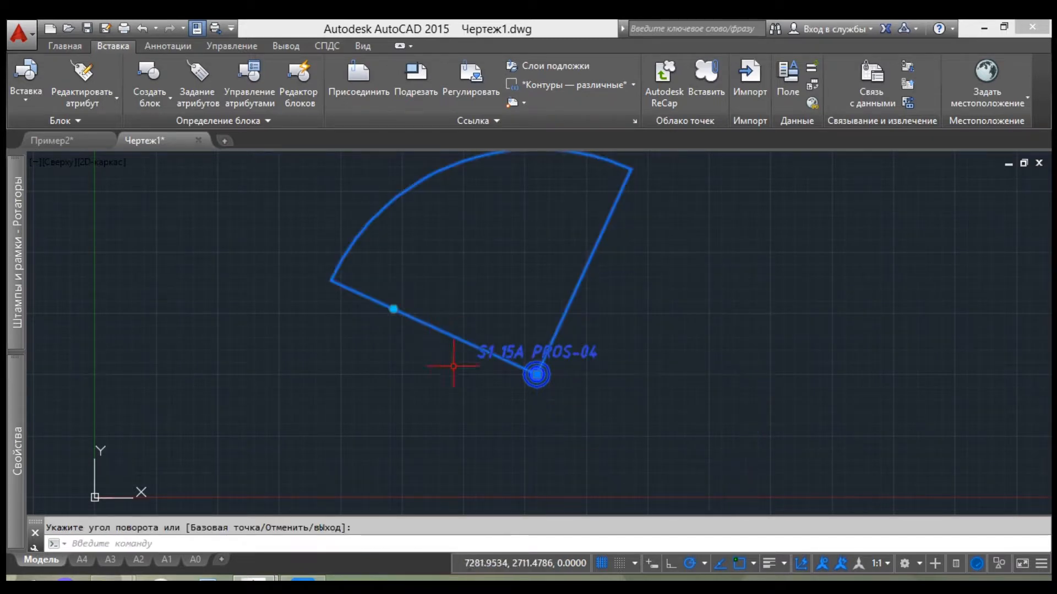
Open the rotated sprinkler block's definition in the Block Editor
{"action": "key", "text": "Escape"}
{"action": "left_click", "coordinate": [519, 388]}
{"action": "left_click", "coordinate": [469, 357]}
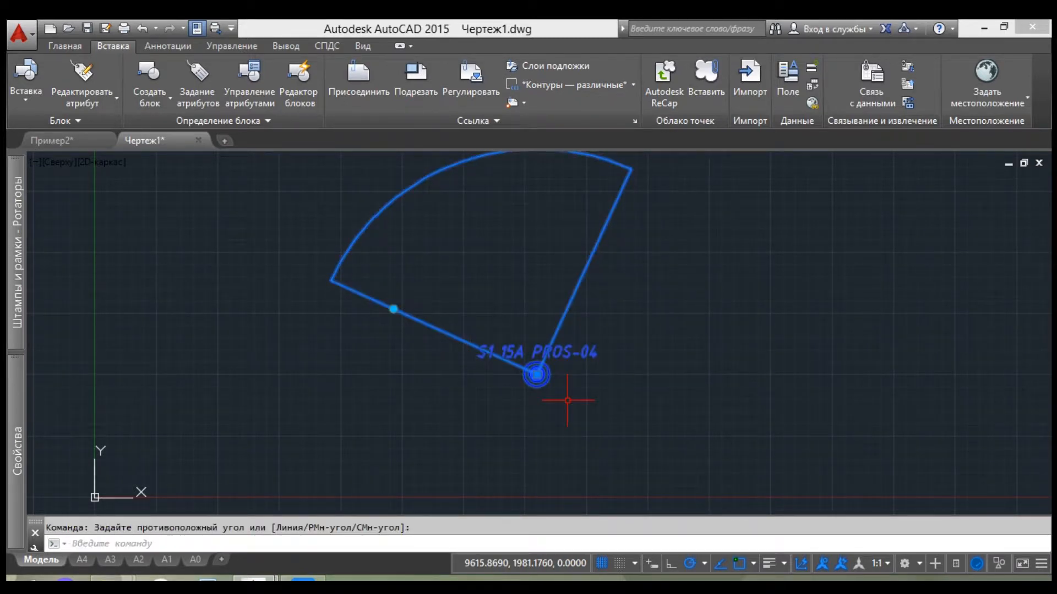
{"action": "right_click", "coordinate": [537, 370]}
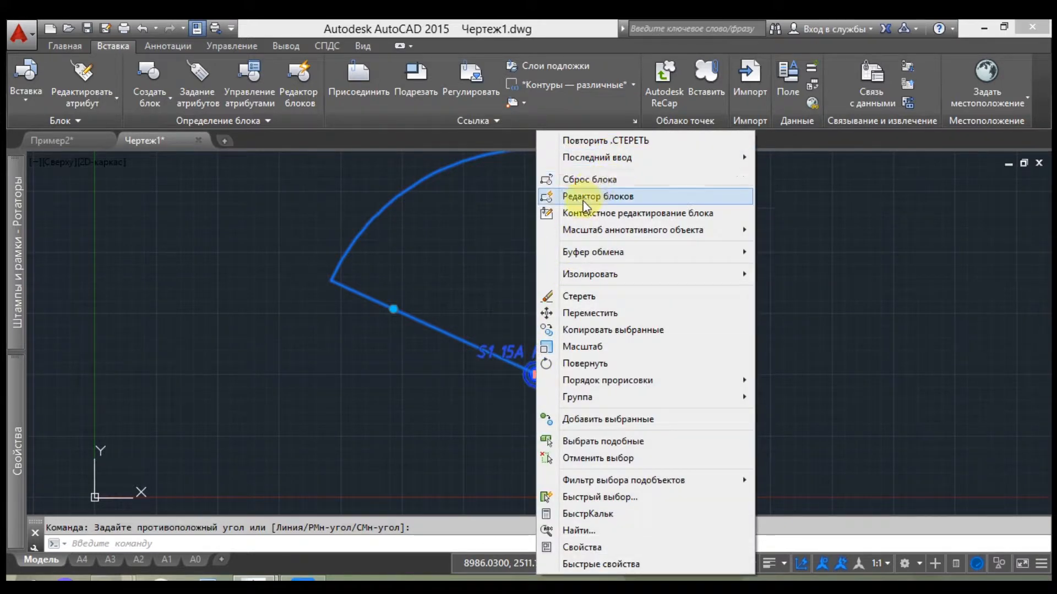
{"action": "left_click", "coordinate": [600, 196]}
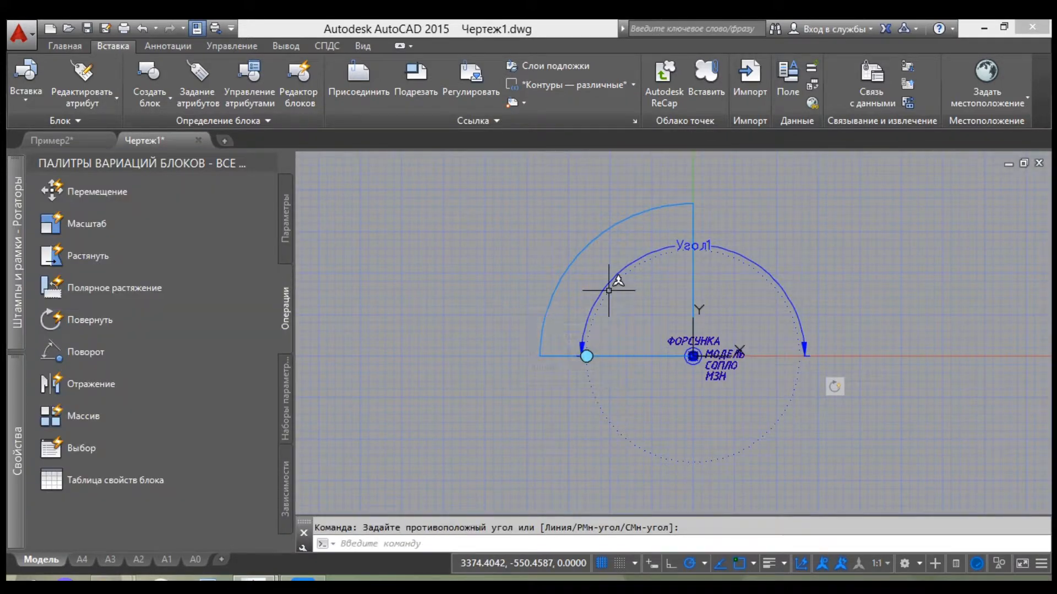
{"action": "key", "text": "Escape"}
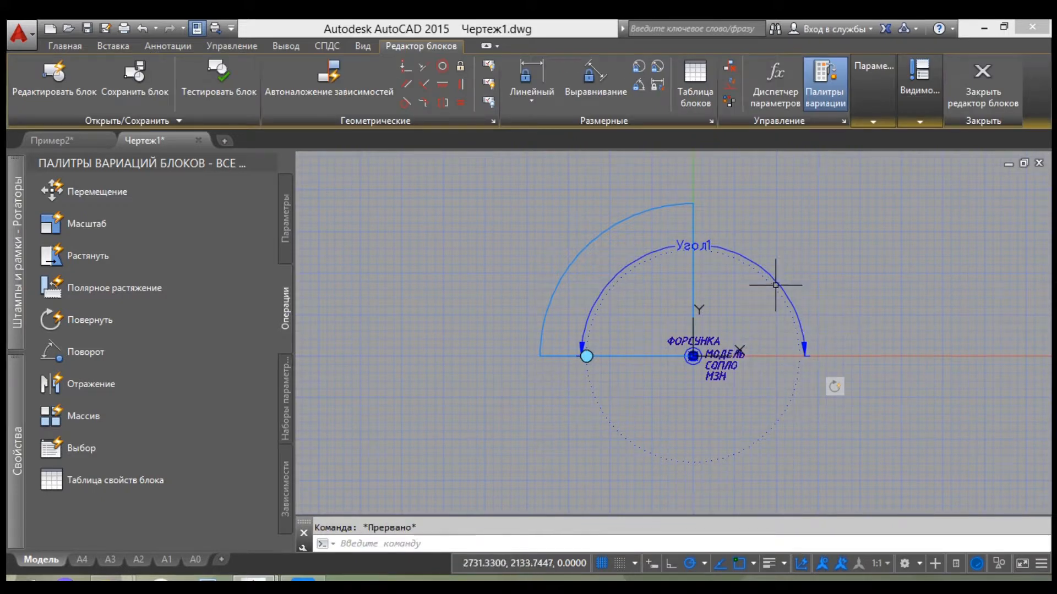
Set the Constant (Постоянный) property of the ФОРСУНКА attribute definition to Нет
{"action": "left_click", "coordinate": [680, 339]}
{"action": "mouse_move", "coordinate": [17, 465]}
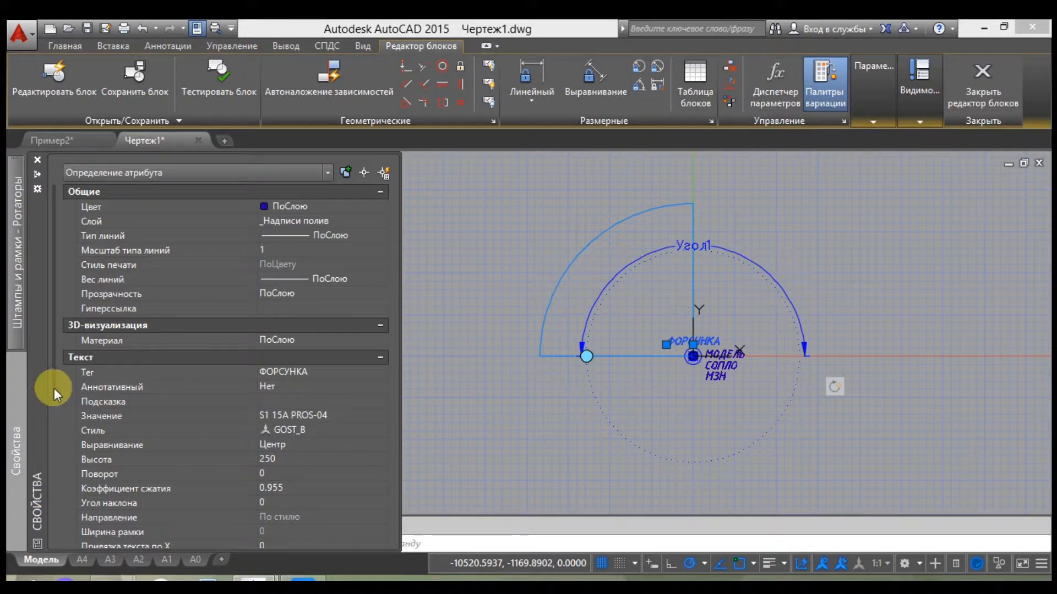
{"action": "scroll", "coordinate": [54, 409], "scroll_direction": "down", "scroll_amount": 5}
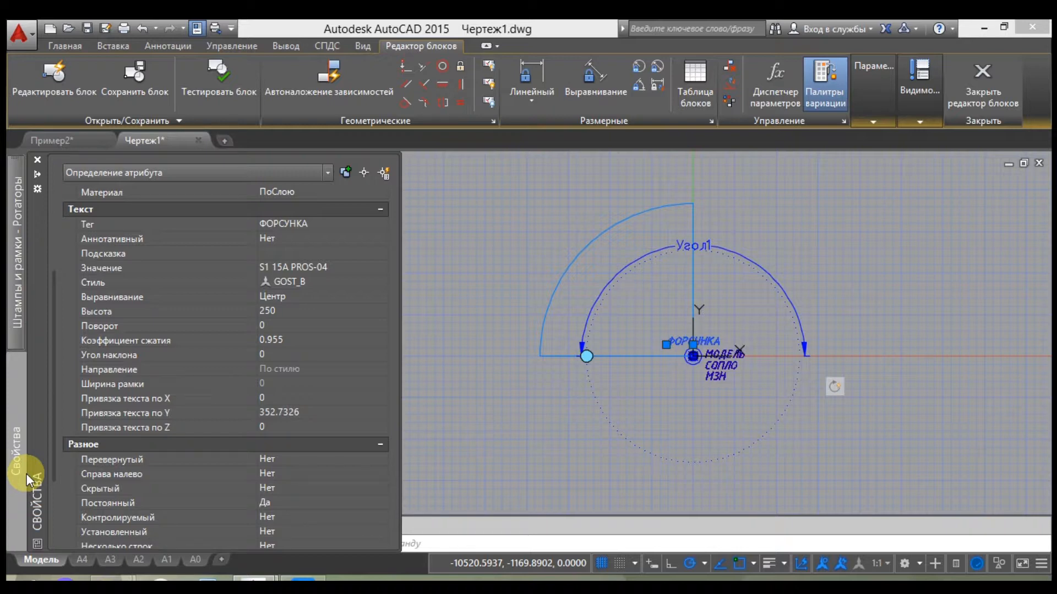
{"action": "scroll", "coordinate": [31, 429], "scroll_direction": "up", "scroll_amount": 4}
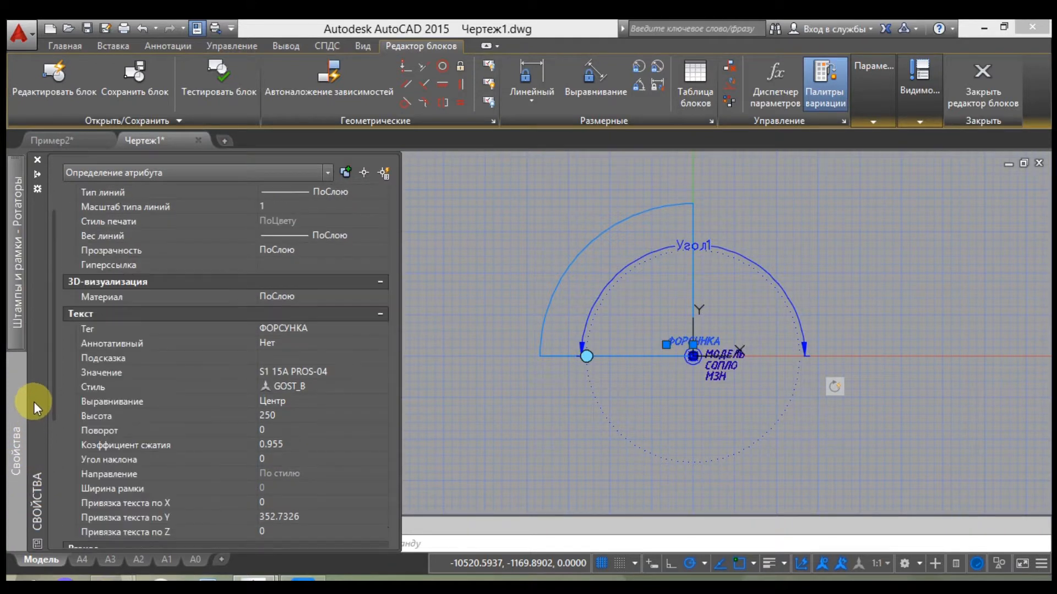
{"action": "scroll", "coordinate": [35, 402], "scroll_direction": "down", "scroll_amount": 8}
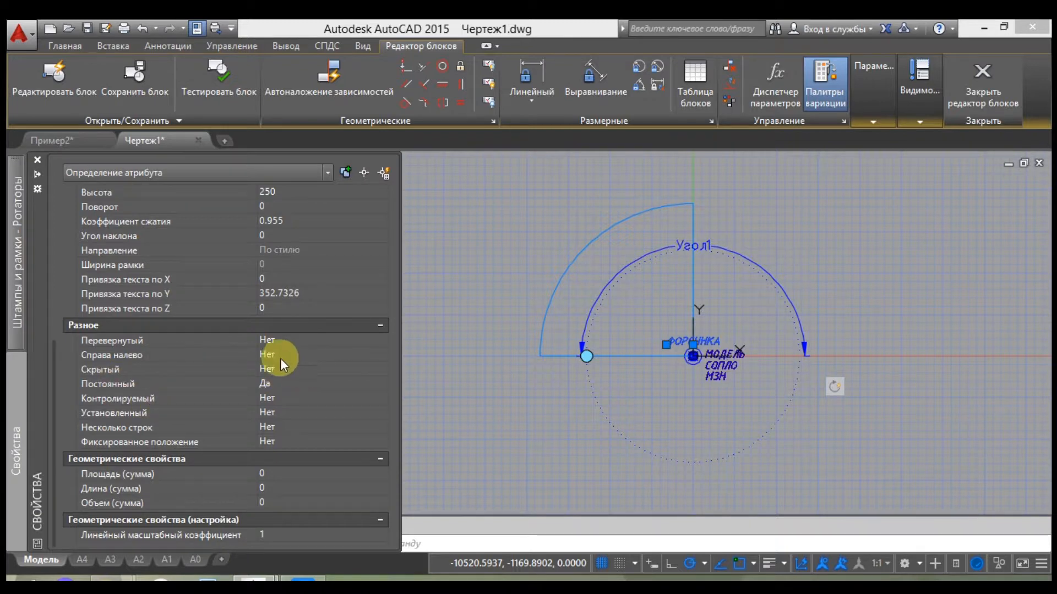
{"action": "left_click", "coordinate": [270, 385]}
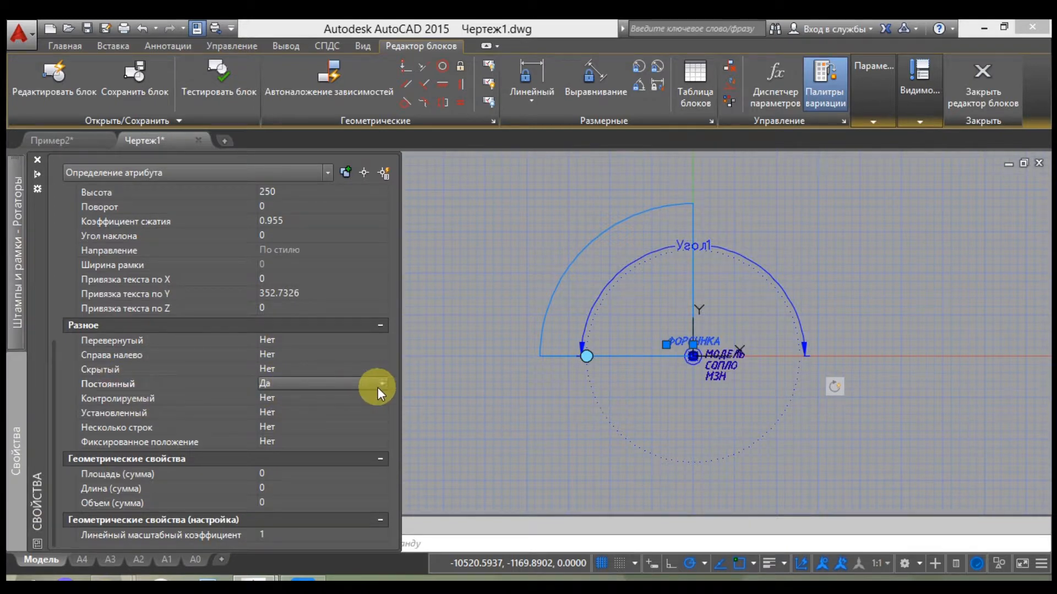
{"action": "left_click", "coordinate": [383, 385]}
{"action": "left_click", "coordinate": [335, 411]}
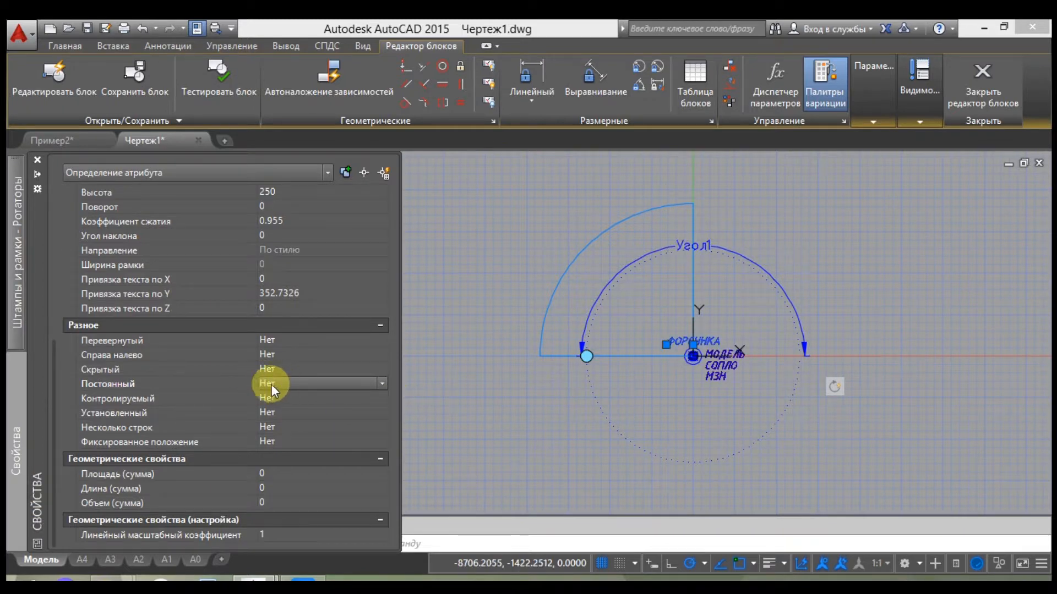
{"action": "key", "text": "Escape"}
{"action": "key", "text": "ctrl+1"}
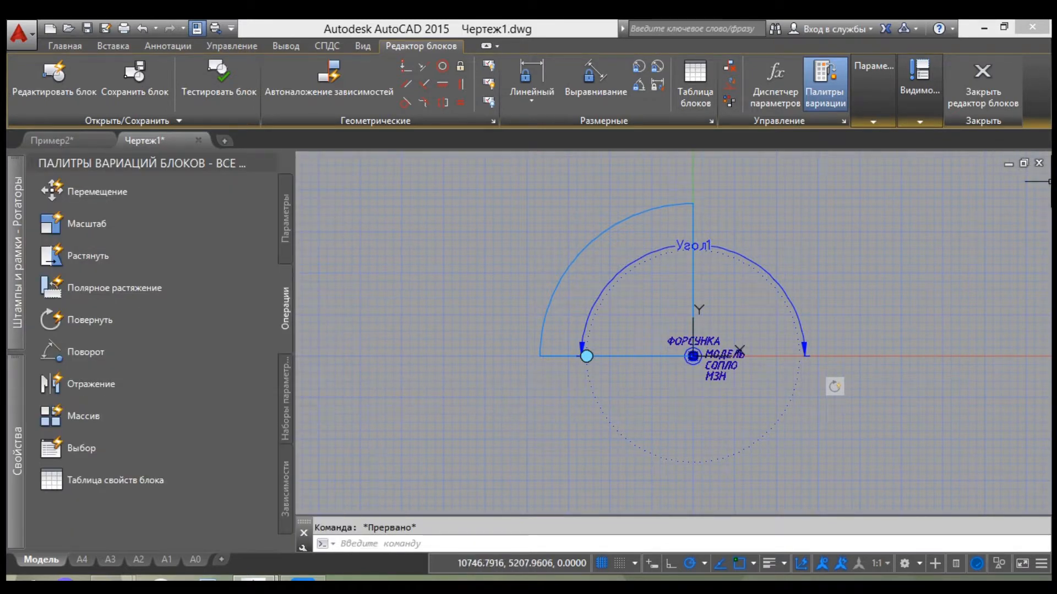
Close the Block Editor with the block changes saved and delete the existing sprinkler from the drawing
{"action": "left_click", "coordinate": [996, 64]}
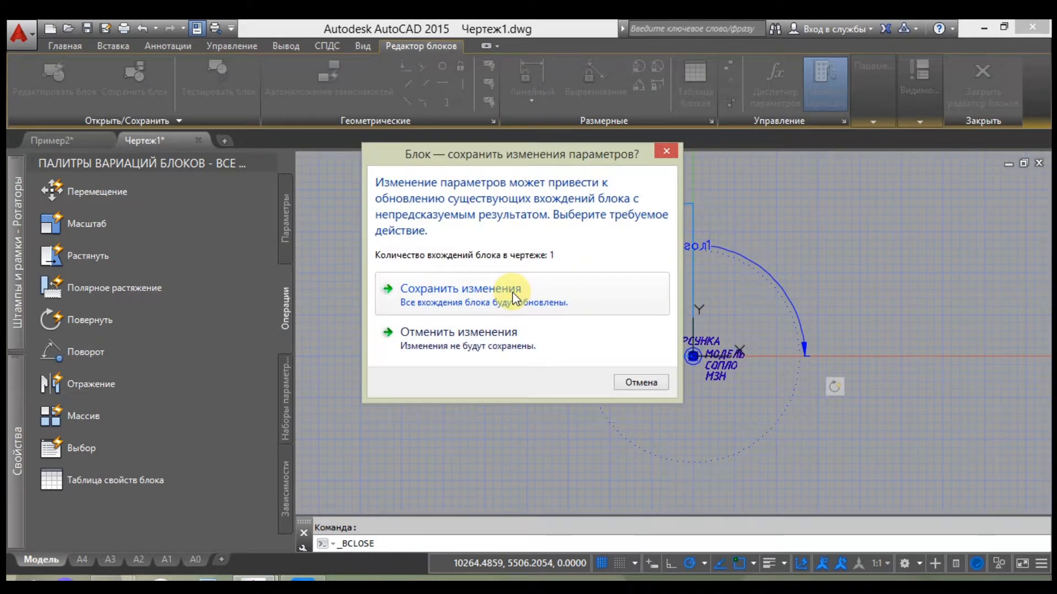
{"action": "left_click", "coordinate": [517, 289]}
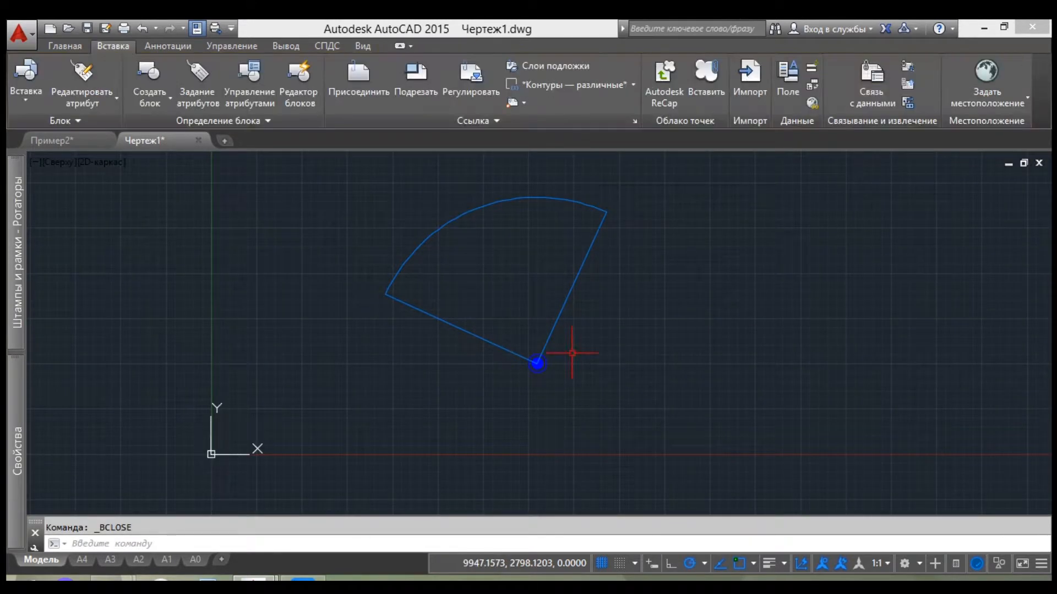
{"action": "left_click", "coordinate": [573, 413]}
{"action": "left_click", "coordinate": [441, 344]}
{"action": "key", "text": "Delete"}
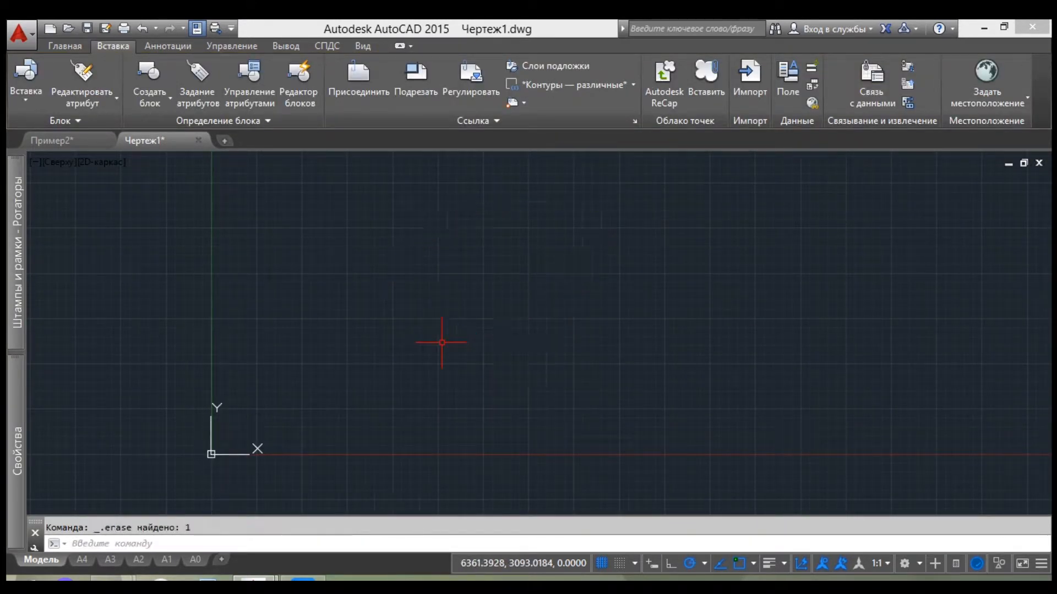
Insert the block 15A_pros-04_90_4.6m near the drawing origin with the ФОРСУНКА attribute set to S2 15A PROS-04
{"action": "left_click", "coordinate": [16, 102]}
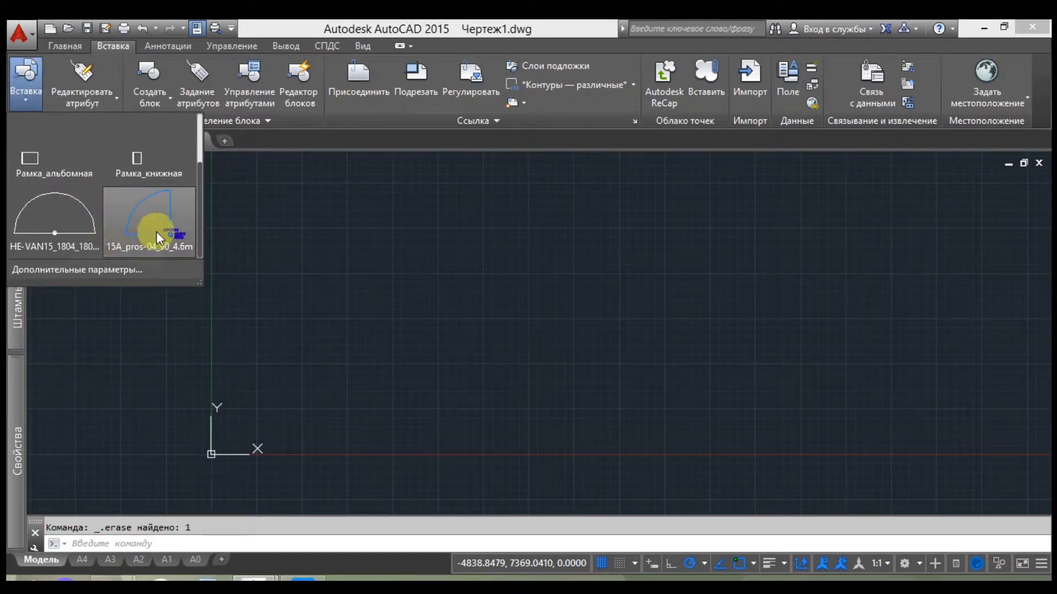
{"action": "left_click", "coordinate": [158, 230]}
{"action": "left_click", "coordinate": [549, 359]}
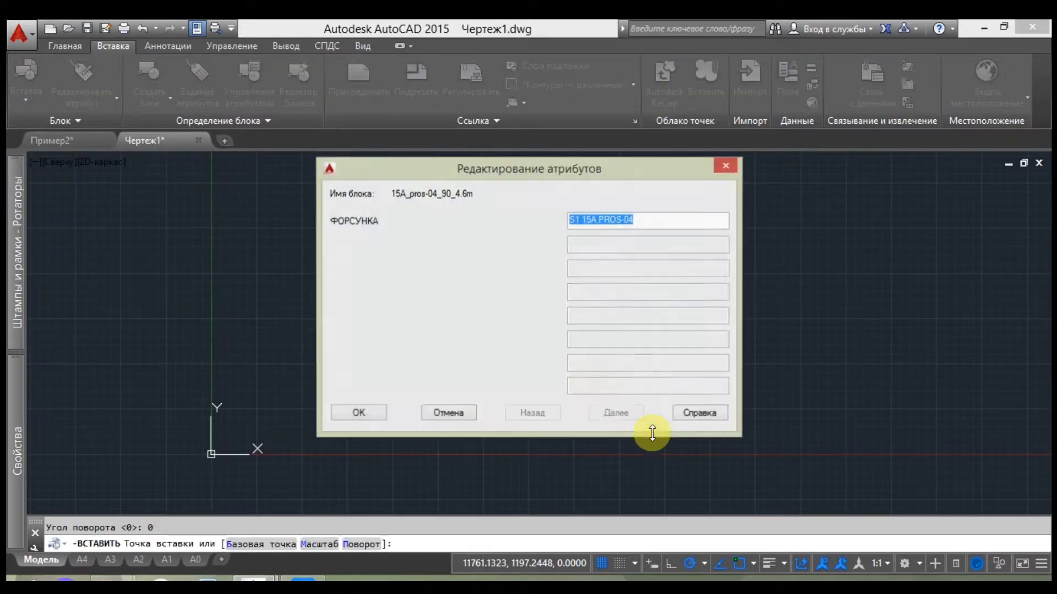
{"action": "left_click", "coordinate": [669, 220]}
{"action": "left_click_drag", "start_coordinate": [678, 223], "coordinate": [573, 208]}
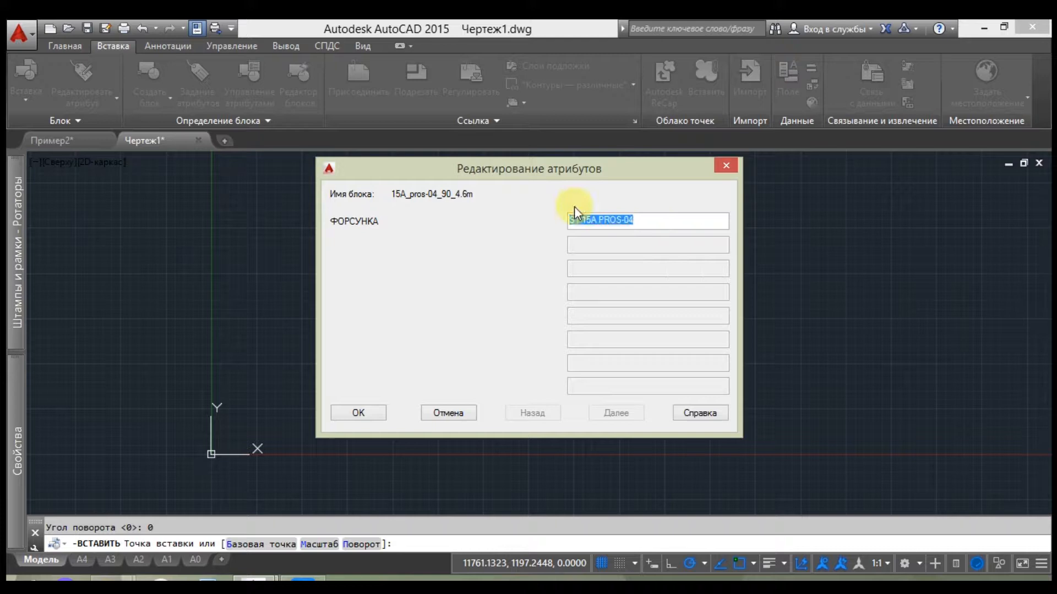
{"action": "left_click", "coordinate": [584, 220]}
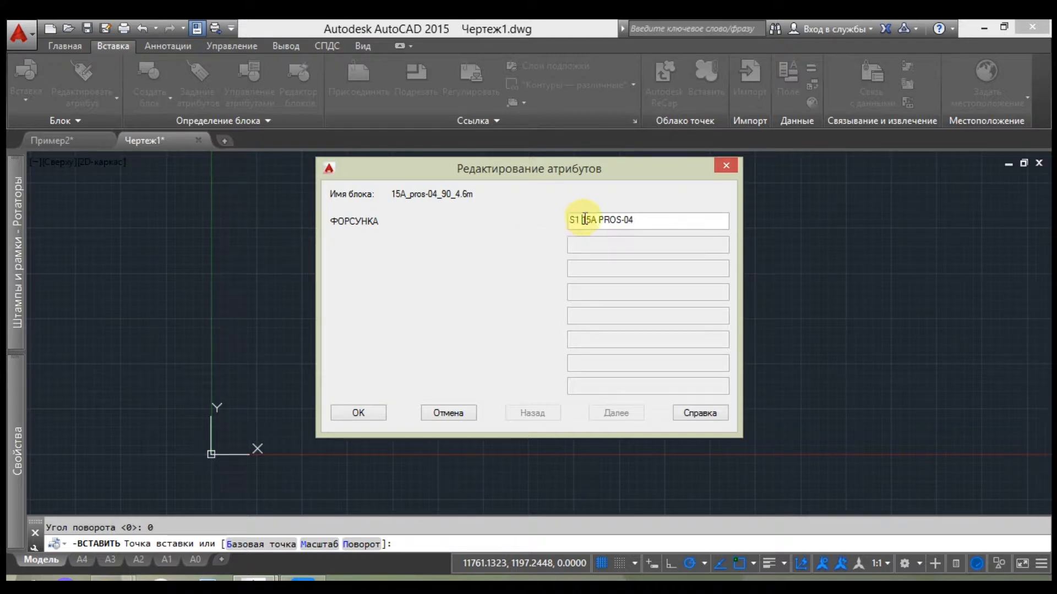
{"action": "key", "text": "BackSpace"}
{"action": "type", "text": "2"}
{"action": "left_click", "coordinate": [359, 412]}
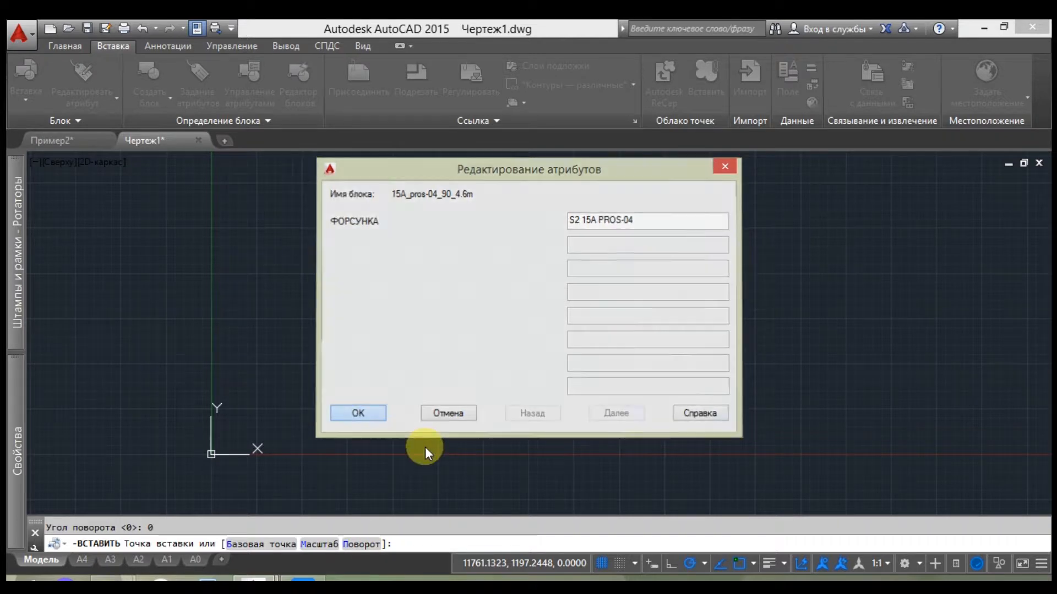
Rotate the inserted sprinkler's spray sector slightly clockwise around its centre using the block's rotation parameter
{"action": "left_click", "coordinate": [703, 446]}
{"action": "left_click", "coordinate": [545, 344]}
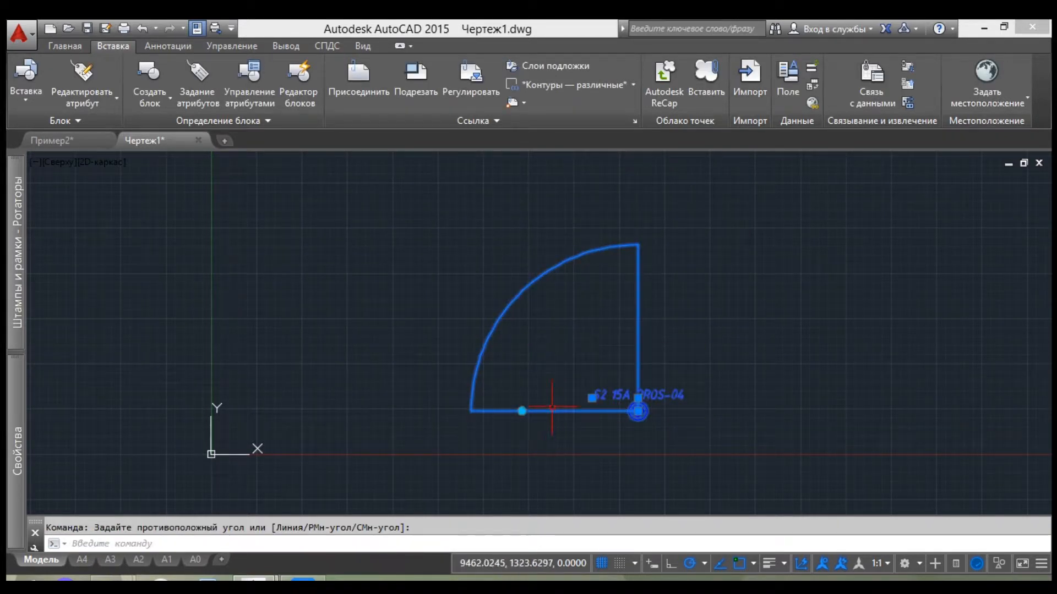
{"action": "left_click", "coordinate": [522, 410]}
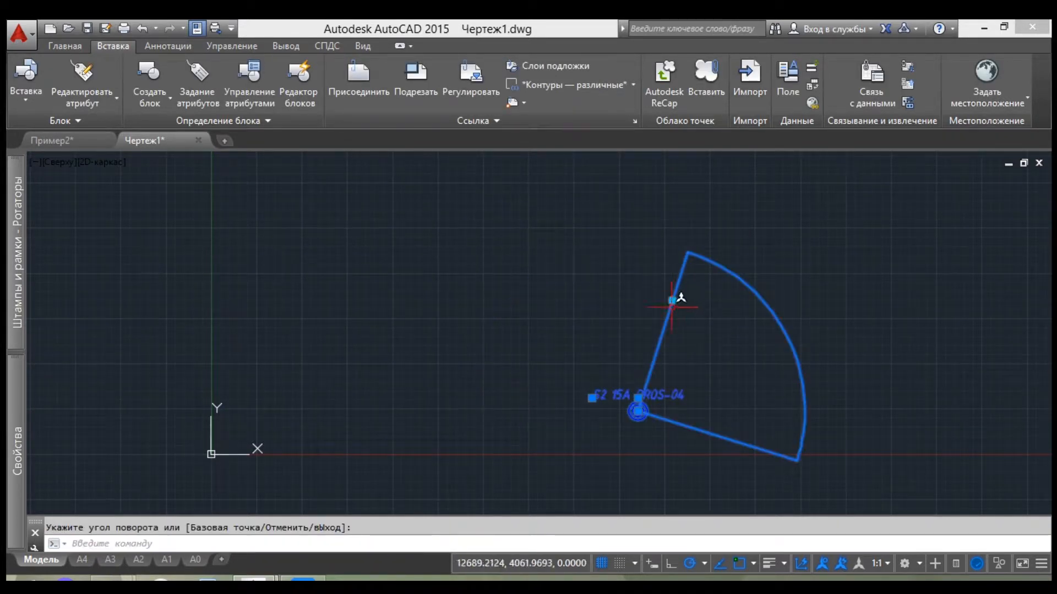
{"action": "left_click", "coordinate": [437, 372]}
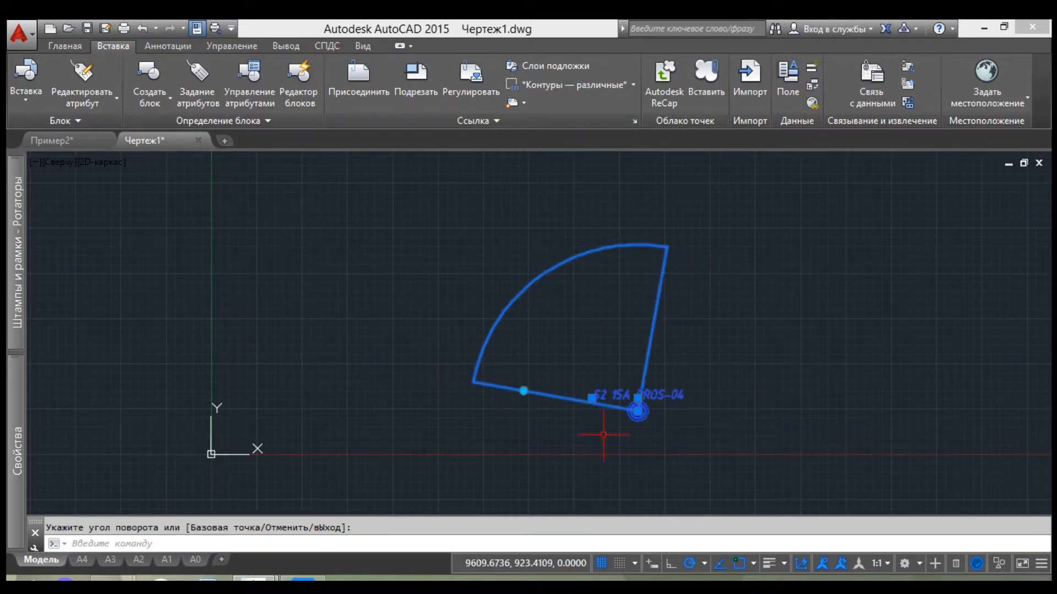
Test the nozzle label's movement by placing it below the sprinkler centre and back above it
{"action": "left_click", "coordinate": [638, 398]}
{"action": "left_click", "coordinate": [638, 440]}
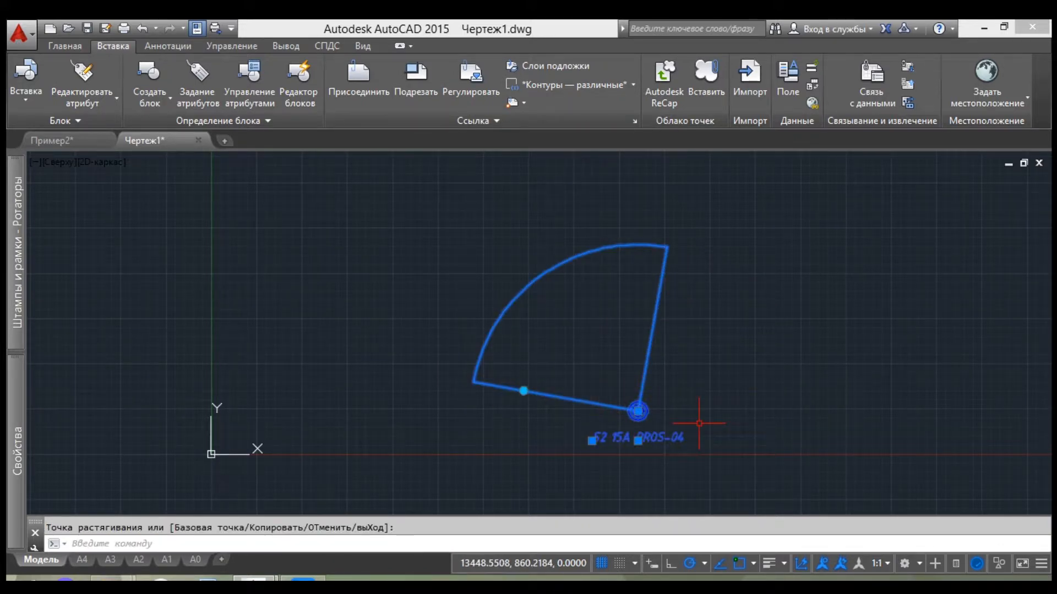
{"action": "scroll", "coordinate": [663, 464], "scroll_direction": "up", "scroll_amount": 2}
{"action": "scroll", "coordinate": [640, 437], "scroll_direction": "down", "scroll_amount": 4}
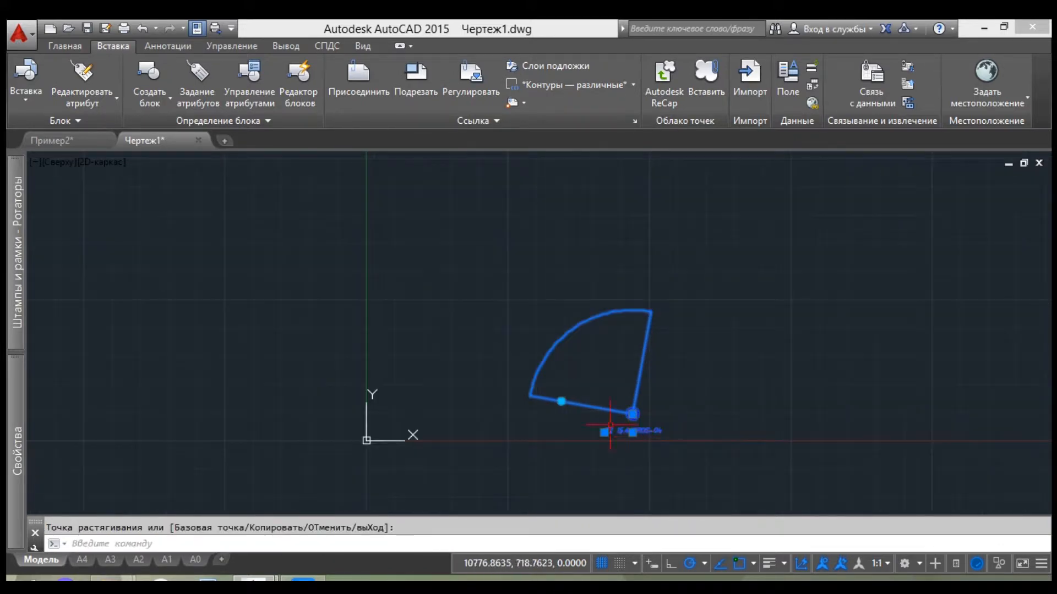
{"action": "left_click", "coordinate": [633, 414]}
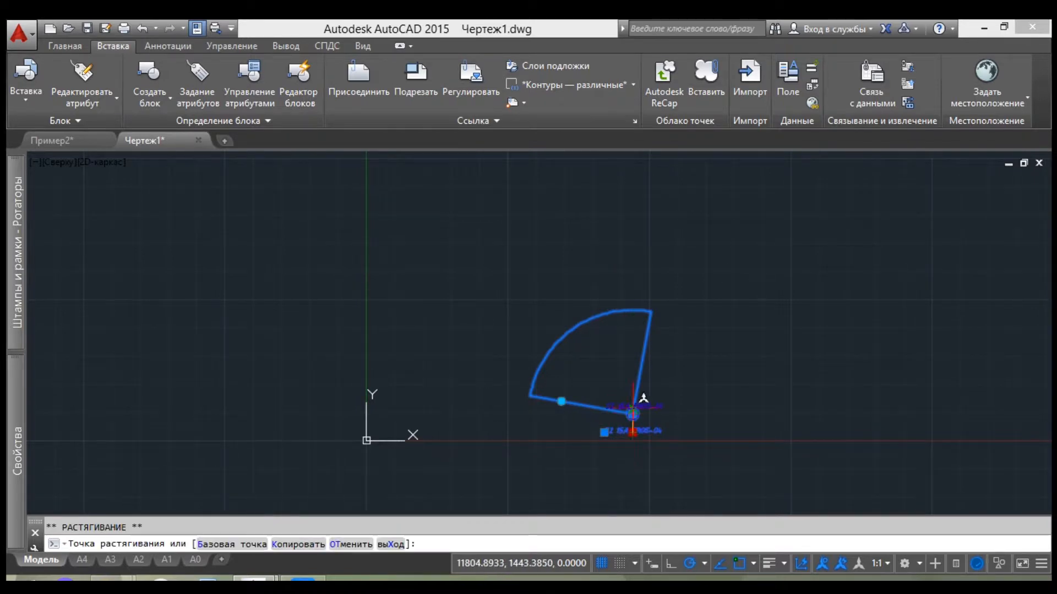
{"action": "scroll", "coordinate": [643, 398], "scroll_direction": "up", "scroll_amount": 3}
{"action": "key", "text": "Escape"}
Change the placed sprinkler's ФОРСУНКА attribute value to S1 15A PROS-04
{"action": "double_click", "coordinate": [598, 400]}
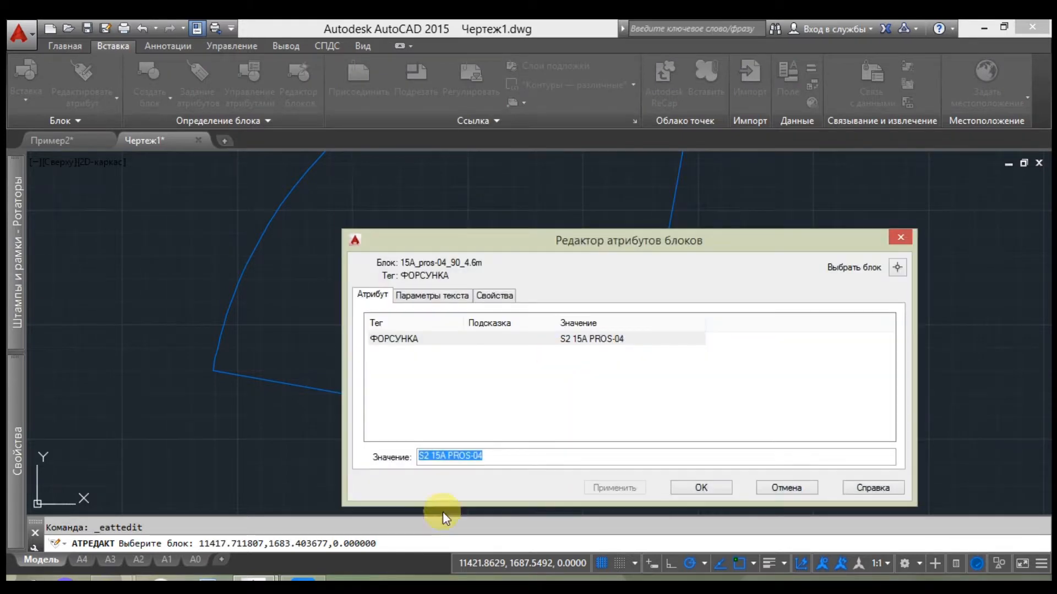
{"action": "left_click", "coordinate": [449, 456]}
{"action": "left_click_drag", "start_coordinate": [471, 458], "coordinate": [481, 461]}
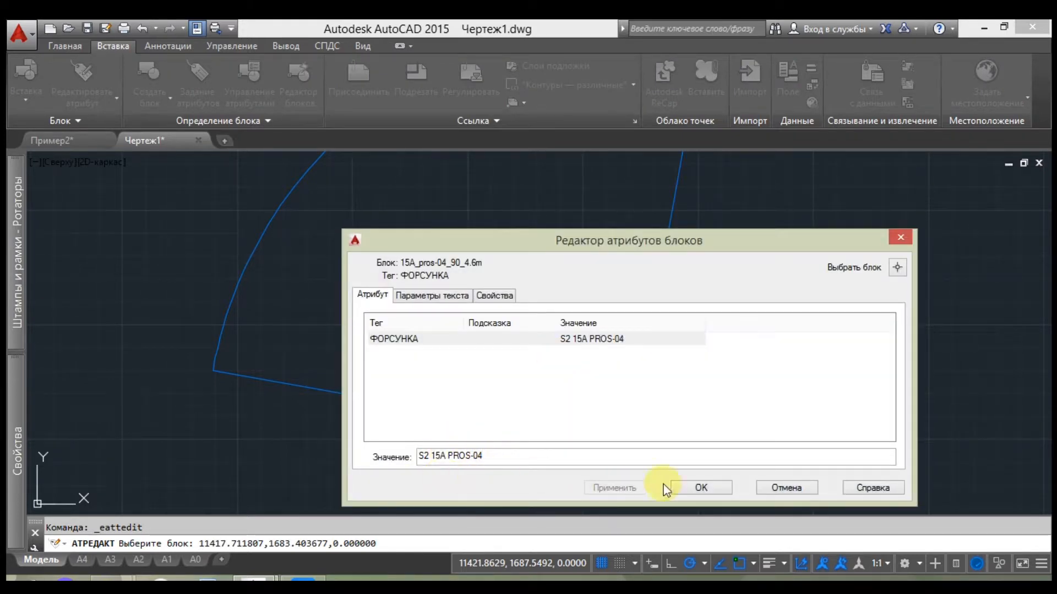
{"action": "left_click", "coordinate": [425, 456]}
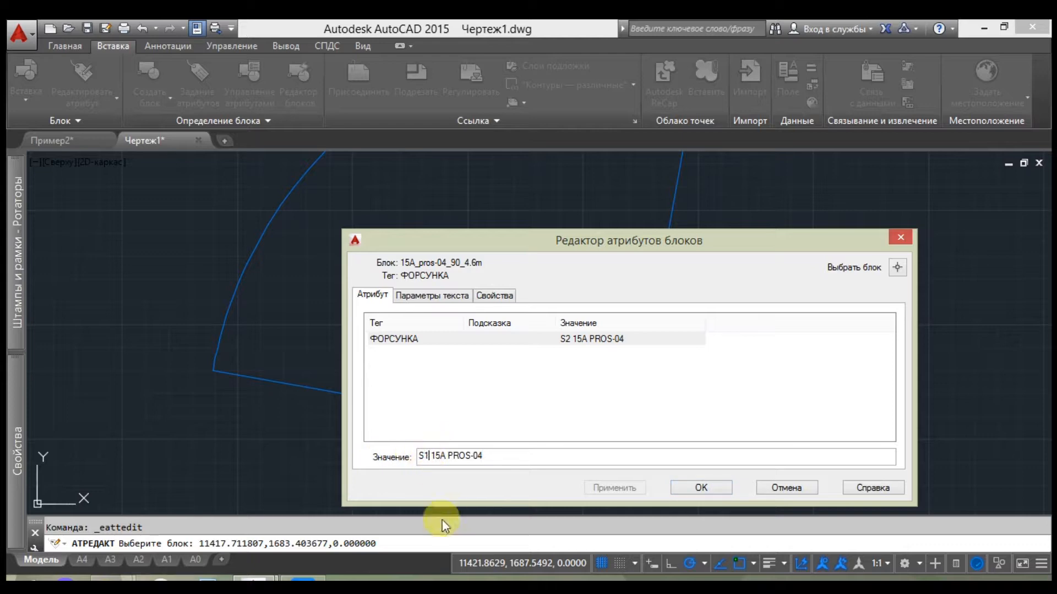
{"action": "left_click", "coordinate": [699, 488]}
{"action": "scroll", "coordinate": [578, 359], "scroll_direction": "down", "scroll_amount": 5}
{"action": "key", "text": "Escape"}
Open the placed sprinkler block's definition in the Block Editor
{"action": "left_click", "coordinate": [613, 404]}
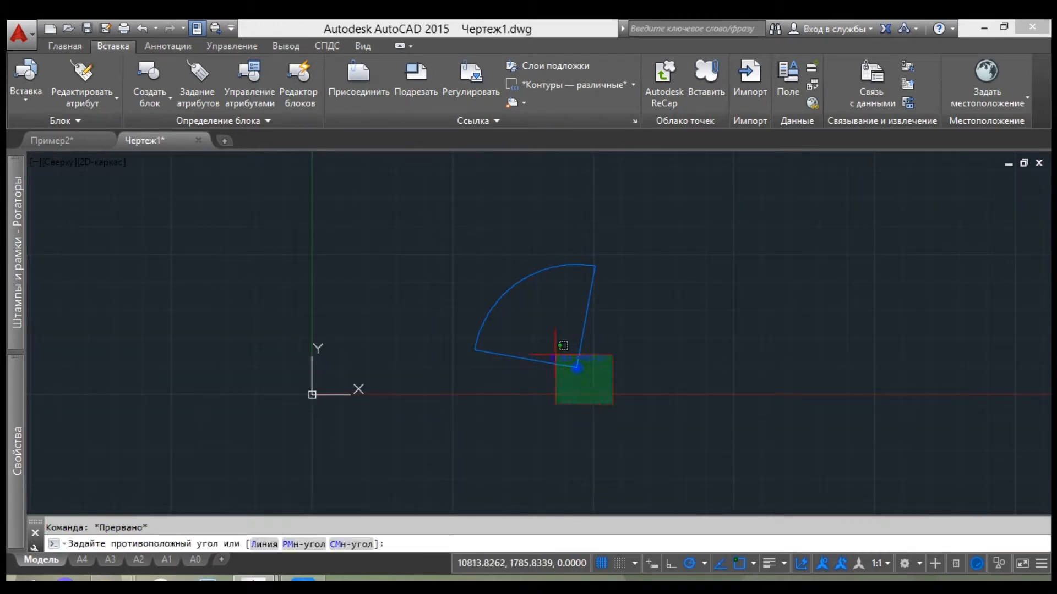
{"action": "left_click", "coordinate": [556, 354]}
{"action": "key", "text": "Escape"}
{"action": "scroll", "coordinate": [578, 363], "scroll_direction": "down", "scroll_amount": 3}
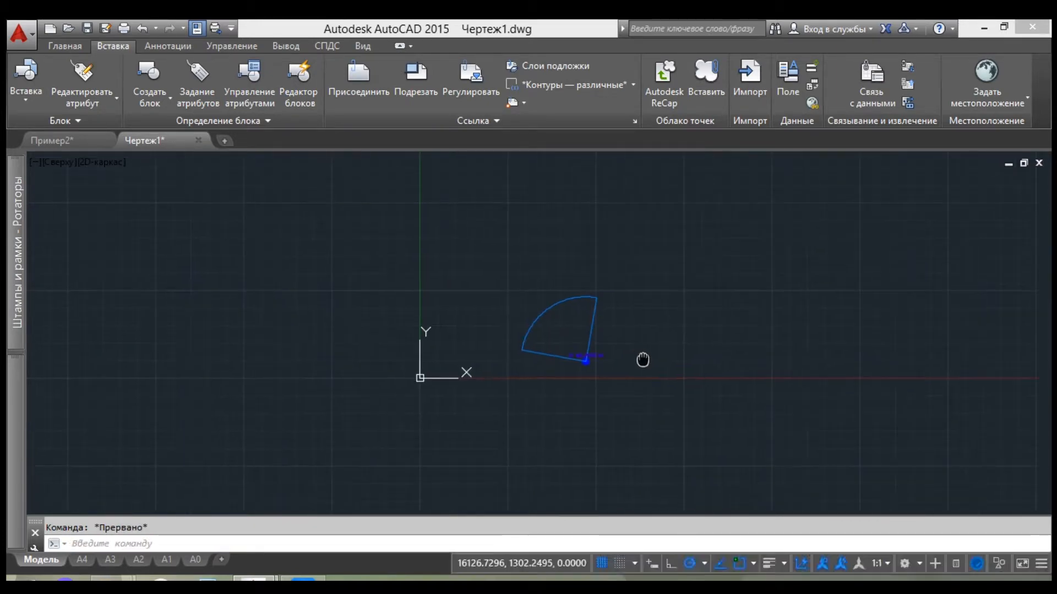
{"action": "left_click", "coordinate": [585, 359]}
{"action": "right_click", "coordinate": [587, 360]}
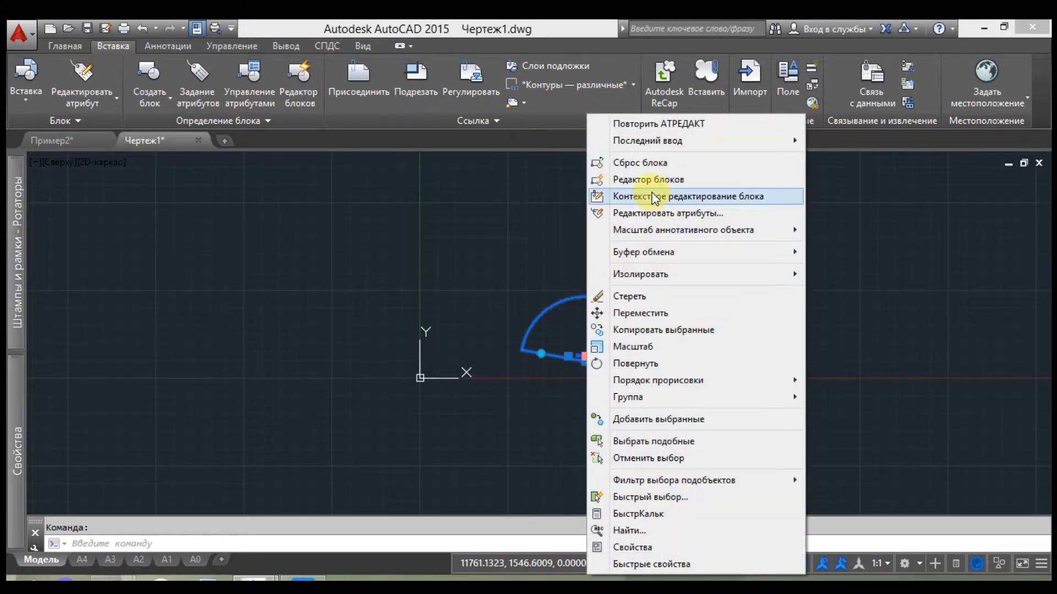
{"action": "left_click", "coordinate": [639, 179]}
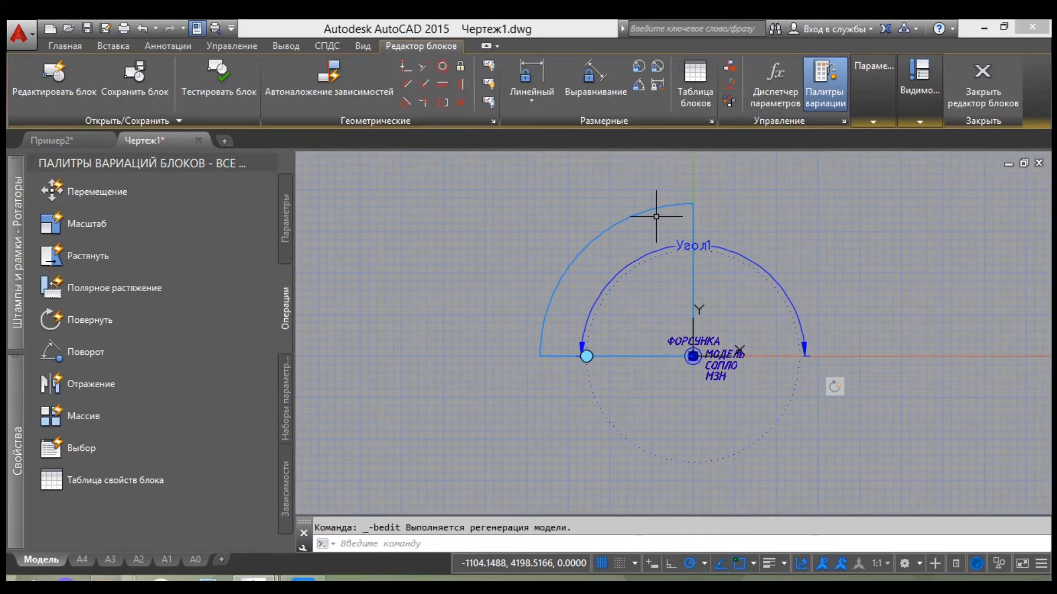
Rotate the sector's vertical edge line 90° clockwise about the sprinkler centre so it lies along the positive X axis
{"action": "scroll", "coordinate": [729, 306], "scroll_direction": "up", "scroll_amount": 2}
{"action": "scroll", "coordinate": [804, 368], "scroll_direction": "down", "scroll_amount": 3}
{"action": "scroll", "coordinate": [766, 341], "scroll_direction": "up", "scroll_amount": 1}
{"action": "left_click", "coordinate": [766, 341]}
{"action": "left_click", "coordinate": [722, 302]}
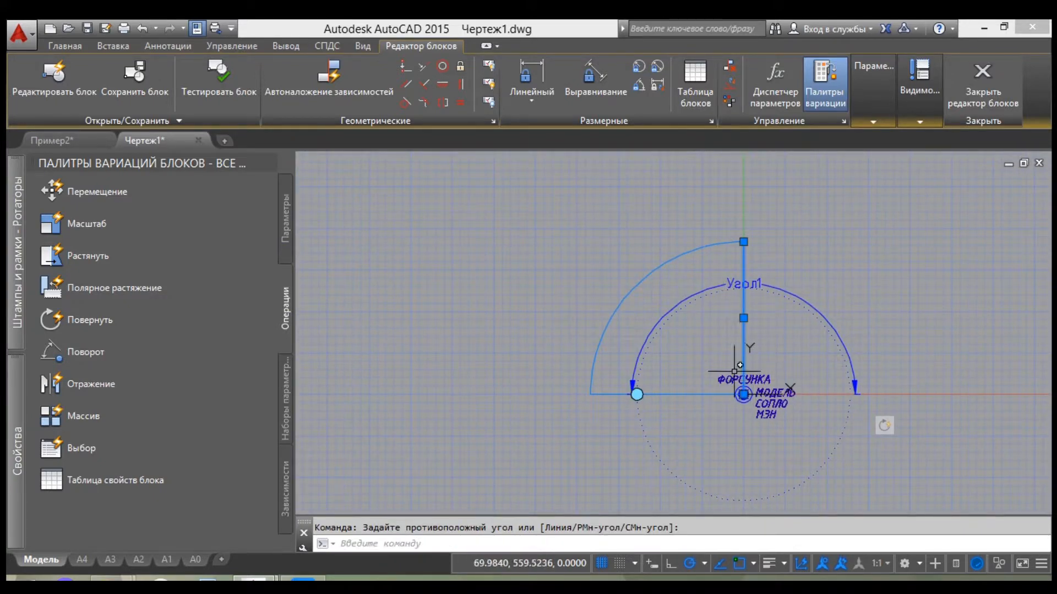
{"action": "scroll", "coordinate": [734, 494], "scroll_direction": "up", "scroll_amount": 3}
{"action": "middle_click_drag", "start_coordinate": [739, 330], "coordinate": [597, 472]}
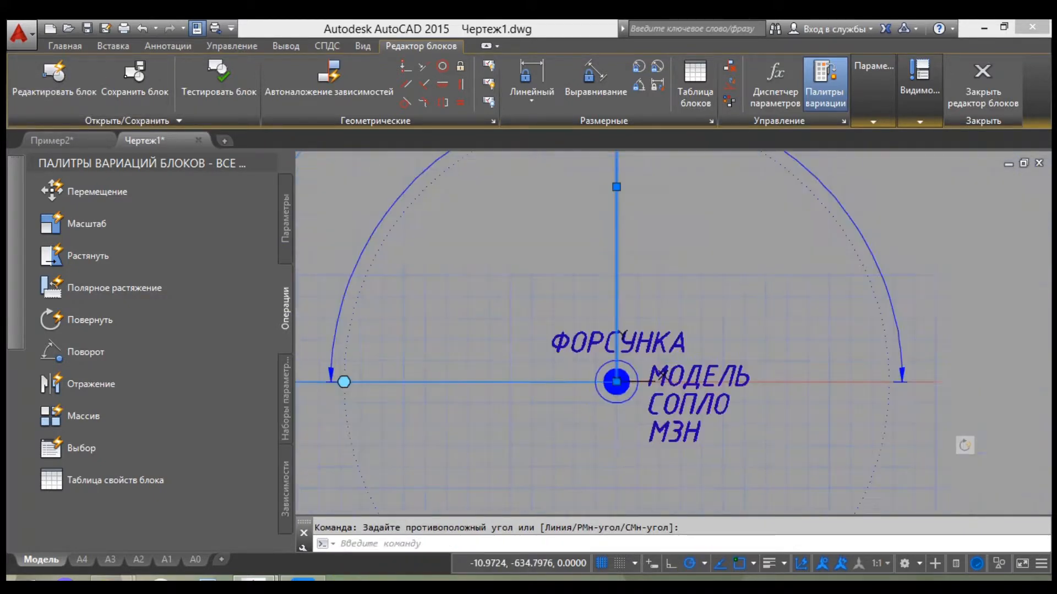
{"action": "left_click", "coordinate": [616, 382]}
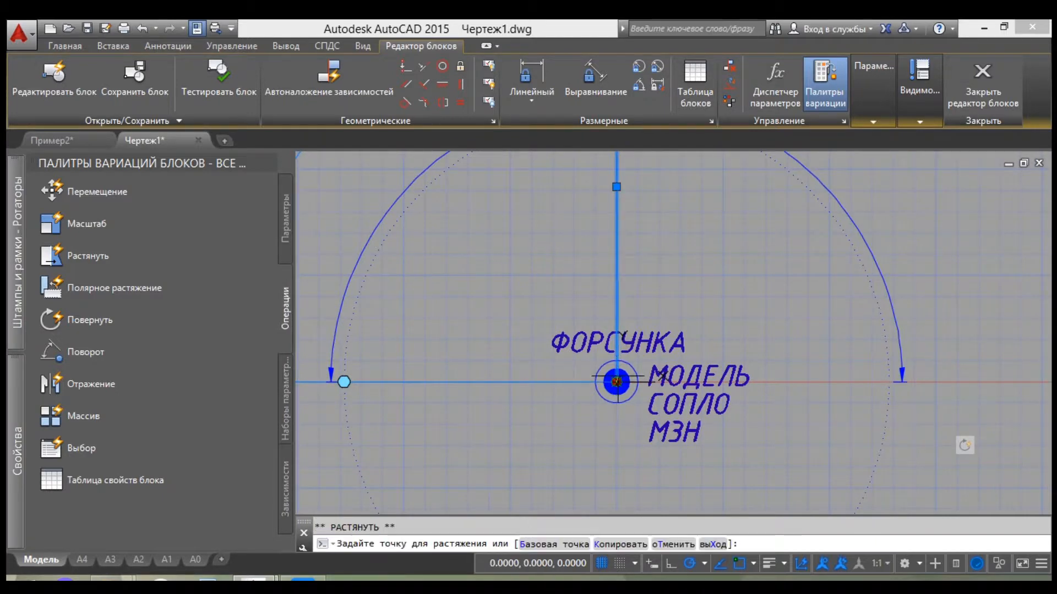
{"action": "key", "text": "space"}
{"action": "key", "text": "space"}
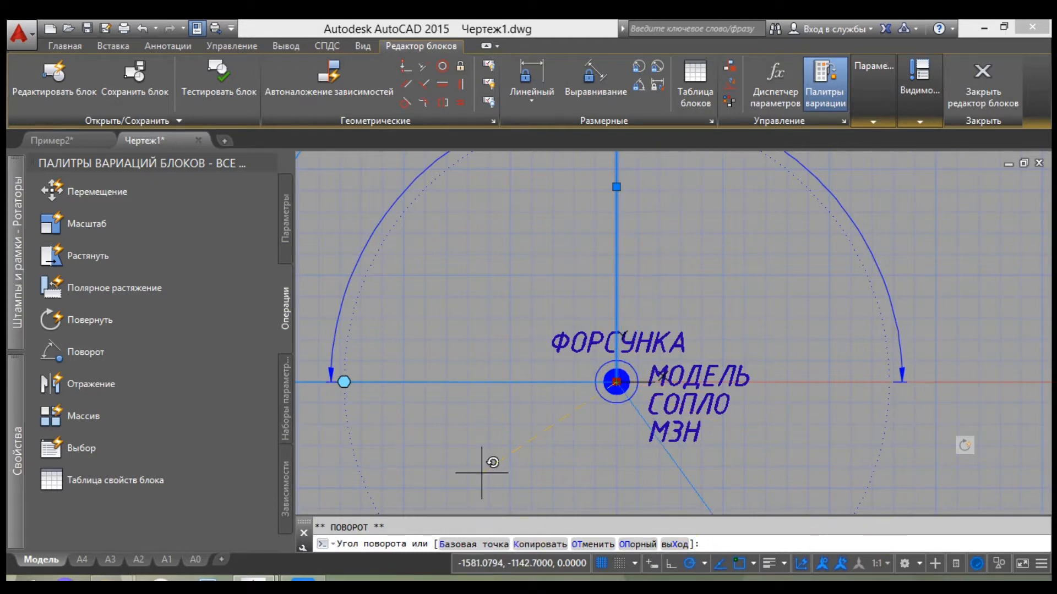
{"action": "middle_click_drag", "start_coordinate": [552, 401], "coordinate": [590, 272]}
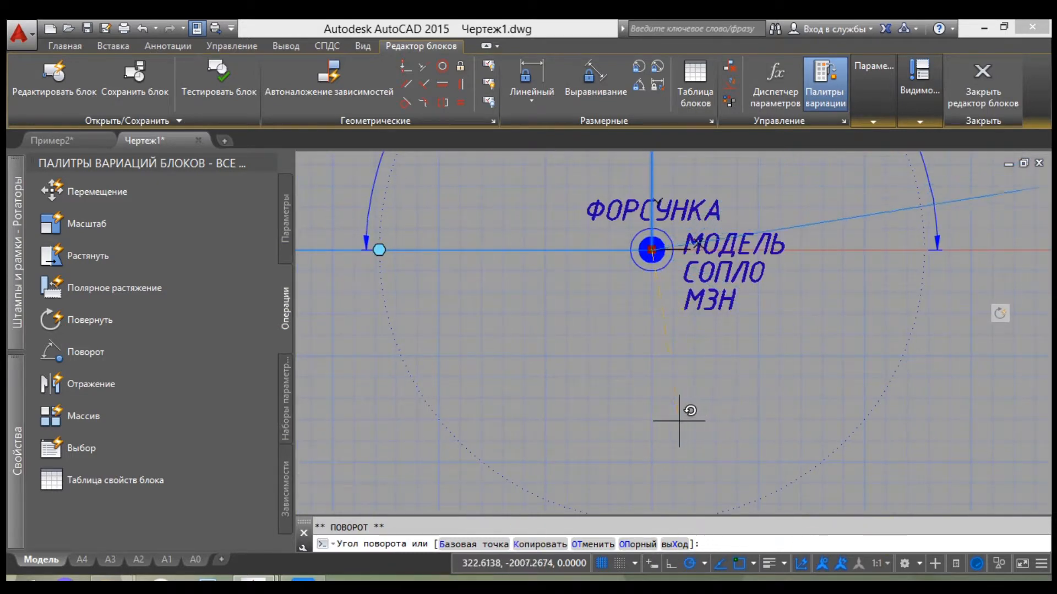
{"action": "key", "text": "Escape"}
{"action": "scroll", "coordinate": [811, 373], "scroll_direction": "down", "scroll_amount": 5}
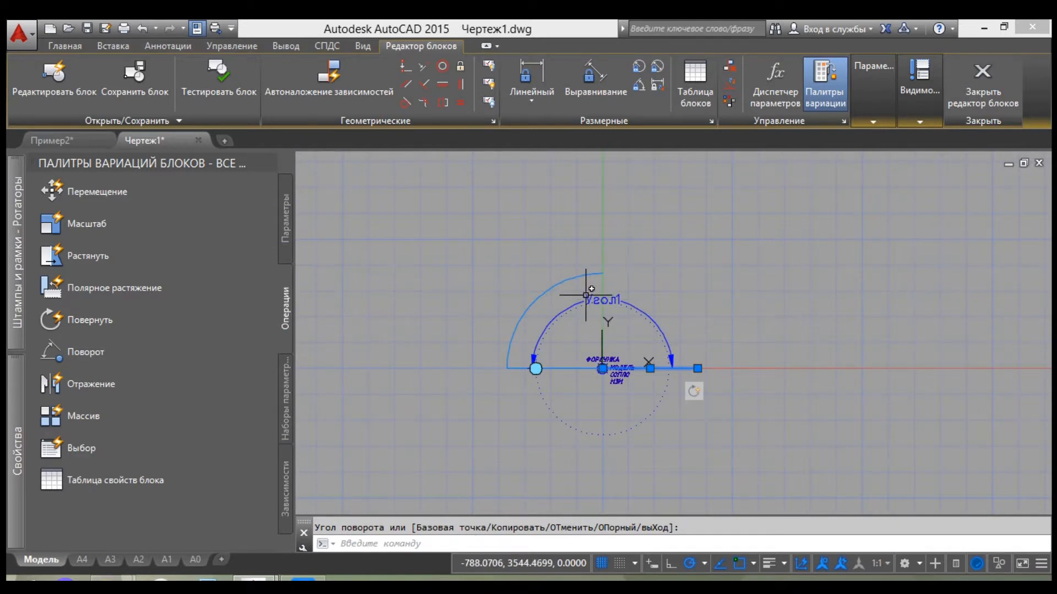
{"action": "key", "text": "Escape"}
Stretch the upper end of the spray arc to the rotated edge line's outer endpoint, forming a 180° sector
{"action": "left_click", "coordinate": [575, 280]}
{"action": "left_click", "coordinate": [543, 292]}
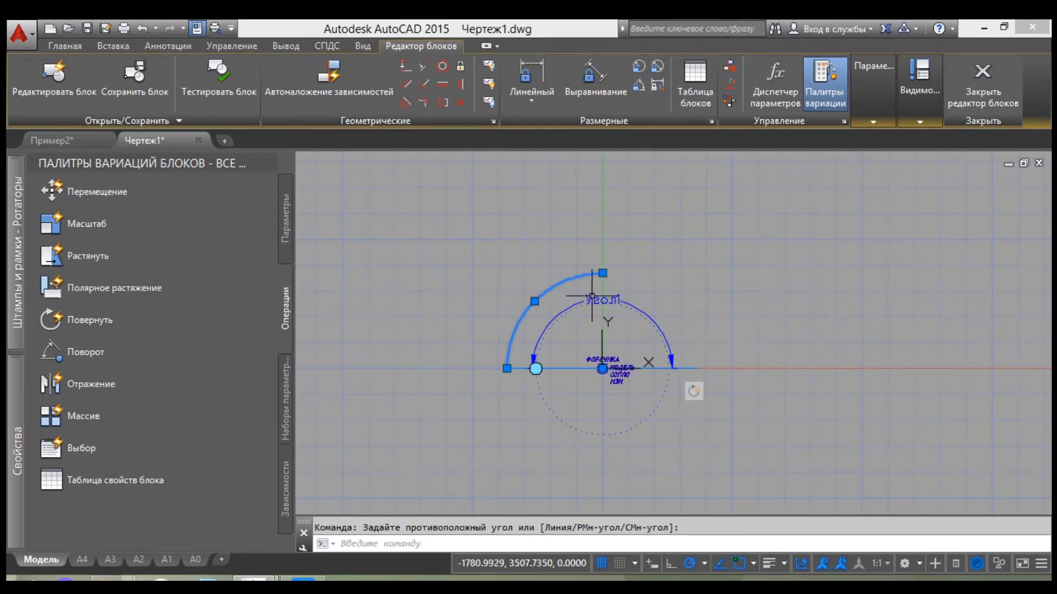
{"action": "left_click", "coordinate": [603, 272]}
{"action": "scroll", "coordinate": [685, 336], "scroll_direction": "up", "scroll_amount": 4}
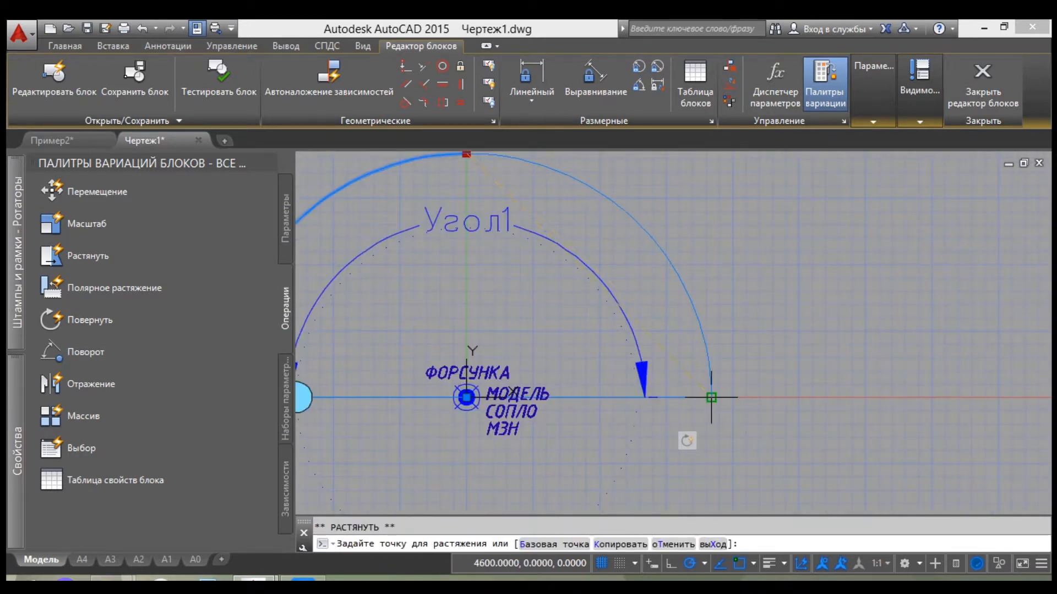
{"action": "scroll", "coordinate": [714, 402], "scroll_direction": "down", "scroll_amount": 2}
{"action": "key", "text": "Escape"}
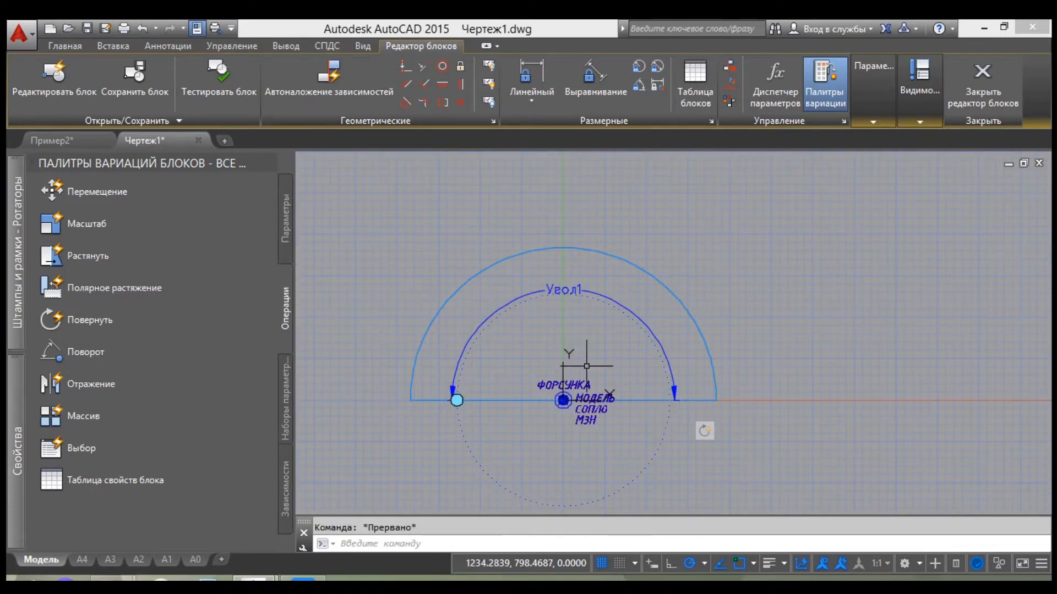
Set the default value of the МЗН attribute definition to 0,43
{"action": "scroll", "coordinate": [583, 369], "scroll_direction": "up", "scroll_amount": 2}
{"action": "middle_click_drag", "start_coordinate": [684, 437], "coordinate": [809, 394]}
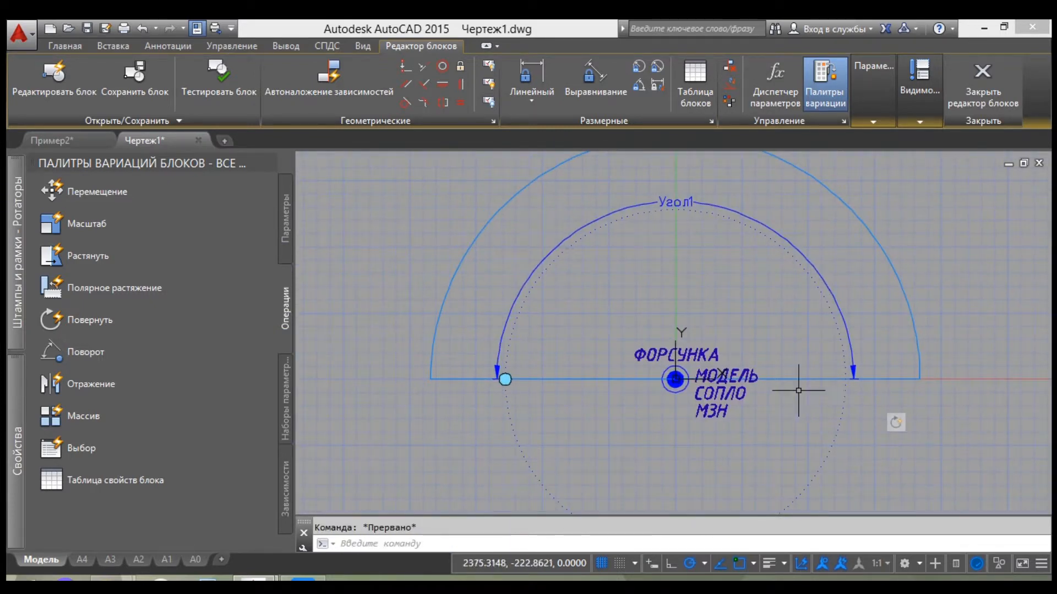
{"action": "scroll", "coordinate": [707, 368], "scroll_direction": "up", "scroll_amount": 2}
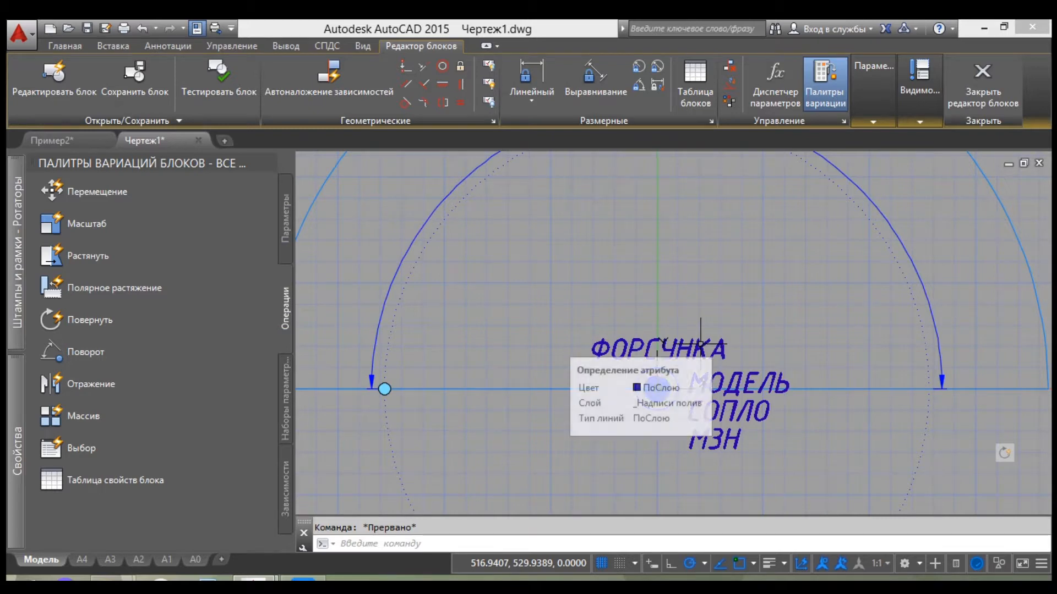
{"action": "left_click", "coordinate": [11, 502]}
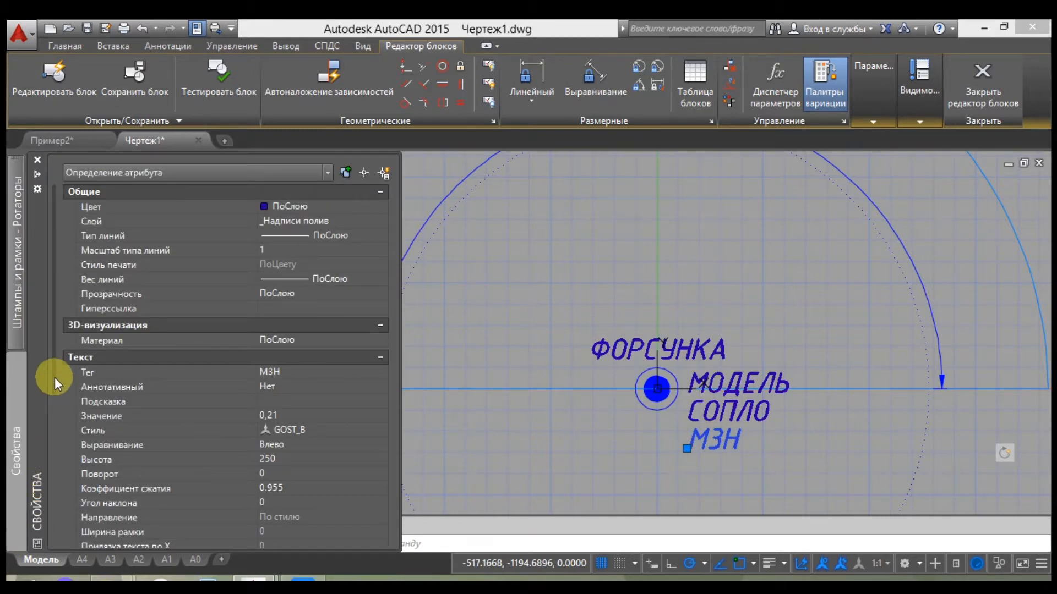
{"action": "left_click", "coordinate": [322, 416]}
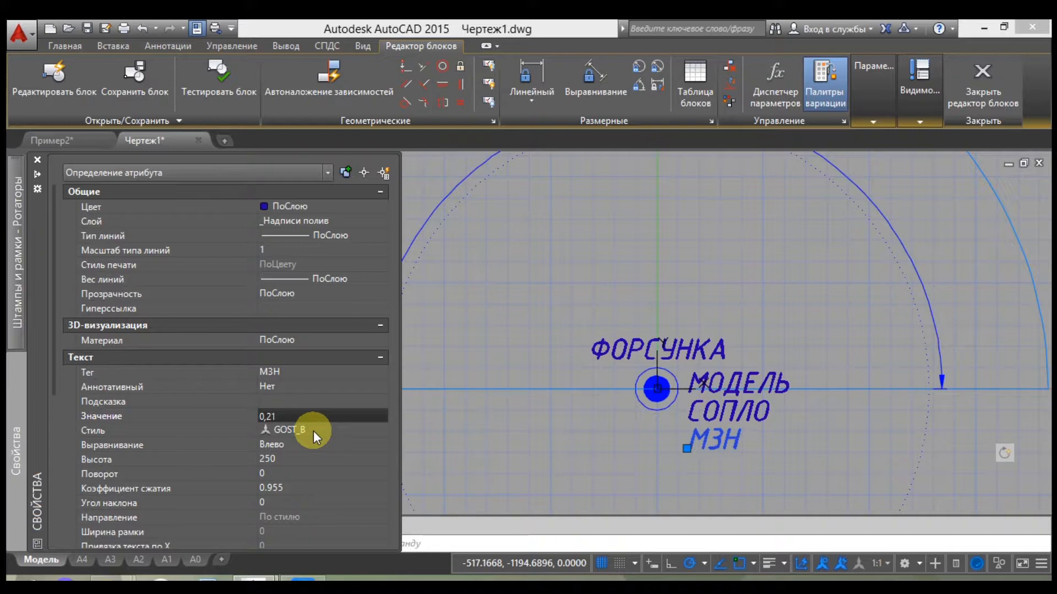
{"action": "key", "text": "BackSpace"}
{"action": "key", "text": "BackSpace"}
{"action": "type", "text": "43"}
{"action": "left_click", "coordinate": [312, 431]}
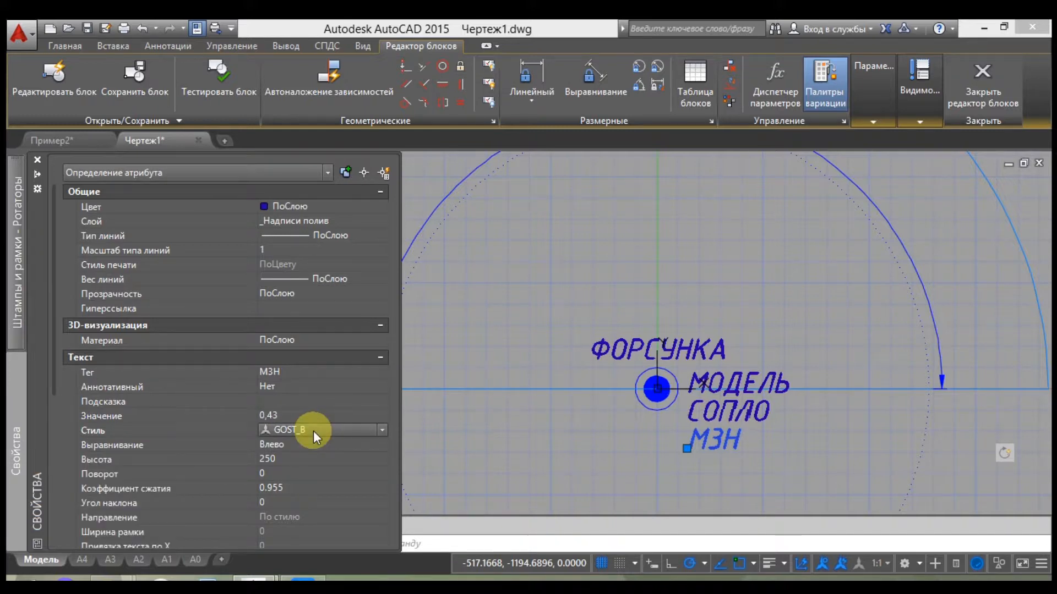
Save the edited sprinkler block as a new block named 15A_pros-04_180_4.6m
{"action": "scroll", "coordinate": [681, 373], "scroll_direction": "down", "scroll_amount": 2}
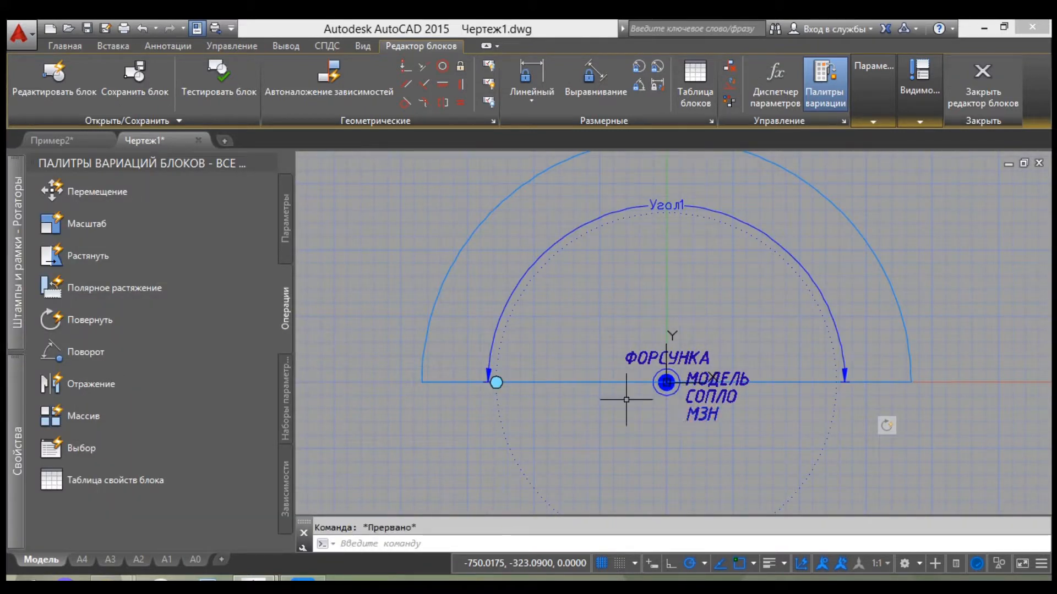
{"action": "left_click", "coordinate": [143, 96]}
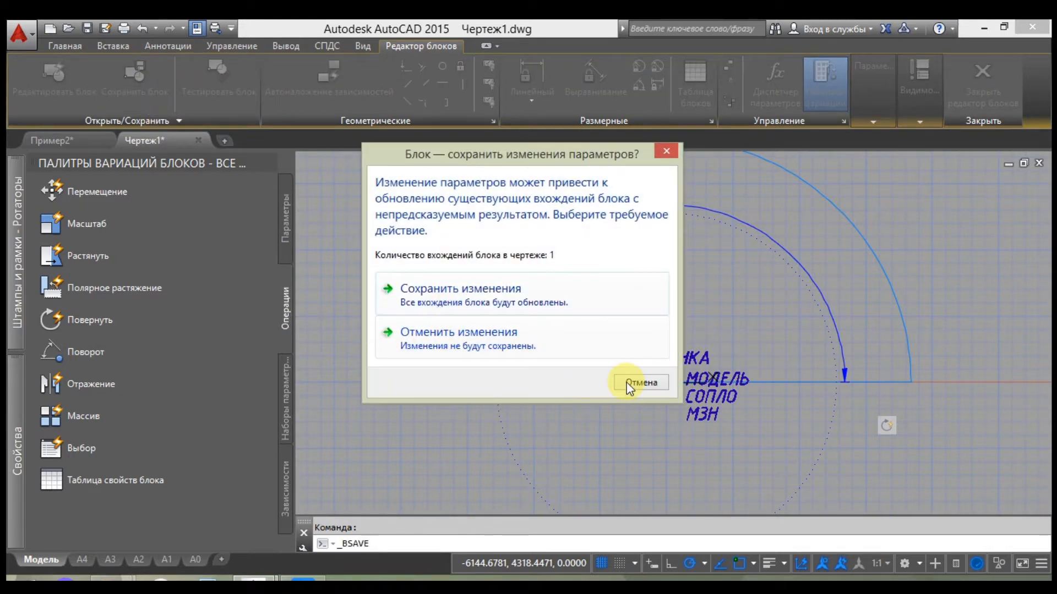
{"action": "left_click", "coordinate": [484, 291]}
{"action": "left_click", "coordinate": [175, 120]}
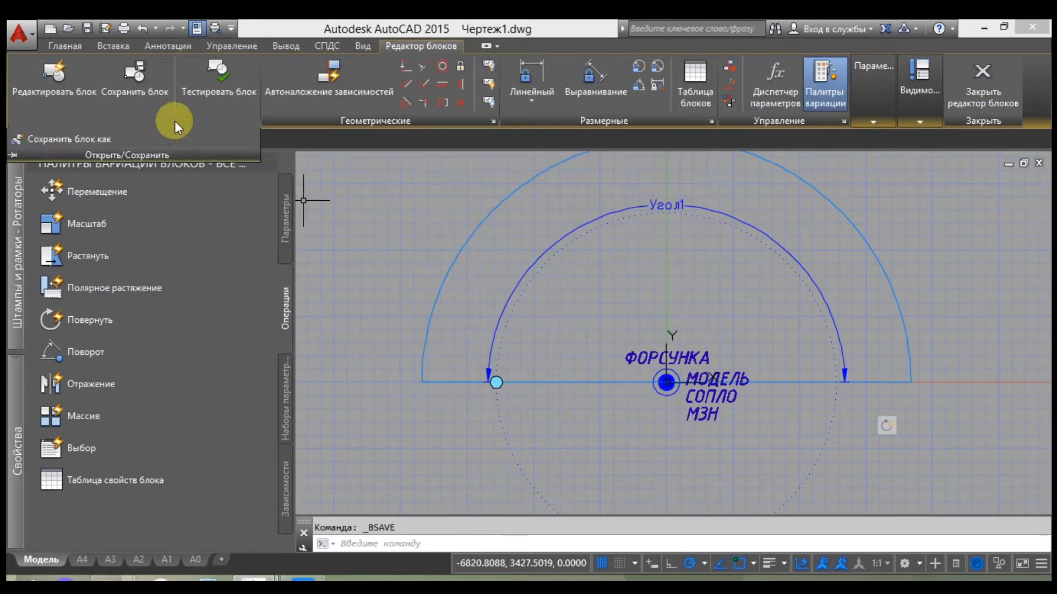
{"action": "left_click", "coordinate": [84, 140]}
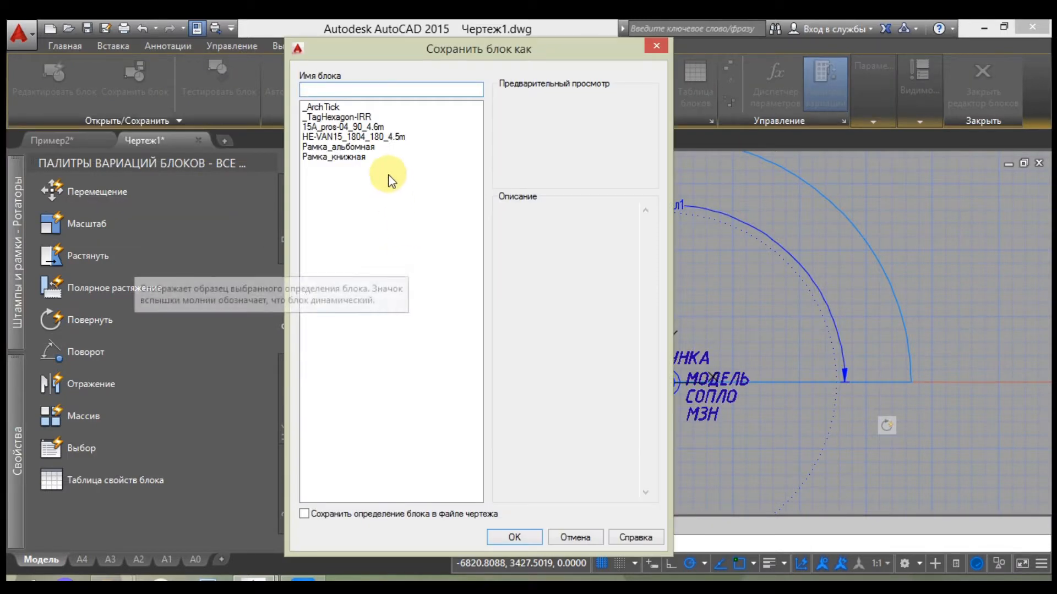
{"action": "left_click", "coordinate": [379, 127]}
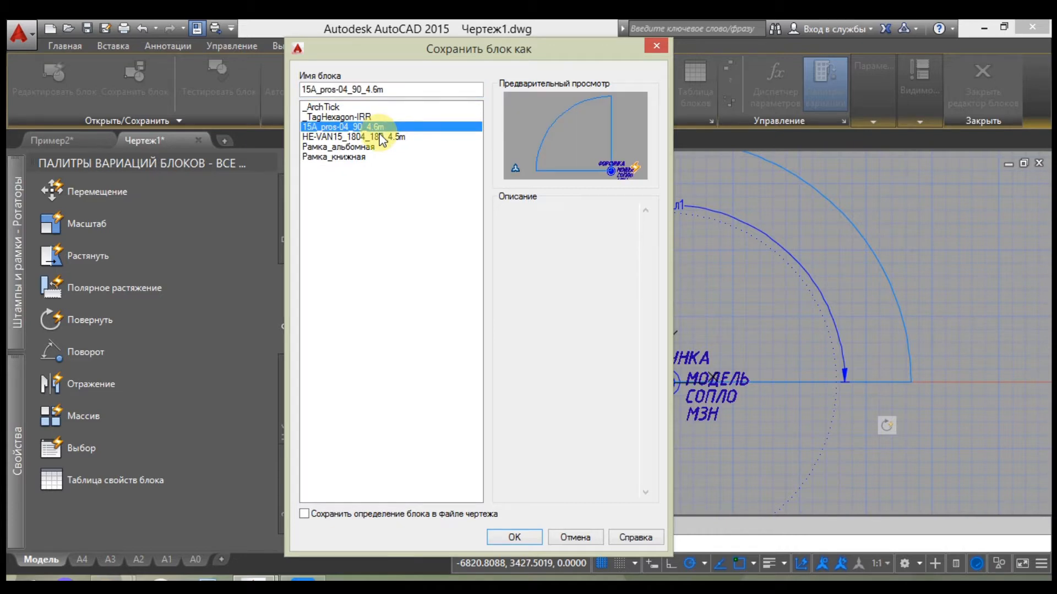
{"action": "left_click", "coordinate": [380, 138]}
{"action": "left_click", "coordinate": [362, 128]}
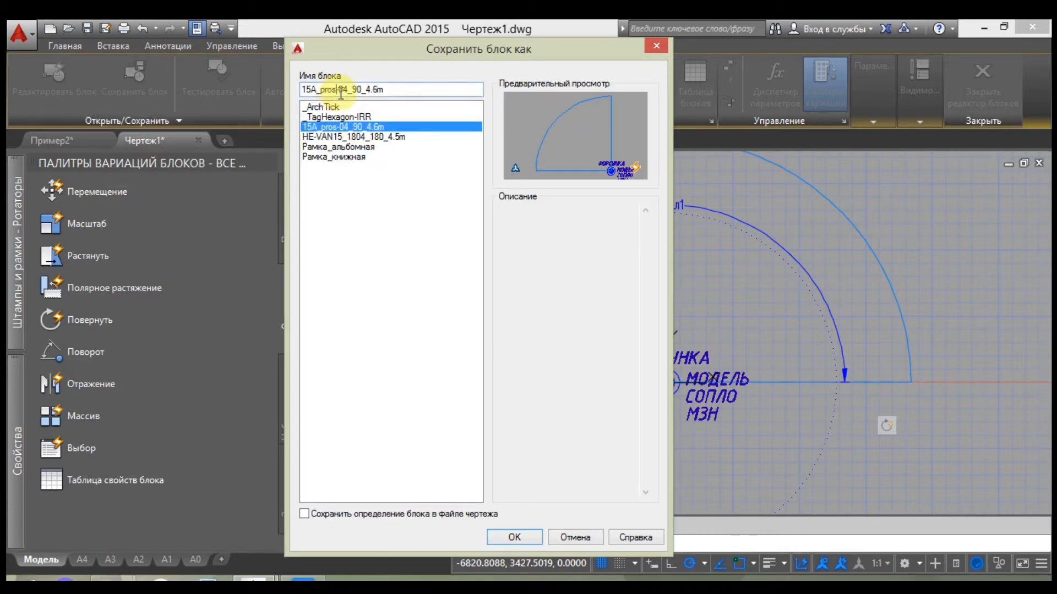
{"action": "key", "text": "BackSpace"}
{"action": "key", "text": "BackSpace"}
{"action": "type", "text": "180"}
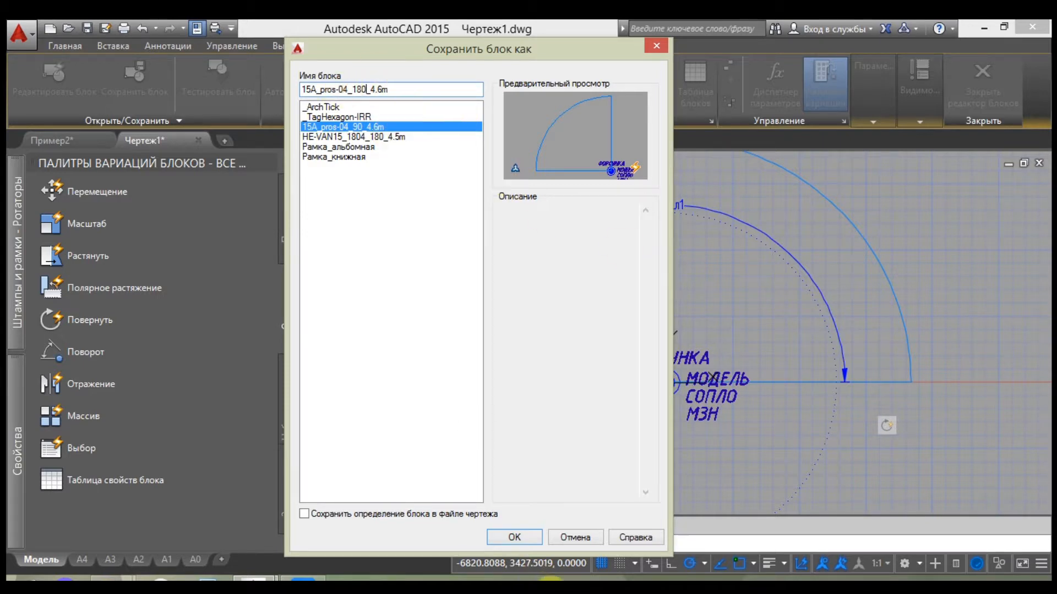
{"action": "left_click", "coordinate": [512, 537]}
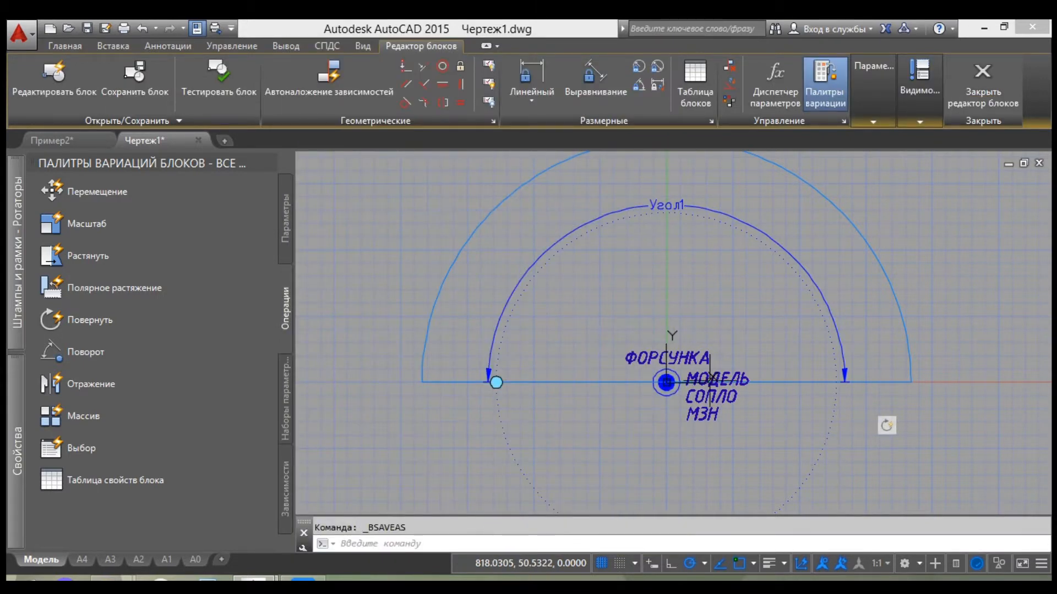
Change the colour of the sprinkler's centre circle and its filled inner disc to yellow
{"action": "scroll", "coordinate": [716, 397], "scroll_direction": "down", "scroll_amount": 2}
{"action": "scroll", "coordinate": [717, 397], "scroll_direction": "up", "scroll_amount": 2}
{"action": "scroll", "coordinate": [605, 352], "scroll_direction": "up", "scroll_amount": 4}
{"action": "middle_click_drag", "start_coordinate": [777, 442], "coordinate": [664, 424]}
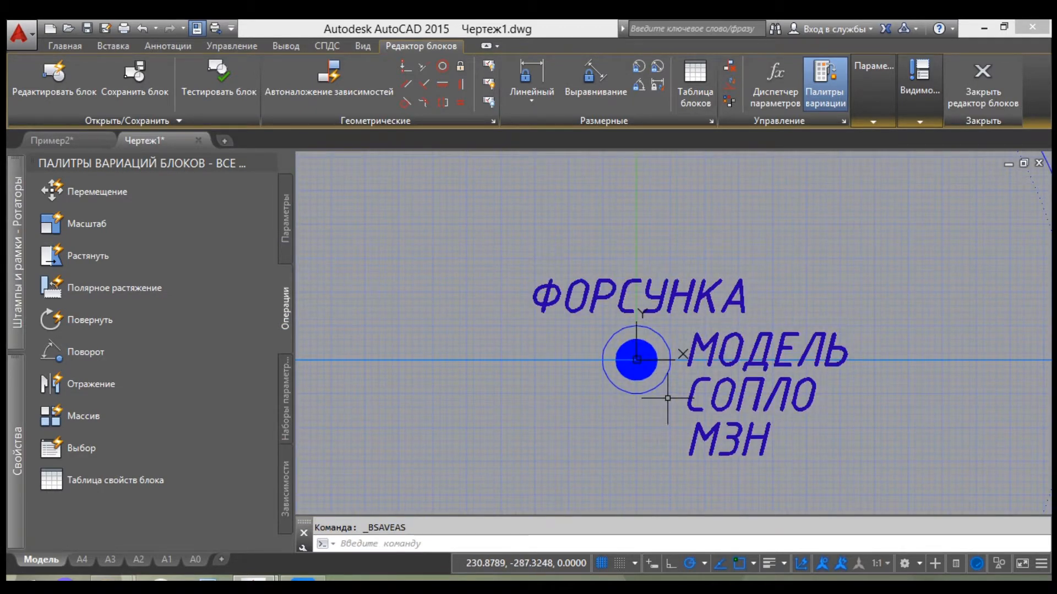
{"action": "left_click", "coordinate": [65, 46]}
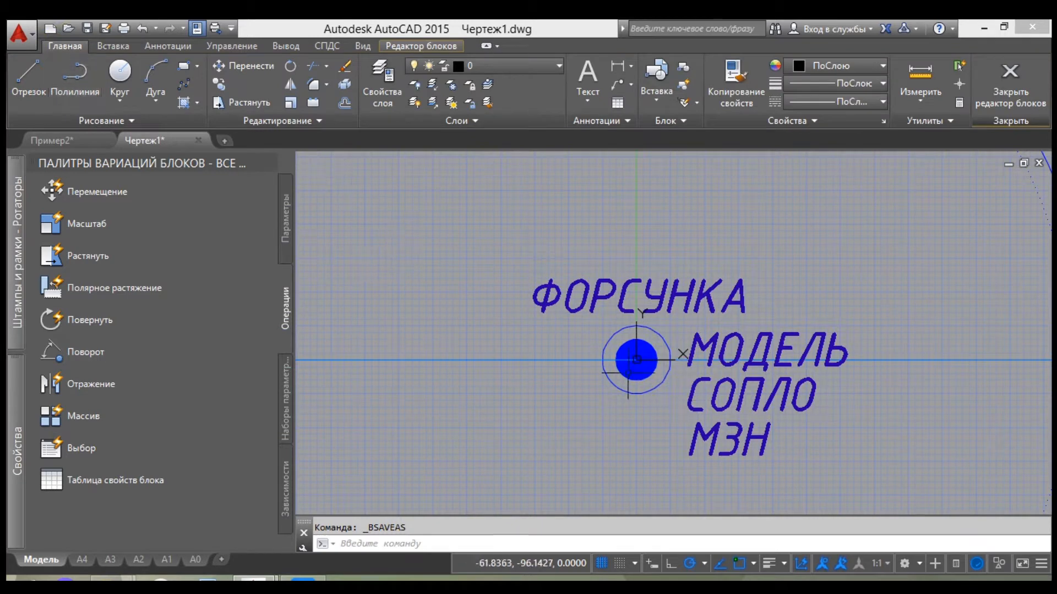
{"action": "scroll", "coordinate": [636, 388], "scroll_direction": "up", "scroll_amount": 2}
{"action": "left_click", "coordinate": [662, 420]}
{"action": "left_click", "coordinate": [615, 369]}
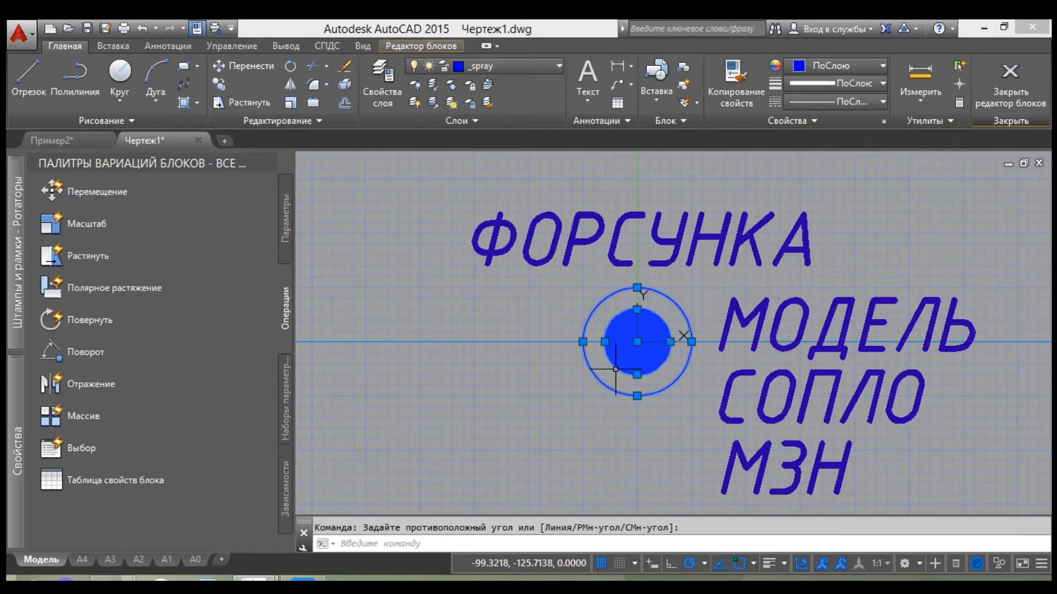
{"action": "left_click", "coordinate": [861, 67]}
{"action": "left_click", "coordinate": [768, 221]}
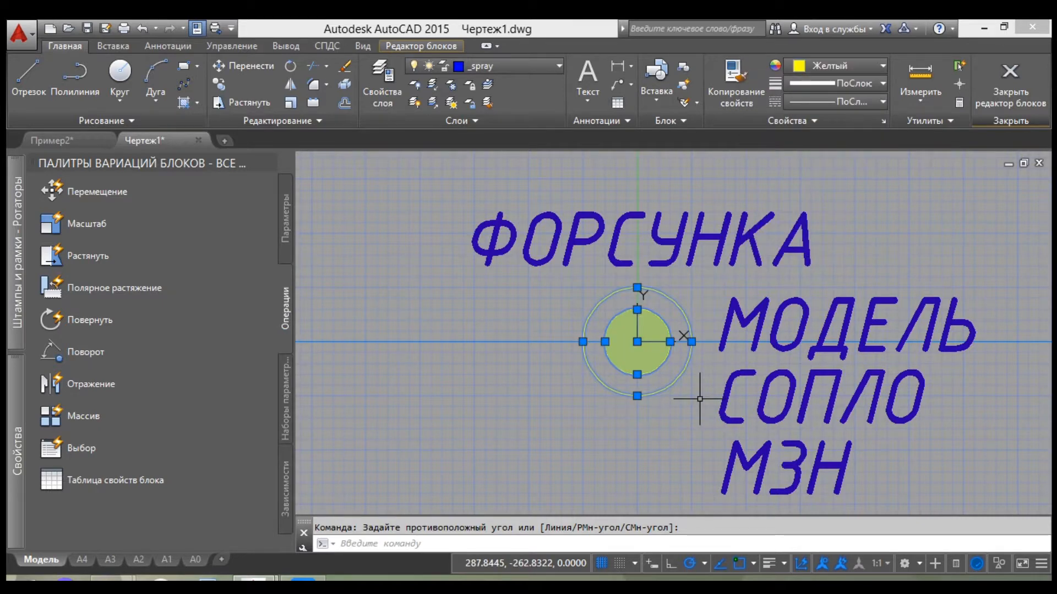
{"action": "key", "text": "Escape"}
{"action": "scroll", "coordinate": [790, 346], "scroll_direction": "up", "scroll_amount": 2}
{"action": "scroll", "coordinate": [834, 345], "scroll_direction": "down", "scroll_amount": 2}
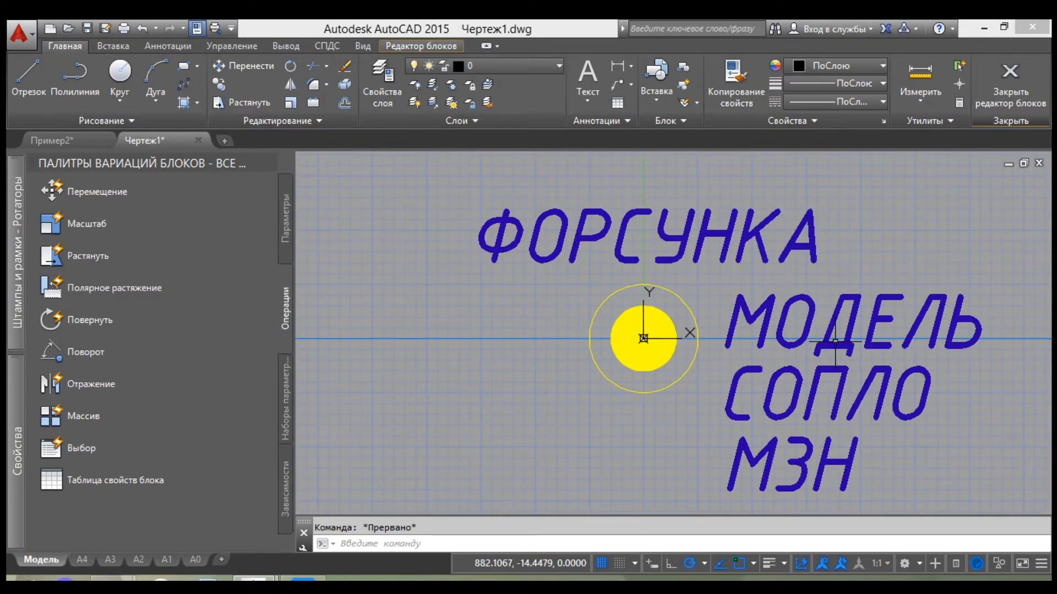
Set the default value of the ФОРСУНКА attribute definition to S1 15A PROS-12
{"action": "left_click", "coordinate": [737, 231]}
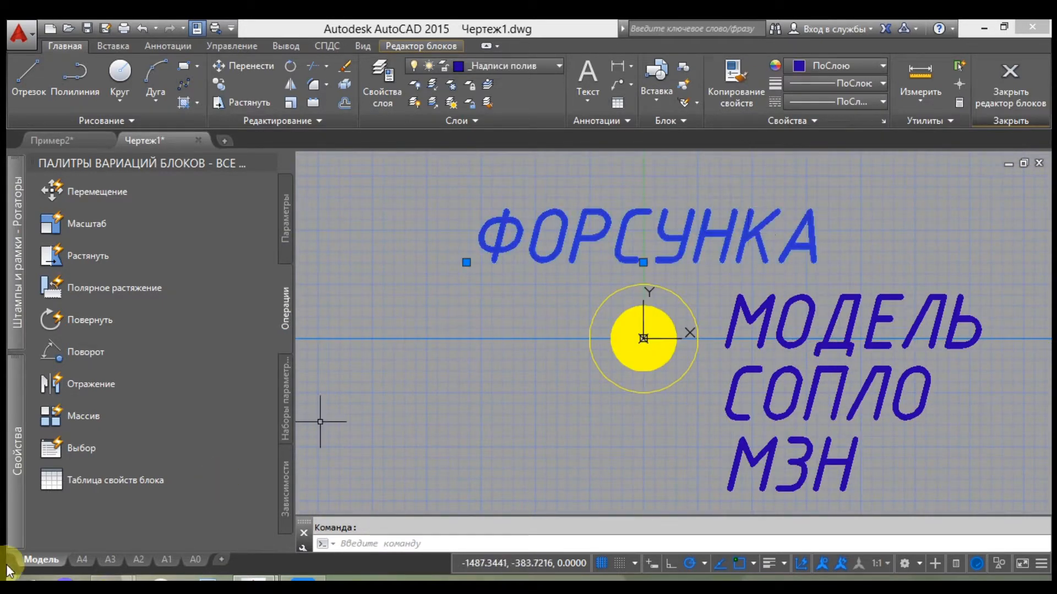
{"action": "mouse_move", "coordinate": [16, 457]}
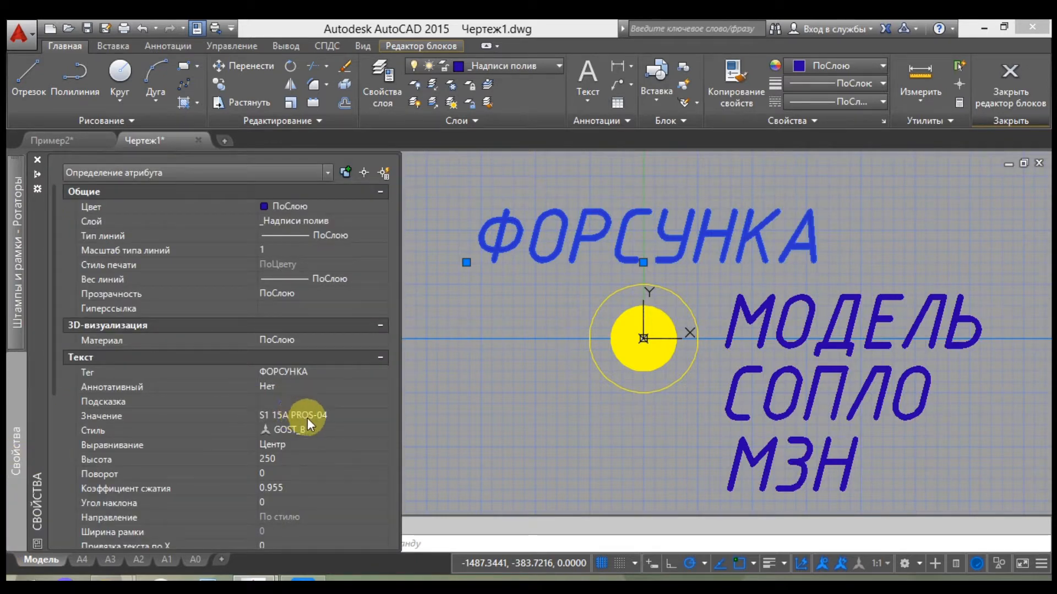
{"action": "left_click", "coordinate": [304, 418]}
{"action": "left_click_drag", "start_coordinate": [327, 417], "coordinate": [319, 428]}
{"action": "key", "text": "BackSpace"}
{"action": "key", "text": "BackSpace"}
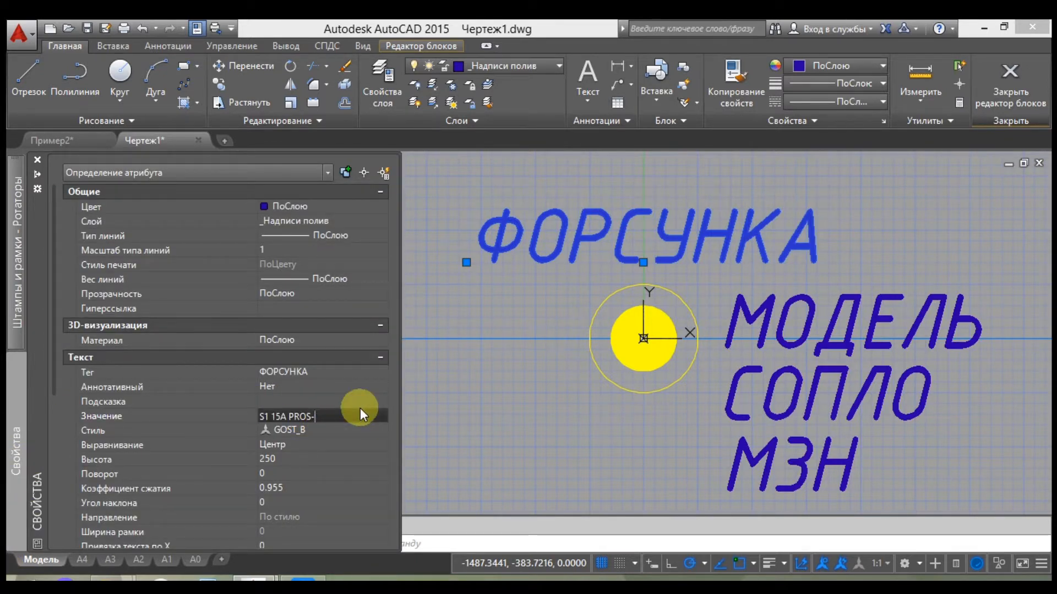
{"action": "type", "text": "12"}
{"action": "key", "text": "Return"}
{"action": "key", "text": "Escape"}
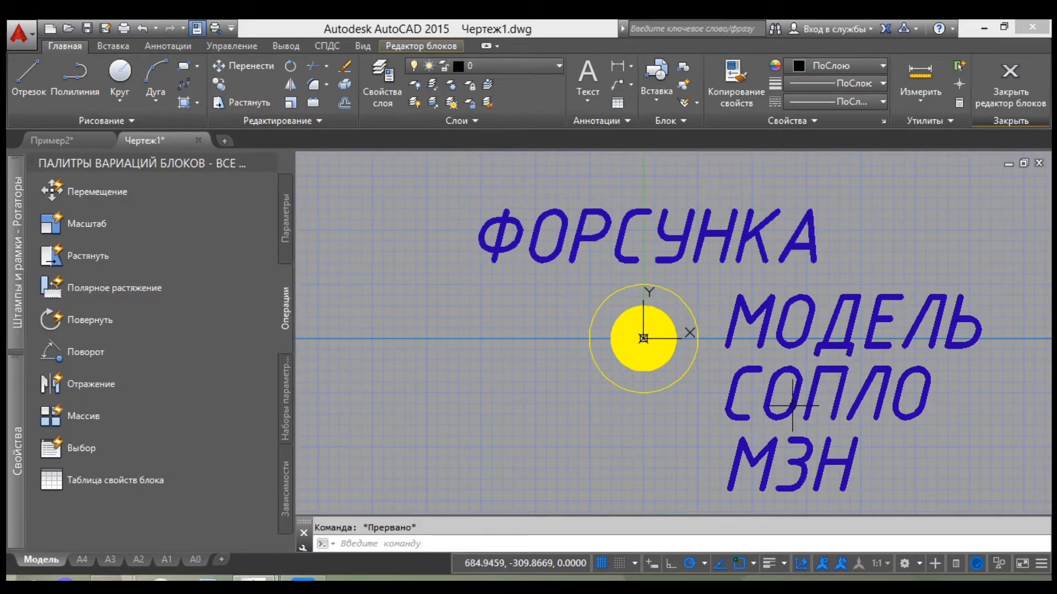
Set the default value of the МОДЕЛЬ attribute definition to Pros-12
{"action": "left_click", "coordinate": [792, 406]}
{"action": "key", "text": "Escape"}
{"action": "left_click", "coordinate": [834, 350]}
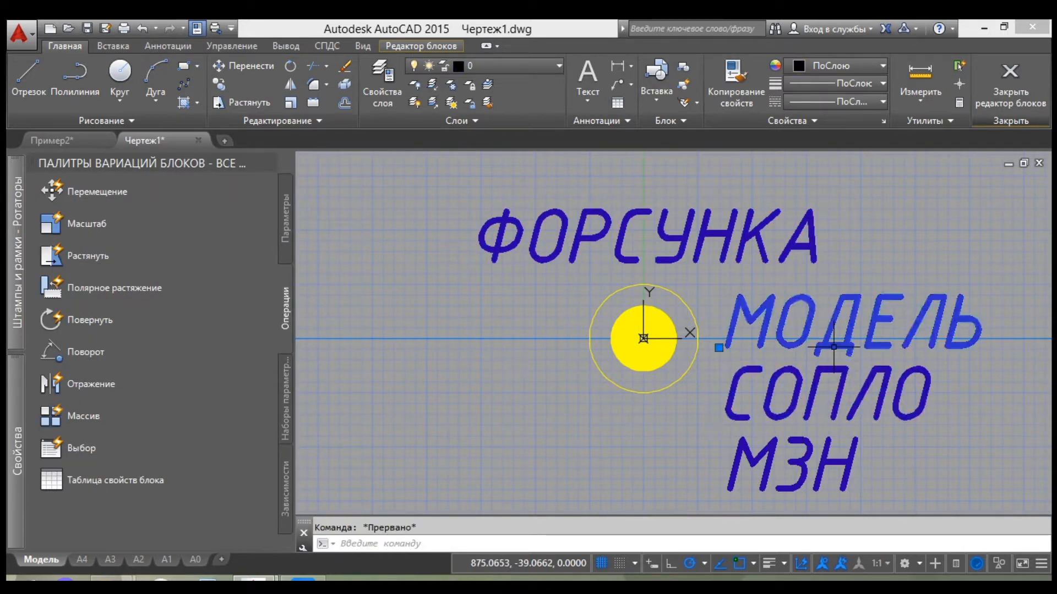
{"action": "mouse_move", "coordinate": [8, 434]}
{"action": "left_click", "coordinate": [326, 417]}
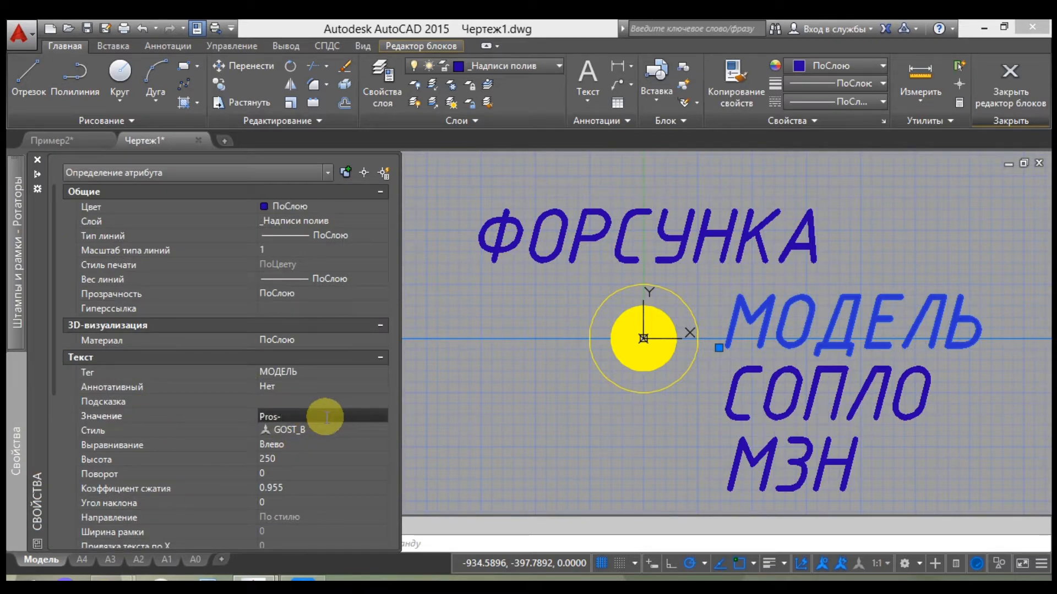
{"action": "type", "text": "12"}
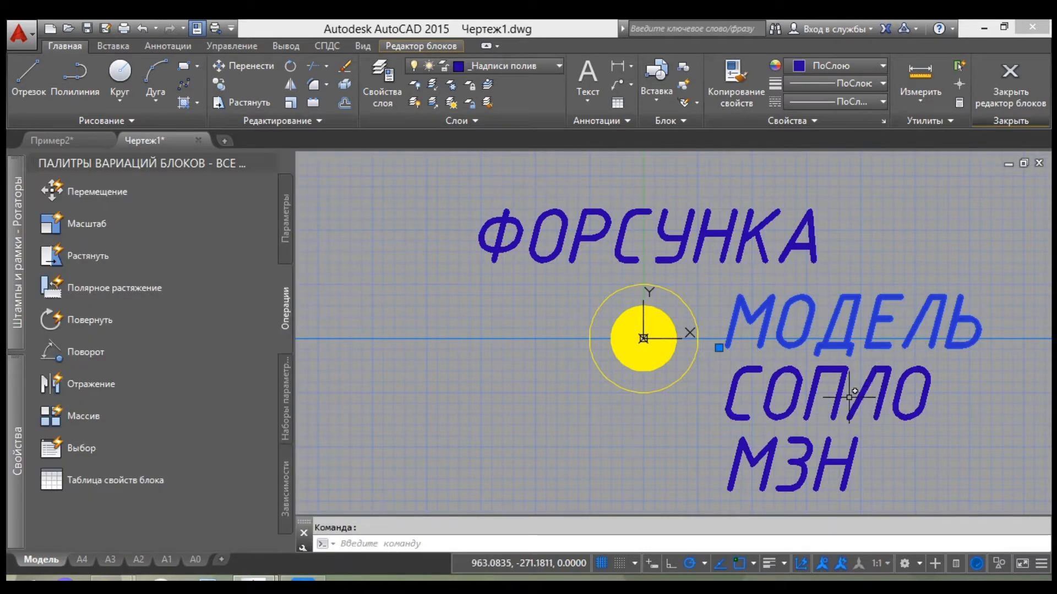
{"action": "key", "text": "Escape"}
Save the yellow sprinkler version as a new block named 15A_pros-12_180_4.6m
{"action": "scroll", "coordinate": [825, 392], "scroll_direction": "down", "scroll_amount": 4}
{"action": "scroll", "coordinate": [839, 427], "scroll_direction": "down", "scroll_amount": 3}
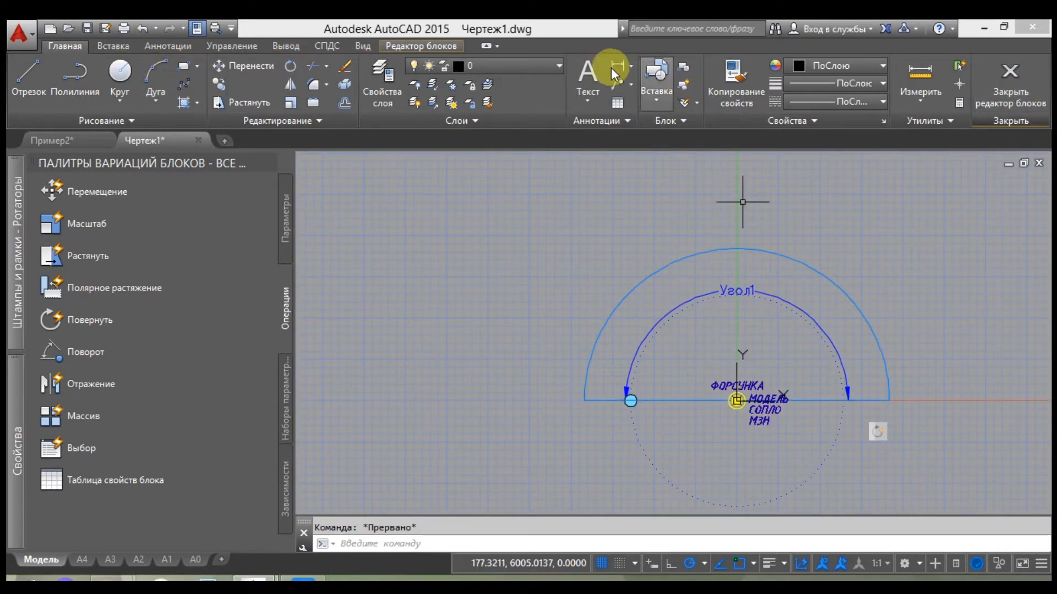
{"action": "left_click", "coordinate": [425, 44]}
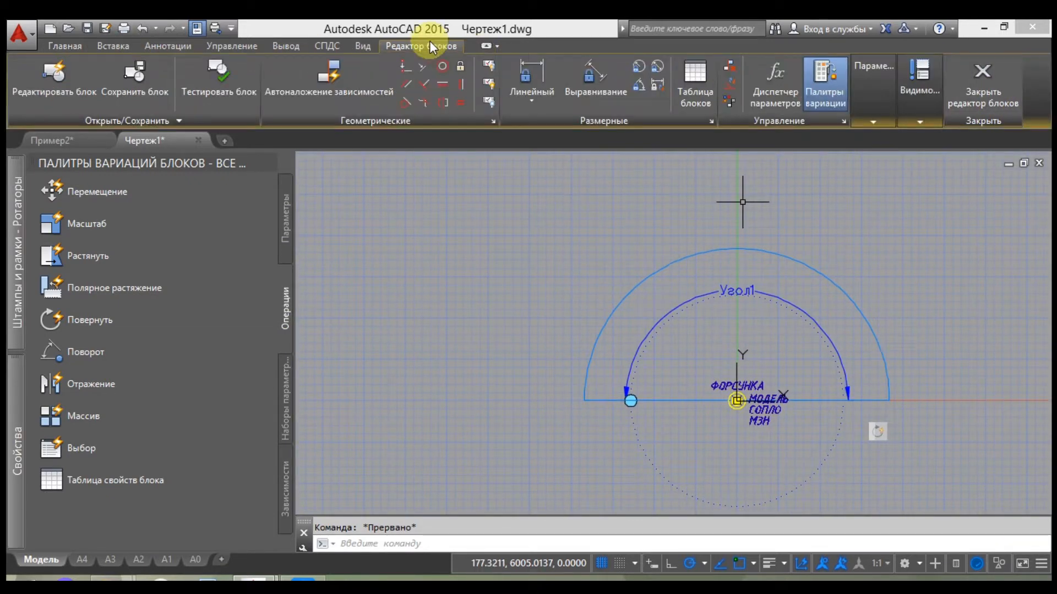
{"action": "left_click", "coordinate": [144, 120]}
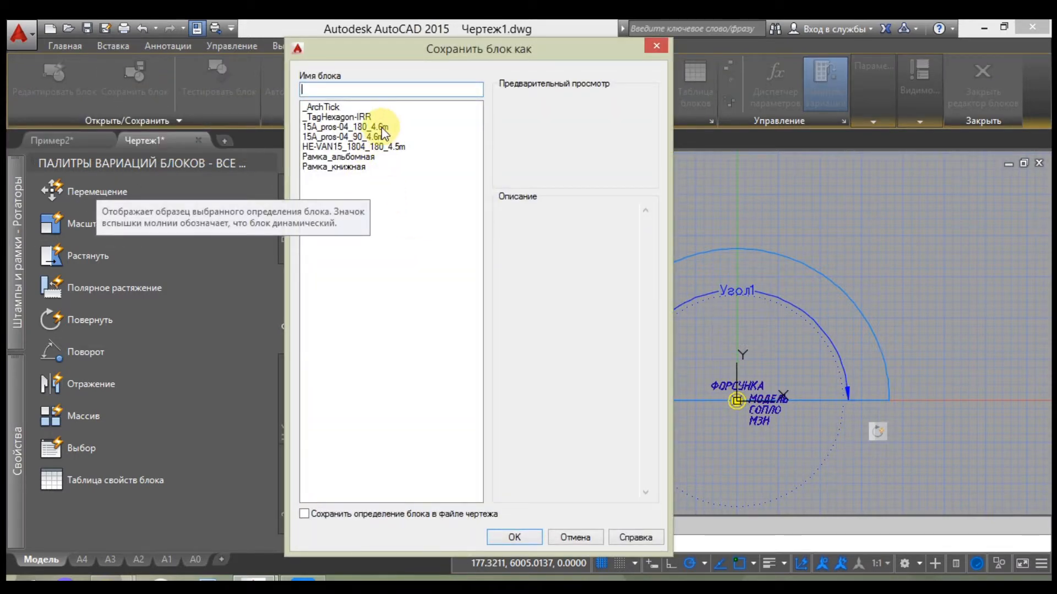
{"action": "left_click", "coordinate": [382, 128]}
{"action": "left_click_drag", "start_coordinate": [343, 90], "coordinate": [349, 89]}
{"action": "key", "text": "BackSpace"}
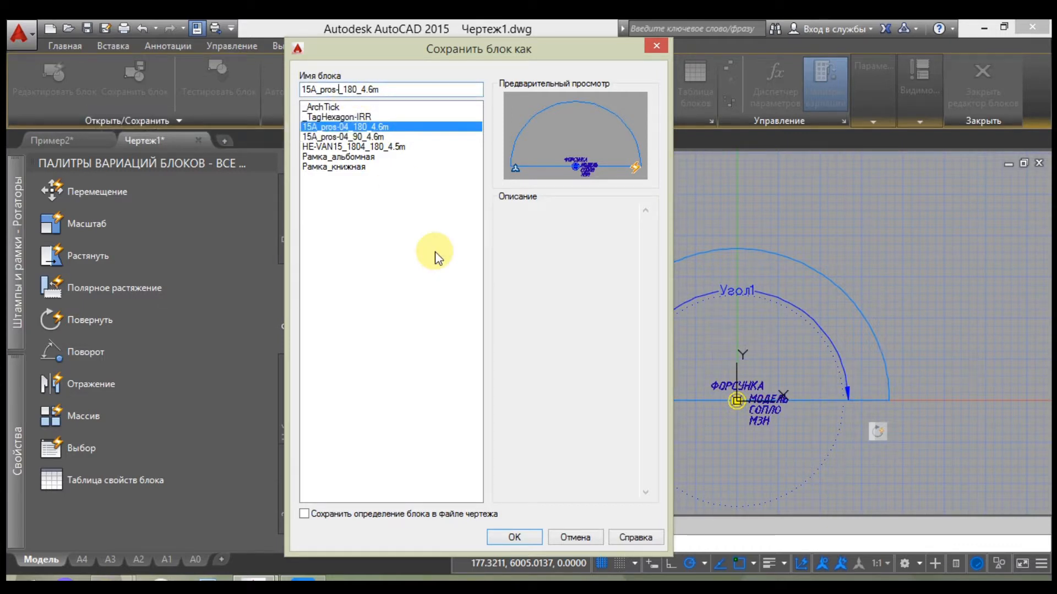
{"action": "type", "text": "12"}
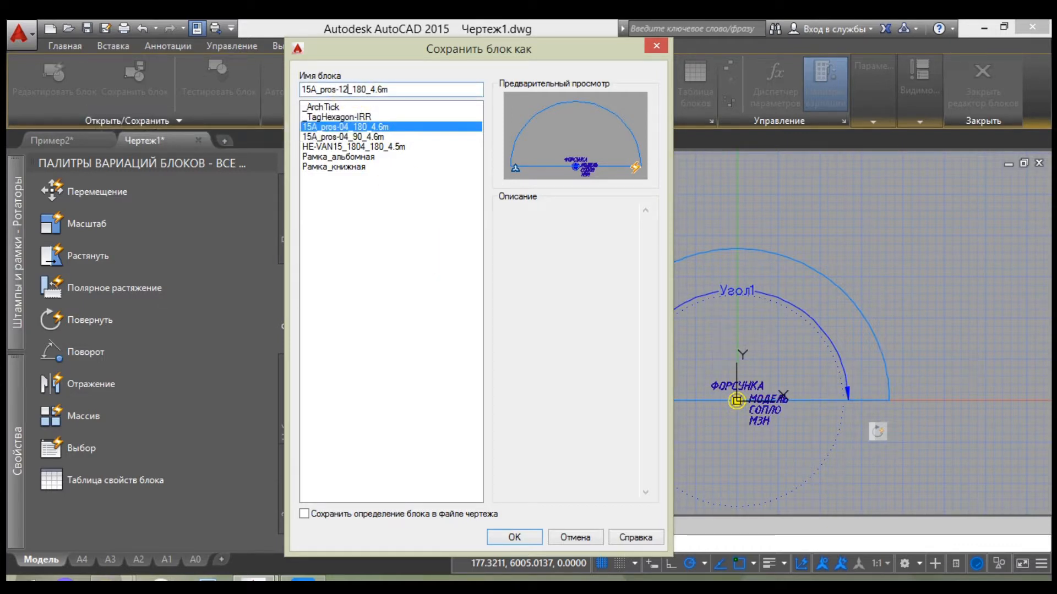
{"action": "left_click", "coordinate": [515, 536]}
Close the Block Editor and return to the drawing
{"action": "scroll", "coordinate": [783, 392], "scroll_direction": "up", "scroll_amount": 2}
{"action": "middle_click_drag", "start_coordinate": [772, 378], "coordinate": [684, 314]}
{"action": "left_click", "coordinate": [983, 66]}
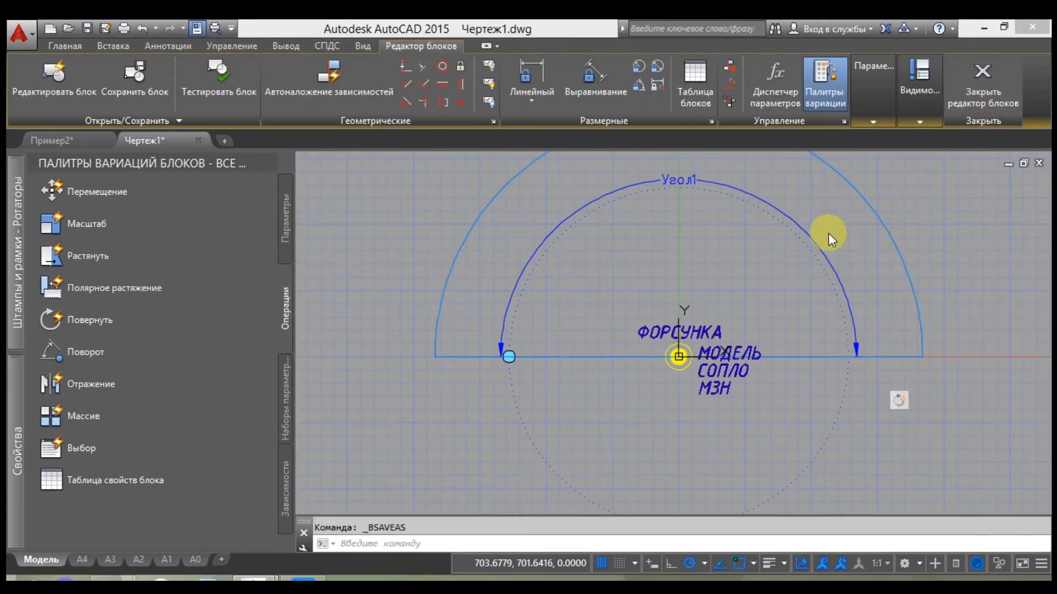
{"action": "left_click", "coordinate": [408, 274]}
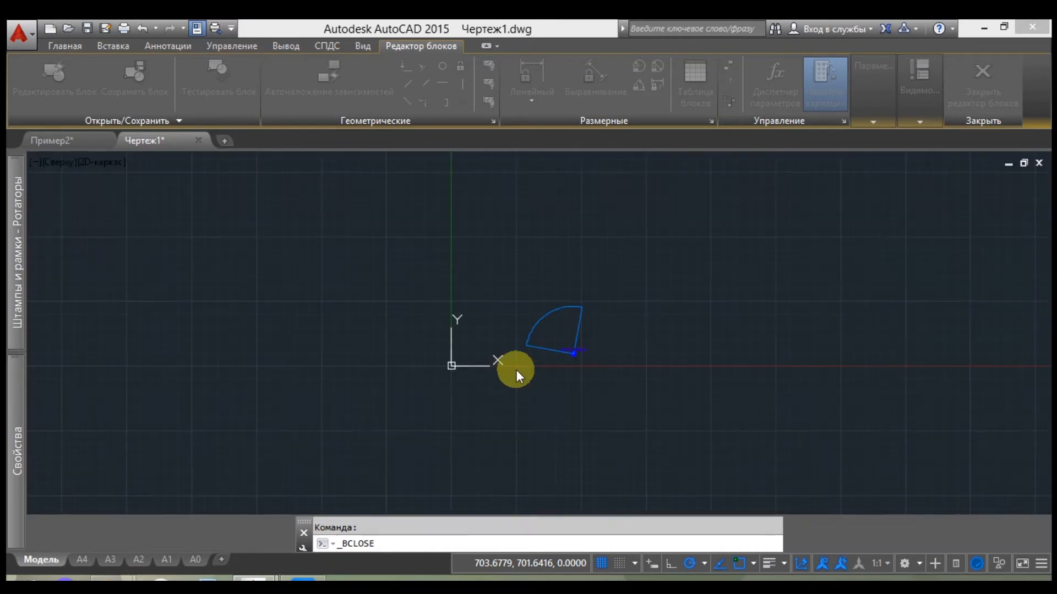
Insert the 15A_pros-12_180_4.6m block near the X axis, to the right of the 90° sprinkler, accepting the default nozzle attribute
{"action": "mouse_move", "coordinate": [699, 344]}
{"action": "middle_mouse_down"}
{"action": "mouse_move", "coordinate": [649, 331]}
{"action": "mouse_move", "coordinate": [459, 330]}
{"action": "middle_mouse_up"}
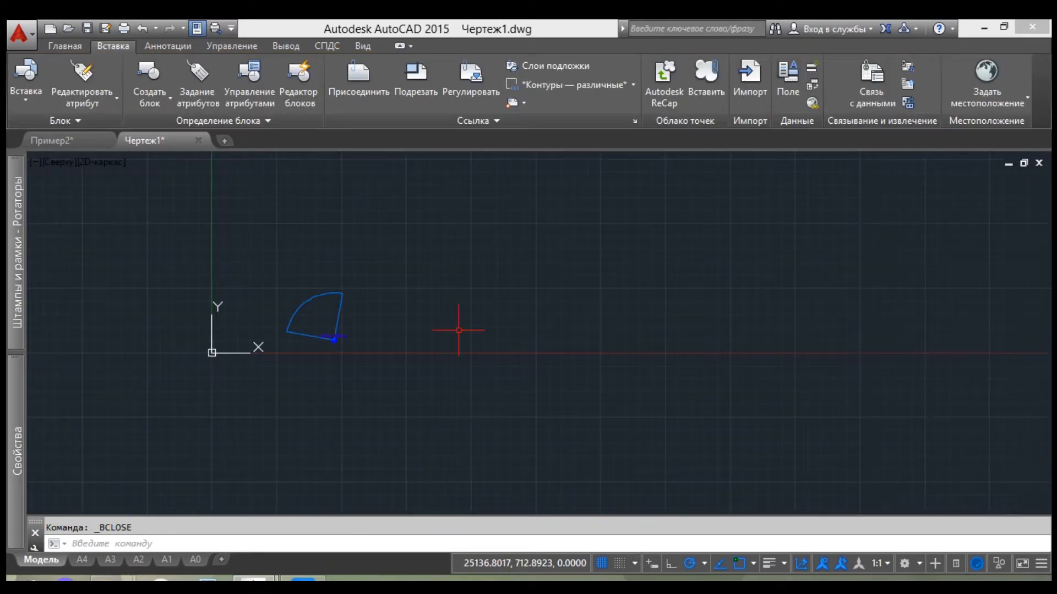
{"action": "left_click", "coordinate": [68, 49]}
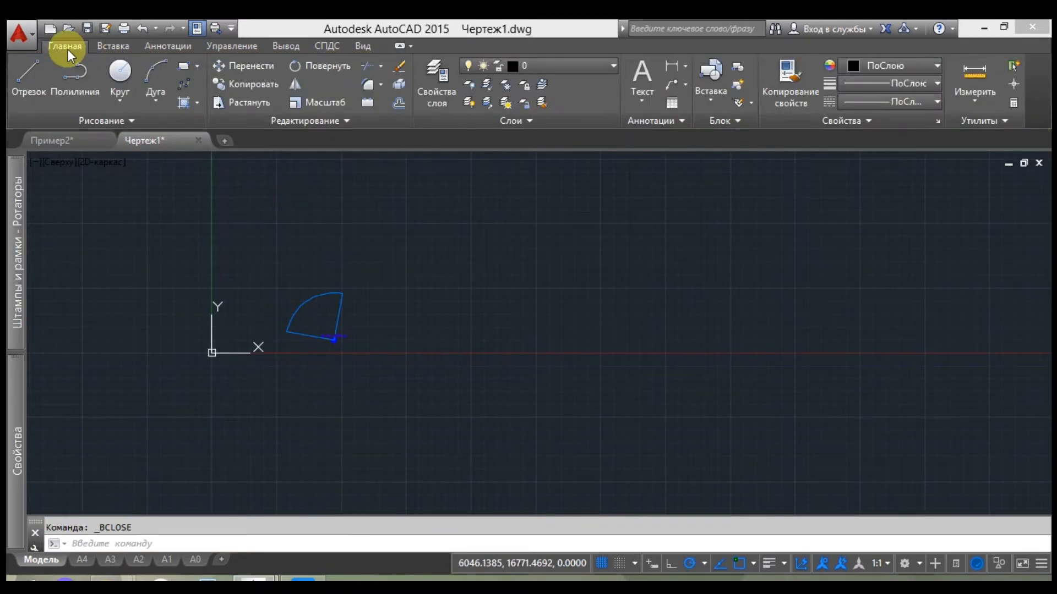
{"action": "left_click", "coordinate": [100, 48]}
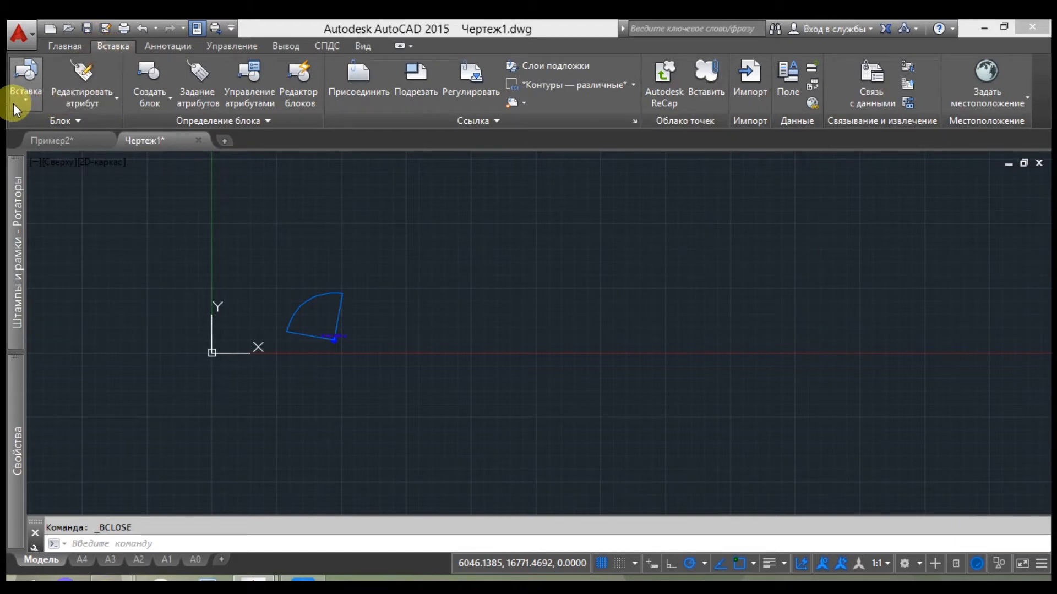
{"action": "left_click", "coordinate": [29, 98]}
{"action": "scroll", "coordinate": [134, 223], "scroll_direction": "down", "scroll_amount": 1}
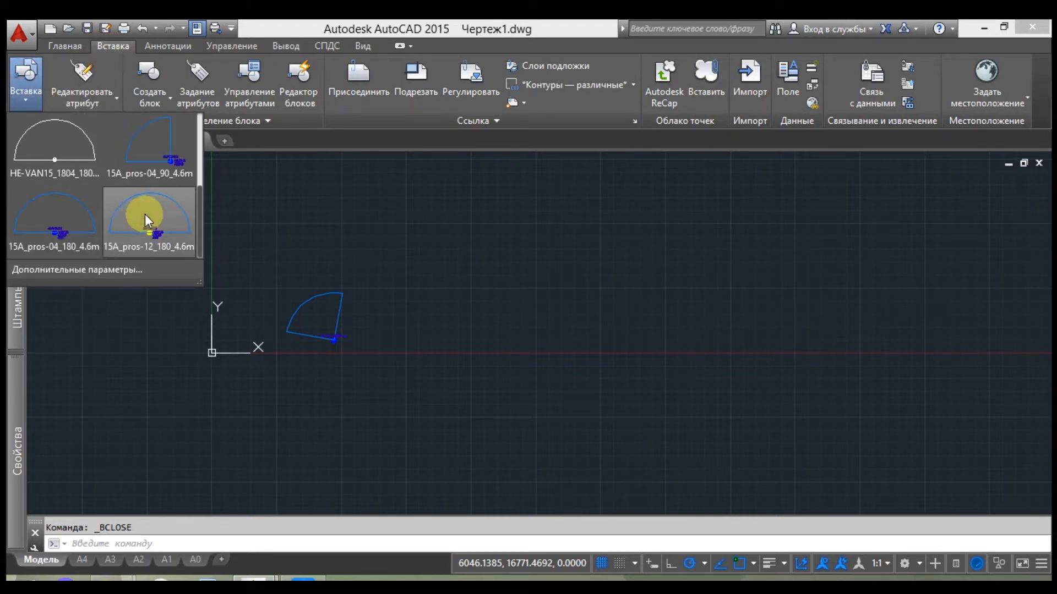
{"action": "left_click", "coordinate": [138, 219]}
{"action": "left_click", "coordinate": [541, 354]}
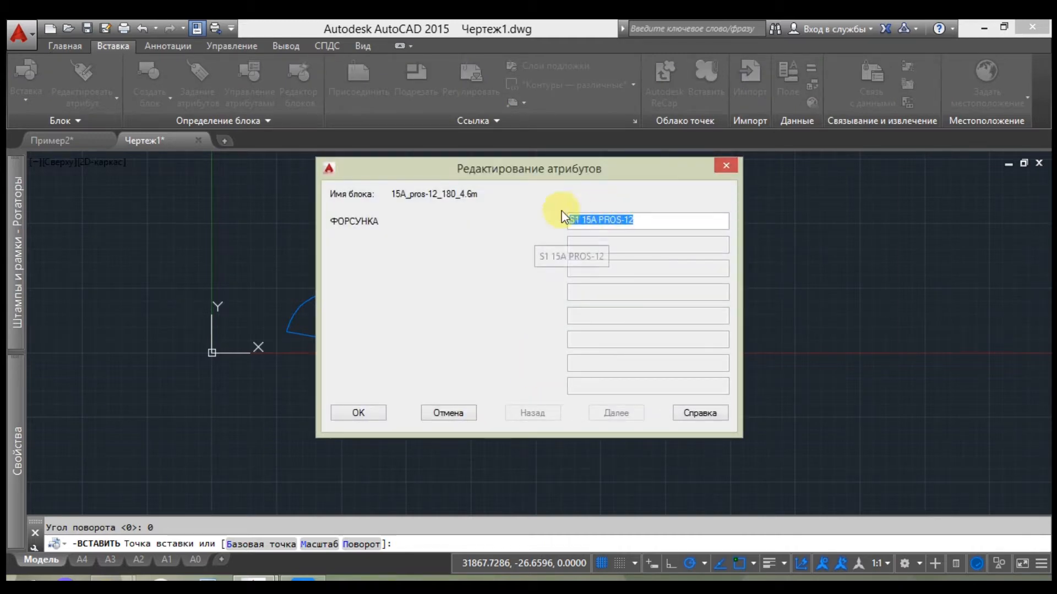
{"action": "left_click", "coordinate": [348, 414]}
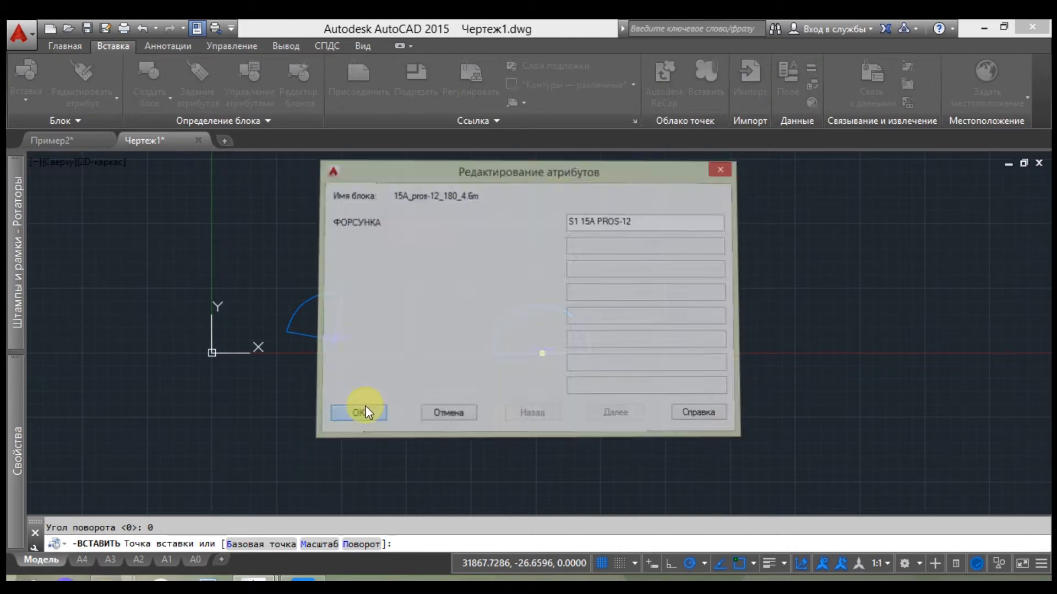
Delete the 90° sprinkler block from the drawing
{"action": "scroll", "coordinate": [693, 371], "scroll_direction": "up", "scroll_amount": 4}
{"action": "middle_click_drag", "start_coordinate": [289, 355], "coordinate": [828, 359]}
{"action": "scroll", "coordinate": [553, 358], "scroll_direction": "down", "scroll_amount": 2}
{"action": "left_click", "coordinate": [455, 346]}
{"action": "left_click", "coordinate": [312, 292]}
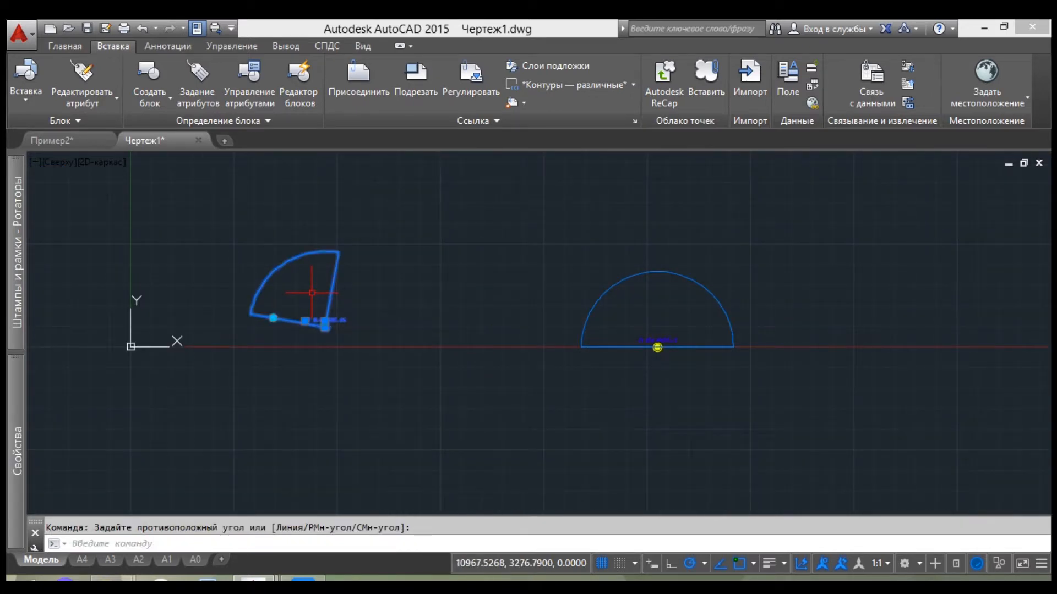
{"action": "key", "text": "Delete"}
Copy the 180° Pros-12 sprinkler and, with object snap off, paste a half-overlapping copy to its right along the X axis
{"action": "scroll", "coordinate": [701, 363], "scroll_direction": "up", "scroll_amount": 2}
{"action": "left_click", "coordinate": [713, 370]}
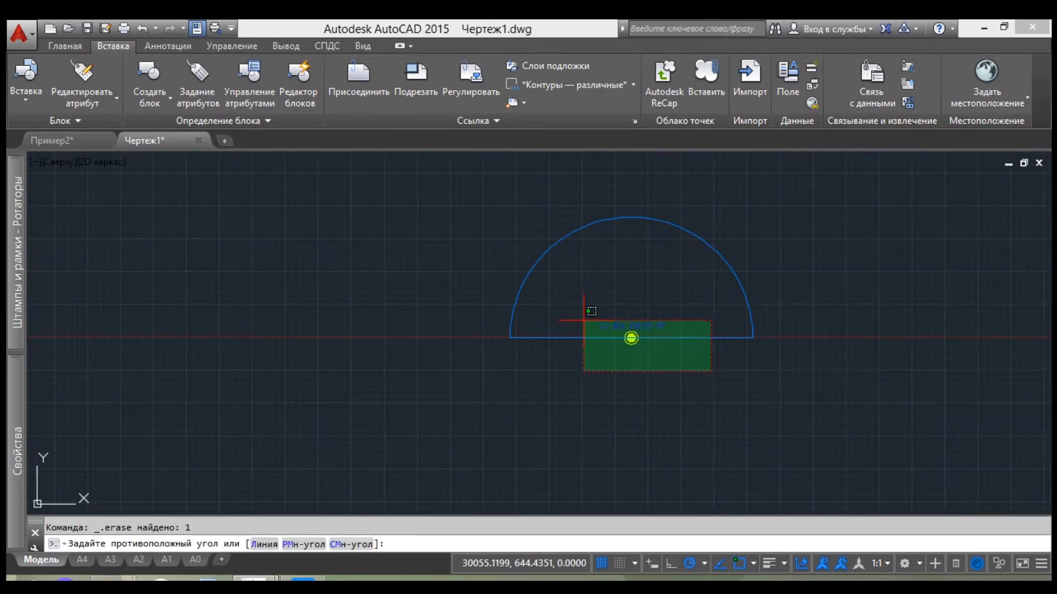
{"action": "left_click", "coordinate": [583, 302]}
{"action": "key", "text": "ctrl+c"}
{"action": "key", "text": "ctrl+v"}
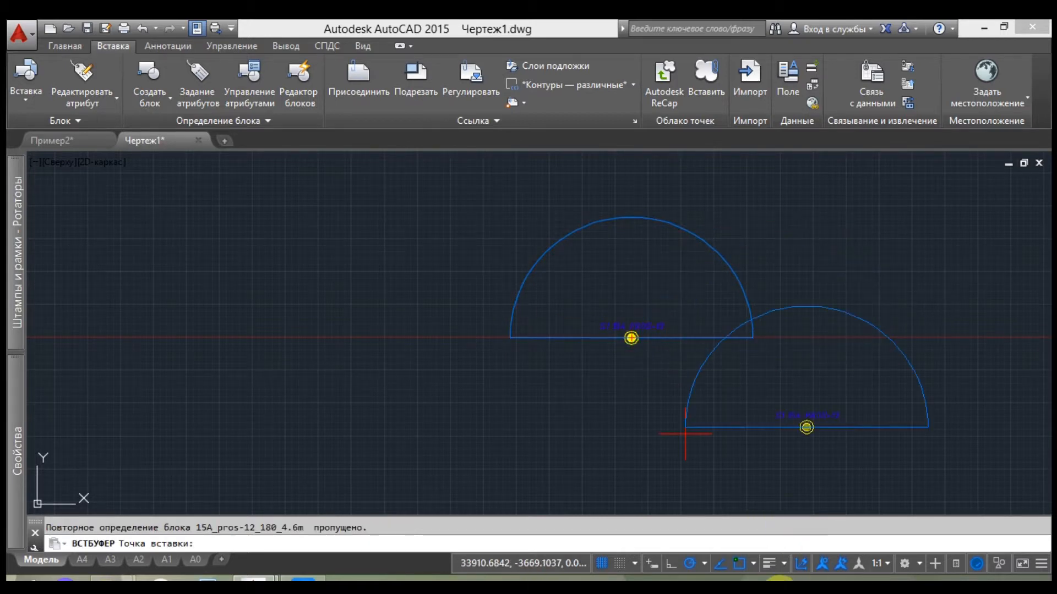
{"action": "left_click", "coordinate": [739, 563]}
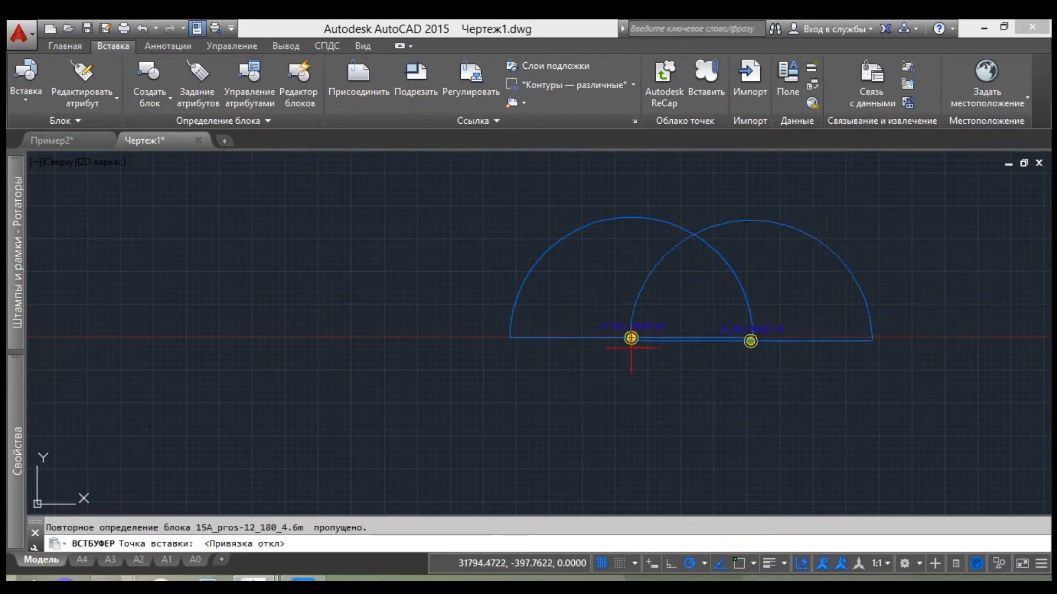
{"action": "left_click", "coordinate": [644, 333]}
Paste four more 180° Pros-12 sprinklers along the X axis, each half-overlapping the previous one, to extend the row to the right
{"action": "key", "text": "ctrl+v"}
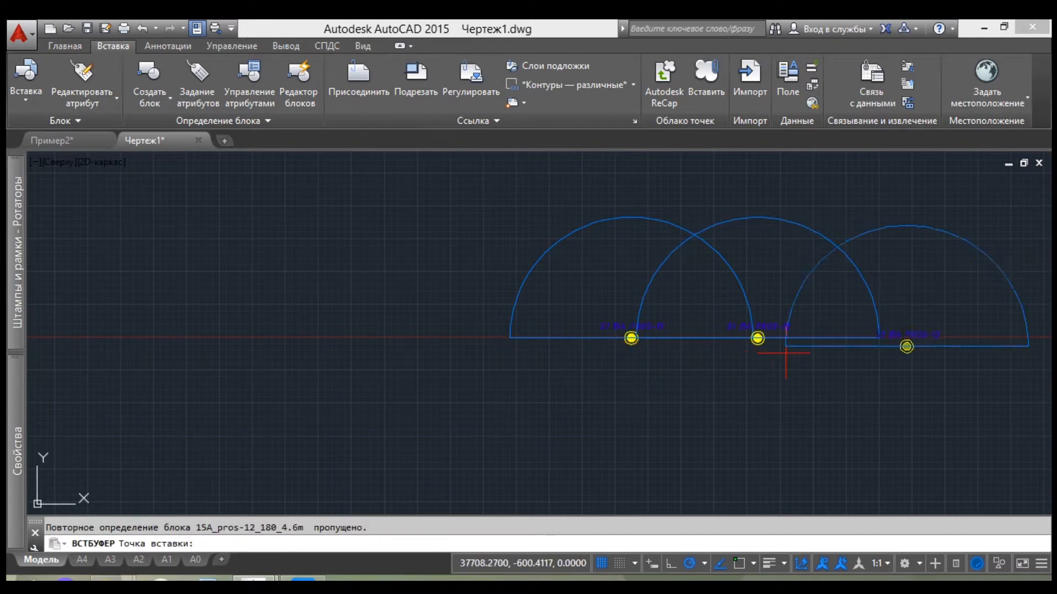
{"action": "left_click", "coordinate": [762, 339]}
{"action": "middle_click_drag", "start_coordinate": [754, 344], "coordinate": [361, 407]}
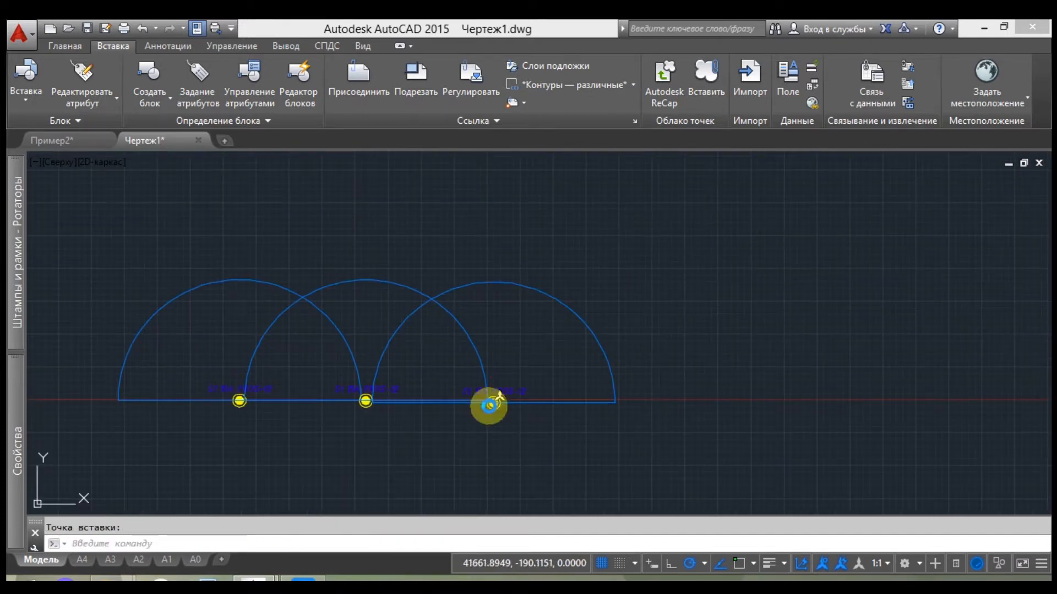
{"action": "key", "text": "ctrl+v"}
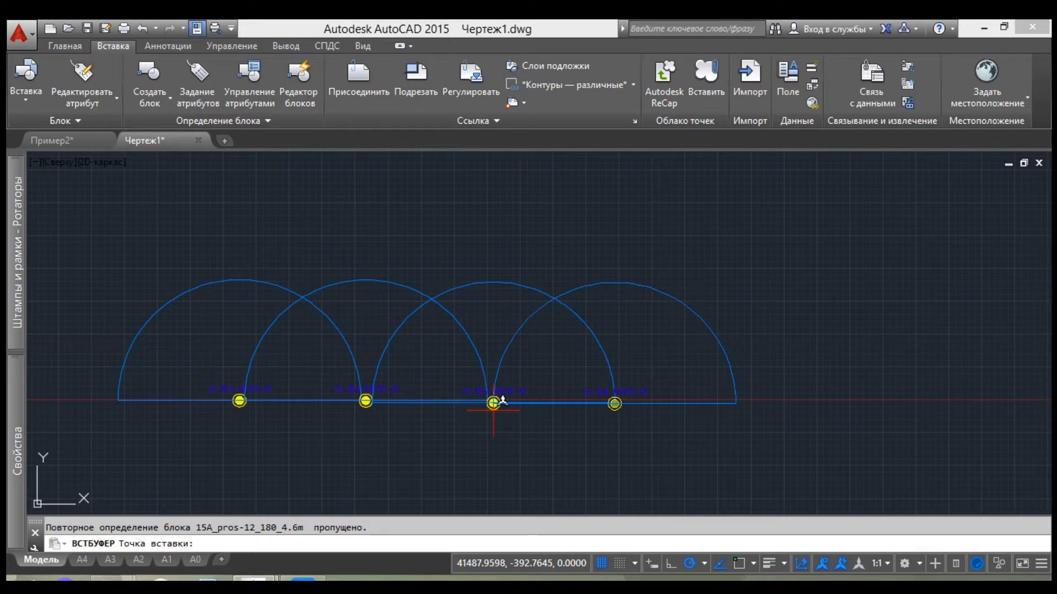
{"action": "left_click", "coordinate": [494, 403]}
{"action": "key", "text": "ctrl+v"}
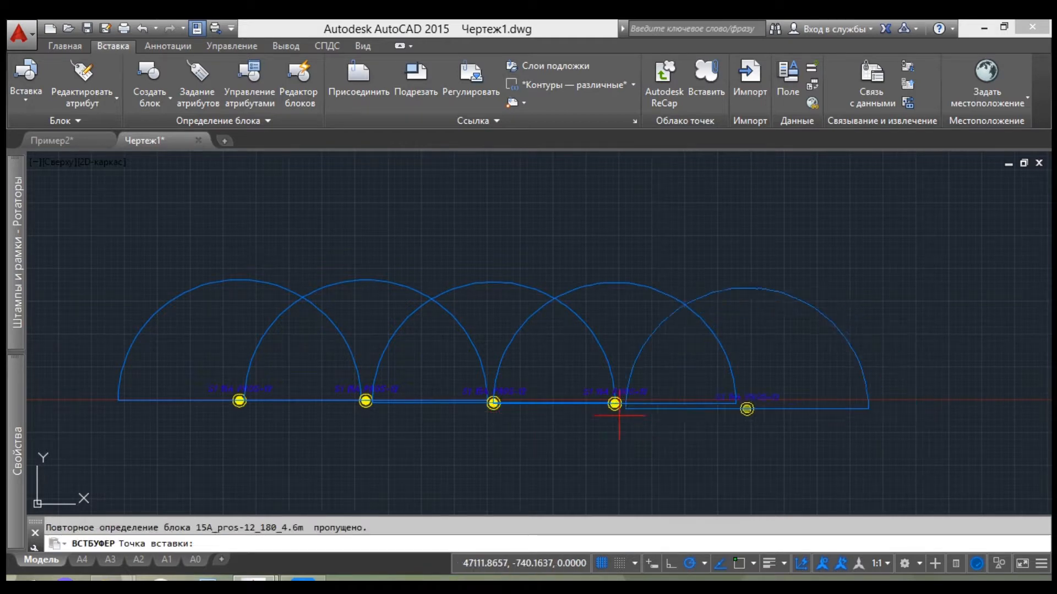
{"action": "left_click", "coordinate": [616, 404]}
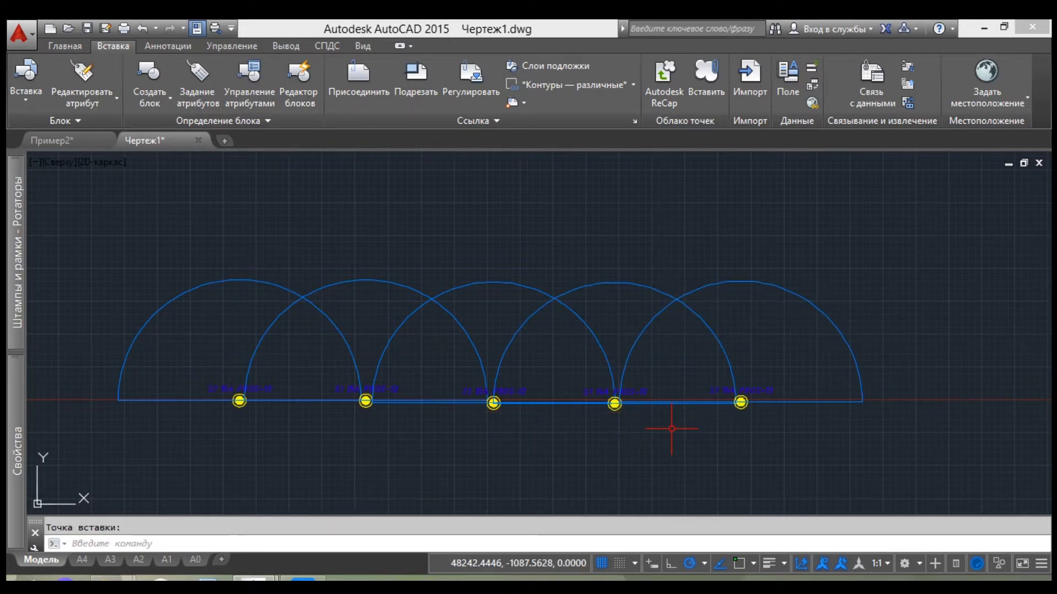
{"action": "key", "text": "ctrl+v"}
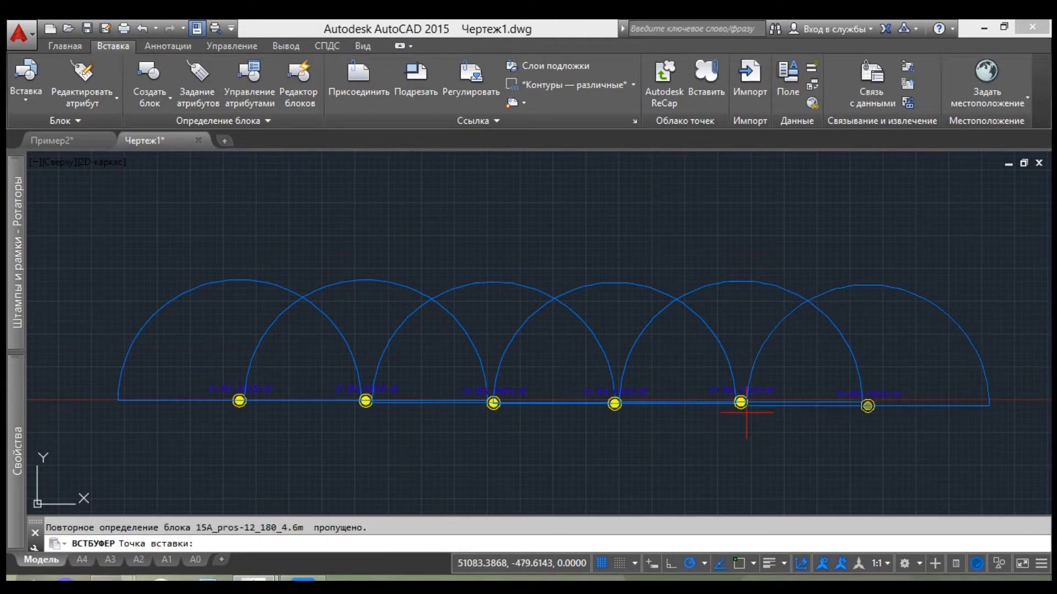
{"action": "left_click", "coordinate": [741, 402]}
Insert the 15A_pros-04_90_4.6m block at the right end of the yellow sprinkler row with nozzle attribute S2 15A PROS-04
{"action": "scroll", "coordinate": [720, 410], "scroll_direction": "down", "scroll_amount": 2}
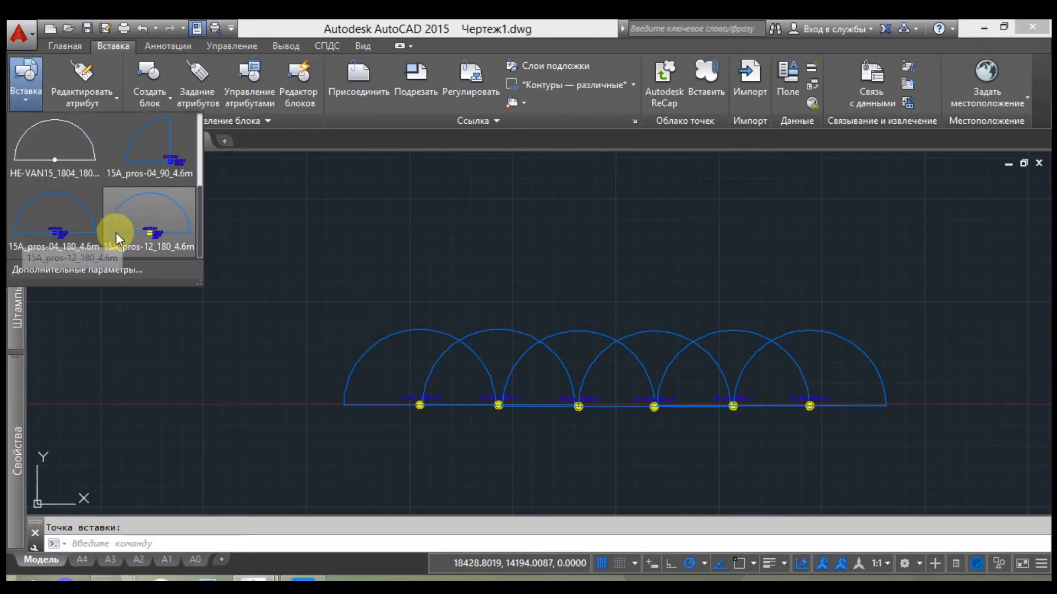
{"action": "left_click", "coordinate": [167, 151]}
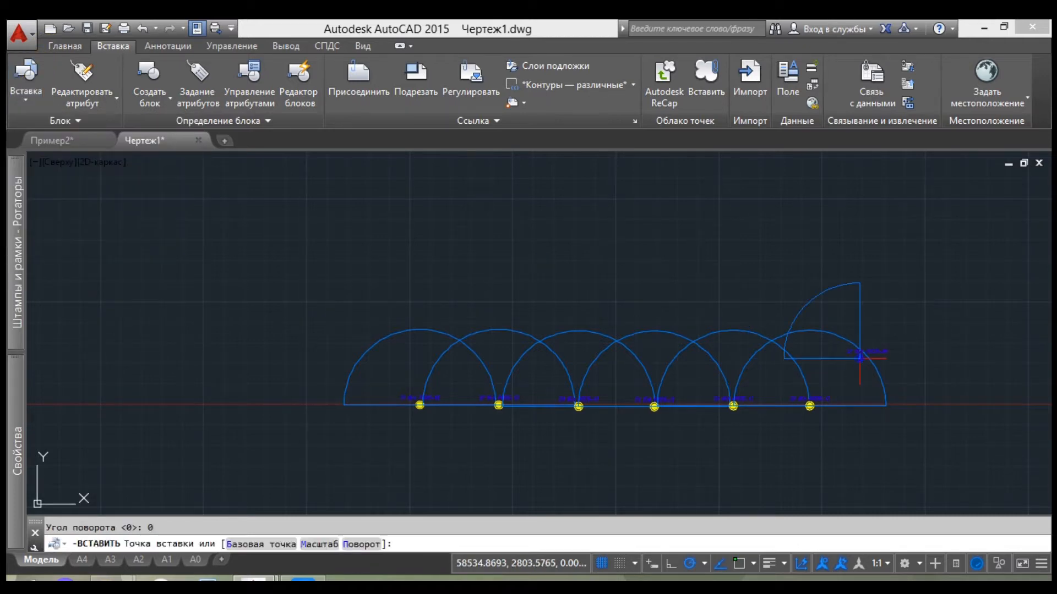
{"action": "left_click", "coordinate": [890, 405]}
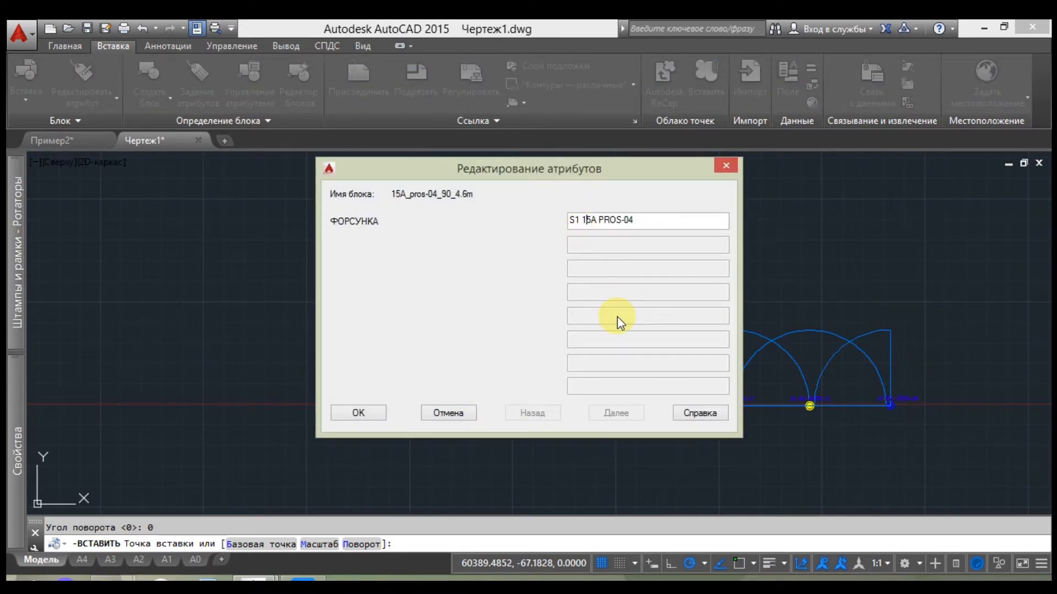
{"action": "key", "text": "Home"}
{"action": "key", "text": "Right"}
{"action": "key", "text": "Right"}
{"action": "key", "text": "BackSpace"}
{"action": "type", "text": "2"}
{"action": "left_click", "coordinate": [359, 413]}
Copy the 90° sprinkler and paste it so that its corner sits at the left end of the row
{"action": "left_click", "coordinate": [879, 330]}
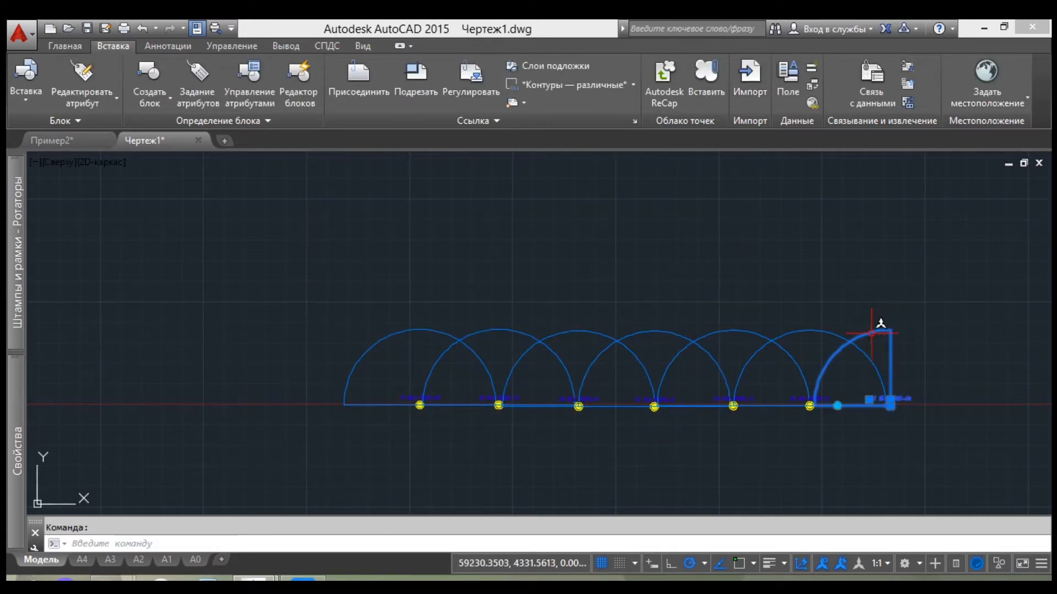
{"action": "key", "text": "ctrl+c"}
{"action": "key", "text": "ctrl+v"}
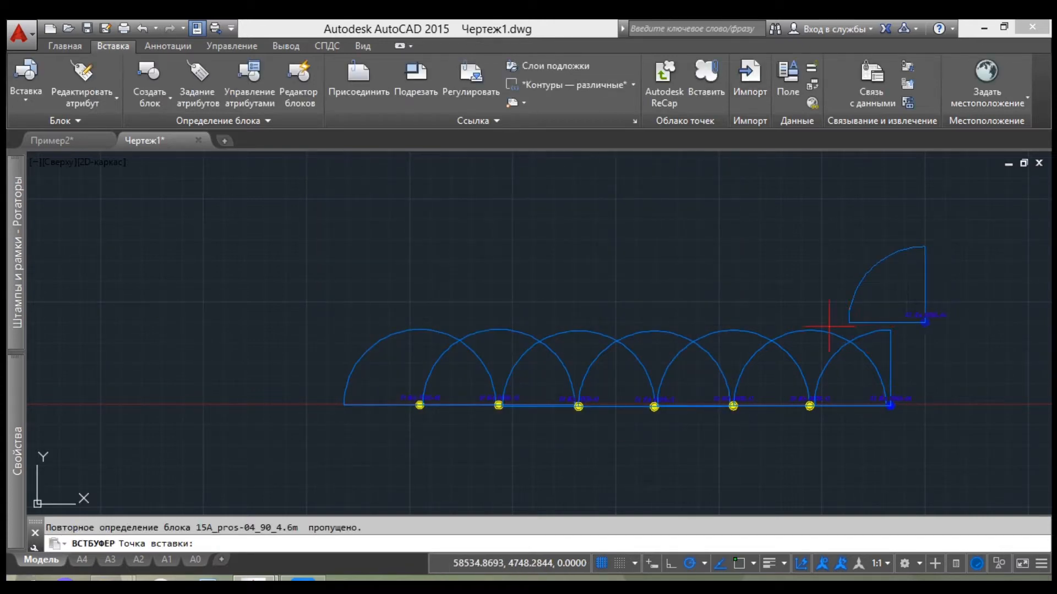
{"action": "left_click", "coordinate": [269, 408]}
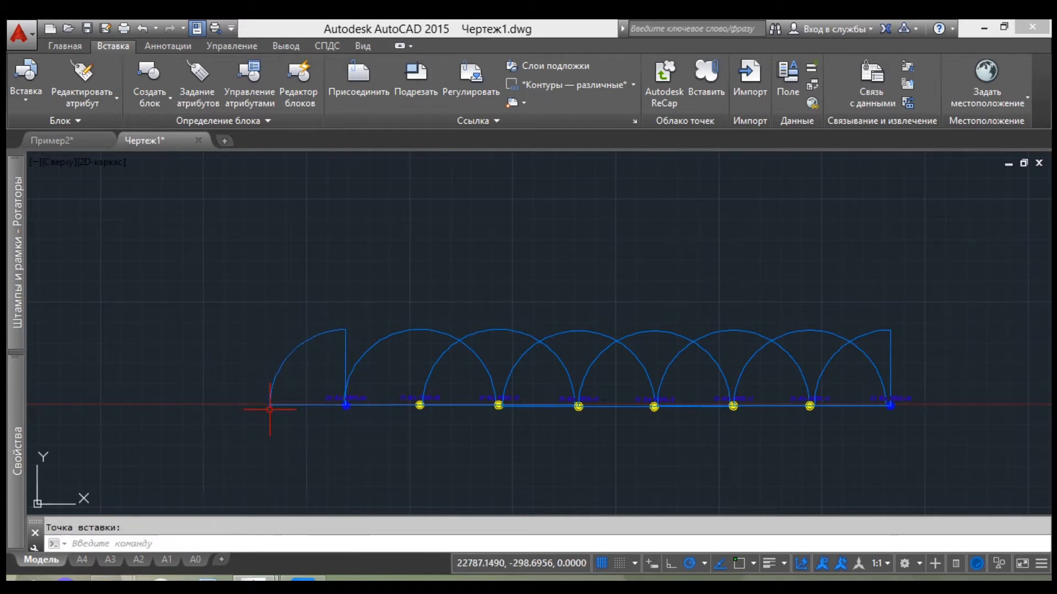
Rotate the left 90° sprinkler 90° clockwise so that its sector faces into the row
{"action": "left_click", "coordinate": [284, 367]}
{"action": "left_click", "coordinate": [244, 355]}
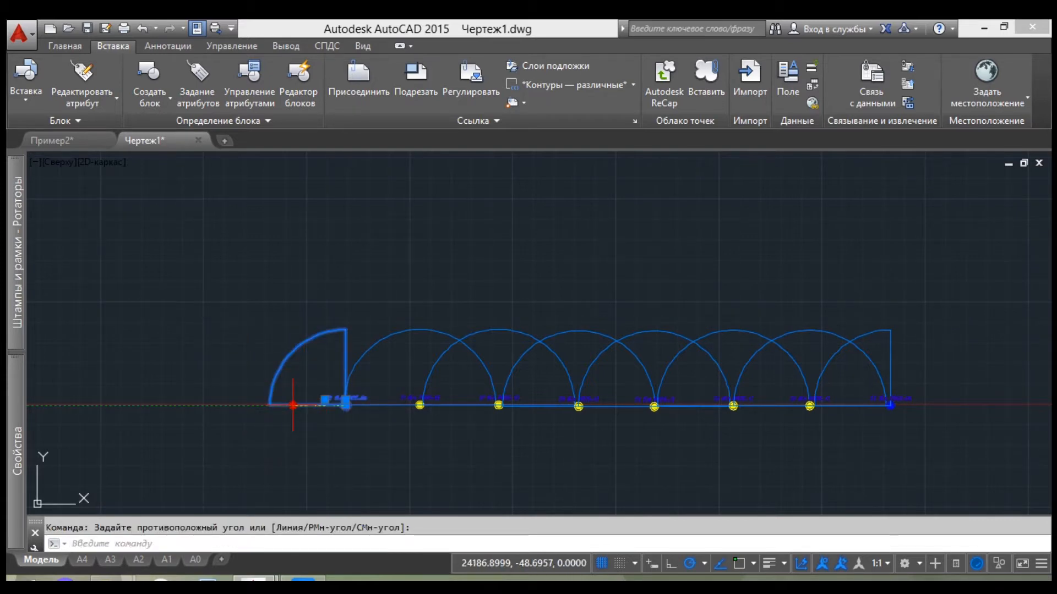
{"action": "left_click", "coordinate": [293, 406]}
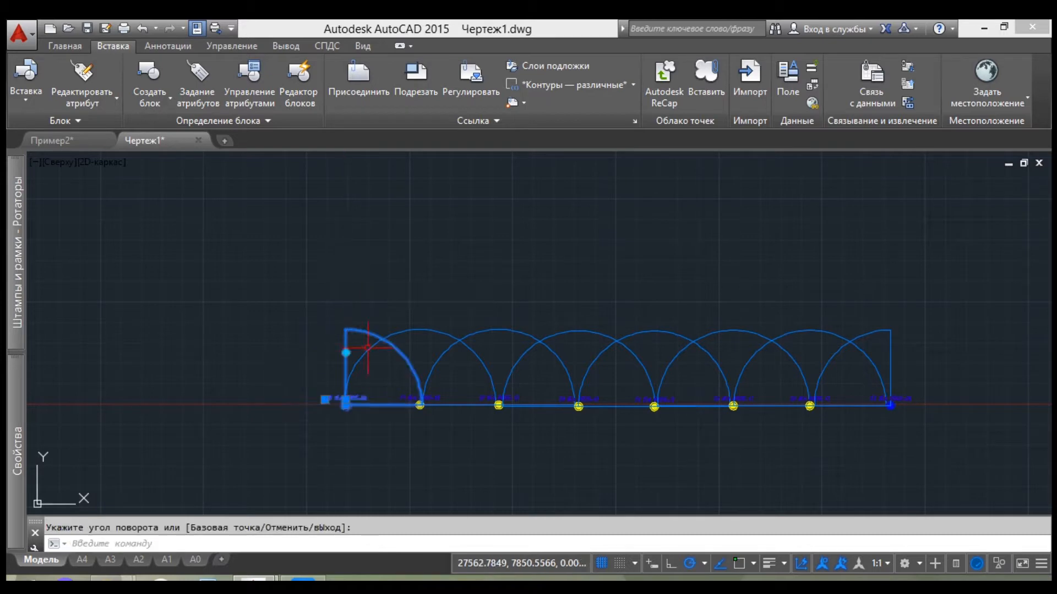
{"action": "key", "text": "Escape"}
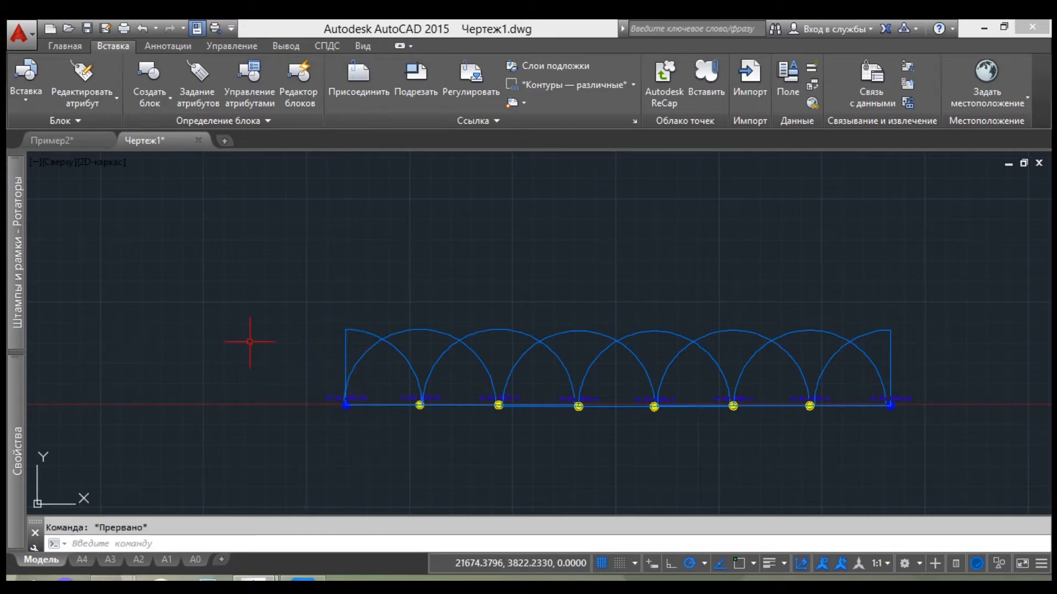
Insert the 15A_pros-04_180_4.6m block directly above the first yellow sprinkler with nozzle attribute S2 15A PROS-04
{"action": "left_click", "coordinate": [24, 76]}
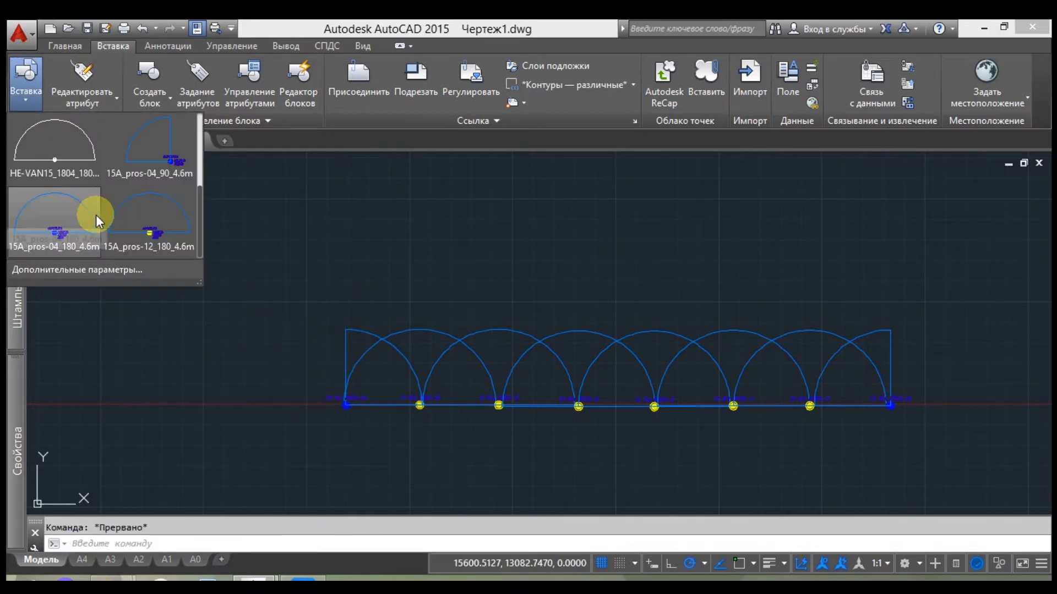
{"action": "left_click", "coordinate": [77, 216]}
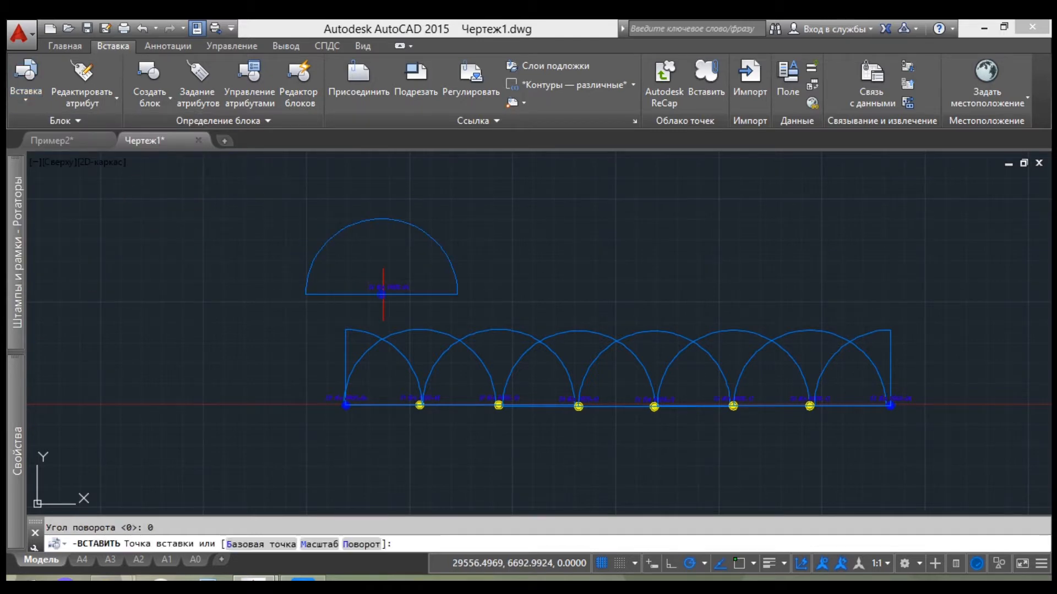
{"action": "scroll", "coordinate": [373, 295], "scroll_direction": "up", "scroll_amount": 5}
{"action": "scroll", "coordinate": [500, 269], "scroll_direction": "down", "scroll_amount": 5}
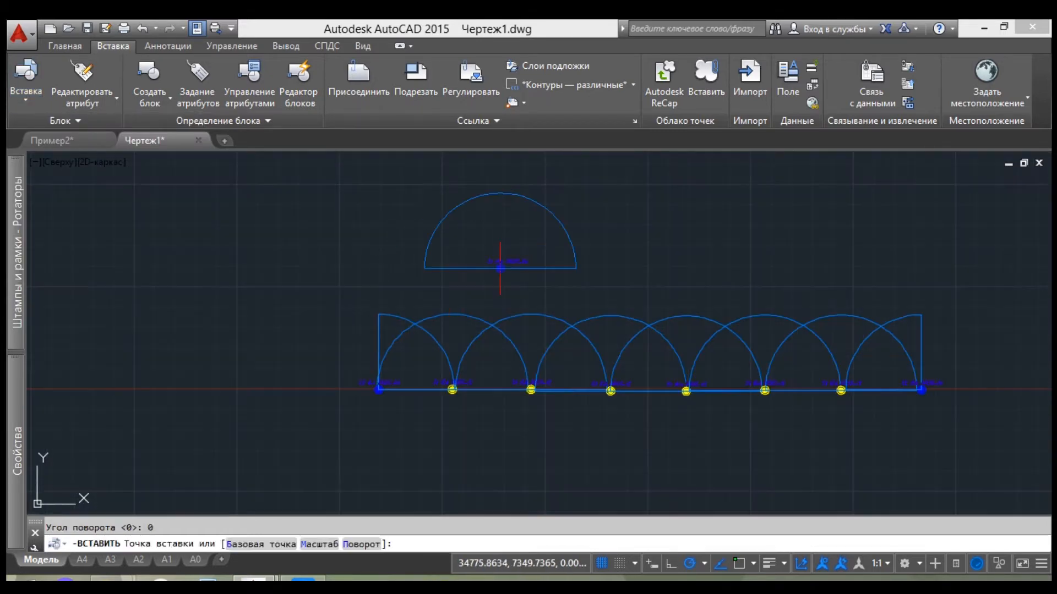
{"action": "scroll", "coordinate": [437, 308], "scroll_direction": "up", "scroll_amount": 2}
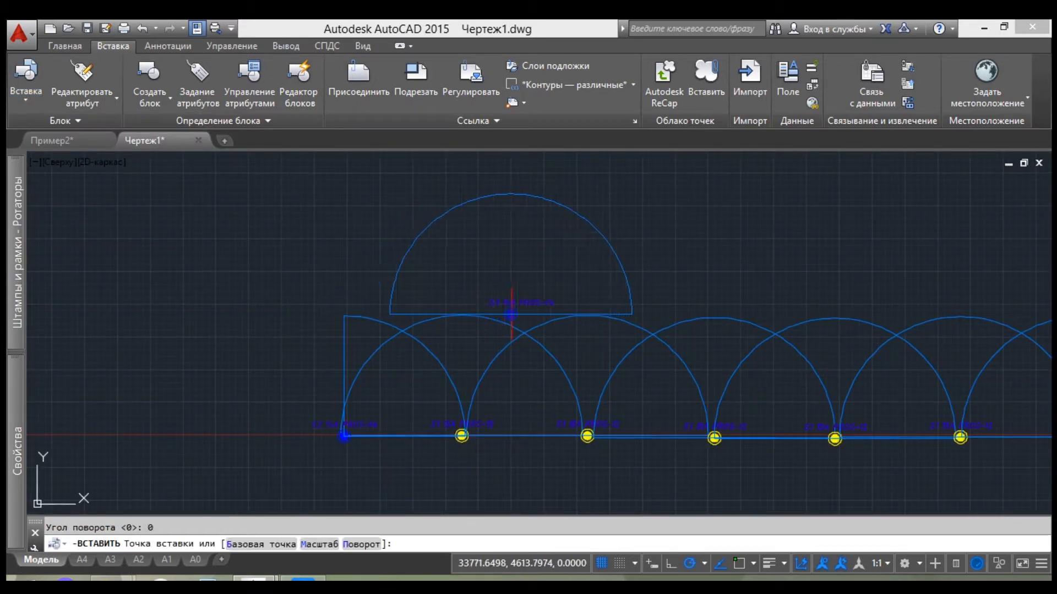
{"action": "left_click", "coordinate": [464, 314]}
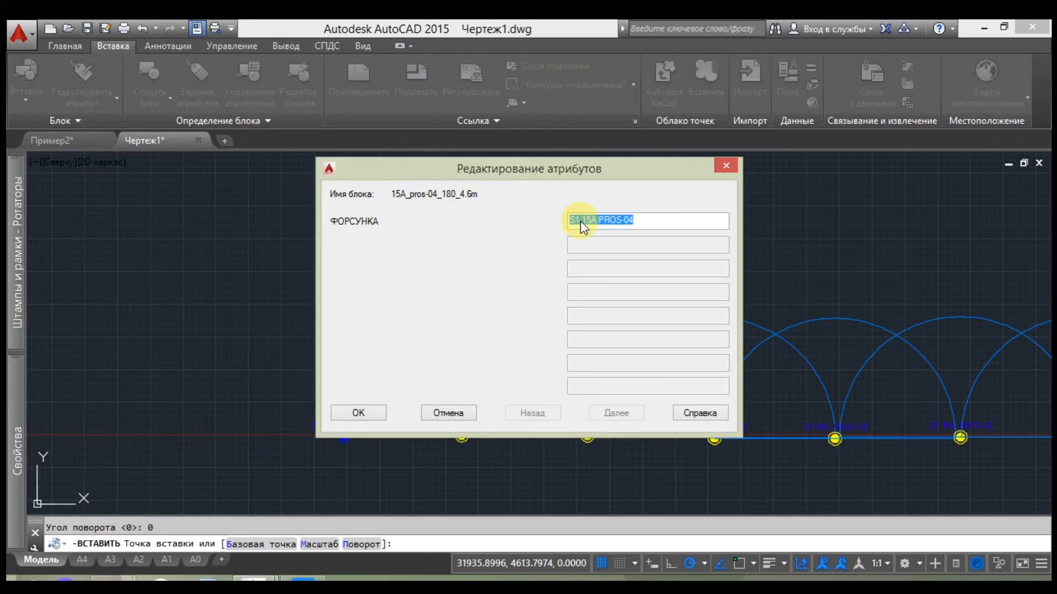
{"action": "left_click", "coordinate": [580, 221]}
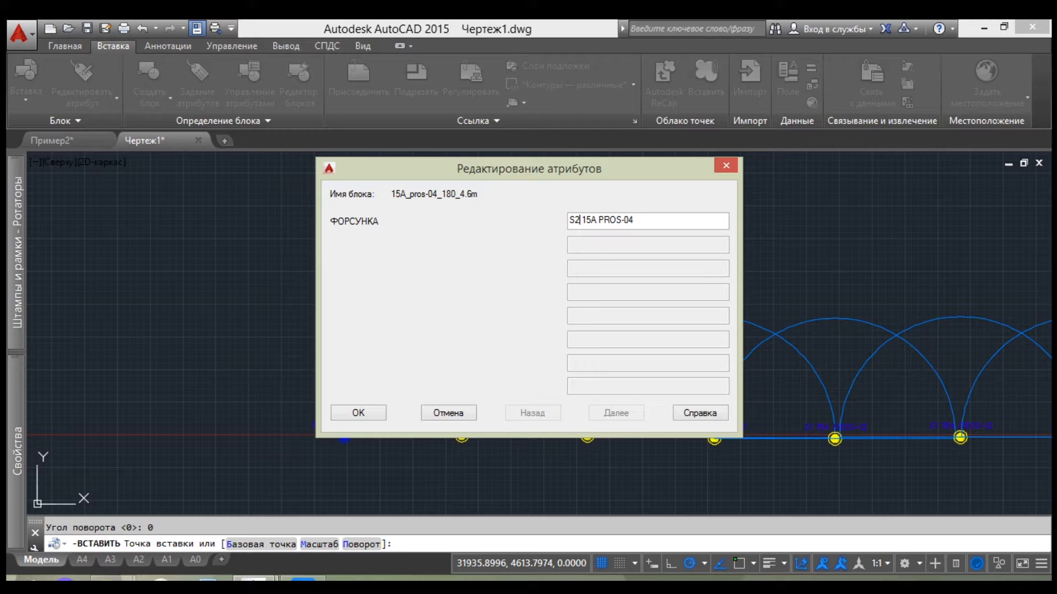
{"action": "left_click", "coordinate": [375, 412]}
Rotate the upper 180° Pros-04 sprinkler by 180° so that its arc faces down toward the lower row
{"action": "left_click", "coordinate": [519, 230]}
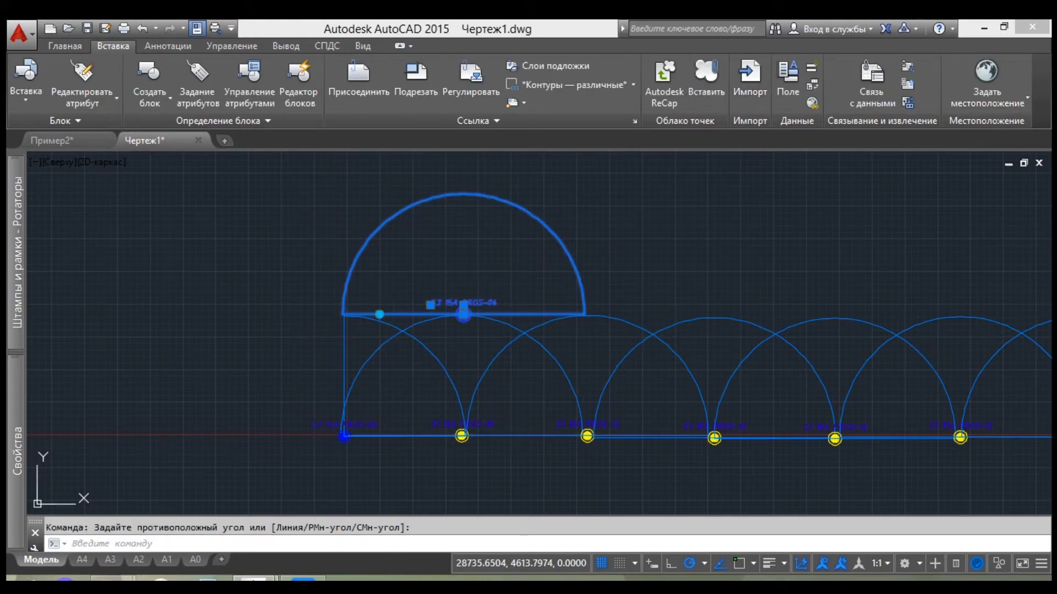
{"action": "left_click", "coordinate": [379, 315]}
{"action": "middle_click_drag", "start_coordinate": [674, 252], "coordinate": [533, 259]}
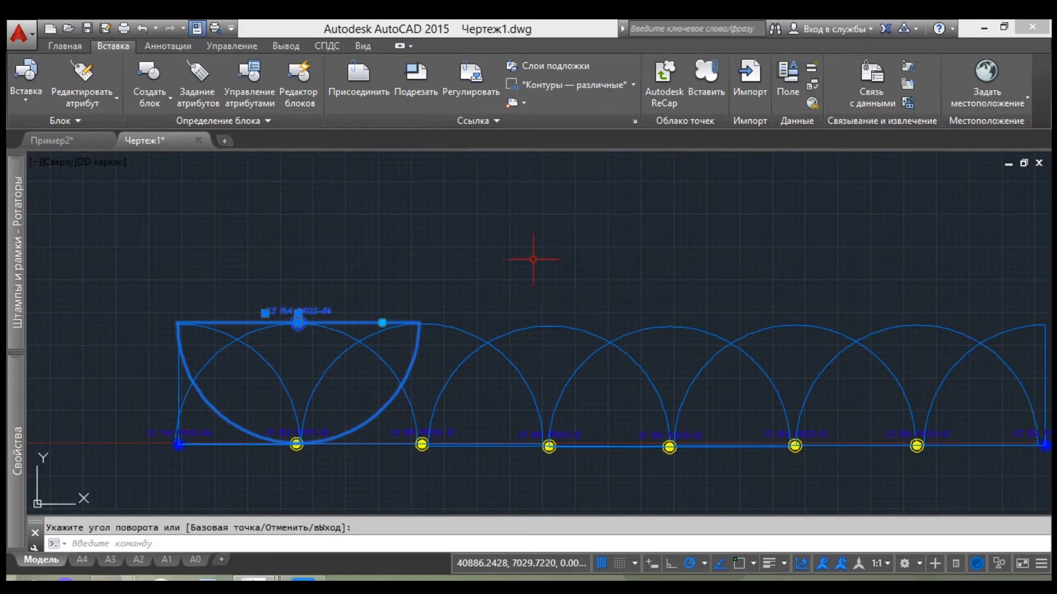
Copy the downward-facing Pros-04 sprinkler and paste five copies to its right, forming an upper row above the yellow sprinklers
{"action": "key", "text": "ctrl+c"}
{"action": "type", "text": "м"}
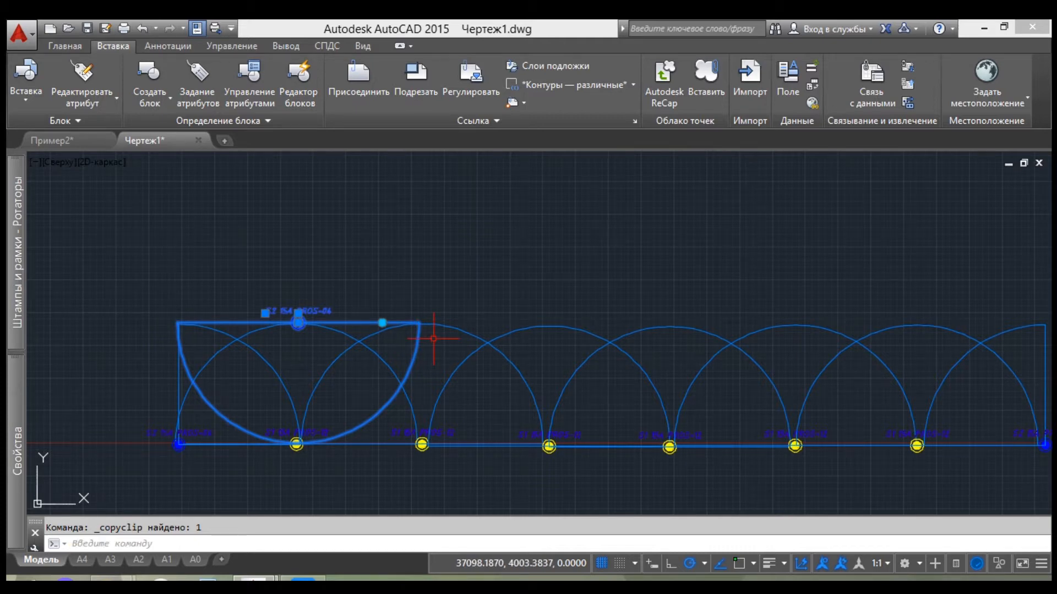
{"action": "key", "text": "ctrl+v"}
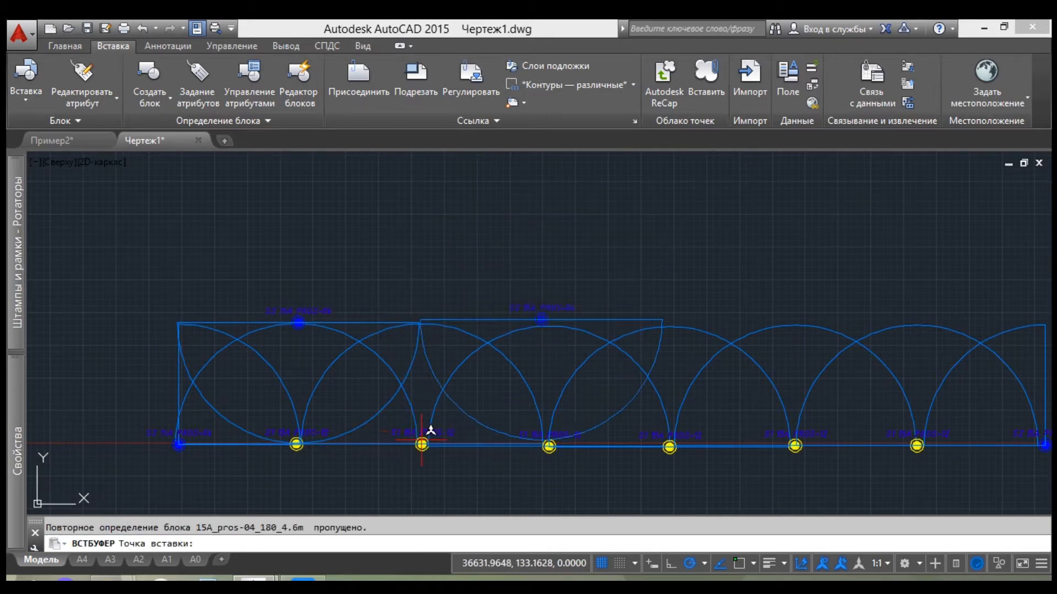
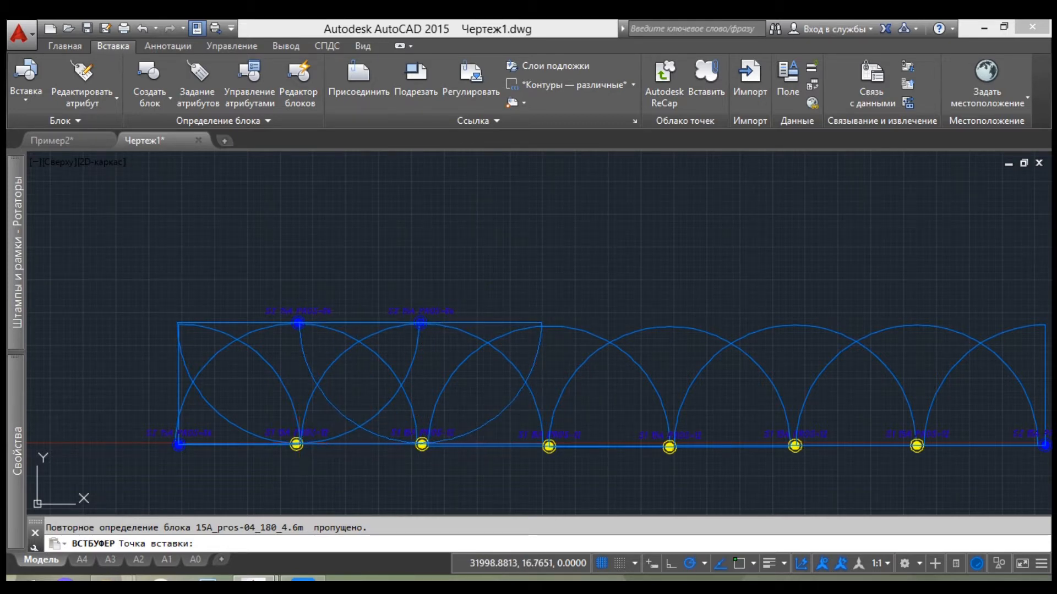
{"action": "left_click", "coordinate": [424, 442]}
{"action": "key", "text": "ctrl+v"}
{"action": "left_click", "coordinate": [556, 435]}
{"action": "key", "text": "ctrl+v"}
{"action": "left_click", "coordinate": [670, 444]}
{"action": "key", "text": "ctrl+v"}
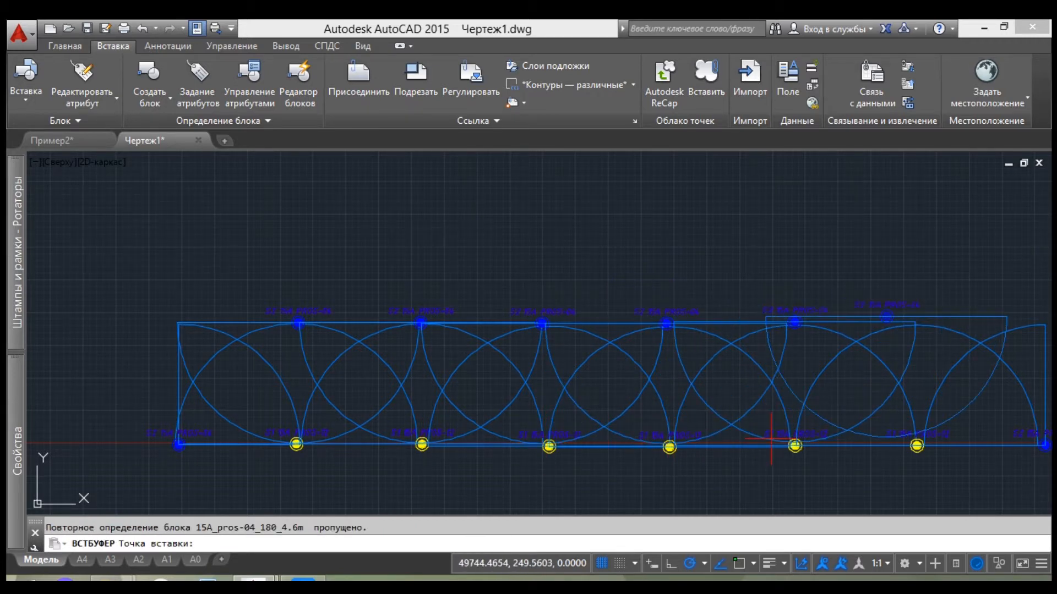
{"action": "left_click", "coordinate": [796, 443]}
Copy the 90° sprinkler at the lower row's right end, paste it at the upper row's right corner and select the copy
{"action": "middle_click_drag", "start_coordinate": [773, 422], "coordinate": [525, 349]}
{"action": "scroll", "coordinate": [603, 326], "scroll_direction": "down", "scroll_amount": 2}
{"action": "middle_click_drag", "start_coordinate": [599, 321], "coordinate": [710, 300]}
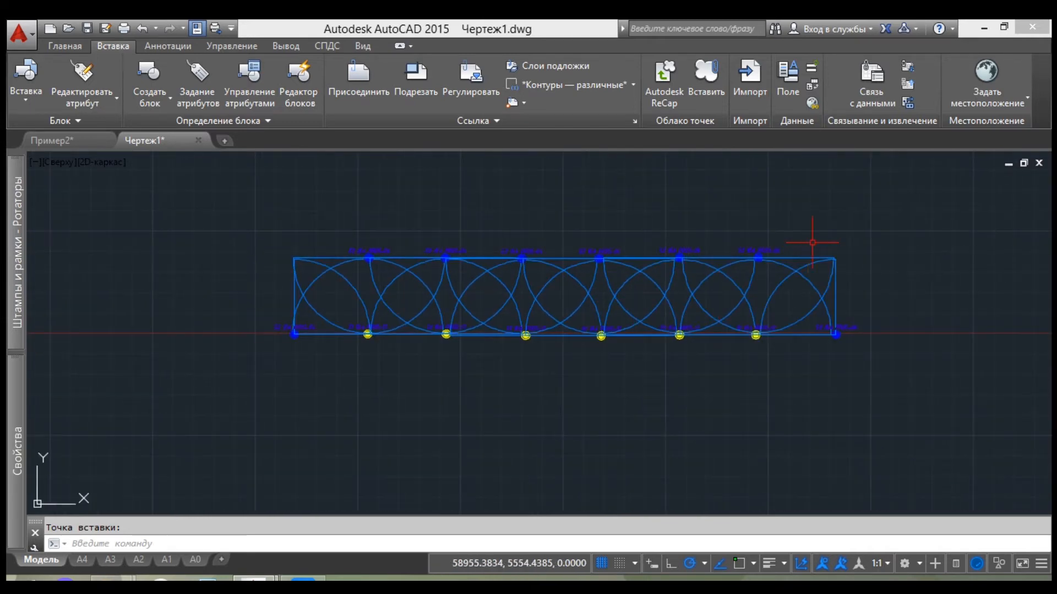
{"action": "scroll", "coordinate": [812, 242], "scroll_direction": "up", "scroll_amount": 2}
{"action": "left_click", "coordinate": [754, 319]}
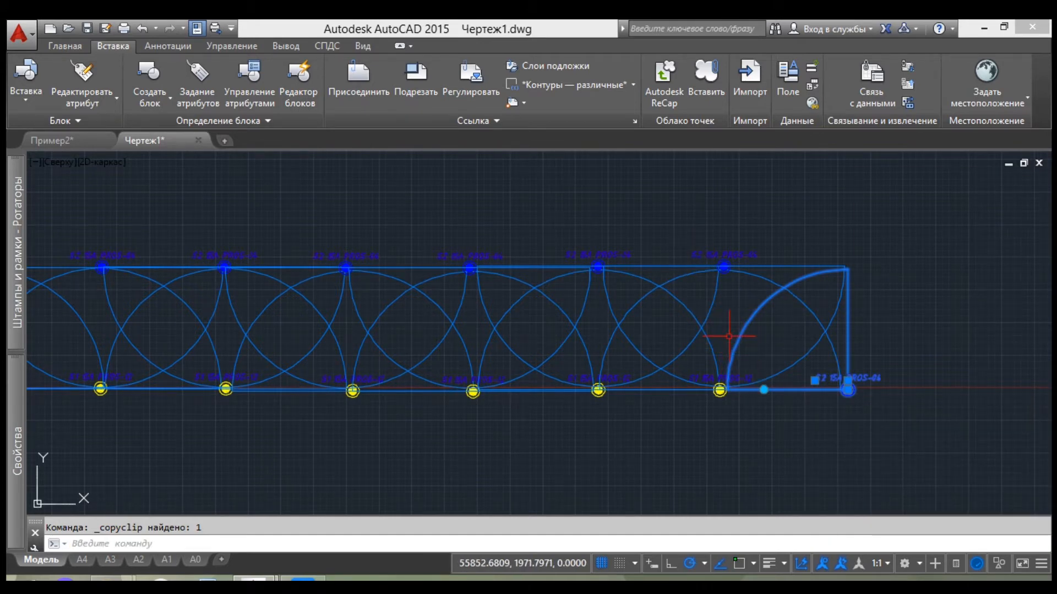
{"action": "key", "text": "Escape"}
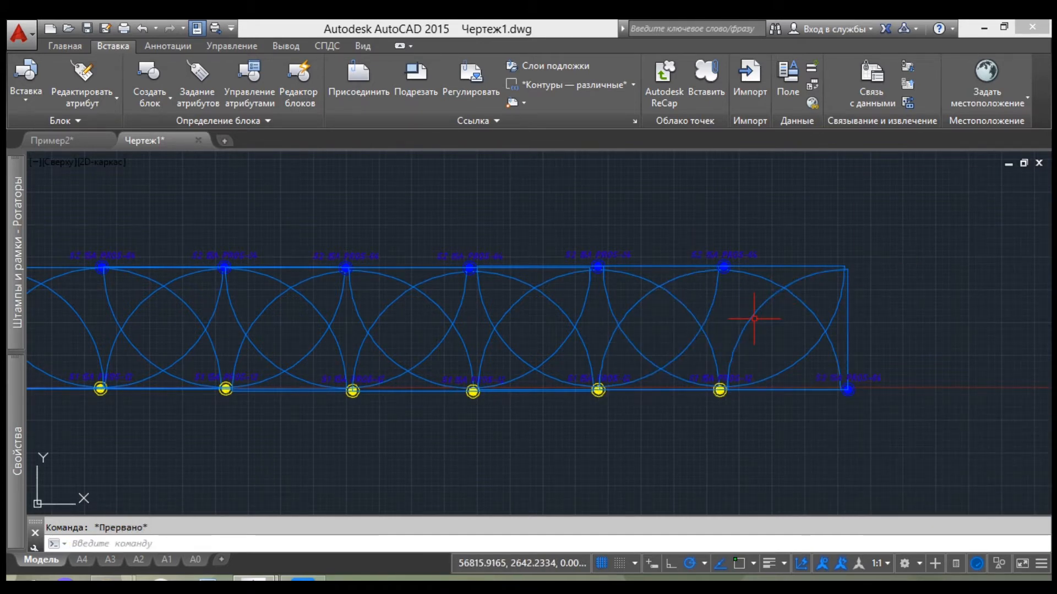
{"action": "left_click", "coordinate": [737, 319]}
{"action": "key", "text": "ctrl+c"}
{"action": "key", "text": "ctrl+v"}
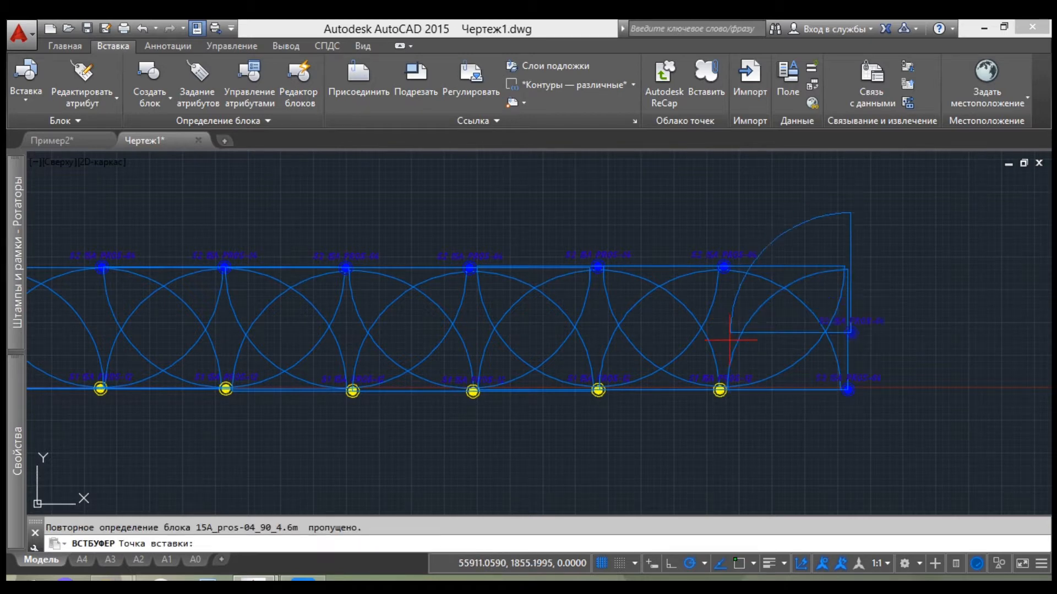
{"action": "left_click", "coordinate": [738, 215]}
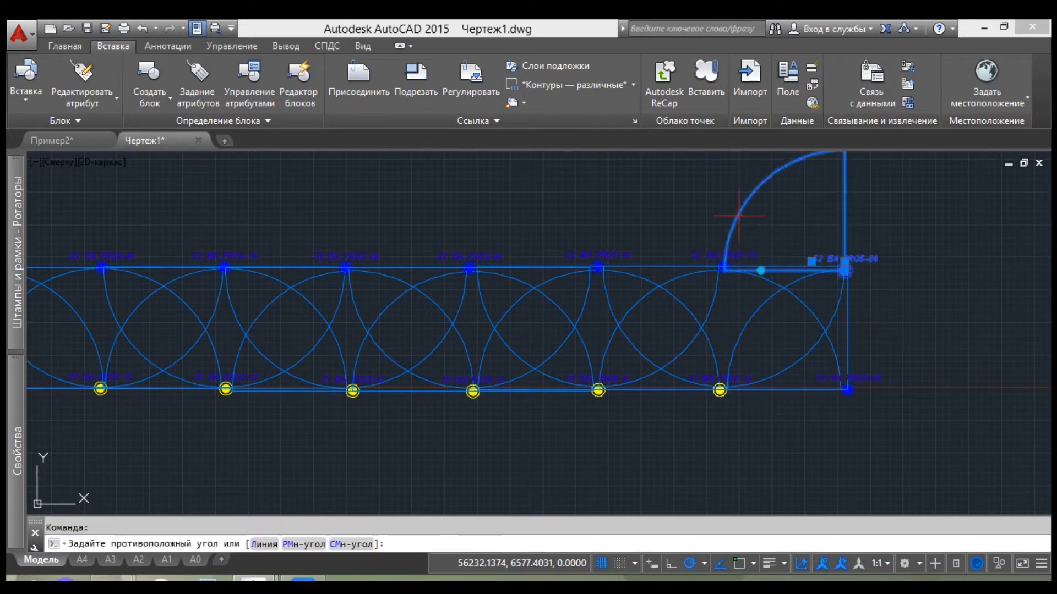
Rotate the 90° sprinkler at the upper row's right corner by 90° so that its arc faces down into the strip
{"action": "left_click", "coordinate": [743, 241]}
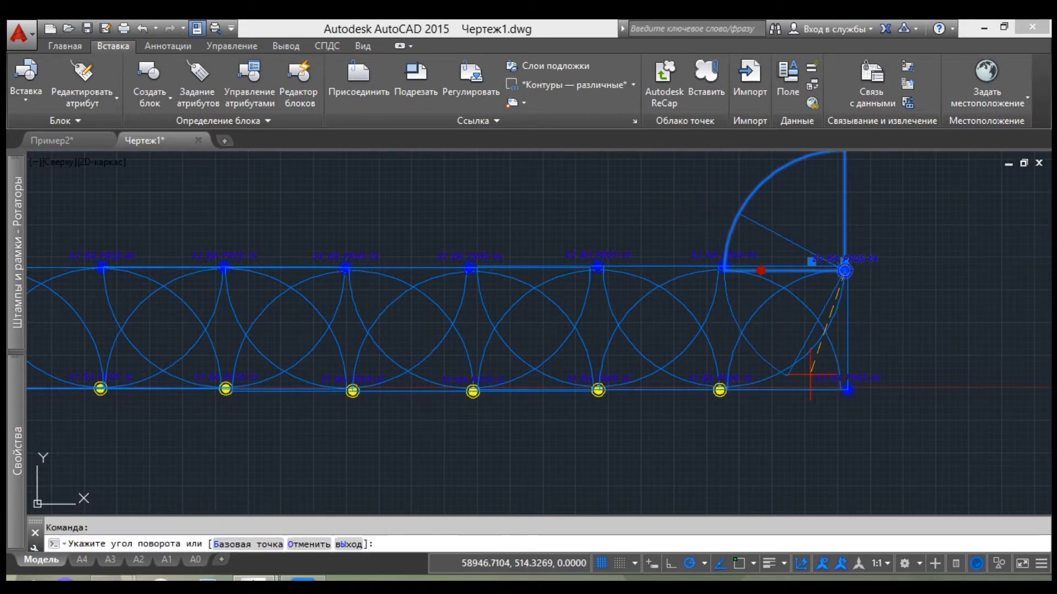
{"action": "left_click", "coordinate": [842, 427]}
Paste the 90° sprinkler at the upper row's left corner and rotate it 180° so that its arc faces into the strip
{"action": "middle_click_drag", "start_coordinate": [663, 359], "coordinate": [986, 242]}
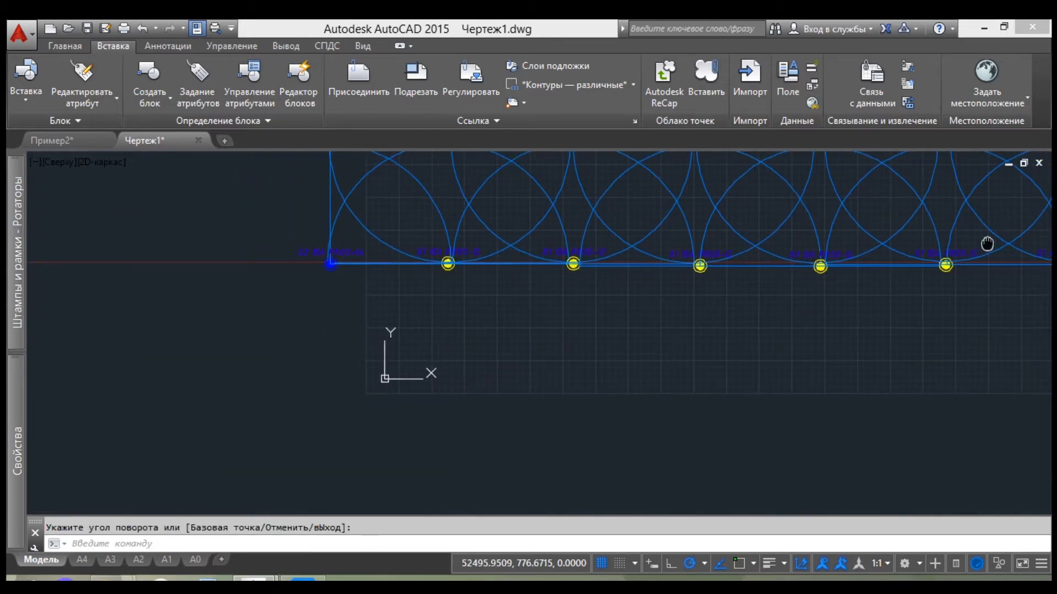
{"action": "key", "text": "ctrl+v"}
{"action": "middle_click_drag", "start_coordinate": [405, 288], "coordinate": [496, 364]}
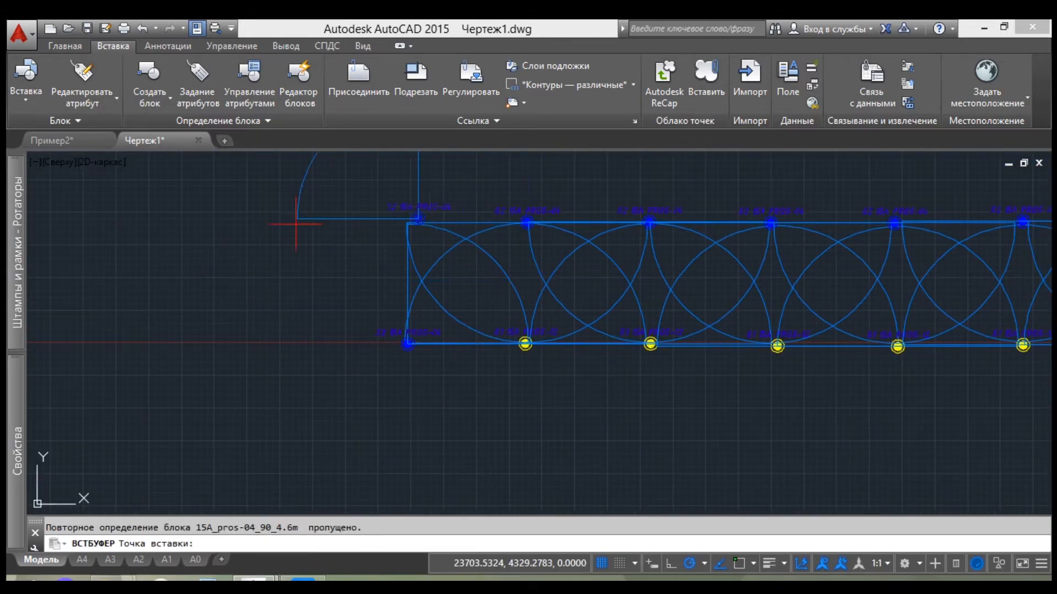
{"action": "left_click", "coordinate": [286, 232]}
{"action": "left_click", "coordinate": [292, 234]}
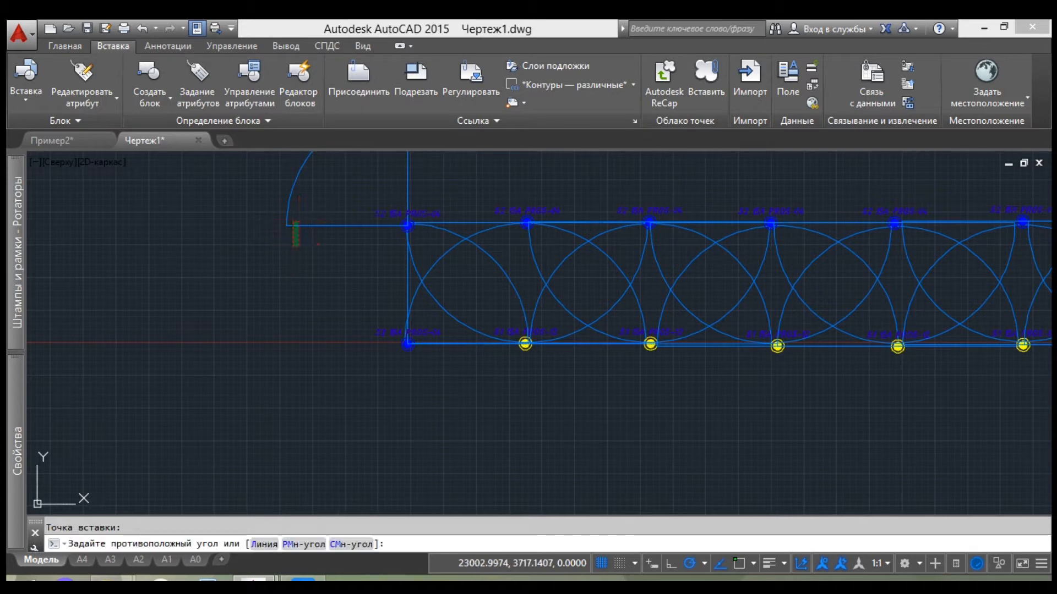
{"action": "left_click", "coordinate": [323, 226]}
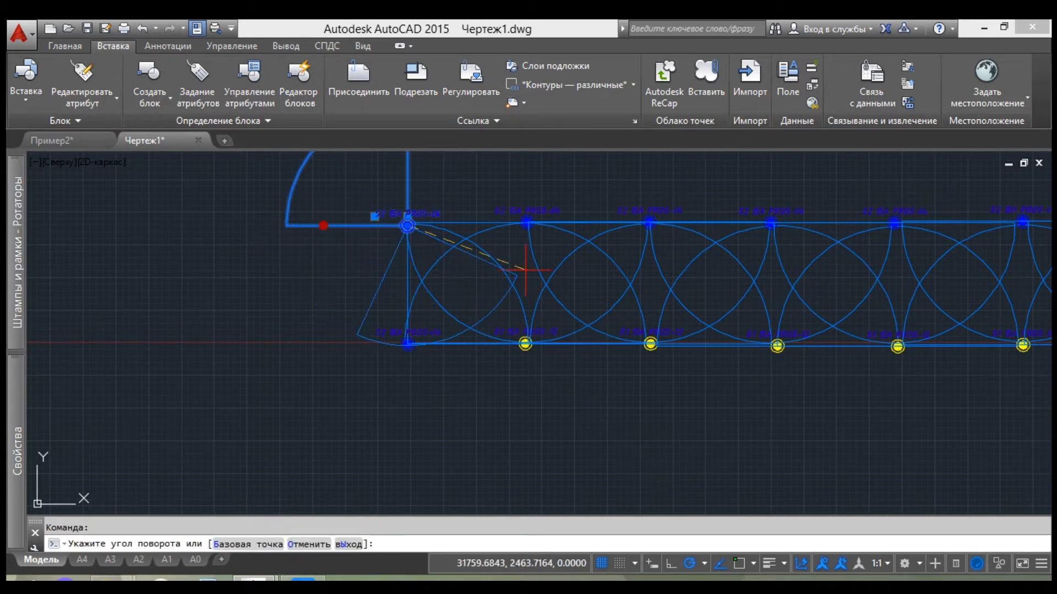
{"action": "left_click", "coordinate": [547, 223]}
{"action": "key", "text": "Escape"}
Set the ФОРСУНКА attribute of the 90° sprinkler at the lower row's left corner to S1 15A PROS-04
{"action": "left_click", "coordinate": [485, 246]}
{"action": "scroll", "coordinate": [449, 307], "scroll_direction": "up", "scroll_amount": 4}
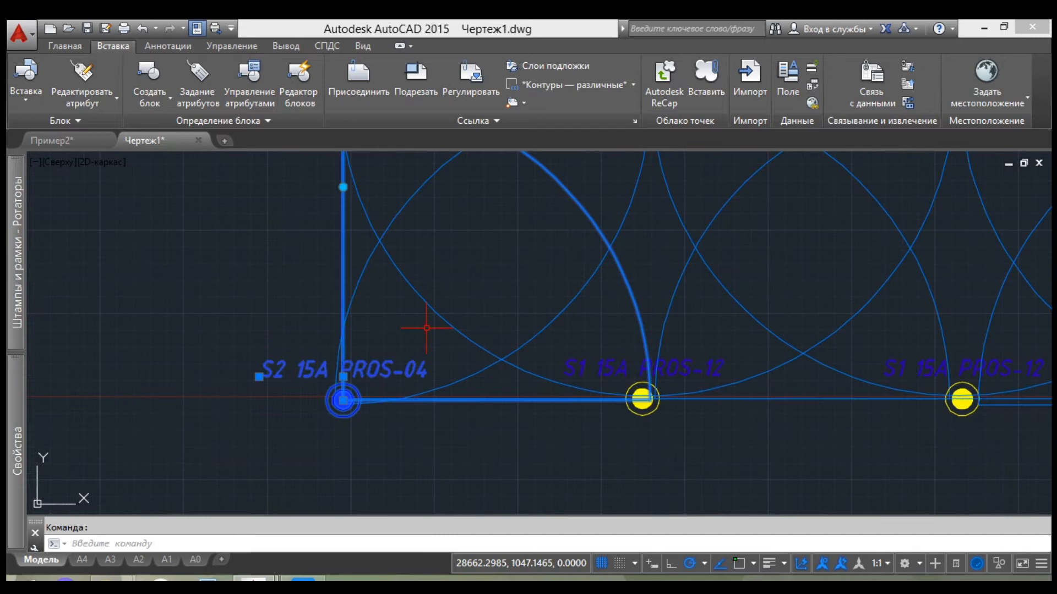
{"action": "double_click", "coordinate": [381, 373]}
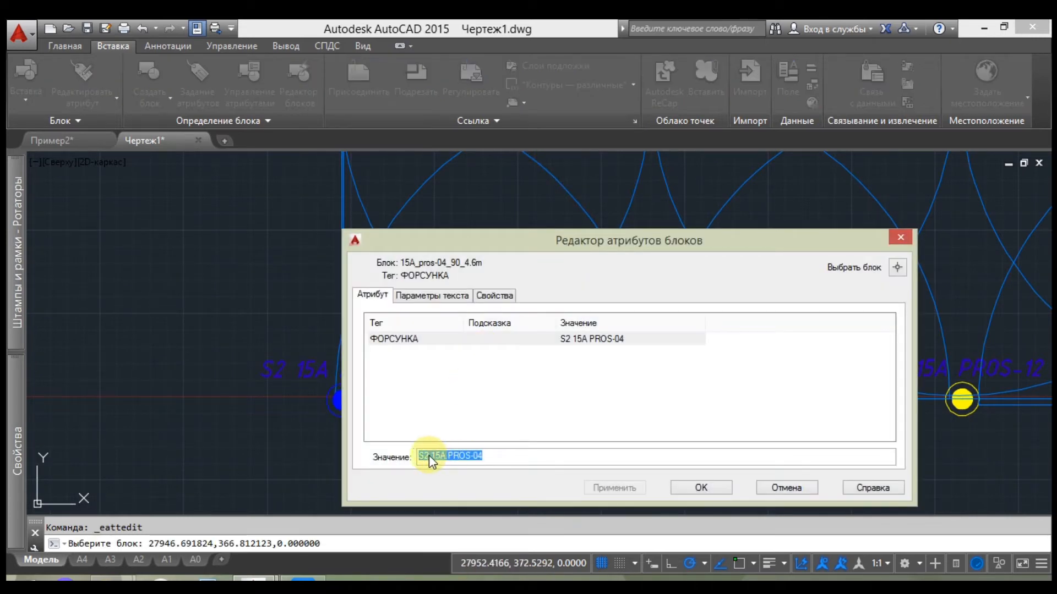
{"action": "type", "text": "S1 15A PROS-04"}
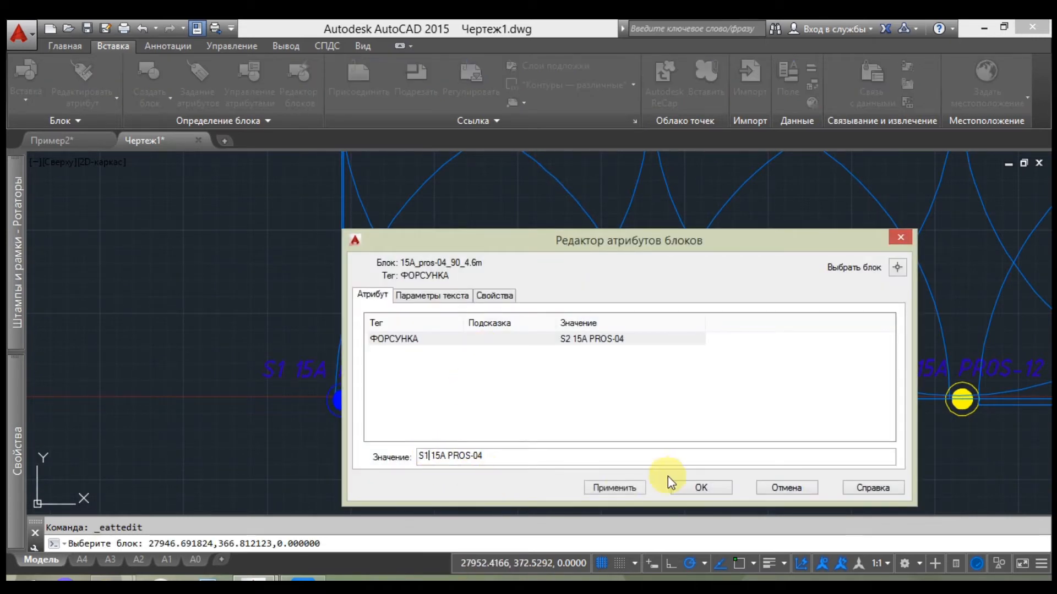
{"action": "left_click", "coordinate": [709, 485]}
Set the ФОРСУНКА attribute of the 90° sprinkler at the lower row's right corner to S1 15A PROS-04
{"action": "scroll", "coordinate": [796, 396], "scroll_direction": "down", "scroll_amount": 6}
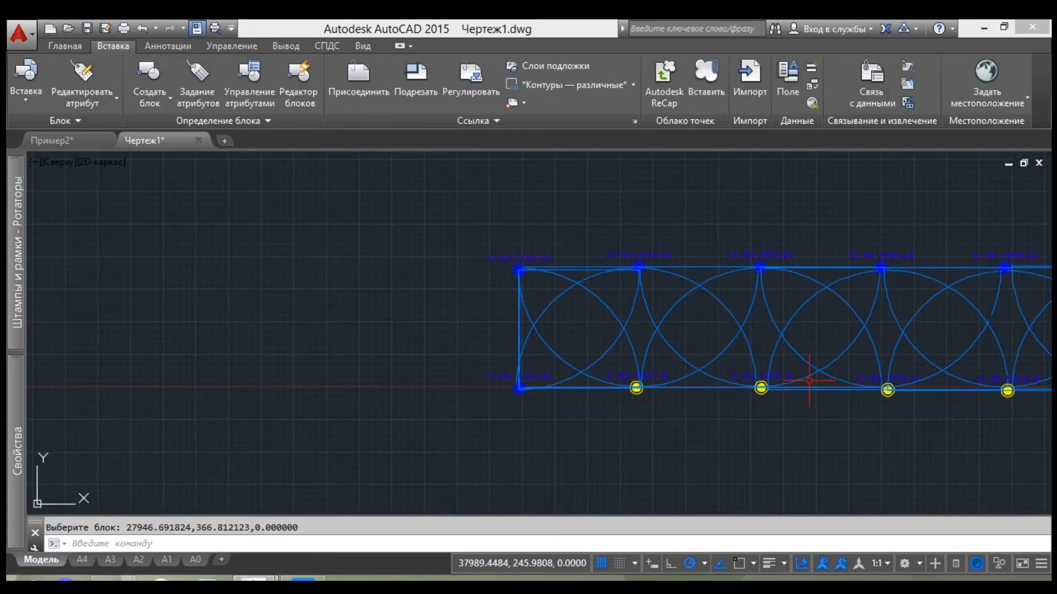
{"action": "scroll", "coordinate": [901, 423], "scroll_direction": "up", "scroll_amount": 2}
{"action": "middle_click_drag", "start_coordinate": [939, 333], "coordinate": [820, 347]}
{"action": "scroll", "coordinate": [820, 347], "scroll_direction": "up", "scroll_amount": 2}
{"action": "double_click", "coordinate": [809, 364]}
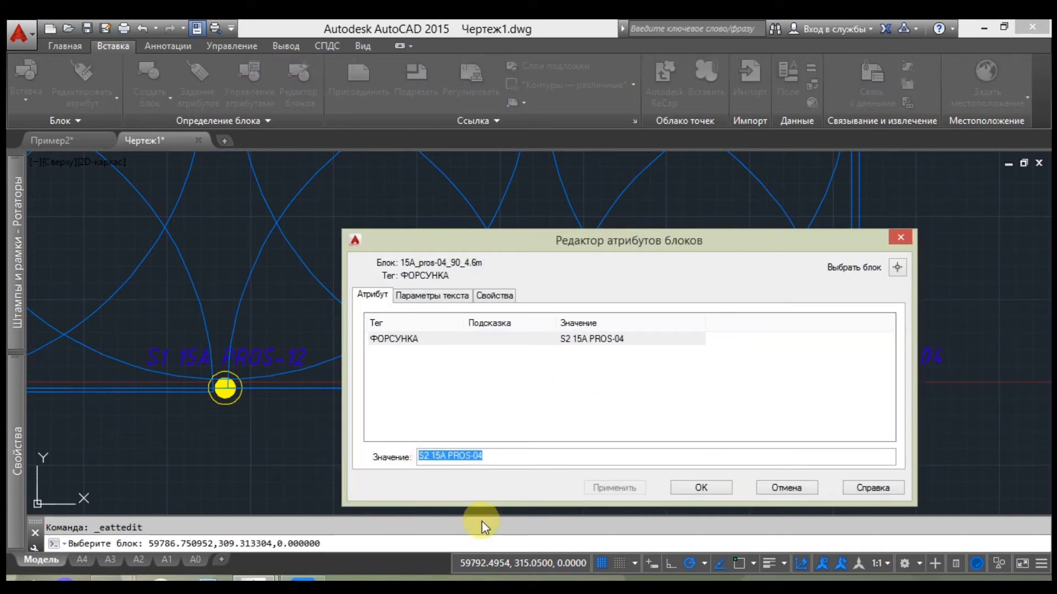
{"action": "left_click", "coordinate": [425, 454]}
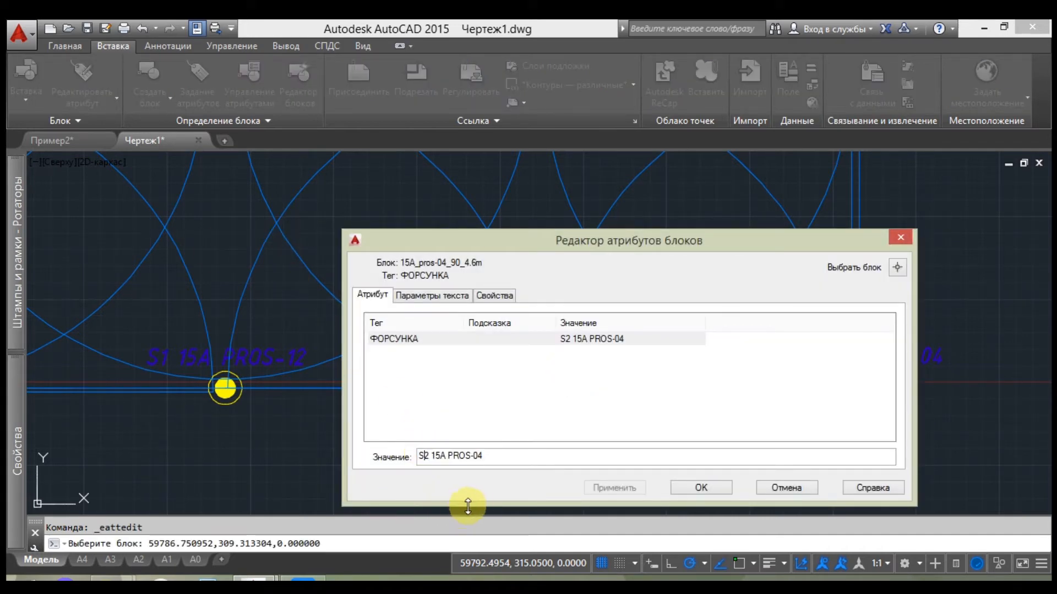
{"action": "type", "text": "1"}
{"action": "left_click", "coordinate": [685, 488]}
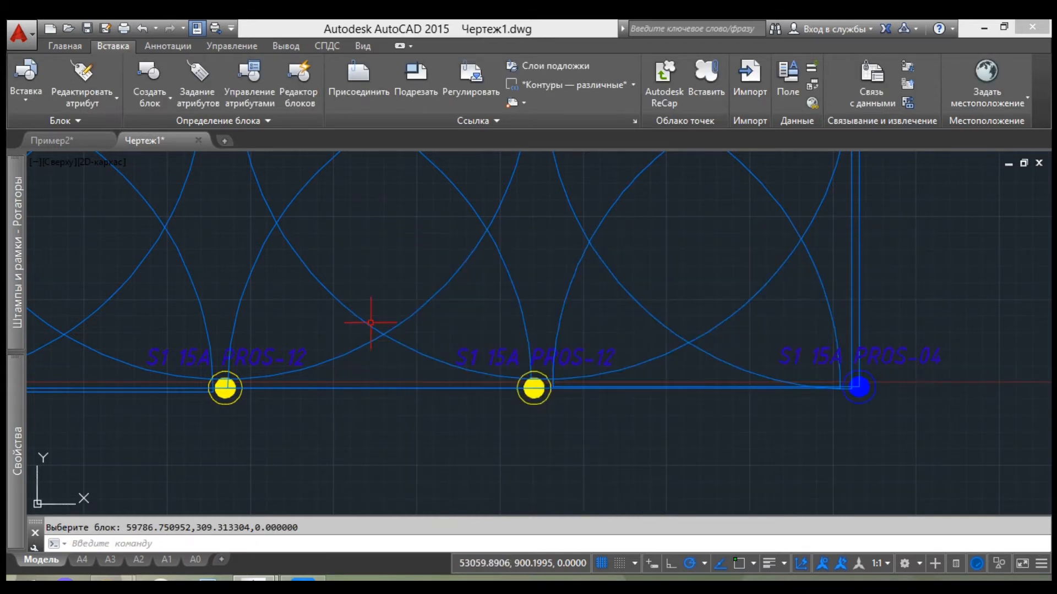
Start a data extraction for the sprinkler layout, saving the drawing as Чертеж1.dwg first
{"action": "scroll", "coordinate": [378, 343], "scroll_direction": "down", "scroll_amount": 6}
{"action": "mouse_move", "coordinate": [395, 352]}
{"action": "middle_mouse_down"}
{"action": "mouse_move", "coordinate": [850, 360]}
{"action": "mouse_move", "coordinate": [743, 365]}
{"action": "middle_mouse_up"}
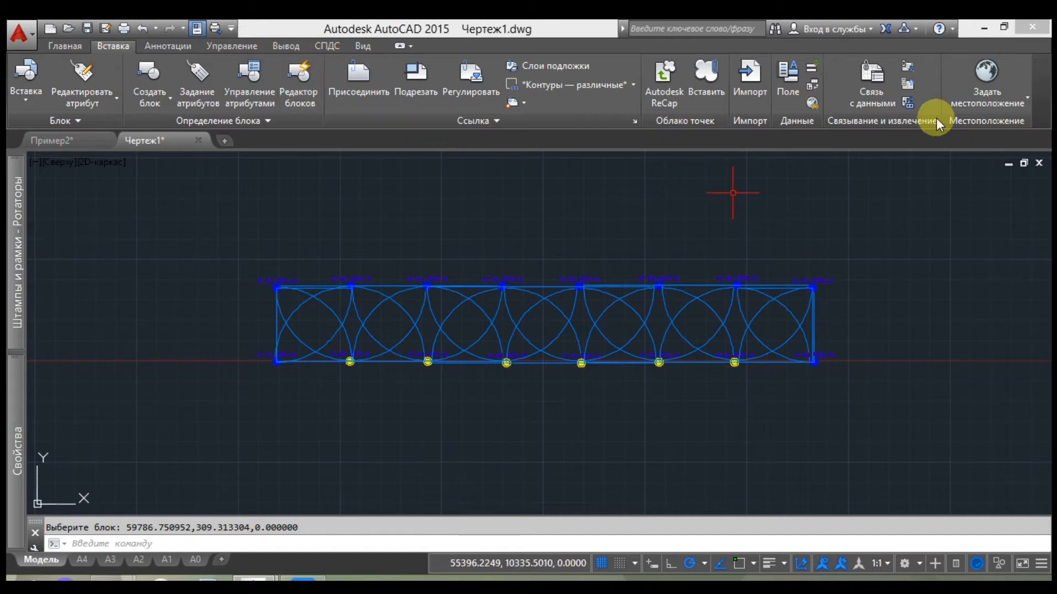
{"action": "left_click", "coordinate": [907, 101]}
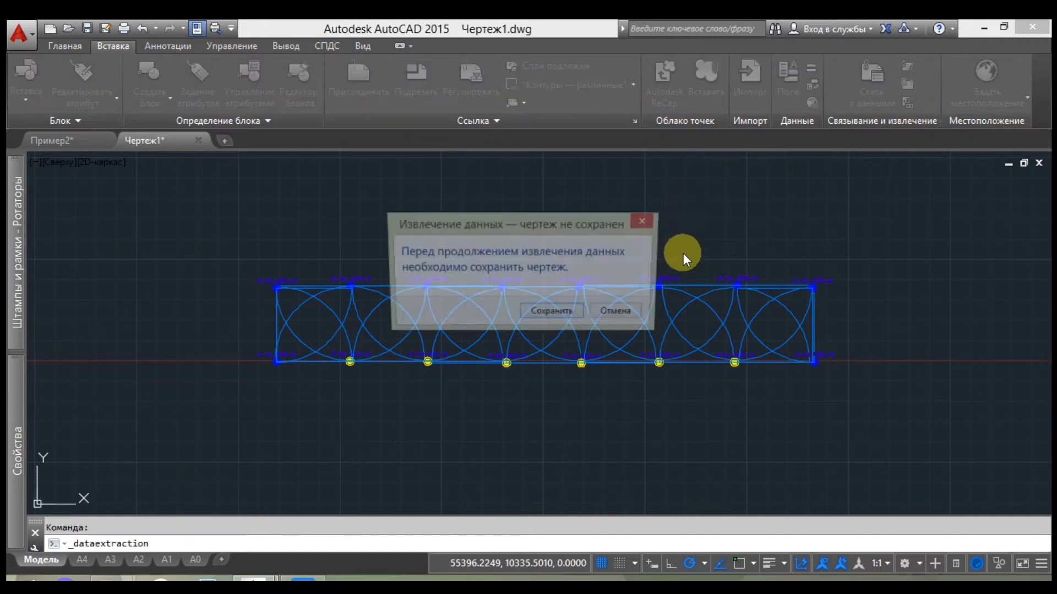
{"action": "left_click", "coordinate": [558, 317]}
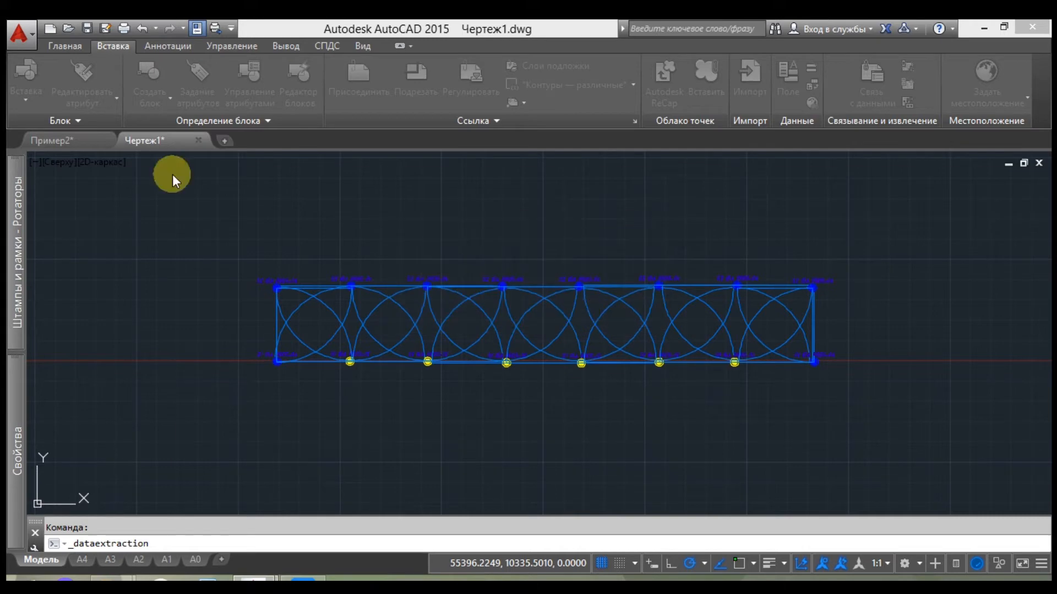
{"action": "left_click", "coordinate": [906, 108]}
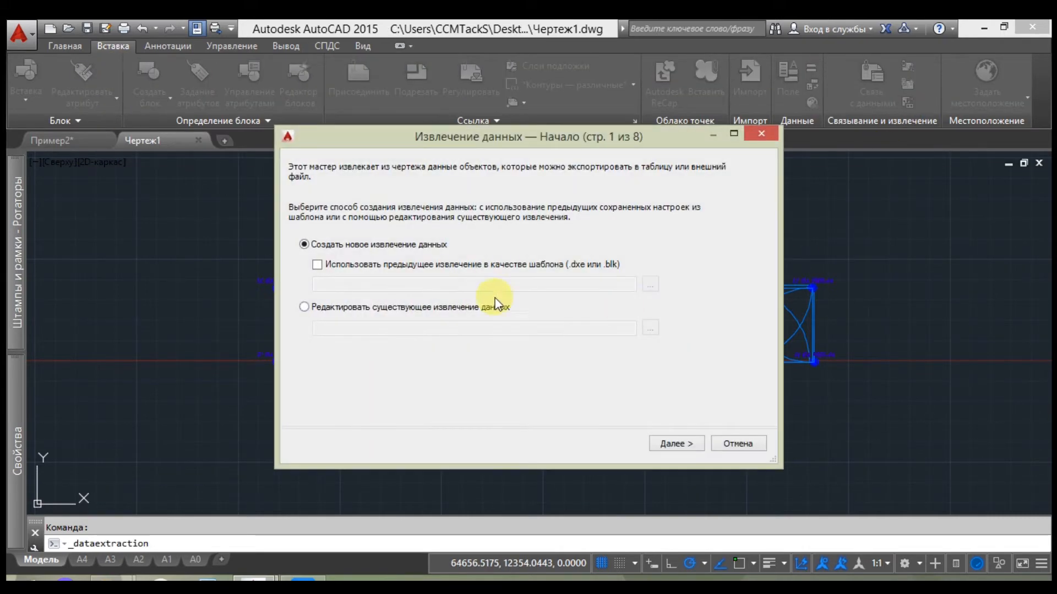
Create a new data extraction and save it in the Пример 2 folder as данные.dxe, replacing the existing file
{"action": "left_click", "coordinate": [662, 447]}
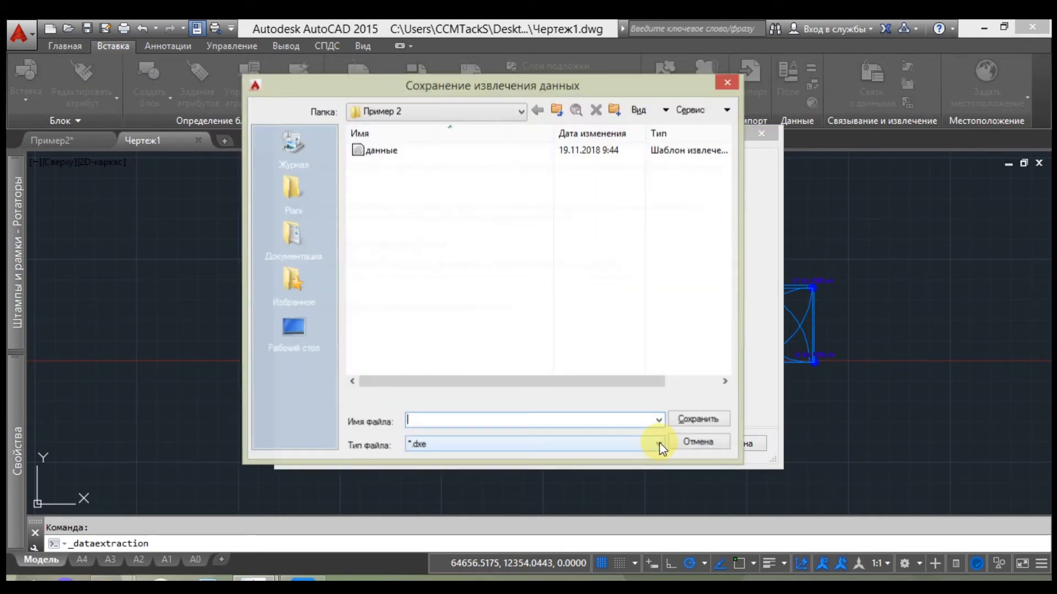
{"action": "left_click", "coordinate": [382, 154]}
{"action": "left_click", "coordinate": [698, 418]}
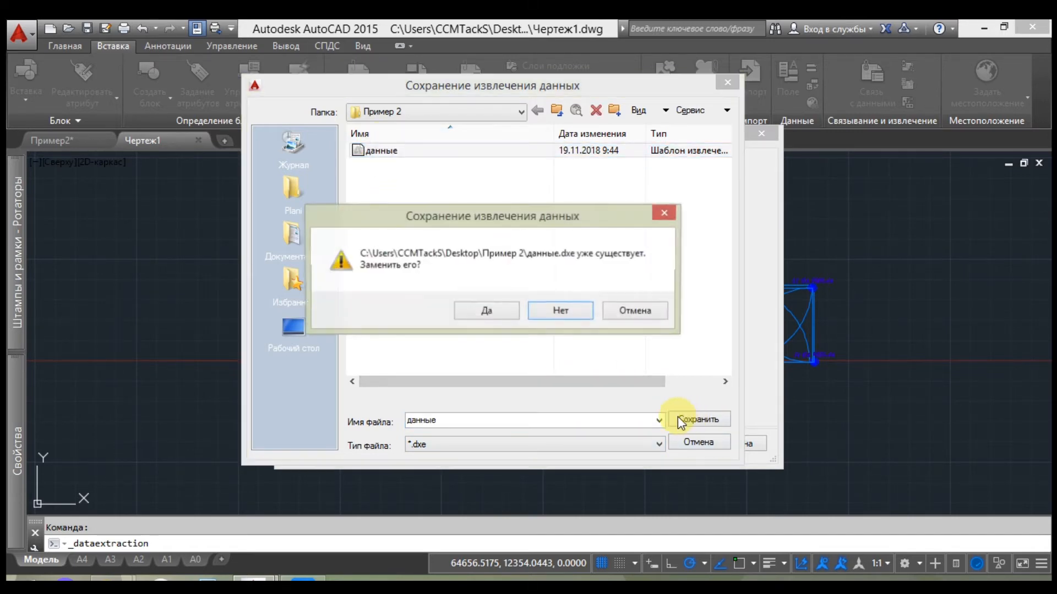
{"action": "left_click", "coordinate": [513, 311]}
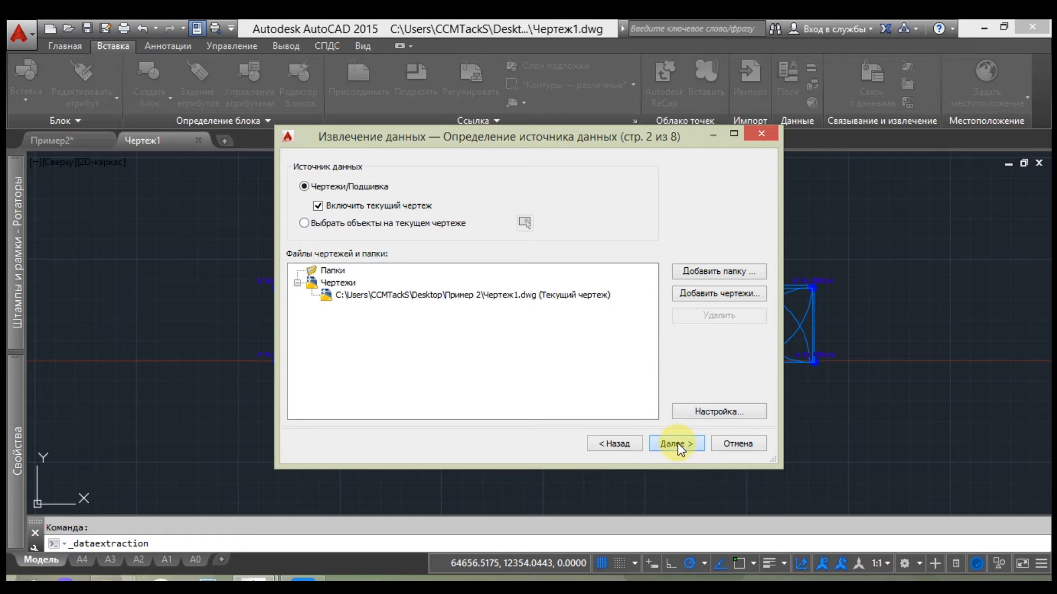
Use the current drawing as the data source, restrict the extracted objects to blocks with attributes and widen the object name column
{"action": "left_click", "coordinate": [678, 443]}
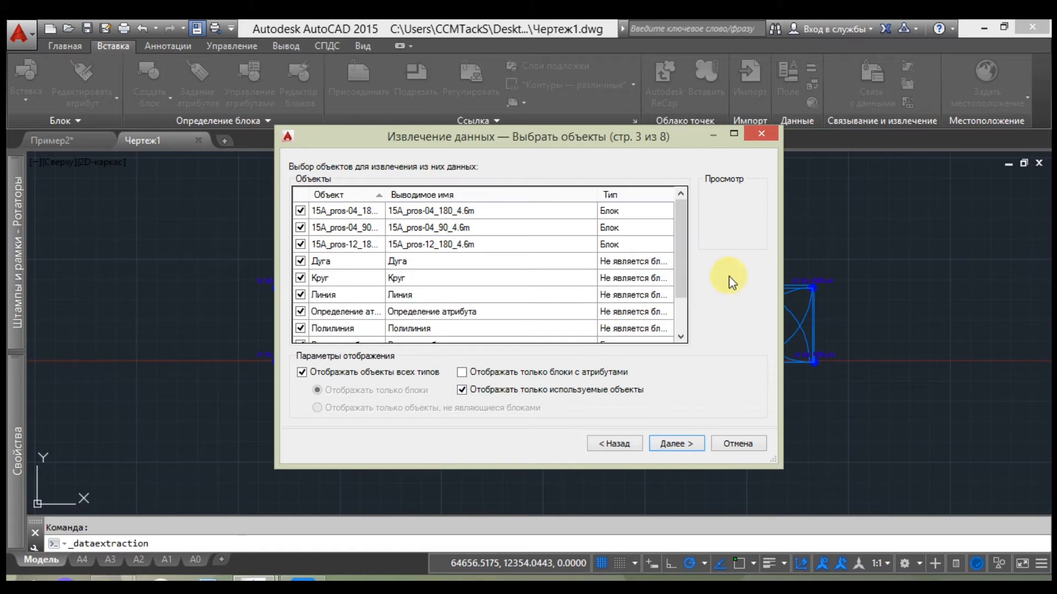
{"action": "left_click", "coordinate": [534, 374]}
{"action": "left_click", "coordinate": [380, 378]}
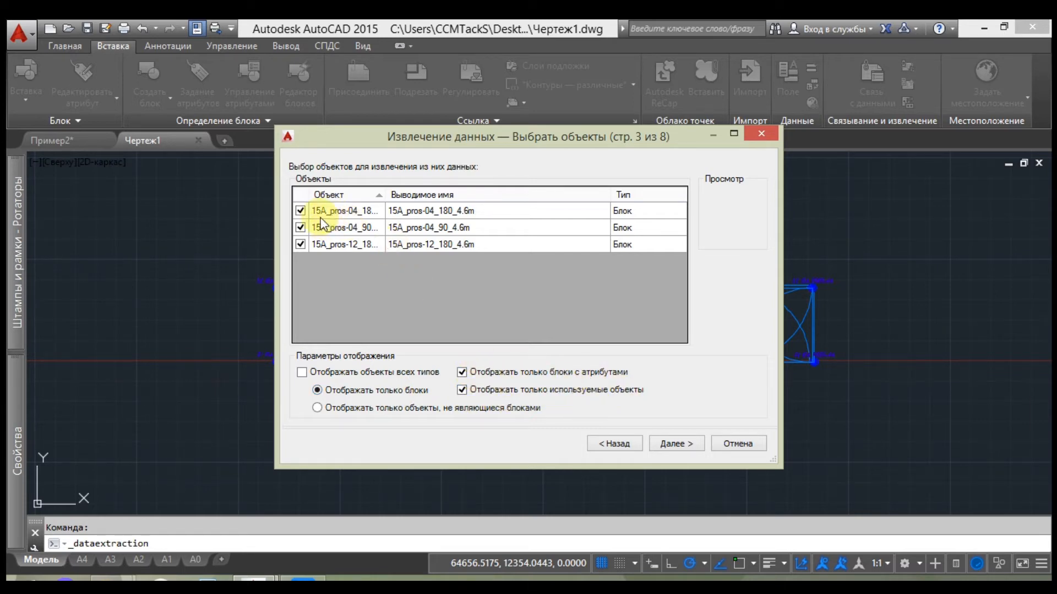
{"action": "left_click_drag", "start_coordinate": [380, 196], "coordinate": [439, 196]}
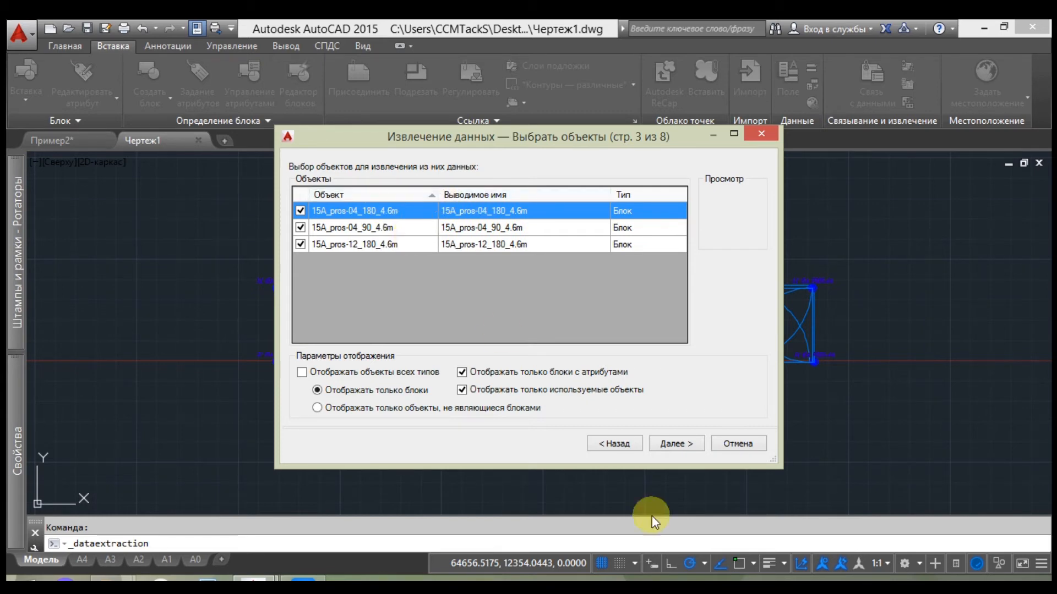
{"action": "left_click", "coordinate": [675, 443]}
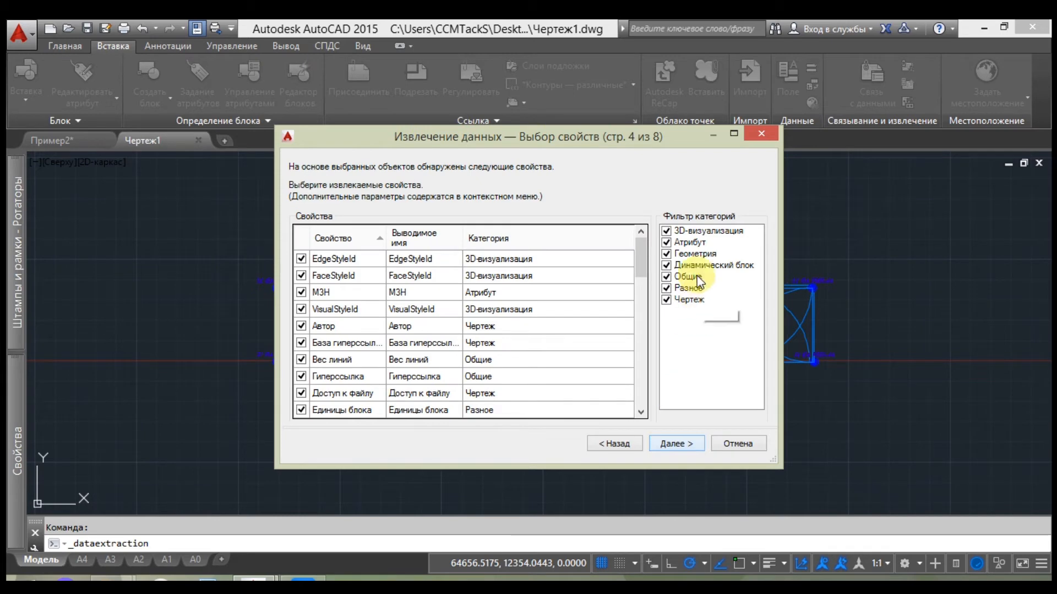
Limit the extracted properties to the Атрибут category and sort them in descending order by property name
{"action": "left_click", "coordinate": [667, 243]}
{"action": "right_click", "coordinate": [667, 243]}
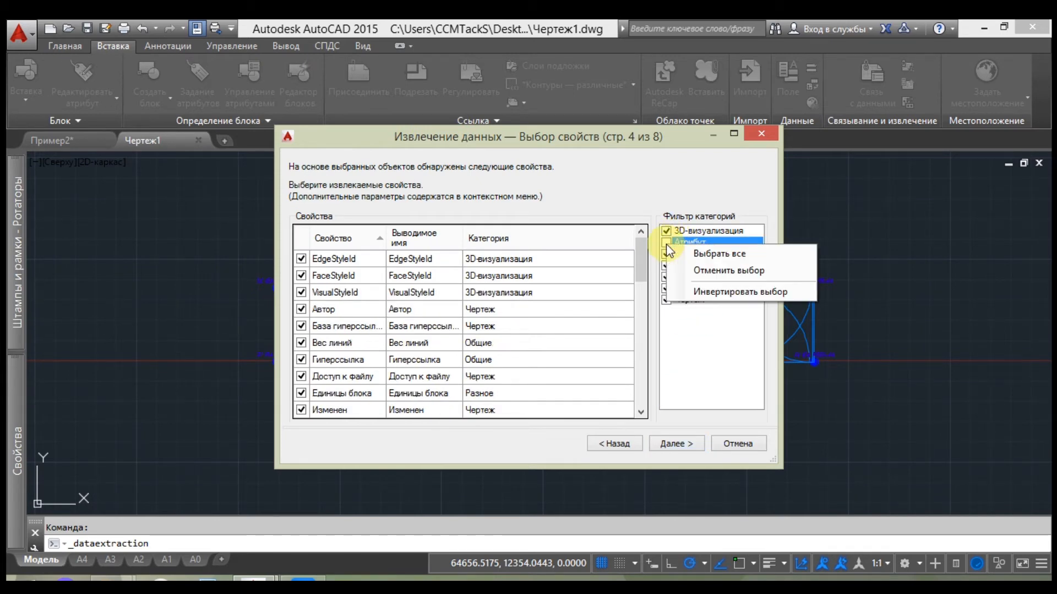
{"action": "left_click", "coordinate": [701, 293]}
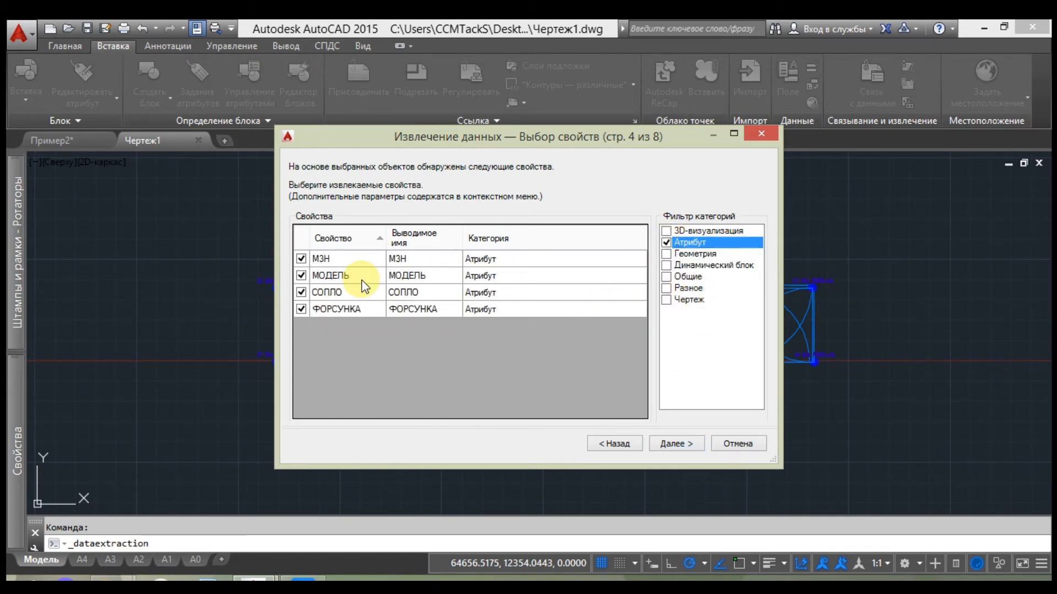
{"action": "left_click", "coordinate": [358, 243]}
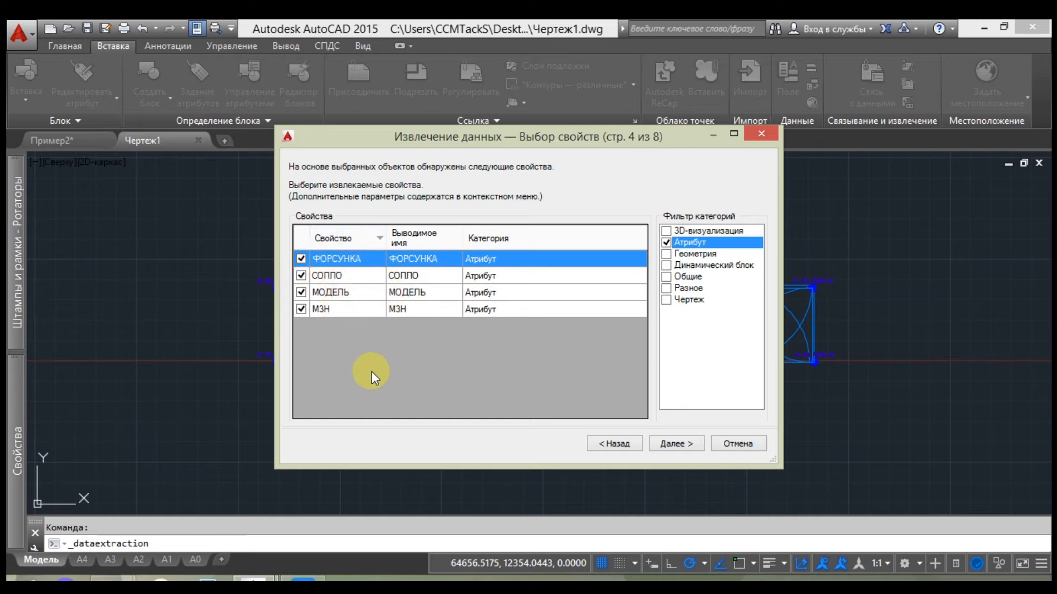
{"action": "left_click", "coordinate": [683, 443]}
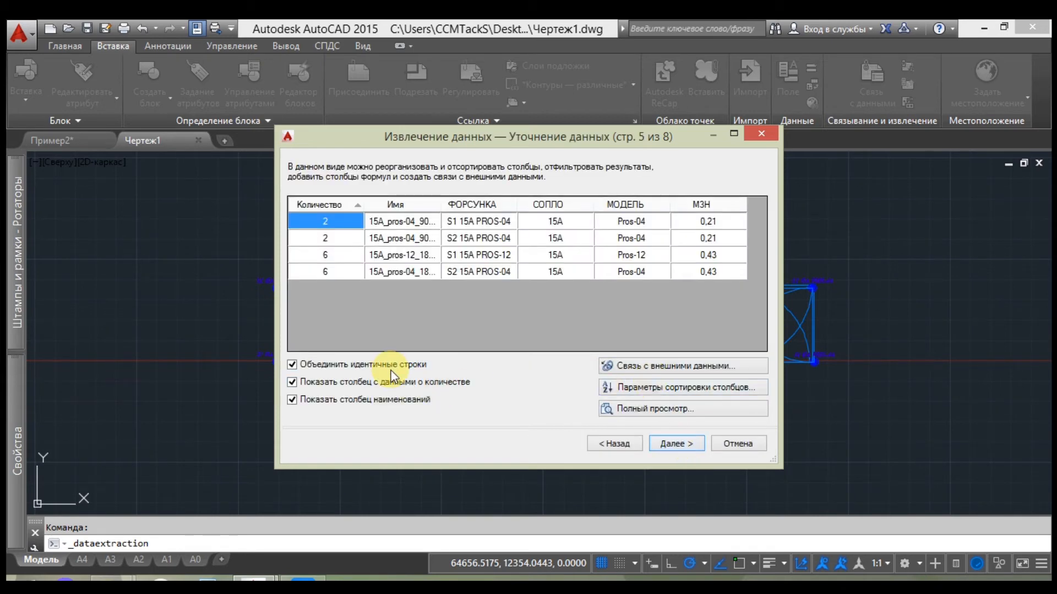
Turn off merging of identical rows and hide the name column, then check through the individual sprinkler rows
{"action": "left_click", "coordinate": [384, 366]}
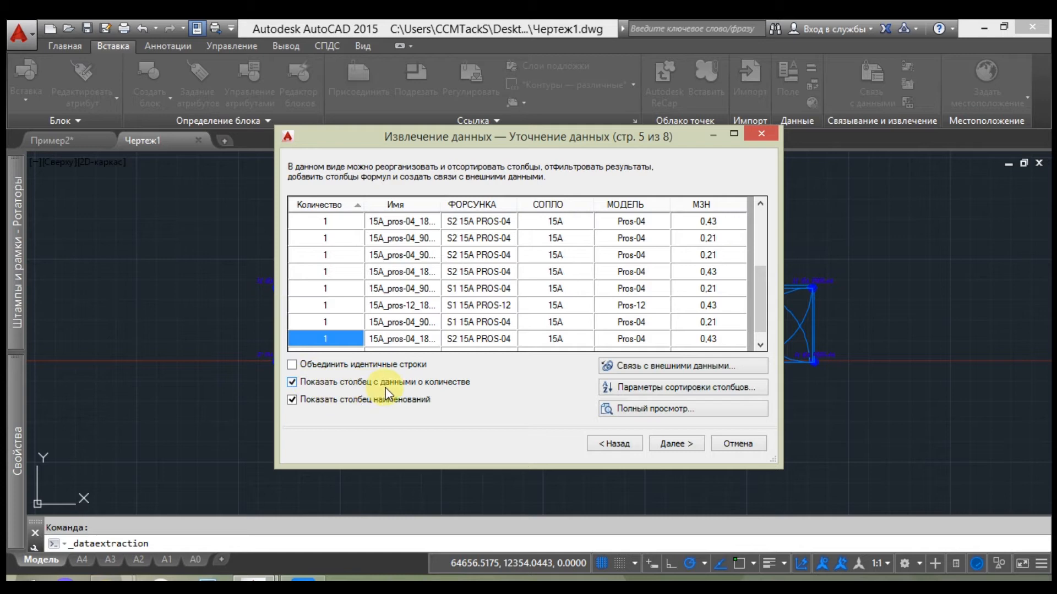
{"action": "left_click", "coordinate": [342, 407]}
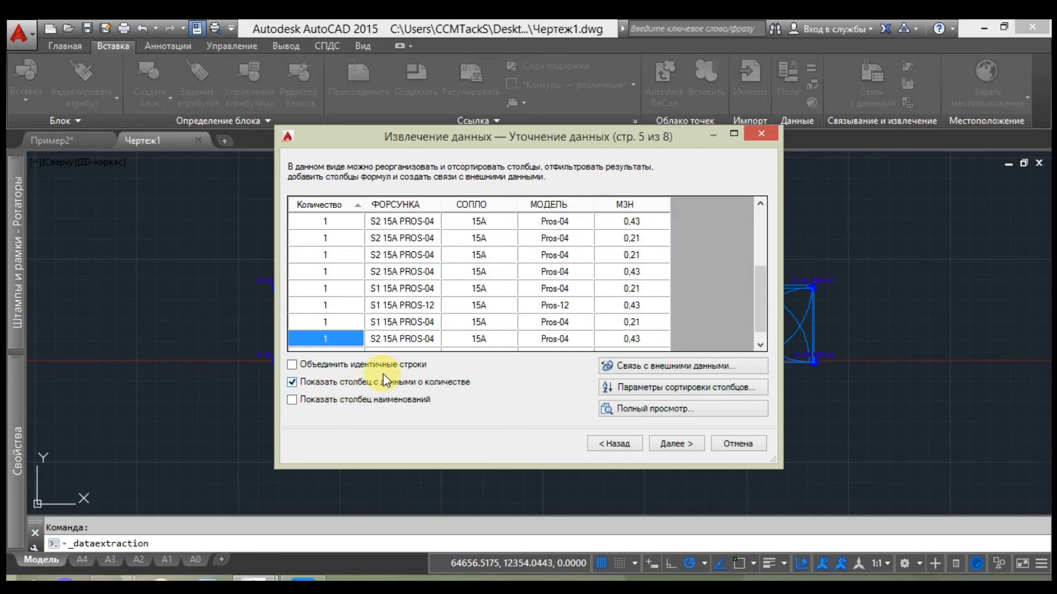
{"action": "left_click_drag", "start_coordinate": [762, 314], "coordinate": [769, 358]}
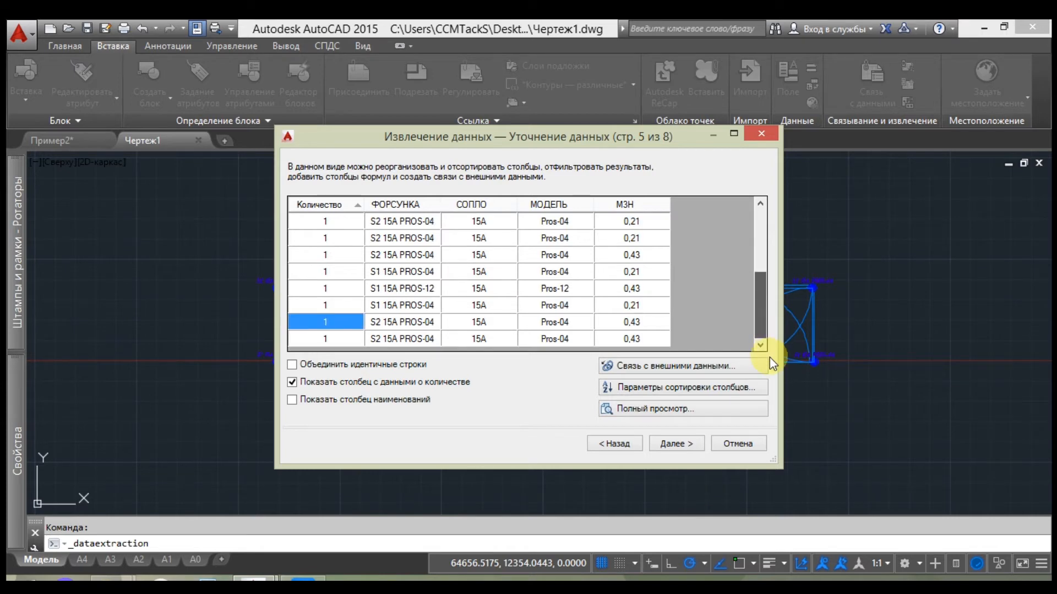
{"action": "left_click_drag", "start_coordinate": [770, 322], "coordinate": [388, 207]}
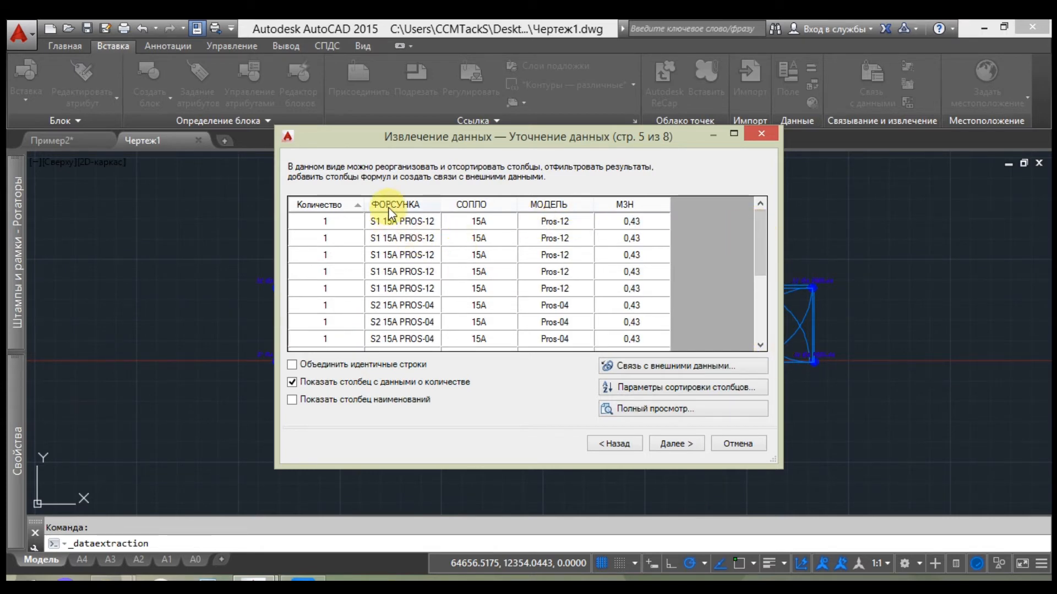
Sort the extracted rows in ascending order by ФОРСУНКА and move the Количество column to the end of the table
{"action": "left_click", "coordinate": [395, 208]}
{"action": "left_click", "coordinate": [394, 209]}
{"action": "scroll", "coordinate": [660, 295], "scroll_direction": "down", "scroll_amount": 3}
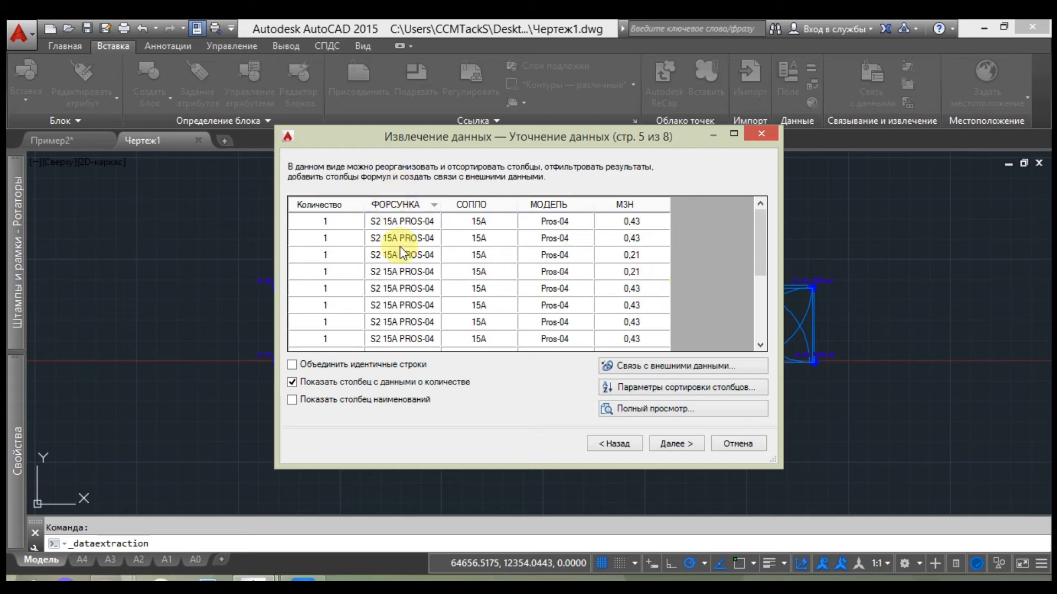
{"action": "left_click", "coordinate": [407, 208]}
{"action": "scroll", "coordinate": [418, 258], "scroll_direction": "up", "scroll_amount": 3}
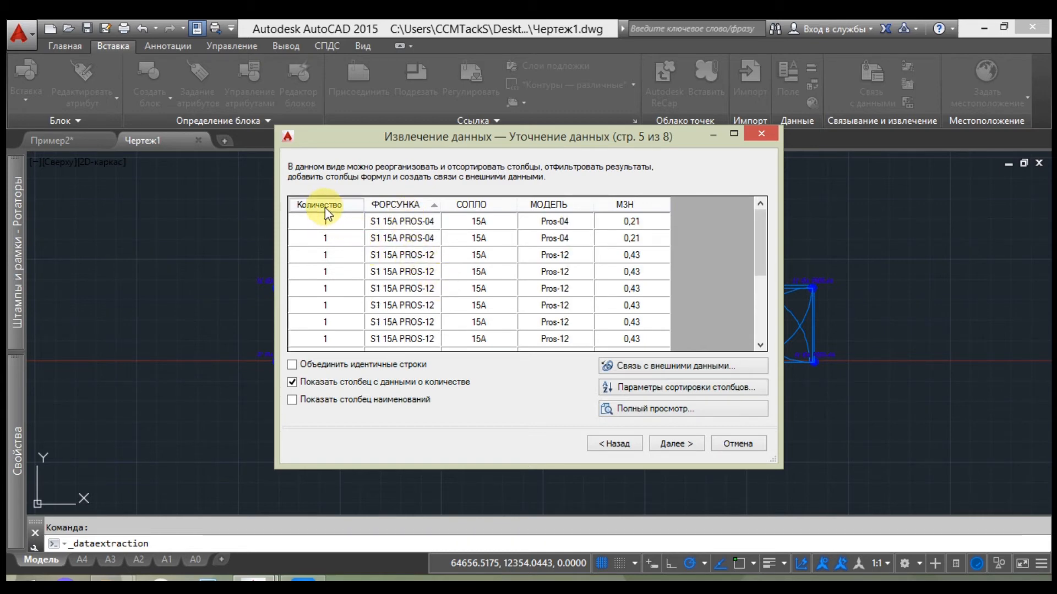
{"action": "mouse_move", "coordinate": [633, 206]}
{"action": "left_mouse_down"}
{"action": "mouse_move", "coordinate": [621, 215]}
{"action": "mouse_move", "coordinate": [666, 212]}
{"action": "left_mouse_up"}
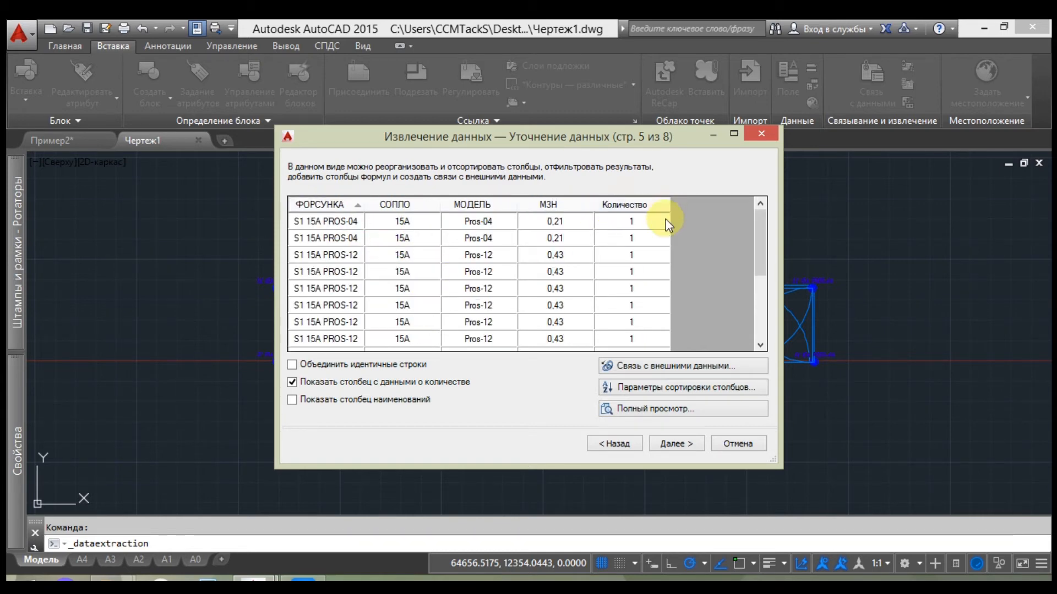
{"action": "left_click_drag", "start_coordinate": [759, 256], "coordinate": [759, 207]}
Output the extracted data to the external .xls file and a GOST_B-style drawing table, placing the table beside the sprinkler rows
{"action": "left_click", "coordinate": [681, 445]}
{"action": "left_click", "coordinate": [416, 212]}
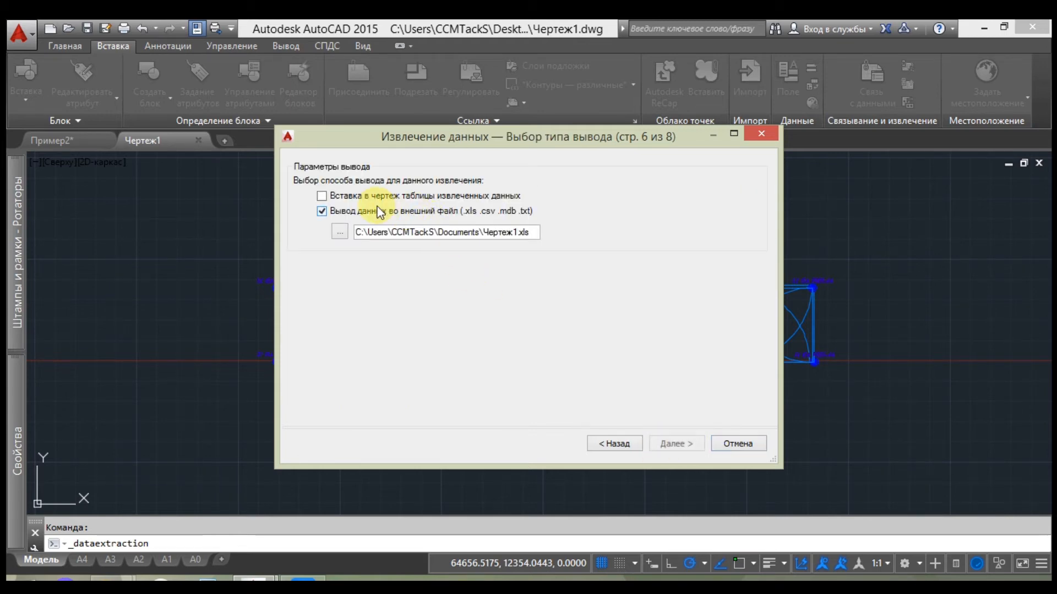
{"action": "left_click", "coordinate": [361, 199]}
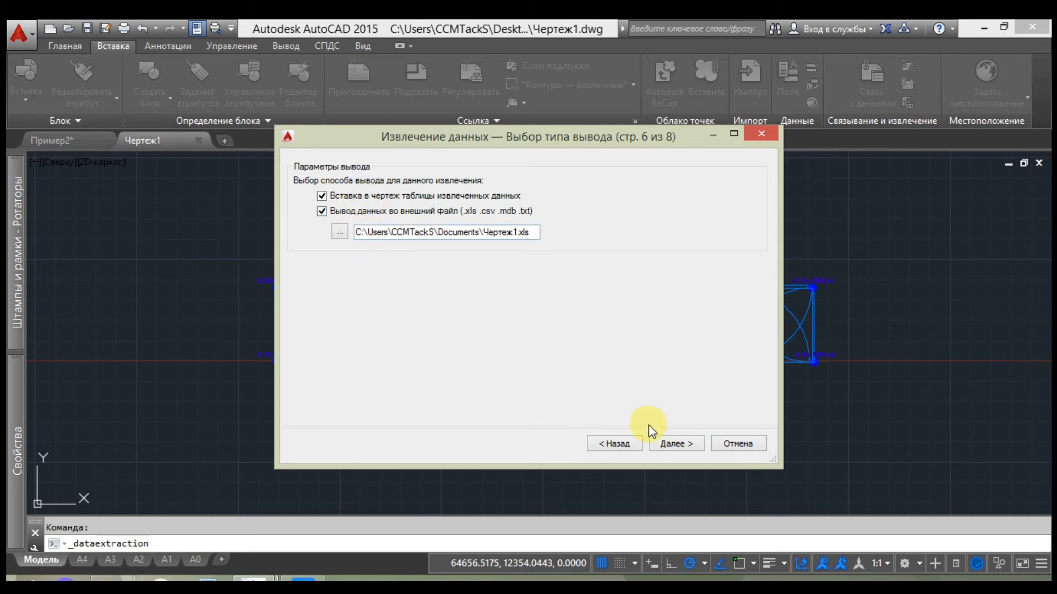
{"action": "left_click", "coordinate": [673, 444]}
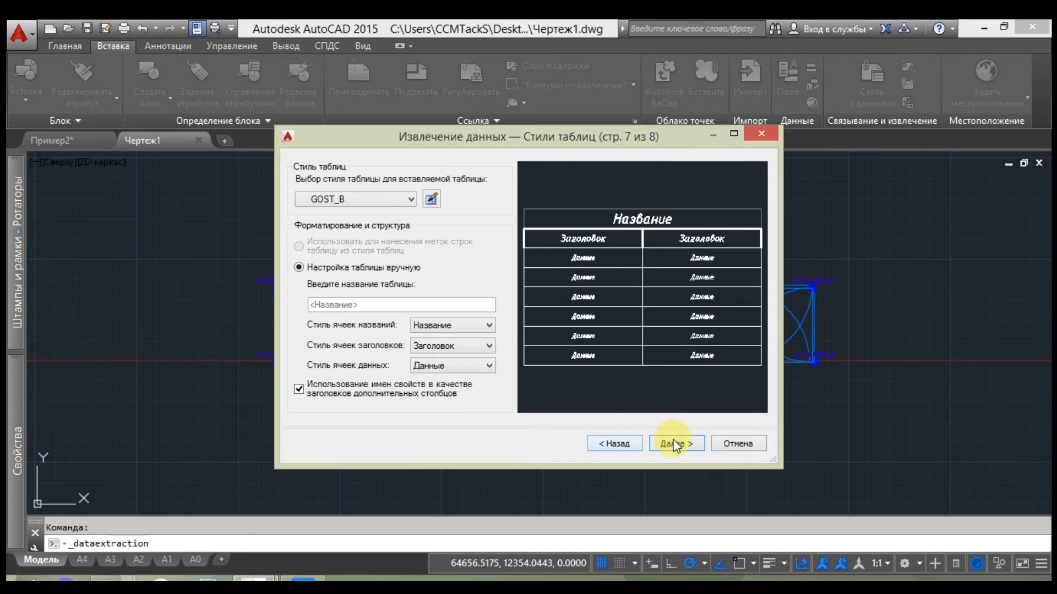
{"action": "left_click", "coordinate": [674, 444]}
{"action": "left_click", "coordinate": [677, 444]}
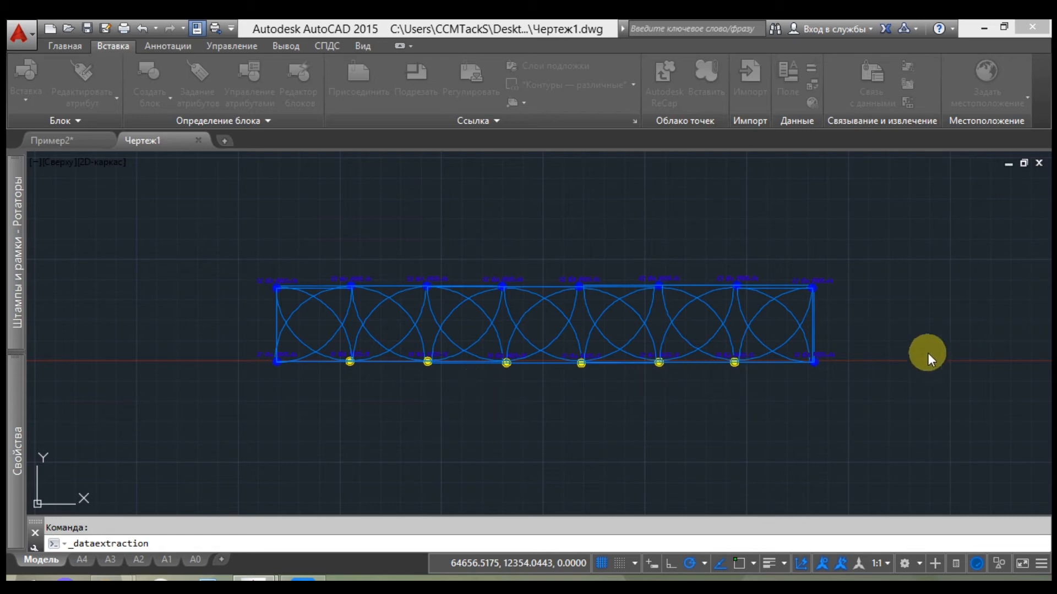
{"action": "middle_click_drag", "start_coordinate": [728, 395], "coordinate": [377, 368]}
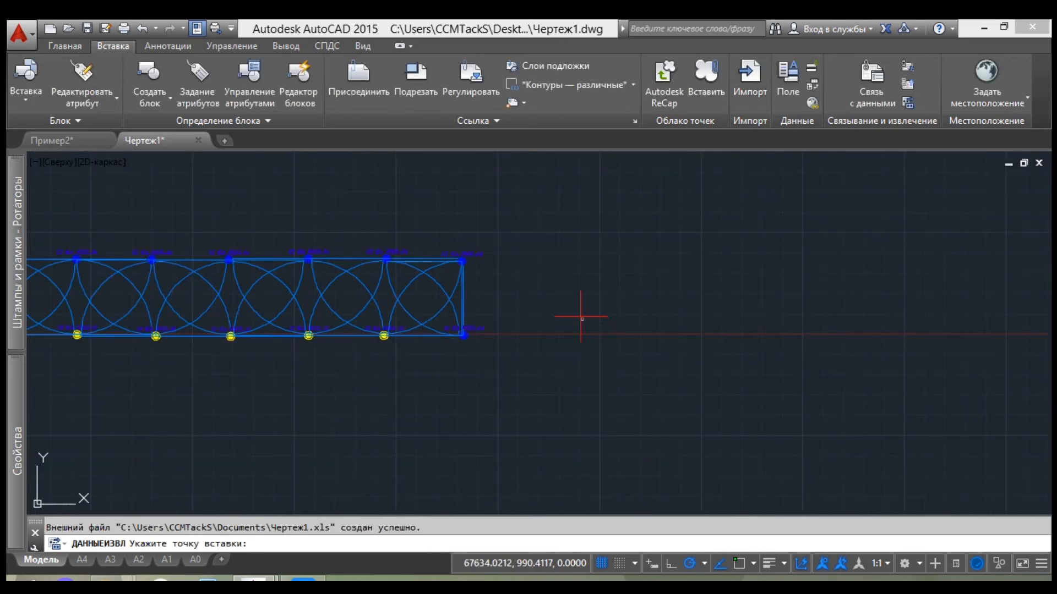
{"action": "left_click", "coordinate": [543, 304]}
Scale the inserted data table by a factor of 100 about its insertion point
{"action": "left_click", "coordinate": [560, 303]}
{"action": "left_click", "coordinate": [515, 327]}
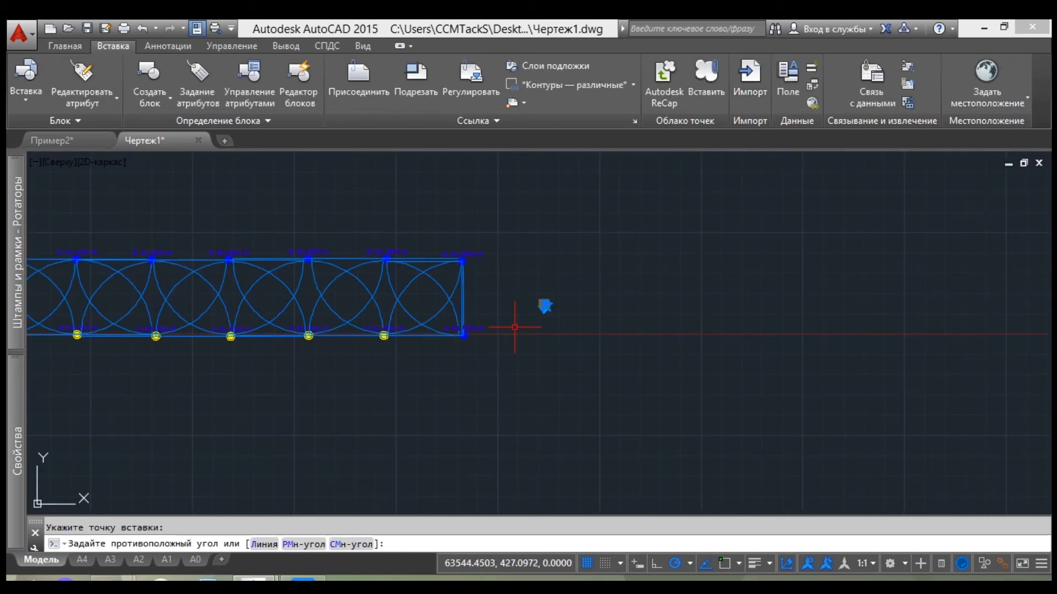
{"action": "left_click", "coordinate": [66, 46]}
{"action": "left_click", "coordinate": [308, 103]}
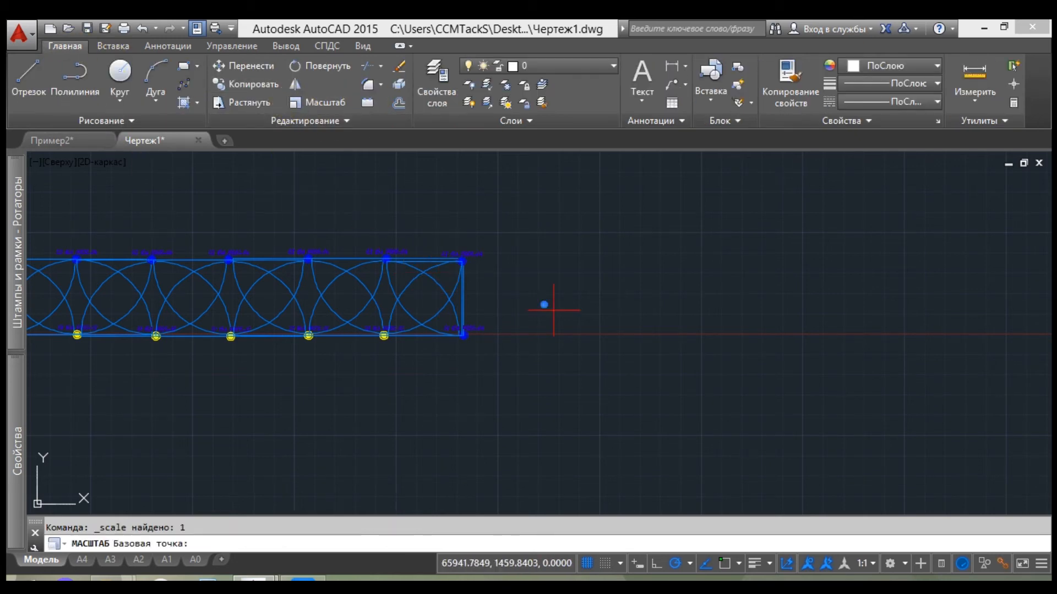
{"action": "left_click", "coordinate": [543, 304]}
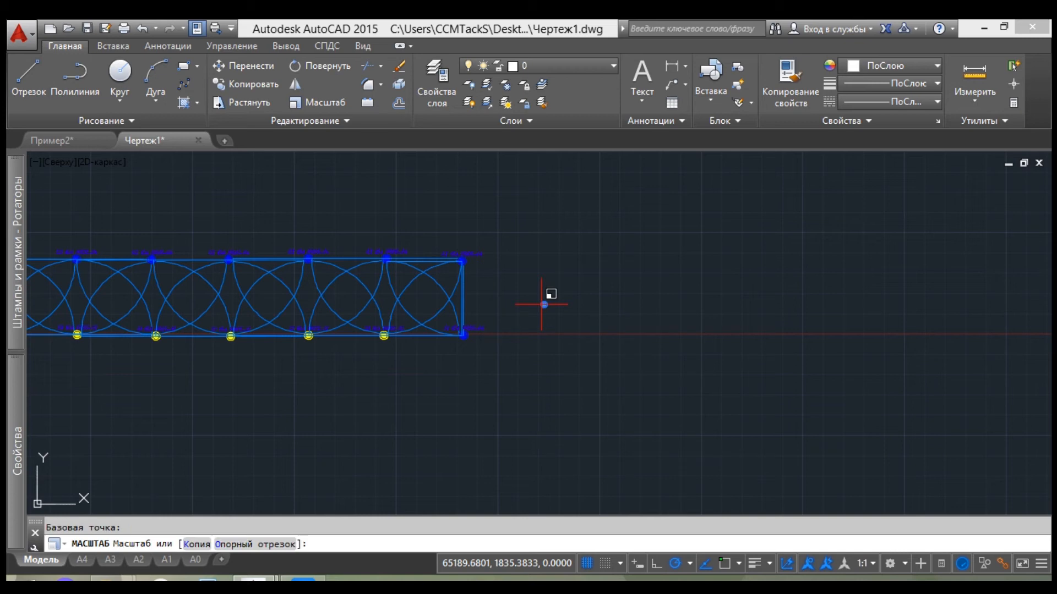
{"action": "type", "text": "100"}
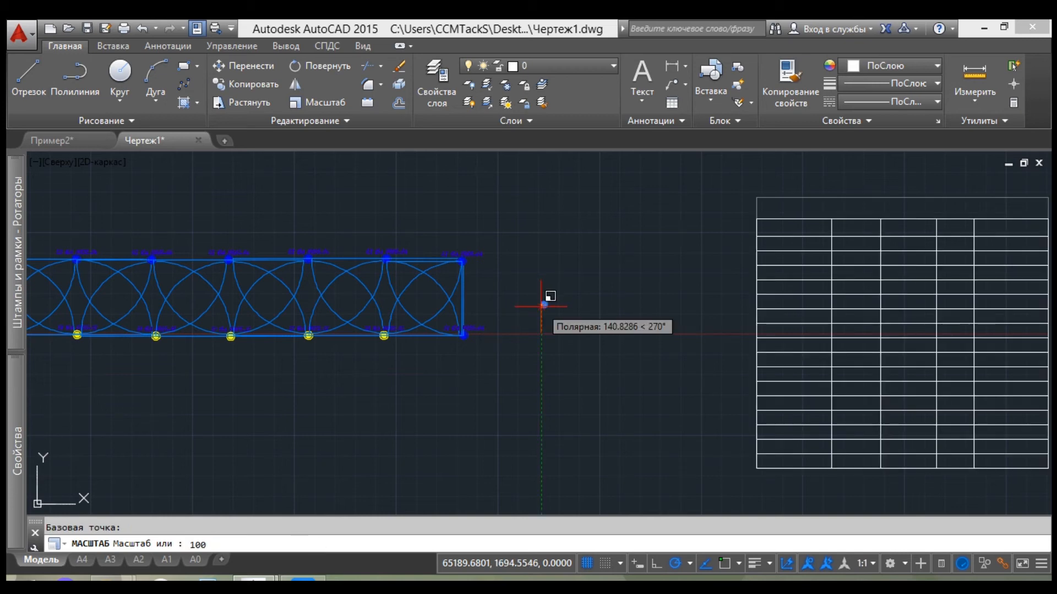
{"action": "key", "text": "Return"}
{"action": "left_click", "coordinate": [690, 231]}
{"action": "left_click", "coordinate": [655, 246]}
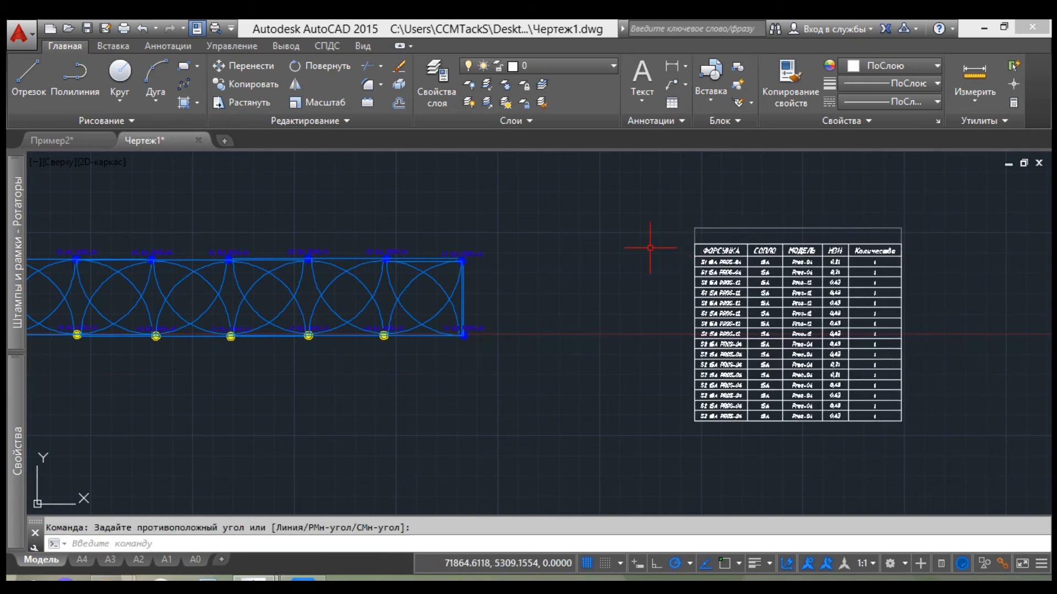
Examine the rows of the inserted table, checking the ФОРСУНКА, СОПЛО, МОДЕЛЬ, МЗН and Количество entries
{"action": "left_click", "coordinate": [950, 314]}
{"action": "left_click", "coordinate": [848, 273]}
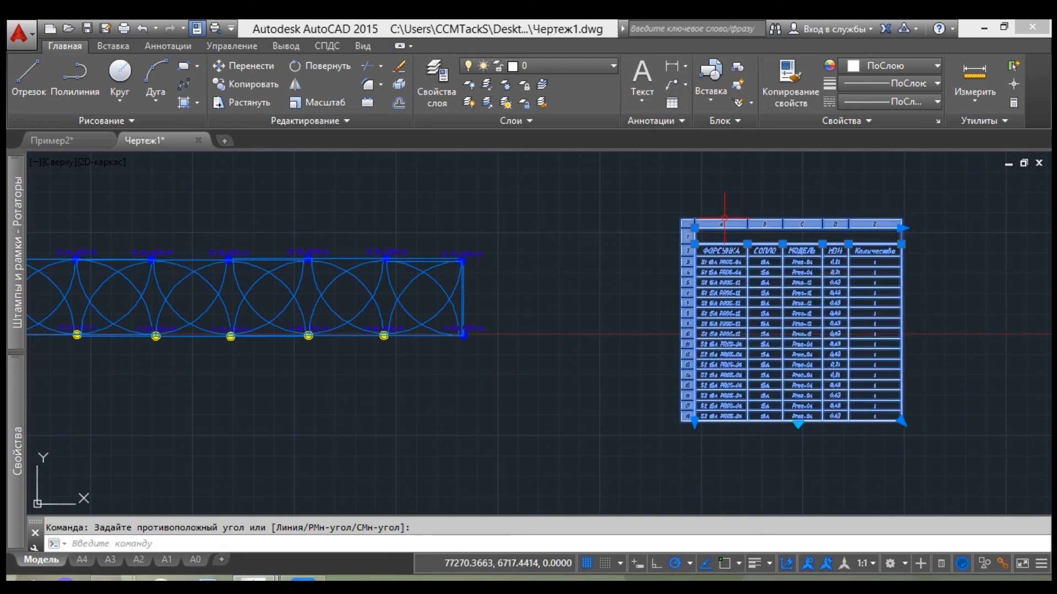
{"action": "left_click", "coordinate": [699, 229]}
{"action": "left_click", "coordinate": [621, 228]}
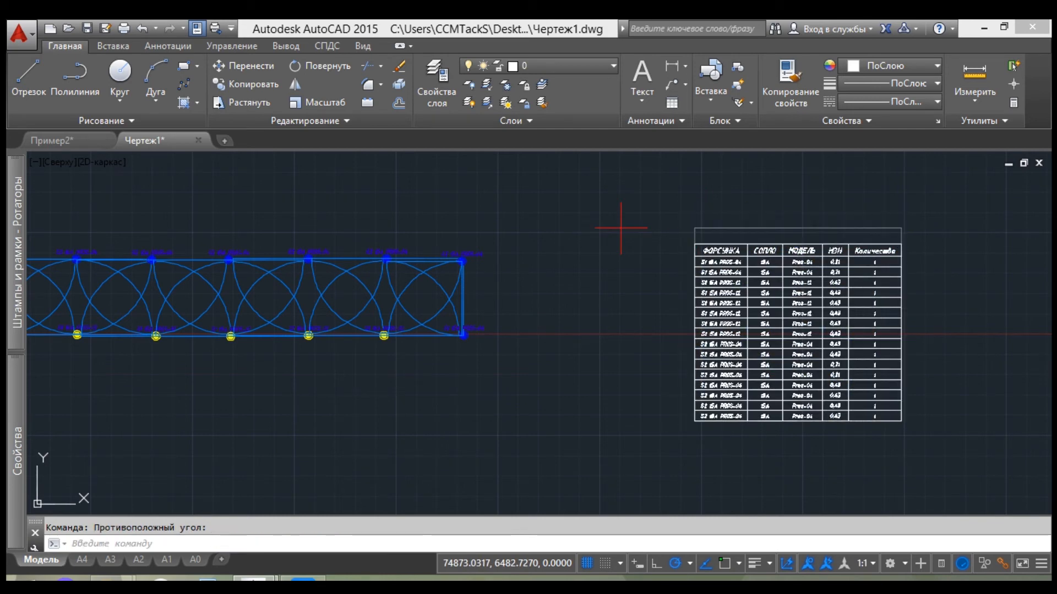
{"action": "scroll", "coordinate": [858, 397], "scroll_direction": "up", "scroll_amount": 4}
{"action": "key", "text": "Escape"}
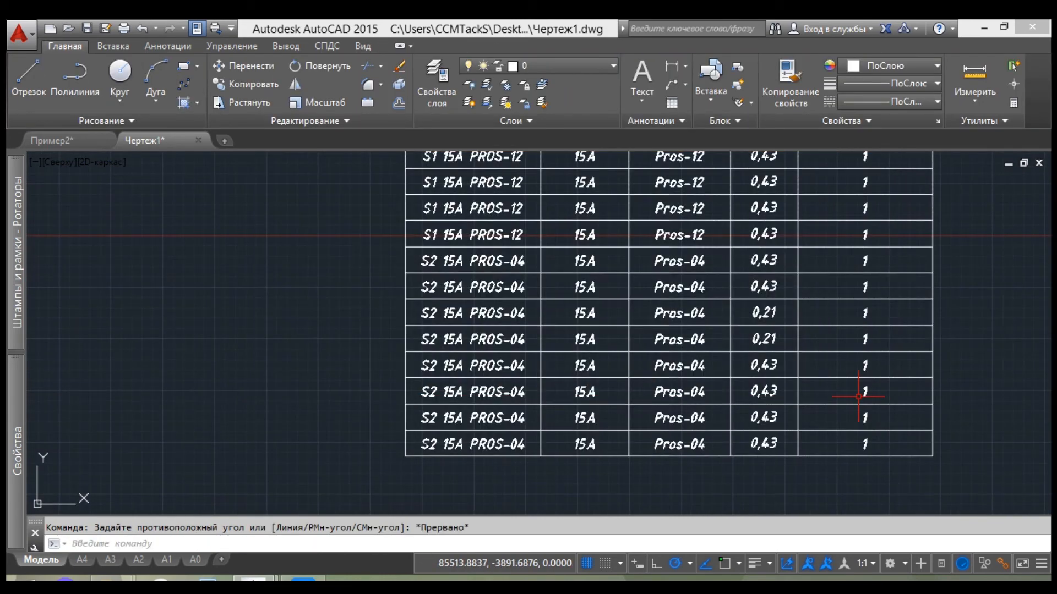
{"action": "scroll", "coordinate": [136, 433], "scroll_direction": "up", "scroll_amount": 2}
{"action": "scroll", "coordinate": [672, 431], "scroll_direction": "up", "scroll_amount": 4}
{"action": "scroll", "coordinate": [671, 427], "scroll_direction": "down", "scroll_amount": 4}
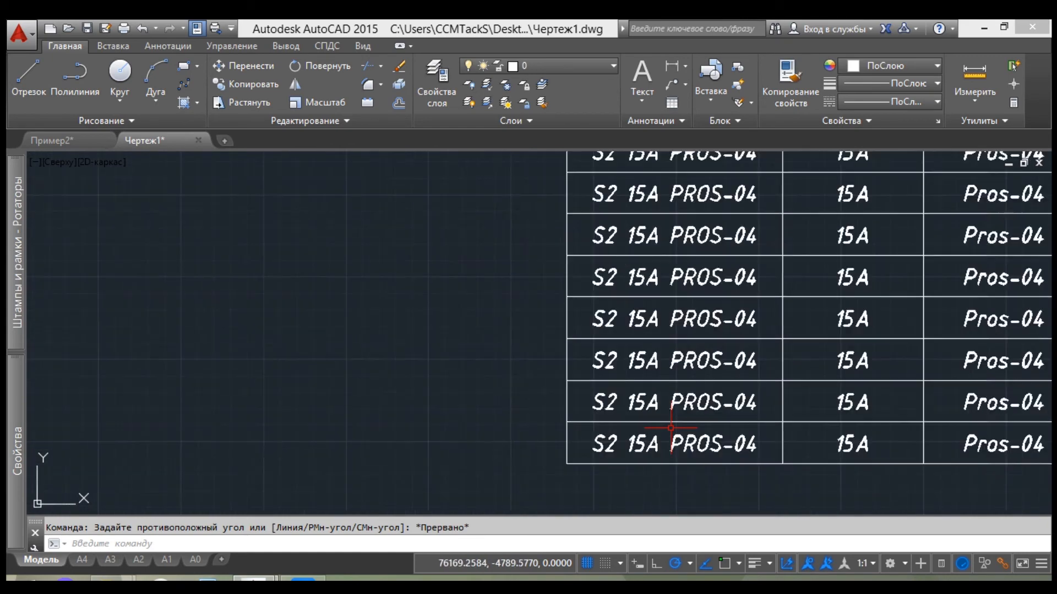
{"action": "middle_click_drag", "start_coordinate": [814, 410], "coordinate": [484, 389]}
{"action": "scroll", "coordinate": [672, 370], "scroll_direction": "down", "scroll_amount": 5}
{"action": "scroll", "coordinate": [736, 384], "scroll_direction": "up", "scroll_amount": 6}
{"action": "scroll", "coordinate": [749, 404], "scroll_direction": "up", "scroll_amount": 4}
{"action": "scroll", "coordinate": [749, 402], "scroll_direction": "down", "scroll_amount": 5}
{"action": "scroll", "coordinate": [745, 401], "scroll_direction": "down", "scroll_amount": 4}
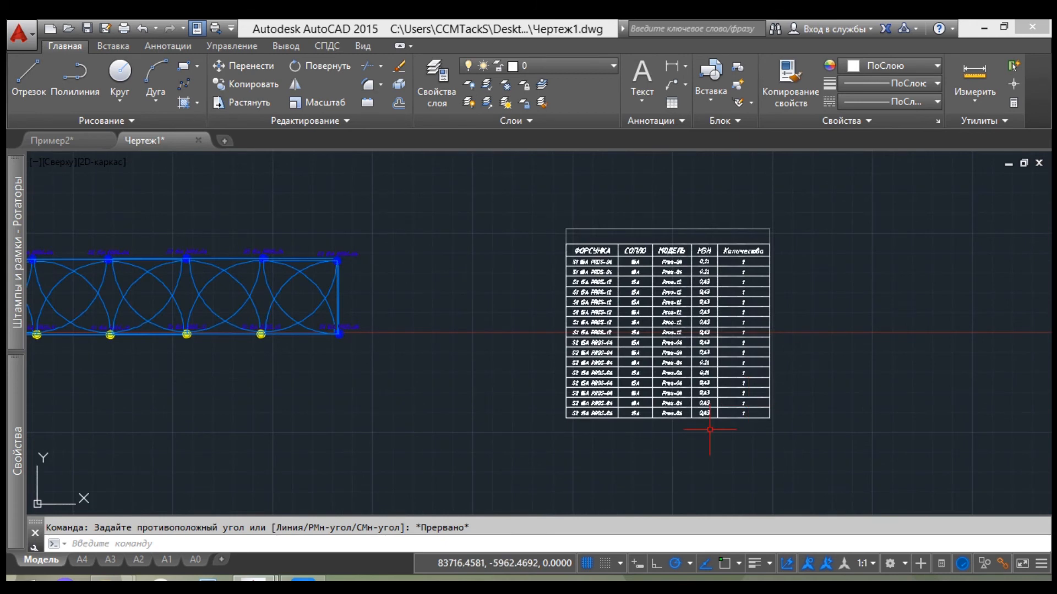
Insert an empty row below the last row of the data table
{"action": "scroll", "coordinate": [604, 431], "scroll_direction": "up", "scroll_amount": 4}
{"action": "left_click", "coordinate": [568, 383]}
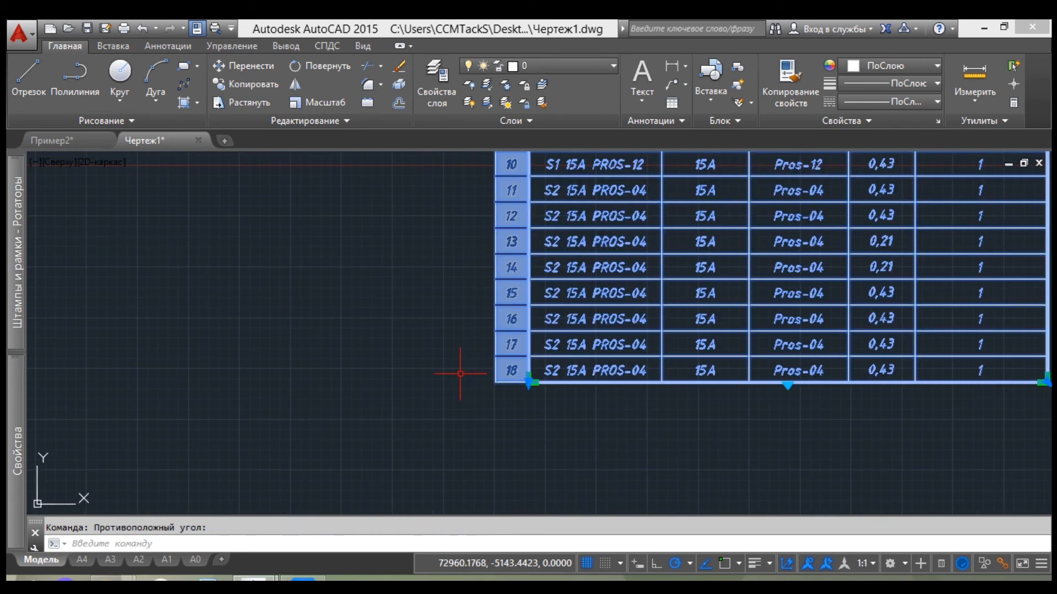
{"action": "left_click", "coordinate": [500, 370]}
{"action": "right_click", "coordinate": [500, 371]}
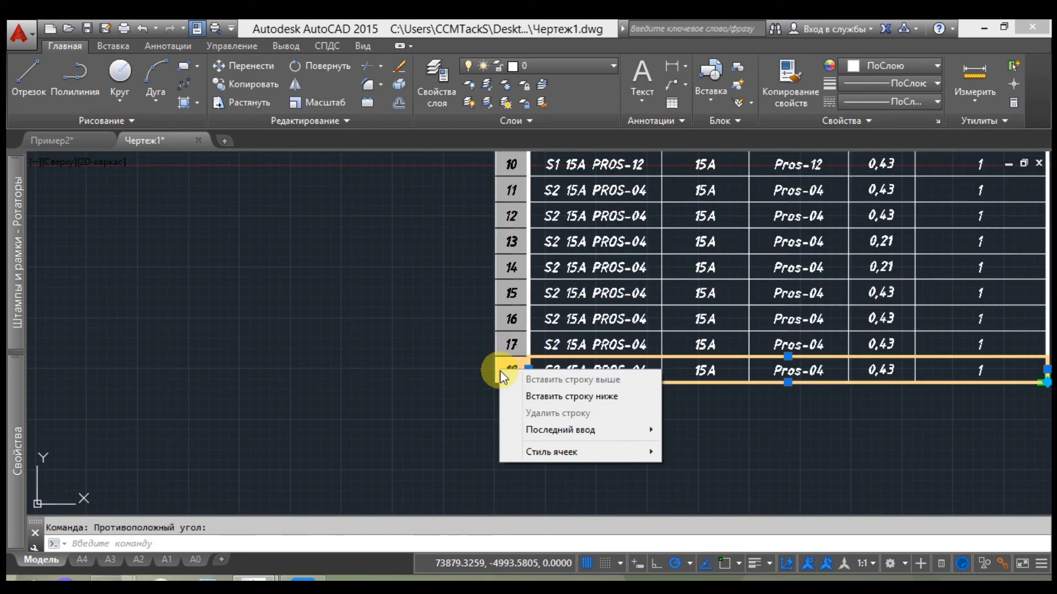
{"action": "left_click", "coordinate": [579, 397]}
{"action": "scroll", "coordinate": [609, 406], "scroll_direction": "down", "scroll_amount": 4}
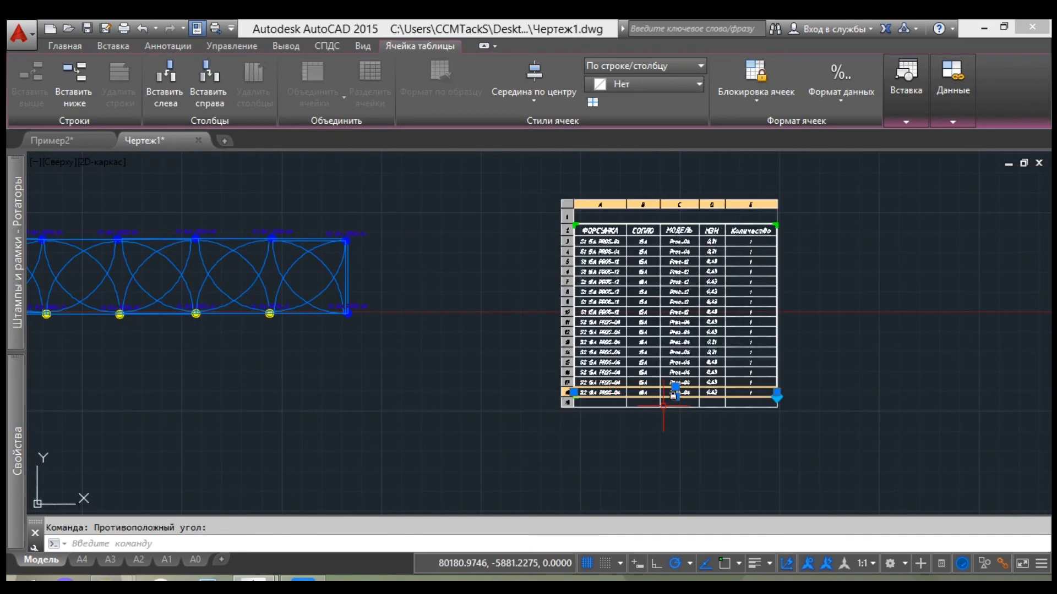
{"action": "scroll", "coordinate": [669, 406], "scroll_direction": "up", "scroll_amount": 3}
{"action": "left_click", "coordinate": [809, 396]}
{"action": "key", "text": "Escape"}
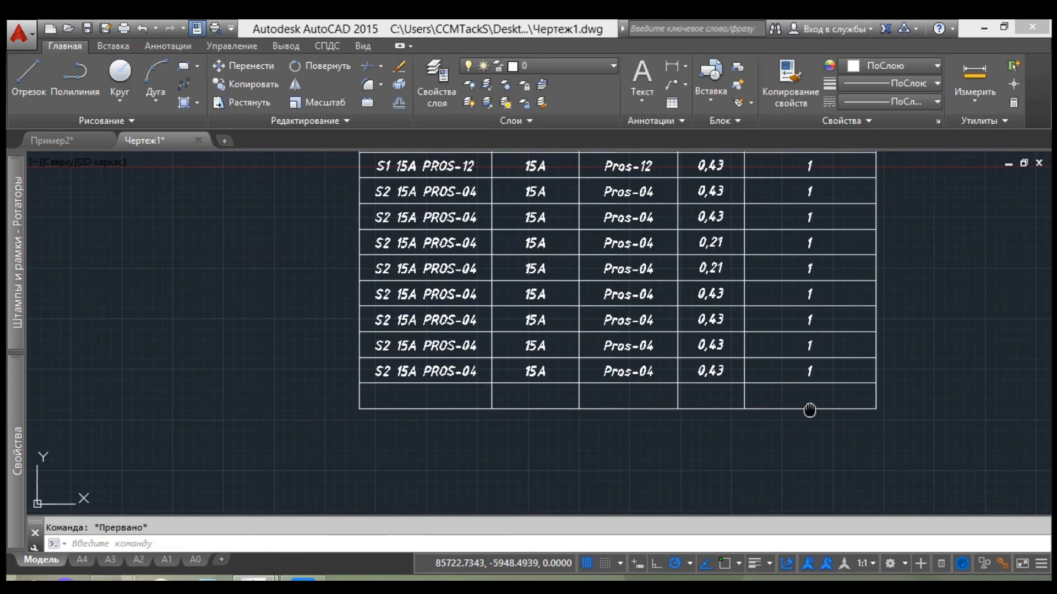
Add a sum formula for cells E3:E18 to the empty bottom cell of the Количество column
{"action": "middle_click_drag", "start_coordinate": [809, 408], "coordinate": [699, 469]}
{"action": "scroll", "coordinate": [720, 254], "scroll_direction": "down", "scroll_amount": 4}
{"action": "scroll", "coordinate": [715, 290], "scroll_direction": "up", "scroll_amount": 4}
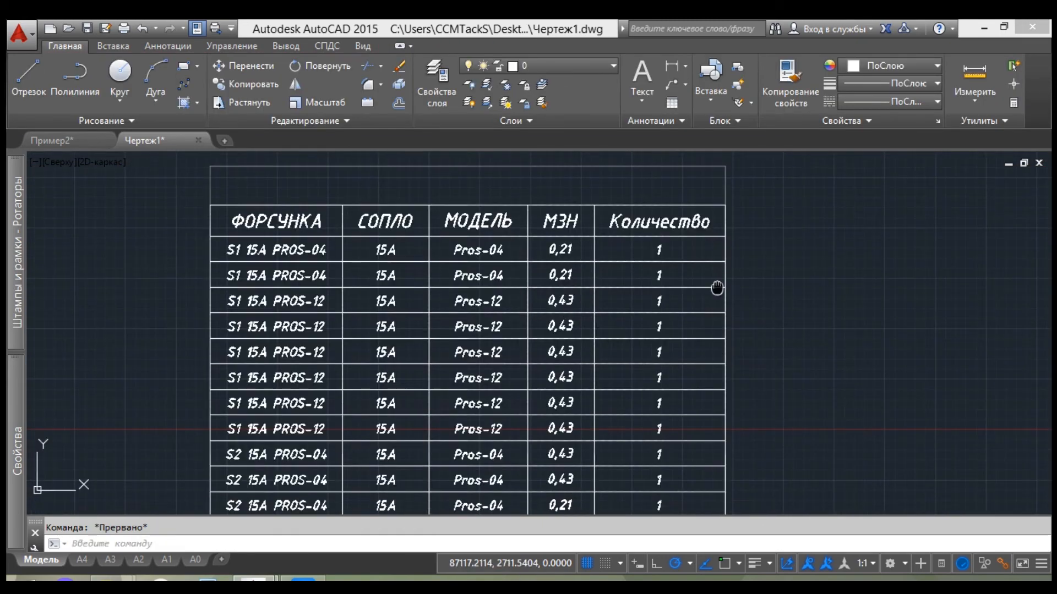
{"action": "scroll", "coordinate": [716, 251], "scroll_direction": "down", "scroll_amount": 2}
{"action": "left_click_drag", "start_coordinate": [705, 213], "coordinate": [704, 335]}
{"action": "key", "text": "Escape"}
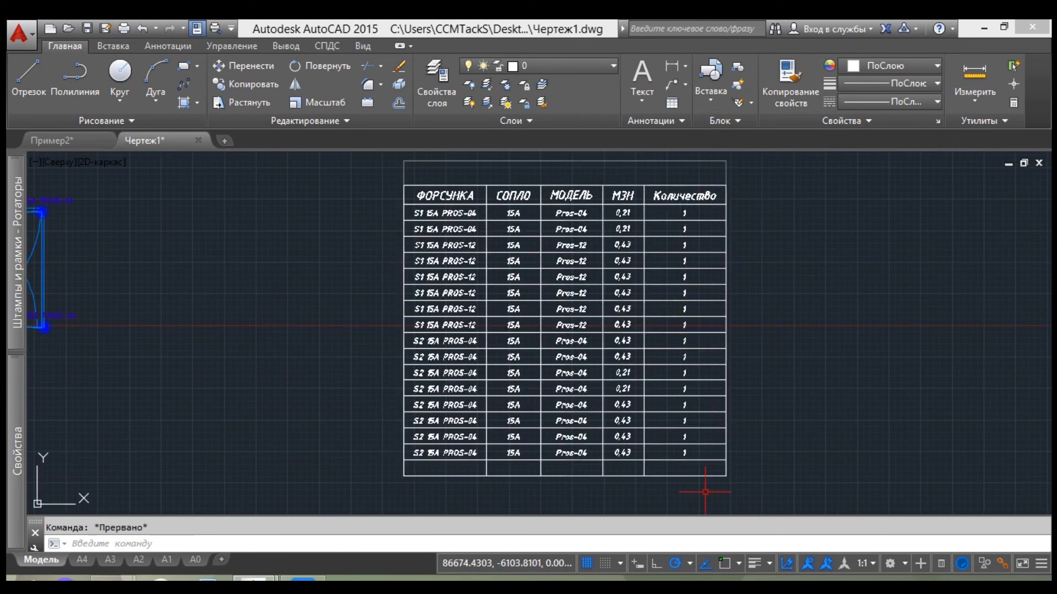
{"action": "left_click", "coordinate": [684, 469]}
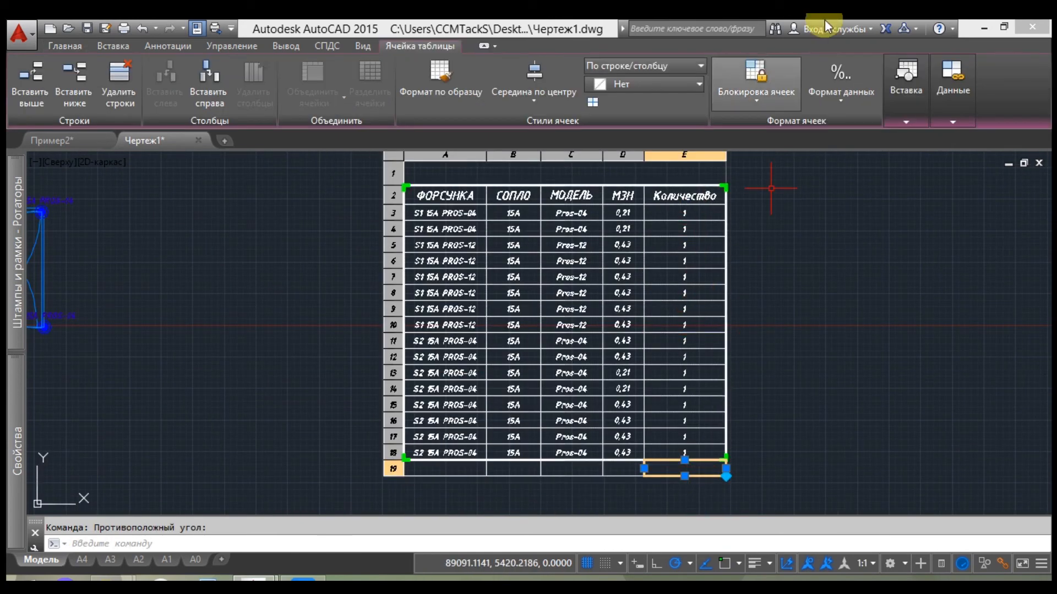
{"action": "left_click", "coordinate": [754, 111]}
{"action": "left_click", "coordinate": [655, 124]}
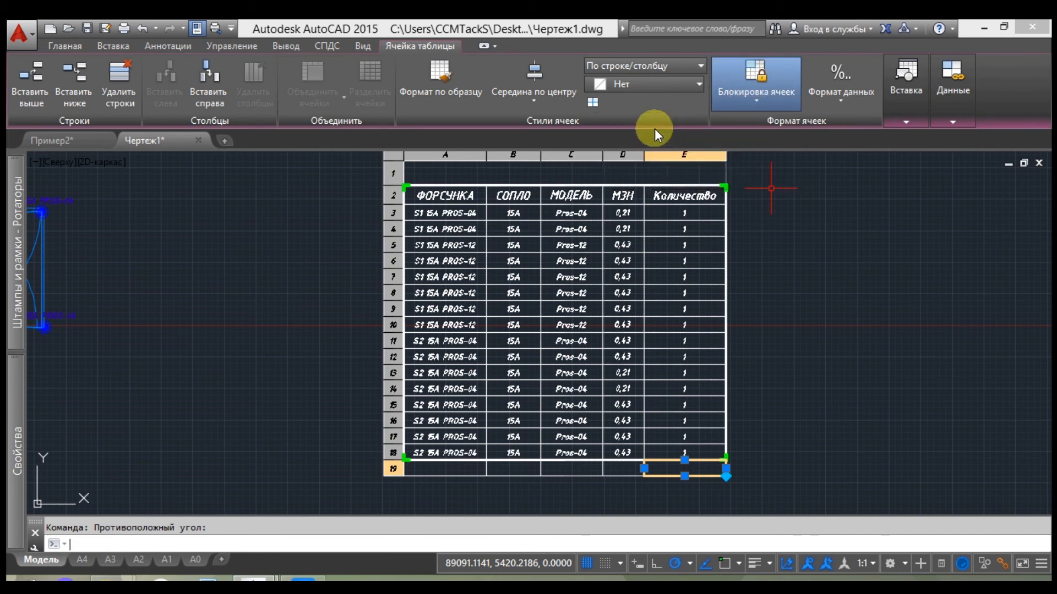
{"action": "left_click", "coordinate": [840, 95]}
{"action": "left_click", "coordinate": [904, 88]}
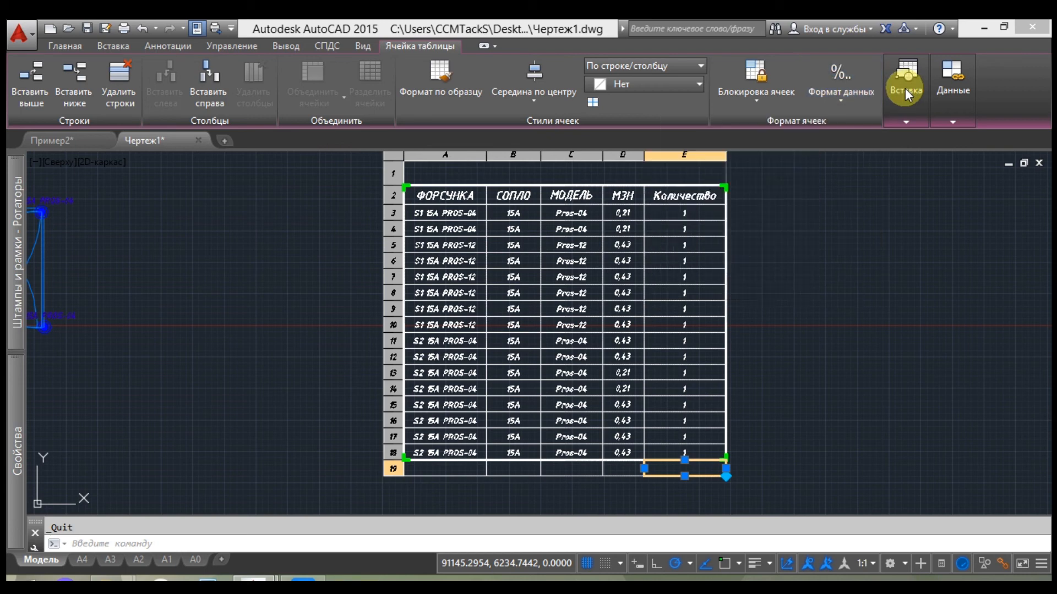
{"action": "left_click", "coordinate": [905, 88]}
{"action": "left_click", "coordinate": [803, 157]}
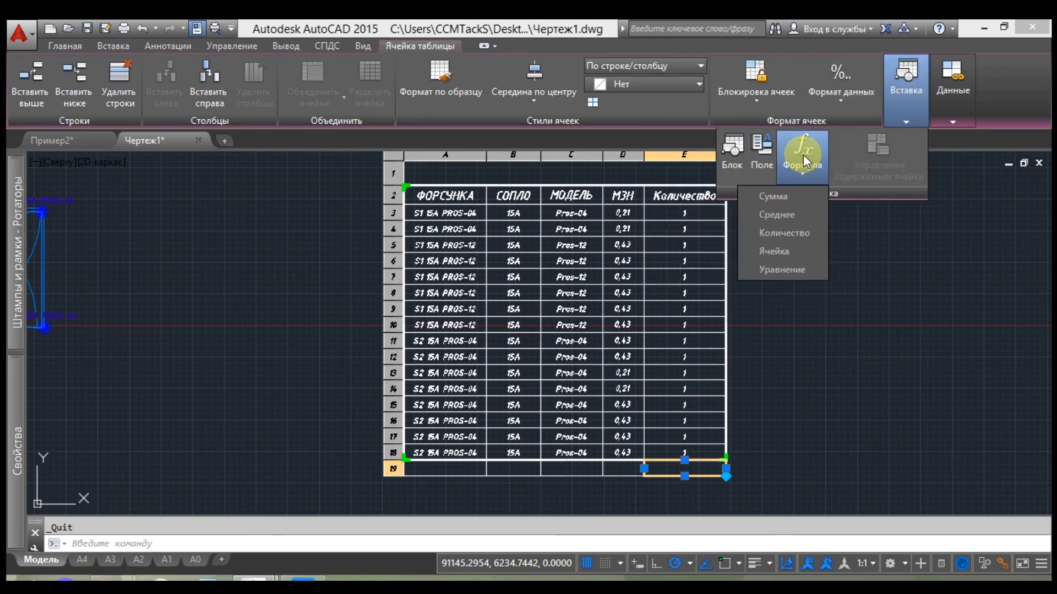
{"action": "left_click", "coordinate": [786, 204]}
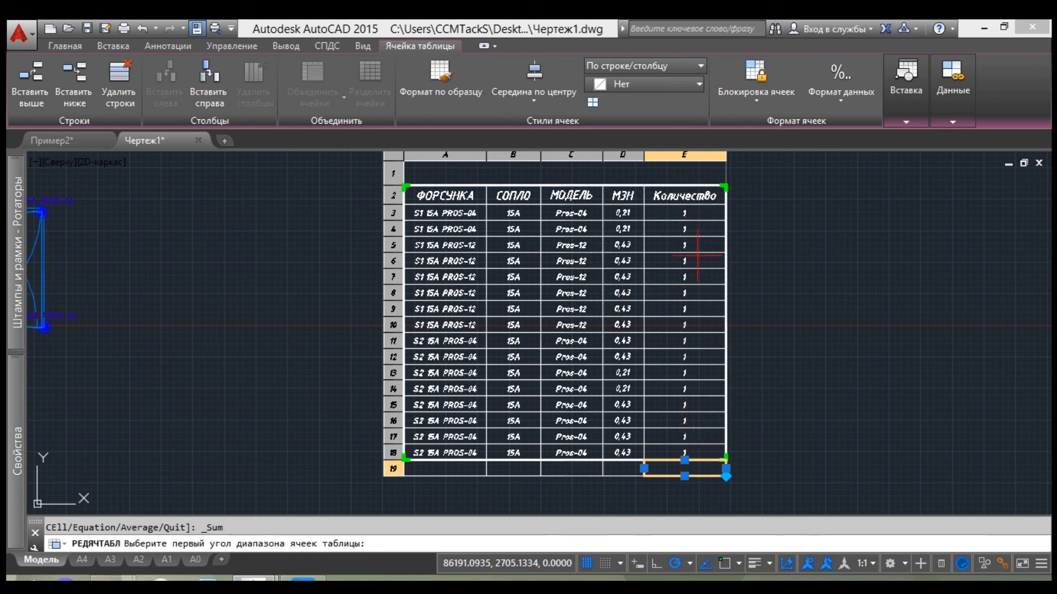
{"action": "left_click", "coordinate": [670, 211]}
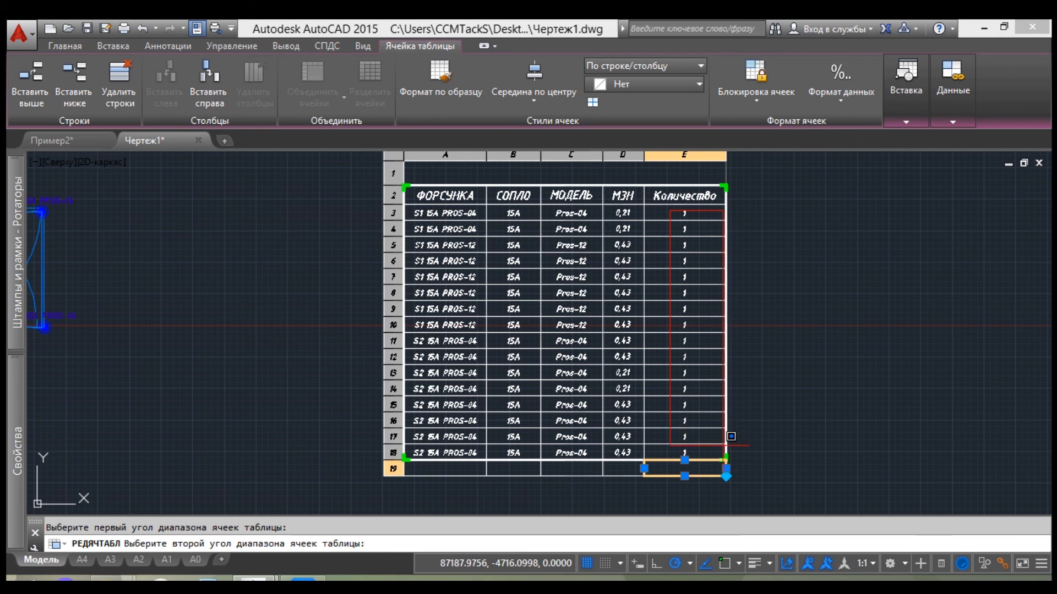
{"action": "left_click", "coordinate": [752, 405]}
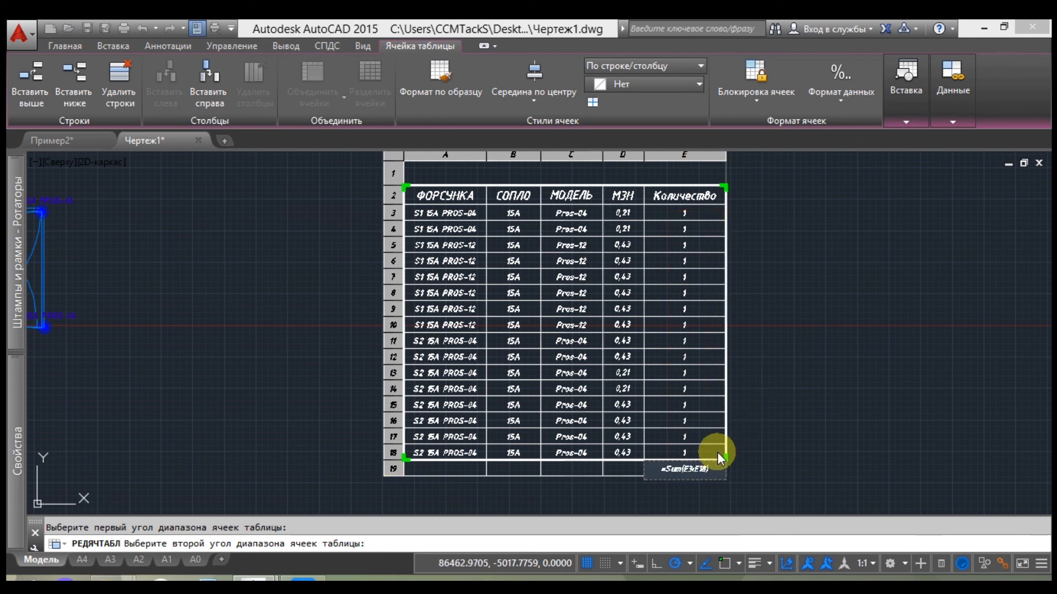
{"action": "left_click", "coordinate": [714, 485]}
{"action": "scroll", "coordinate": [710, 482], "scroll_direction": "up", "scroll_amount": 8}
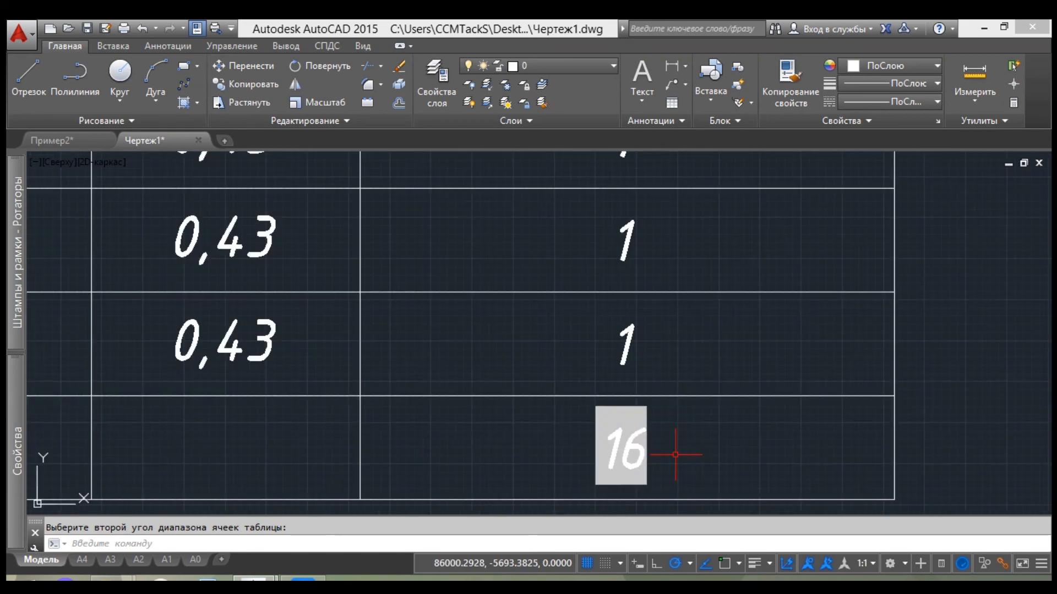
{"action": "scroll", "coordinate": [675, 454], "scroll_direction": "up", "scroll_amount": 4}
{"action": "middle_click_drag", "start_coordinate": [613, 415], "coordinate": [655, 290]}
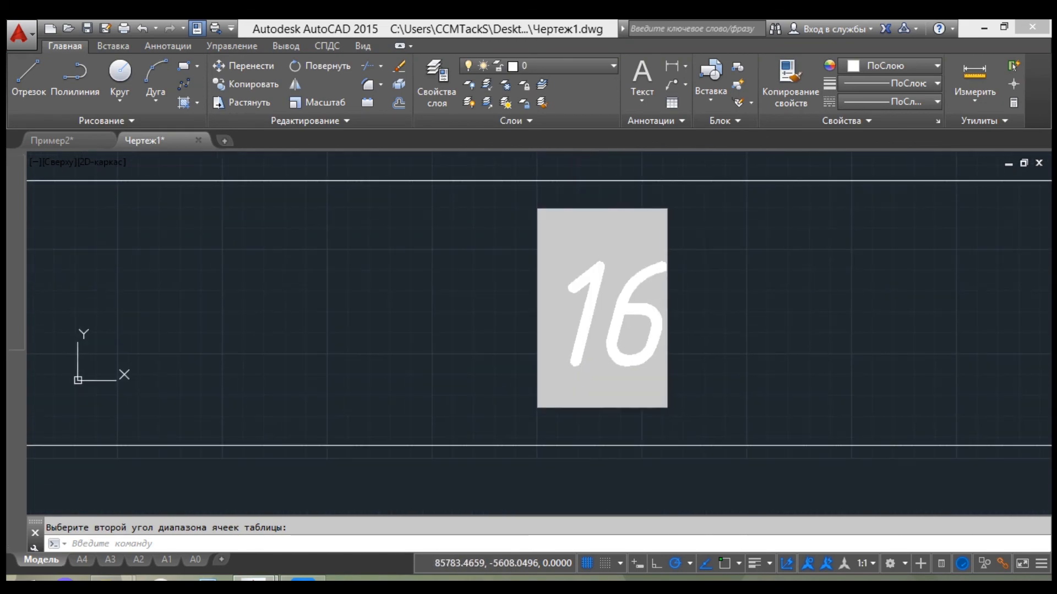
{"action": "scroll", "coordinate": [568, 335], "scroll_direction": "down", "scroll_amount": 5}
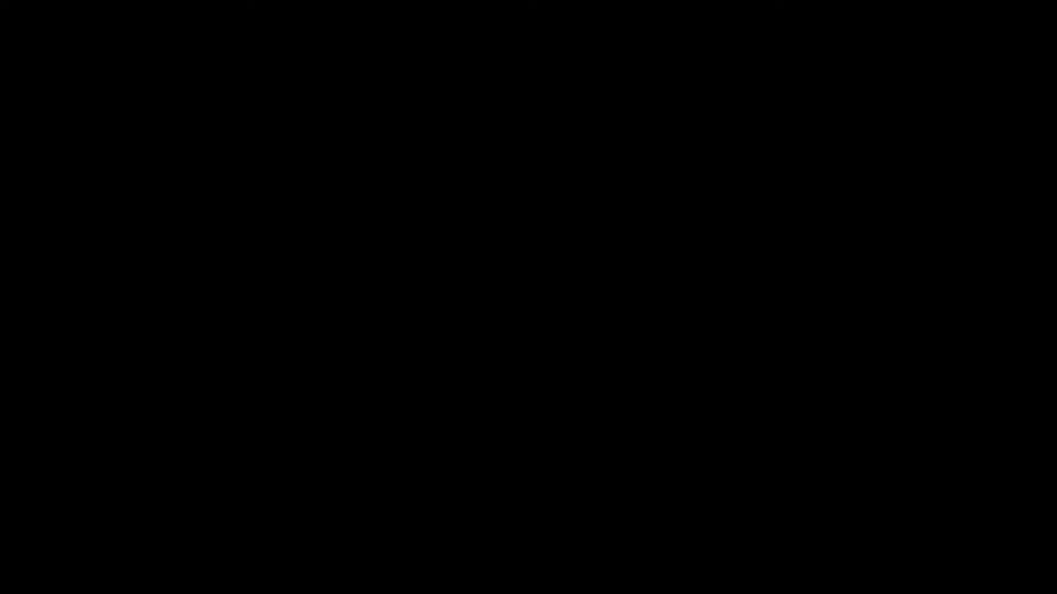